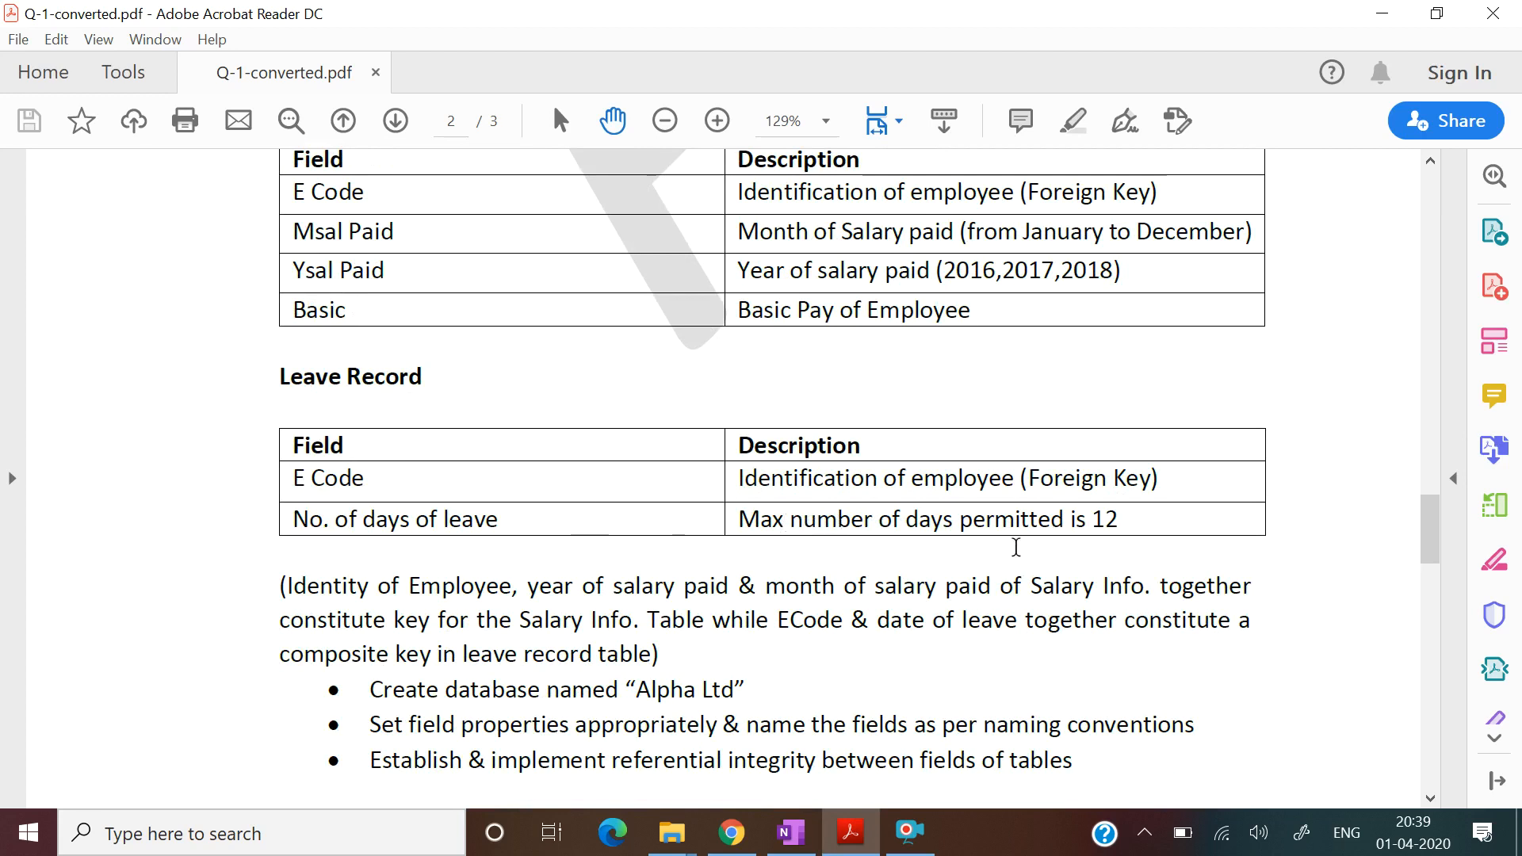
Read the Alpha Ltd assignment in the PDF, covering its table definitions, key rules, salary constraint, query and form requirements.
scroll(1015, 547, "down", 1)
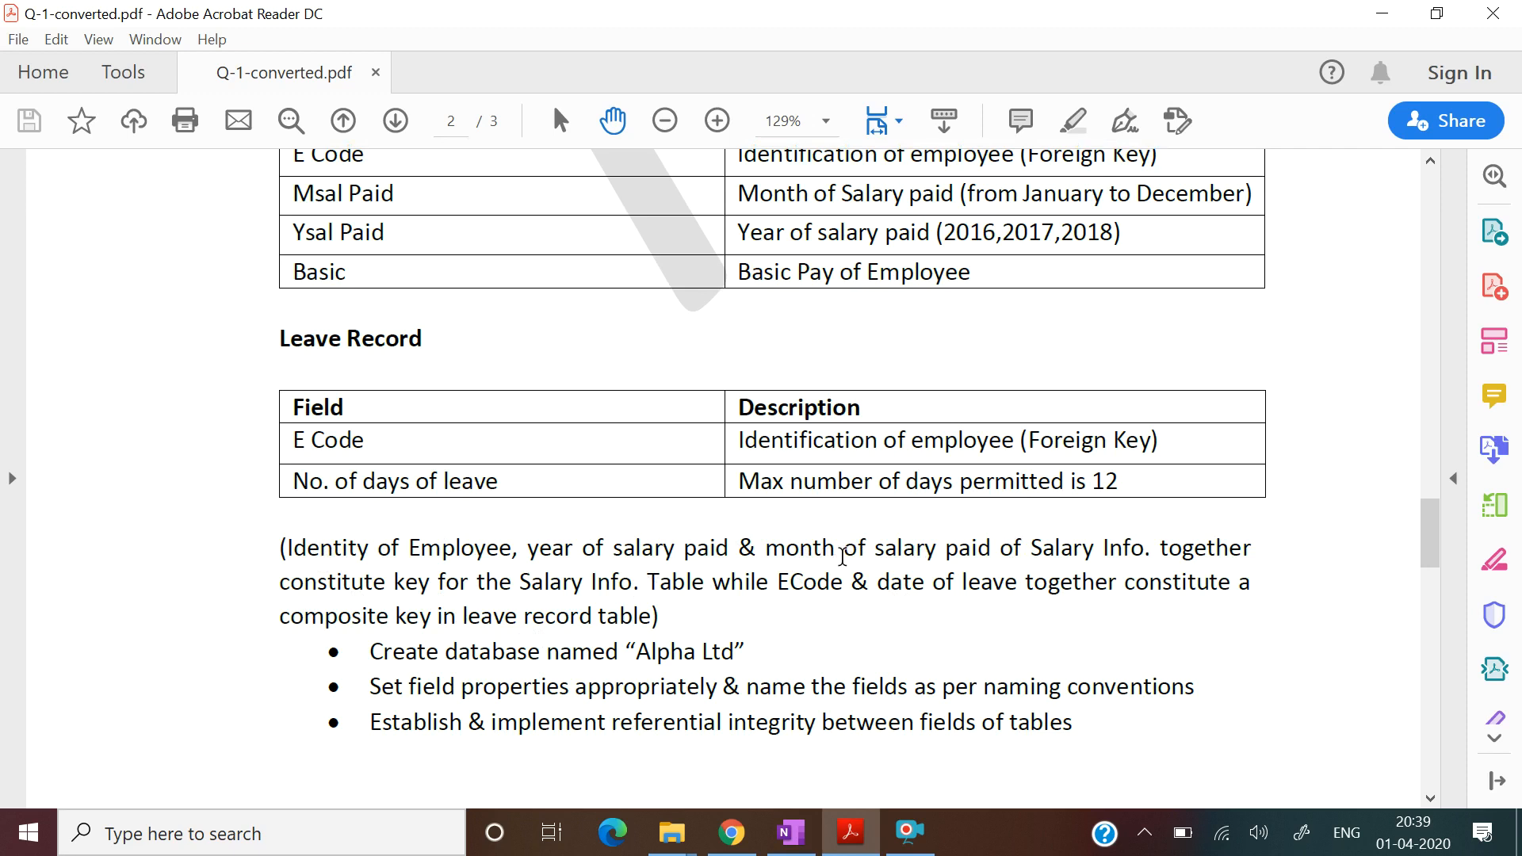
scroll(842, 555, "down", 1)
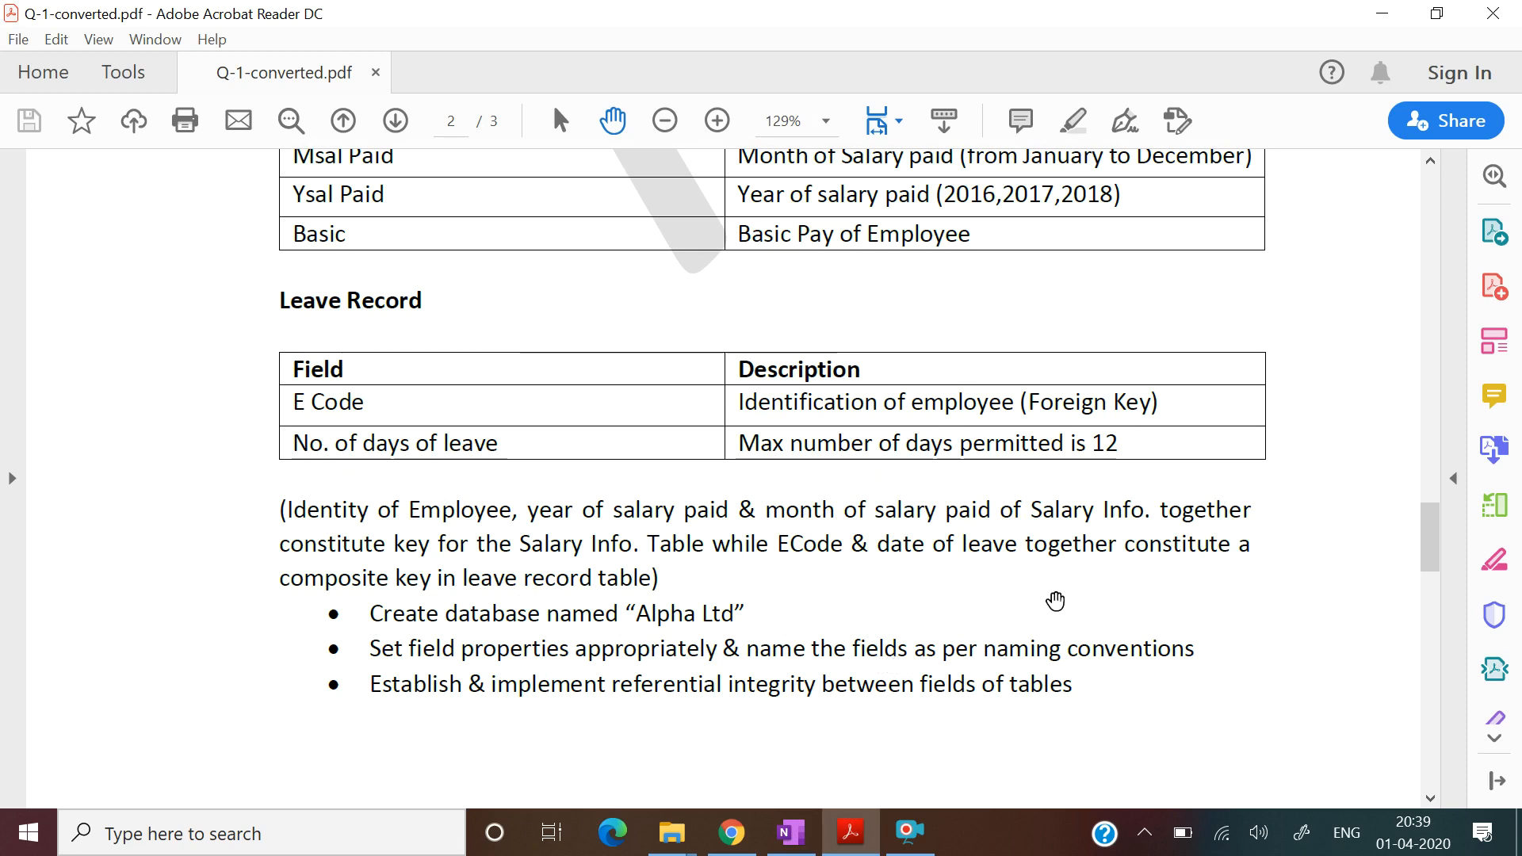
scroll(1055, 601, "down", 3)
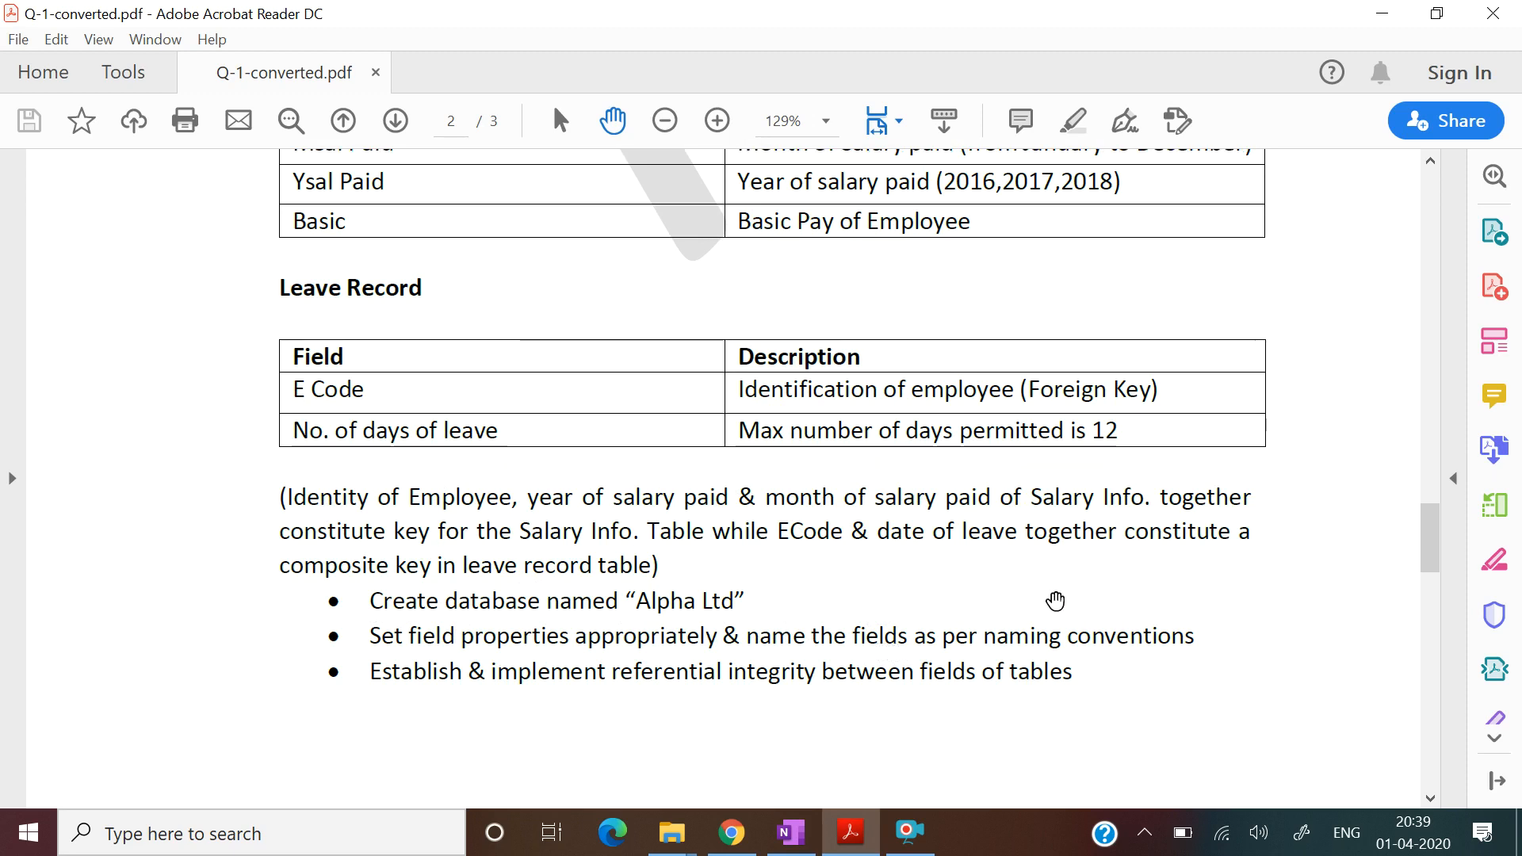
scroll(1055, 601, "down", 3)
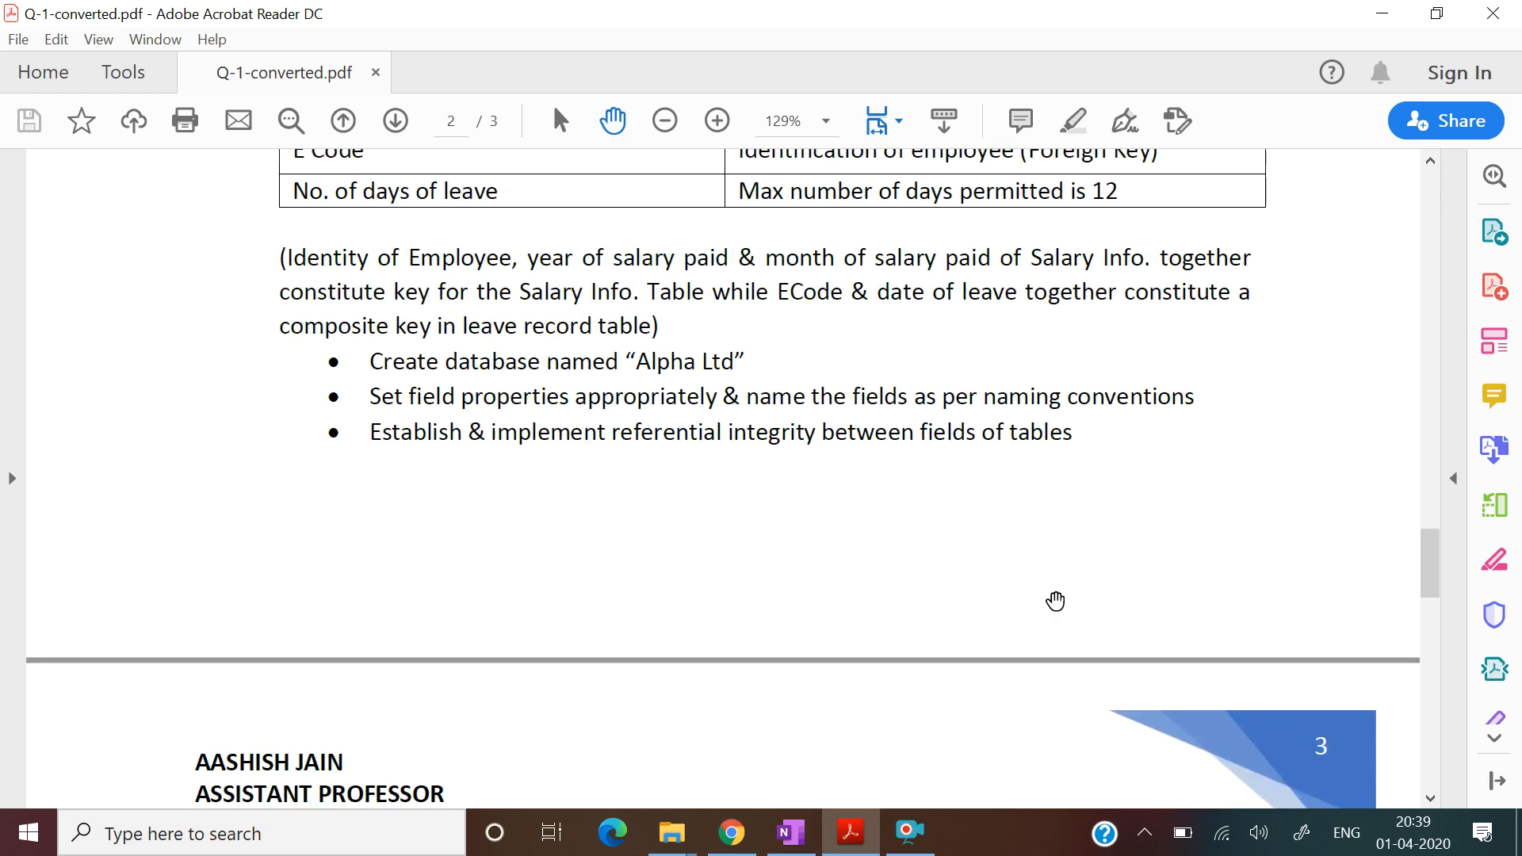
scroll(1054, 601, "down", 3)
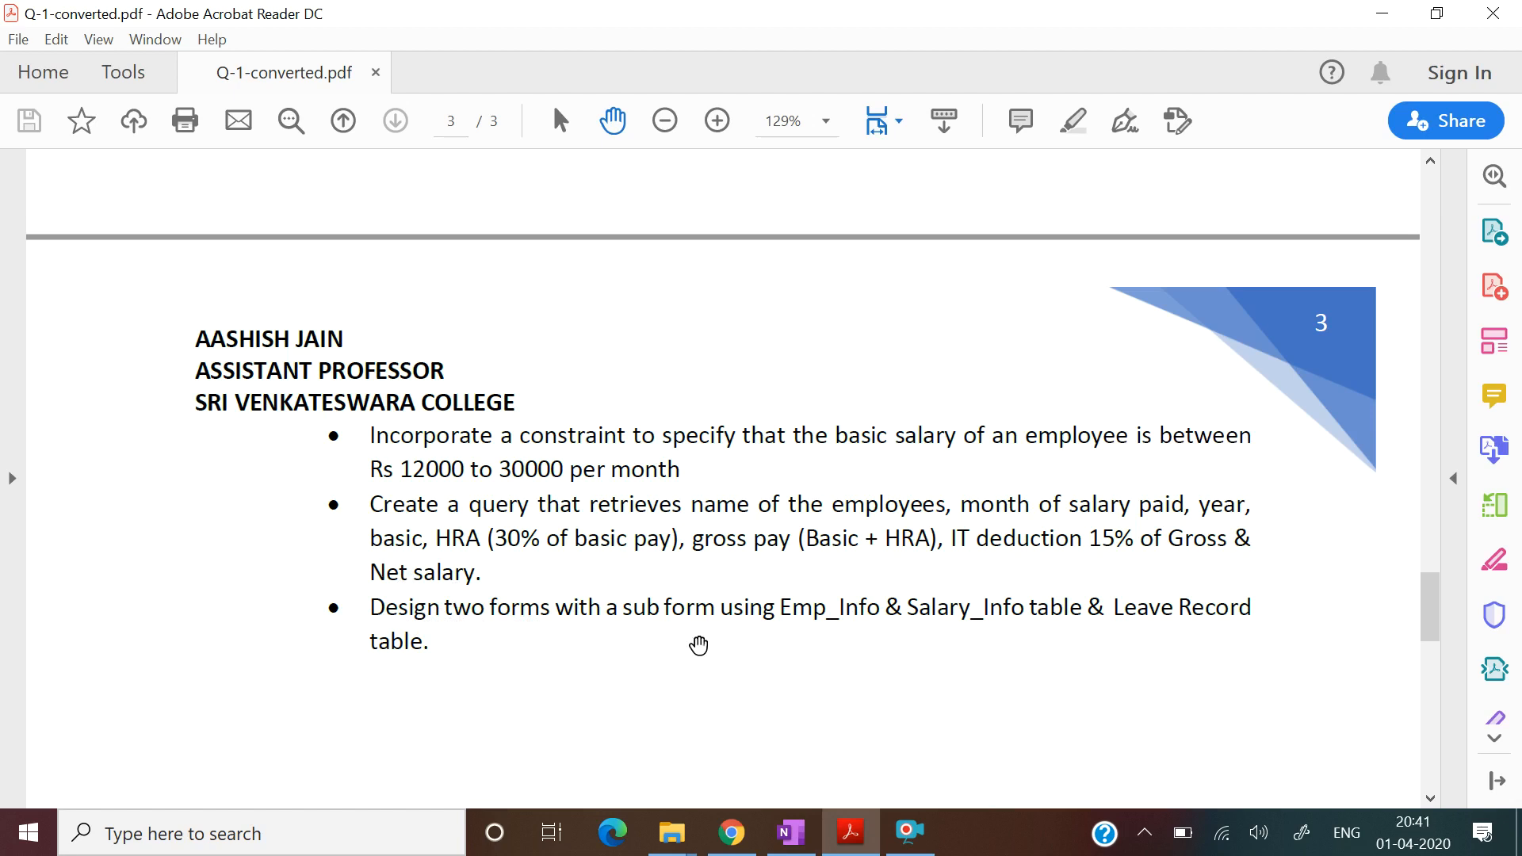
scroll(699, 645, "up", 5)
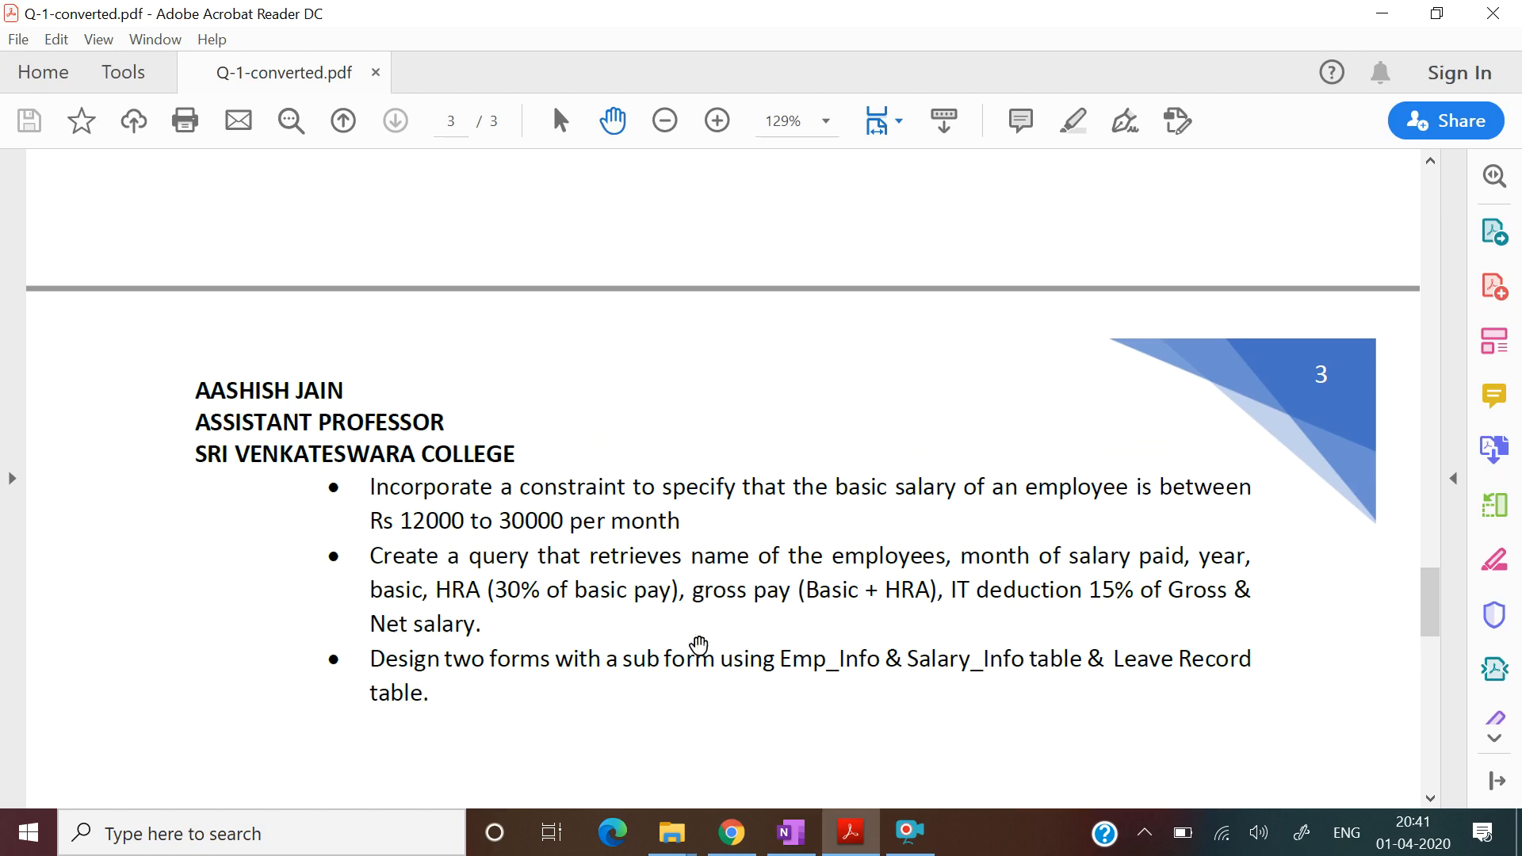
scroll(698, 644, "up", 9)
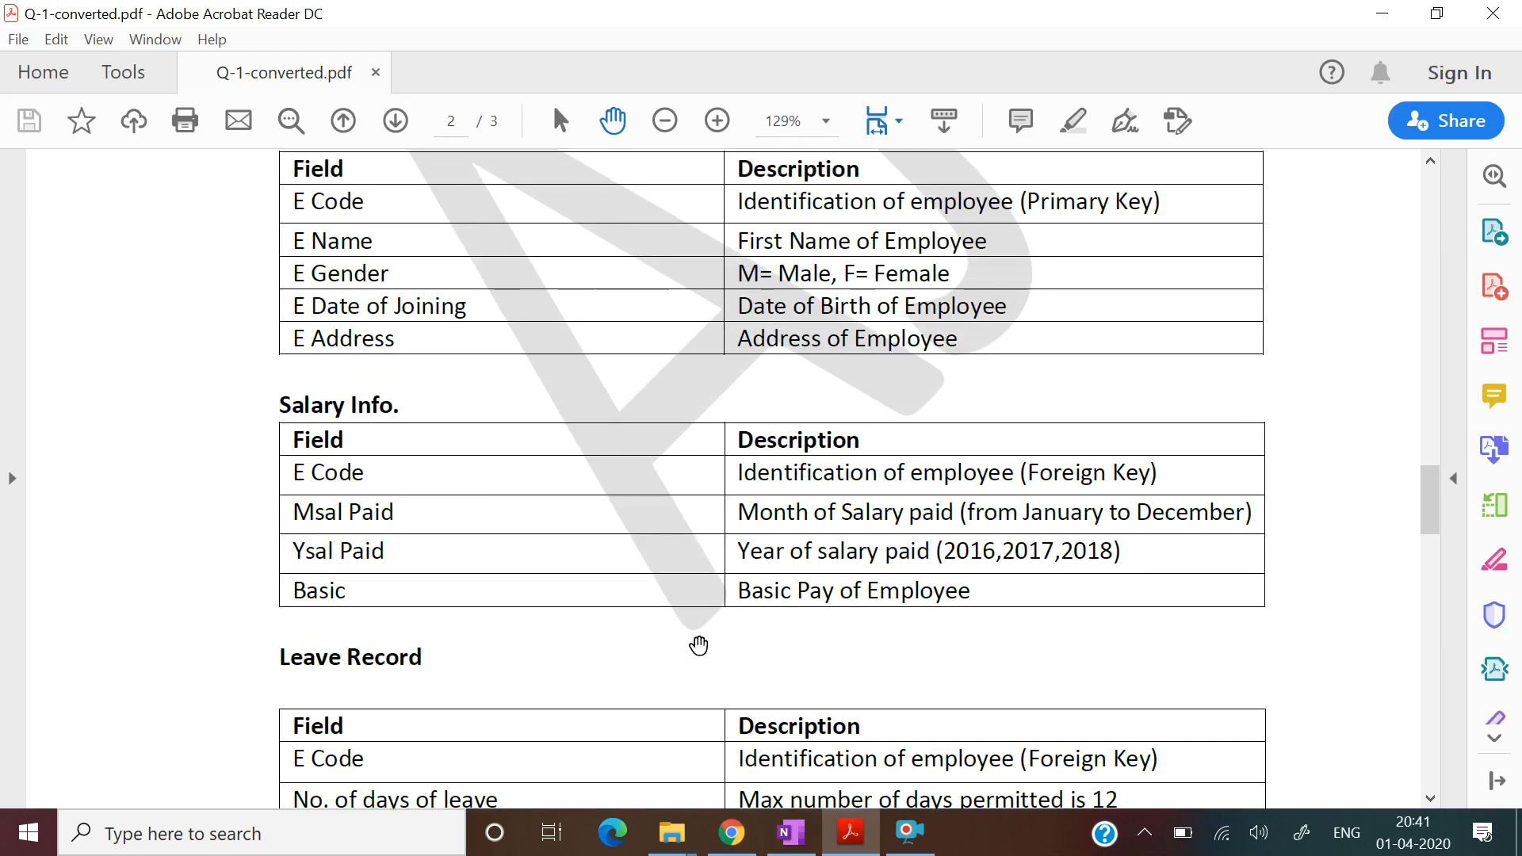
scroll(698, 645, "up", 1)
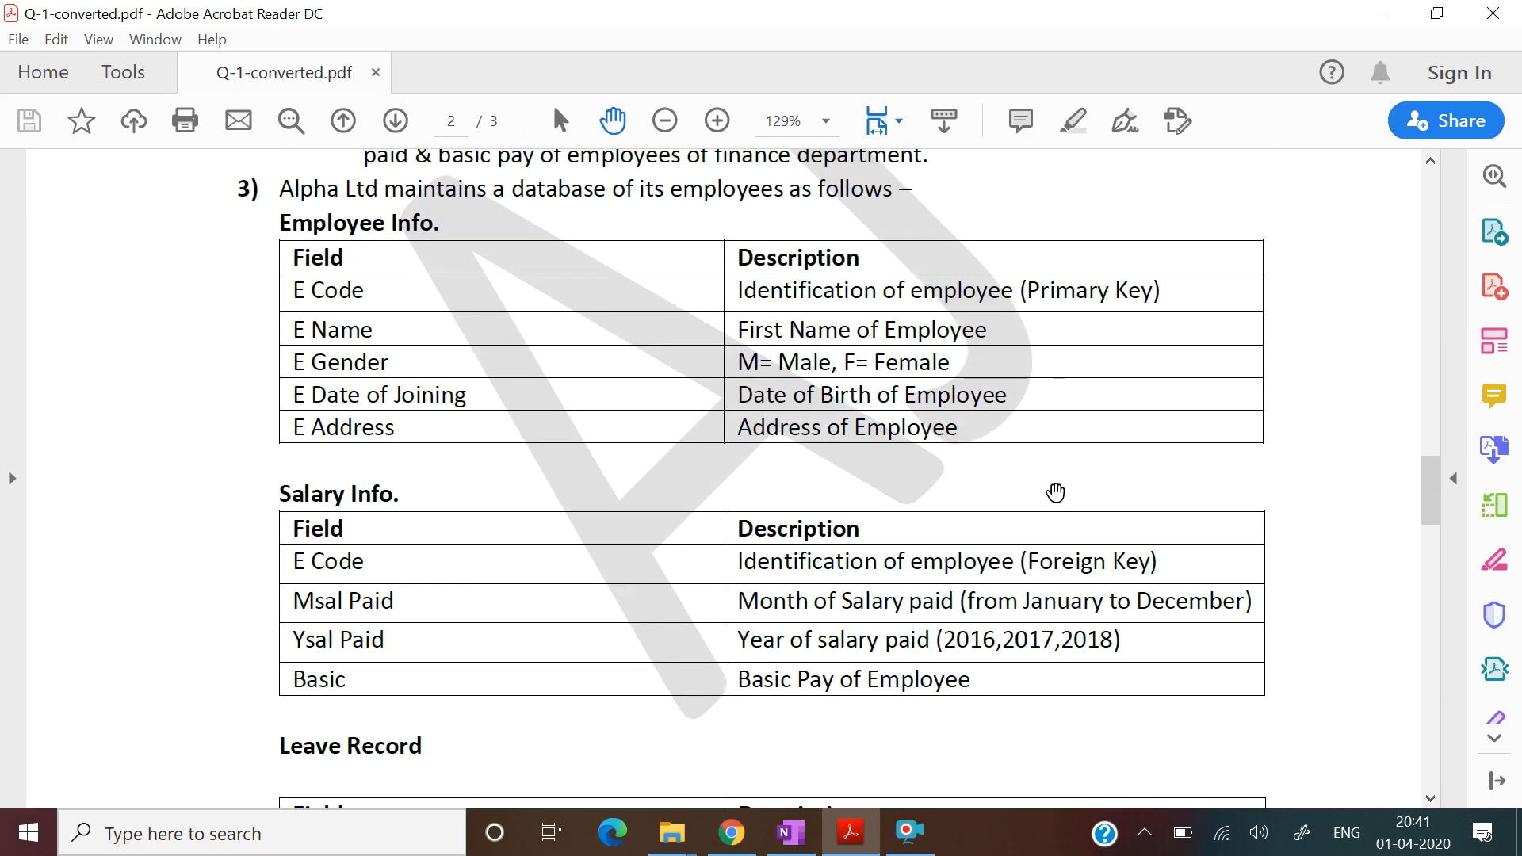
Switch to Microsoft Access and begin a new blank database.
left_click(337, 837)
type("acce")
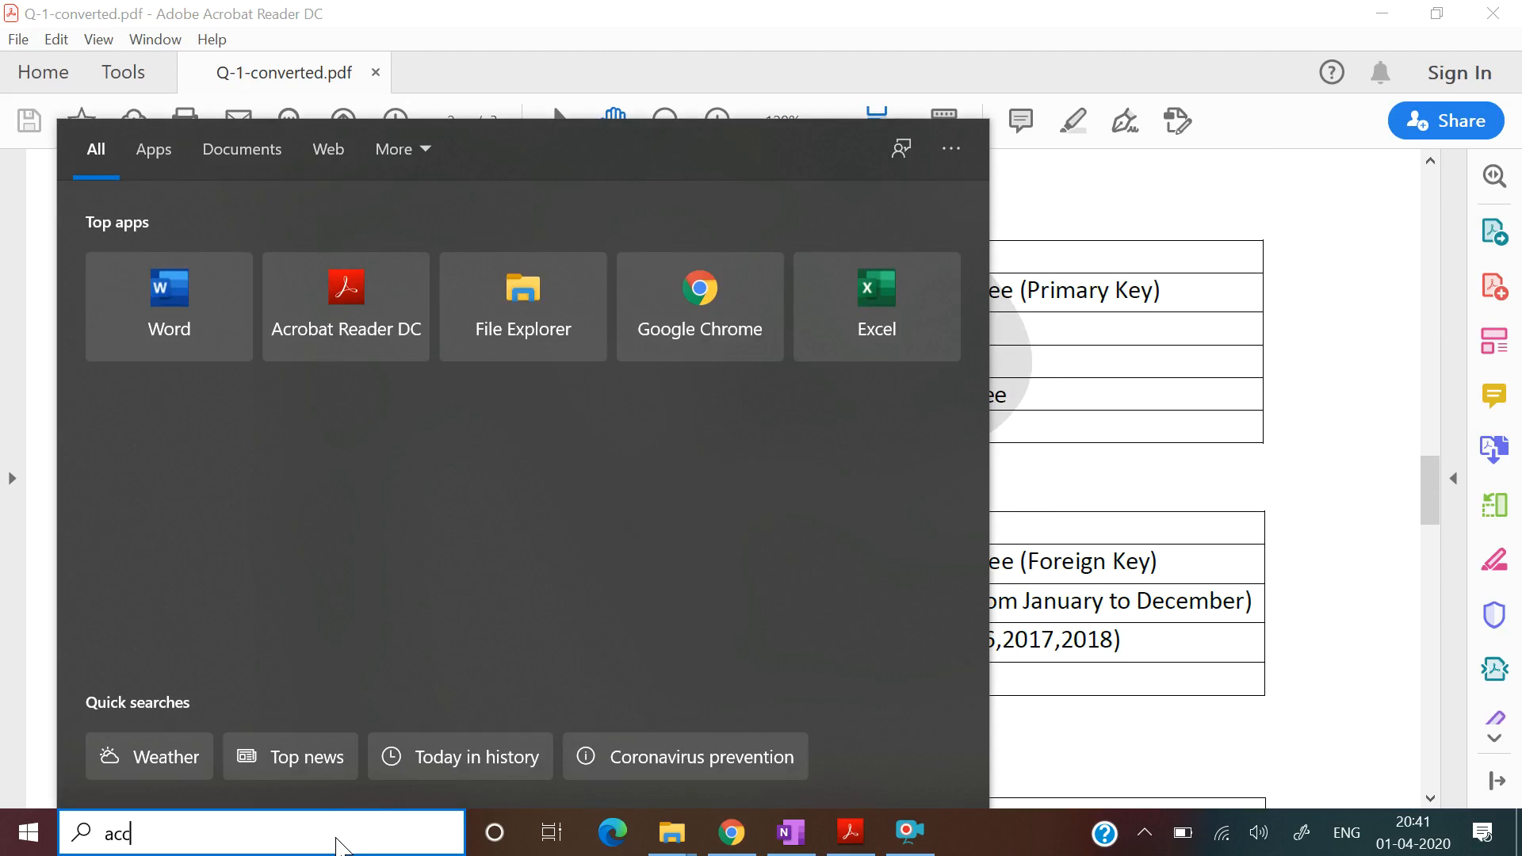
type("ss")
key("Return")
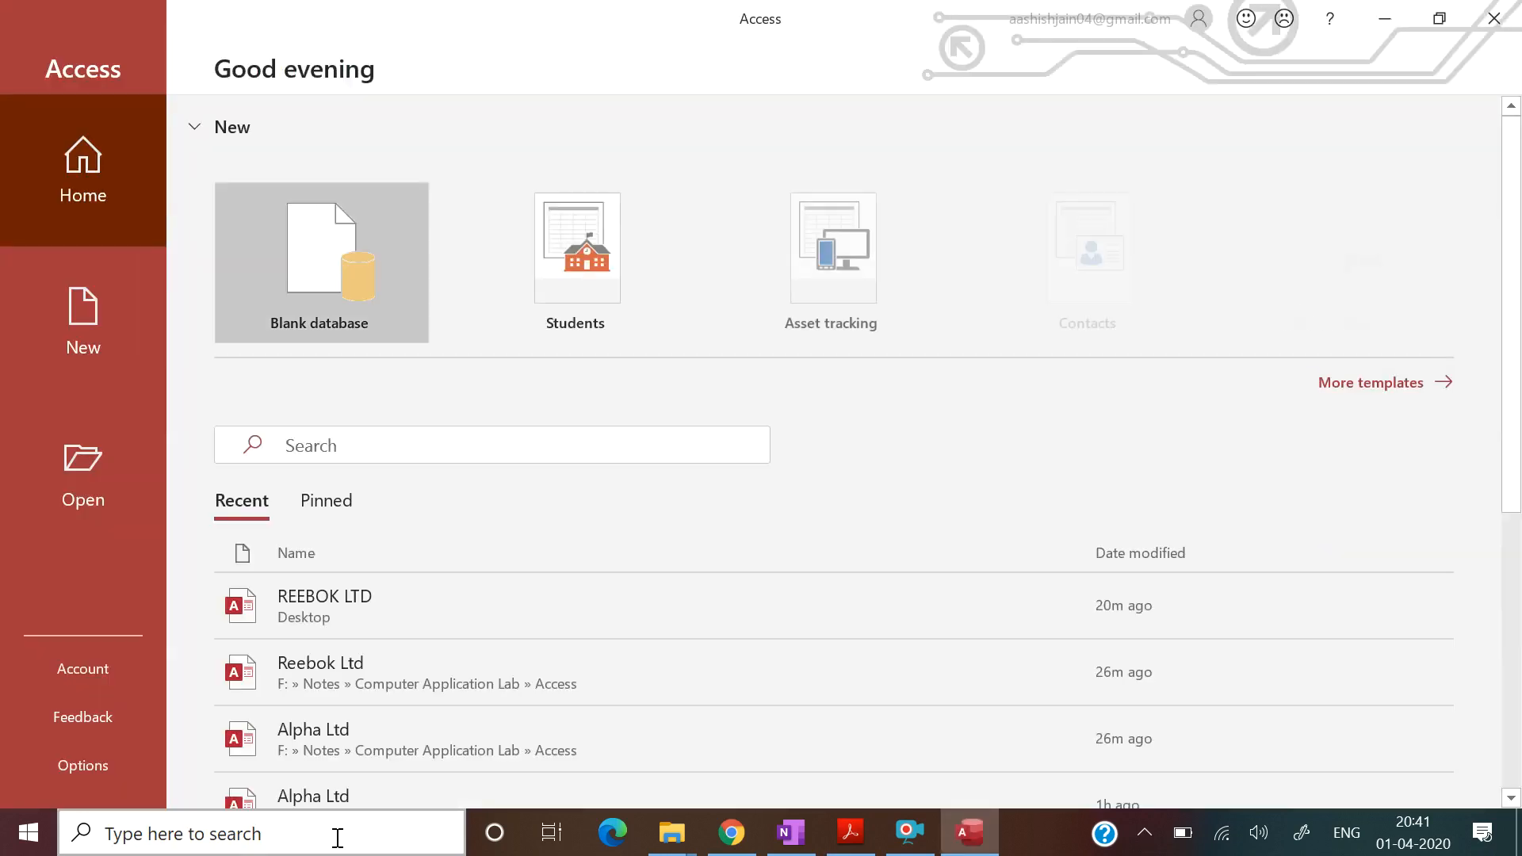
left_click(307, 214)
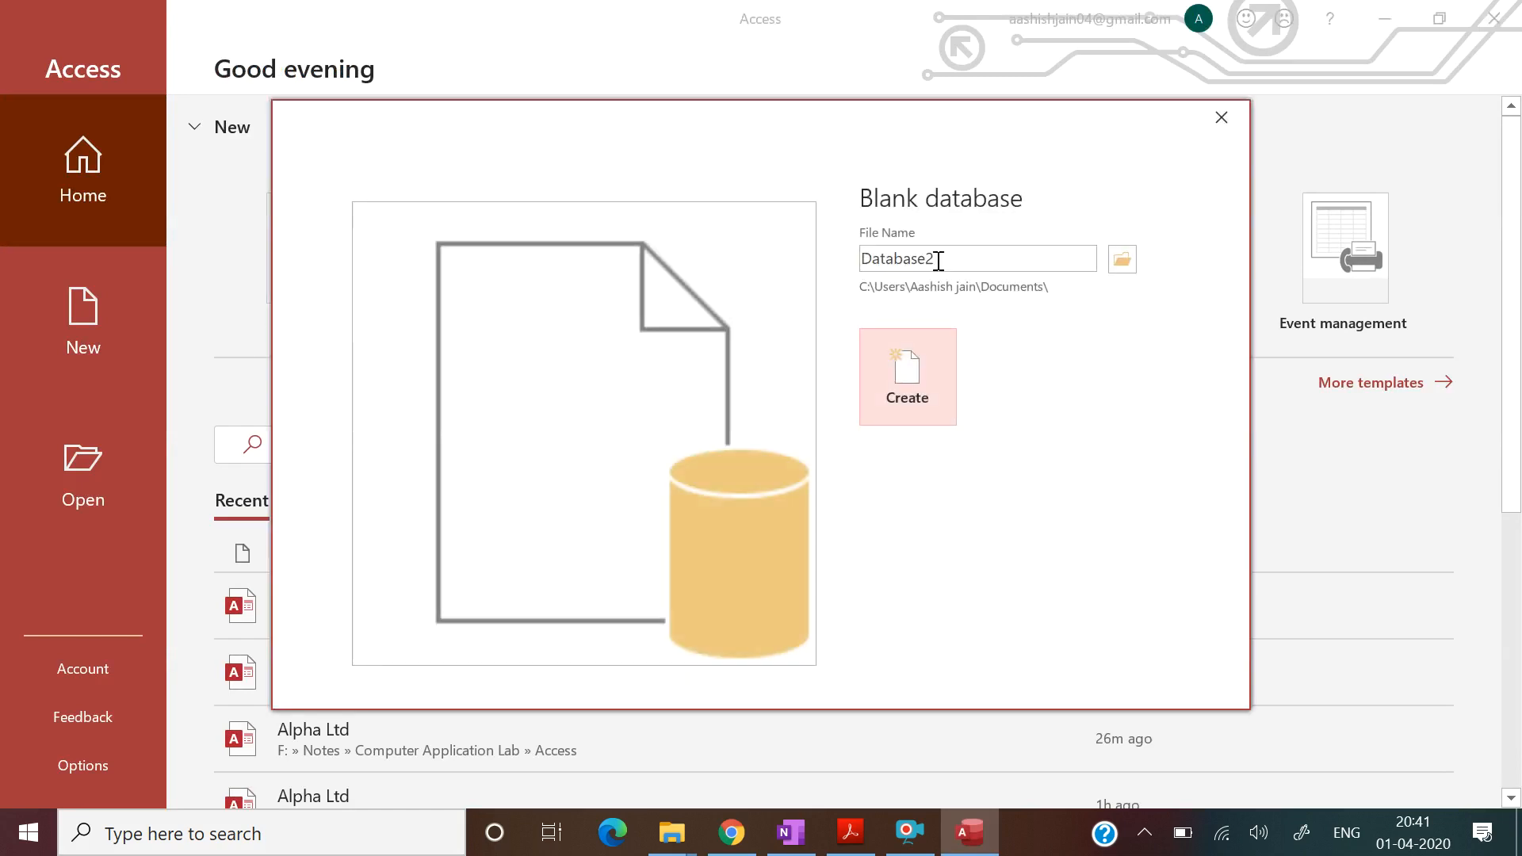
Name the new database file ALPHA LTD.
left_click(946, 261)
key("BackSpace")
type("LPHA")
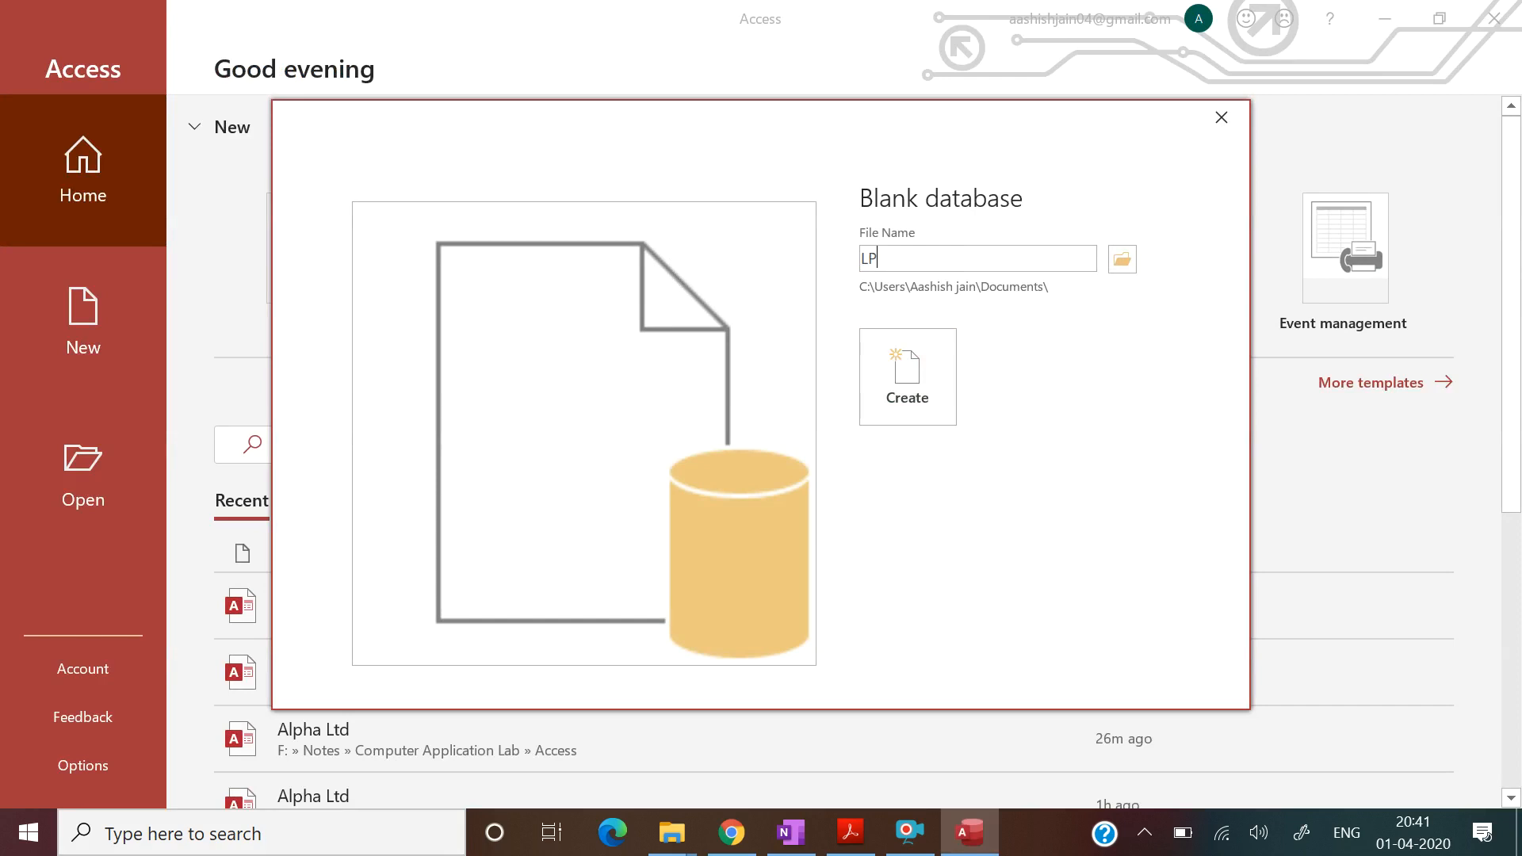
key("BackSpace")
key("BackSpace")
key("BackSpace")
key("BackSpace")
type("ALPHA LTD")
Choose the Desktop as the save location and create the database.
left_click(1122, 264)
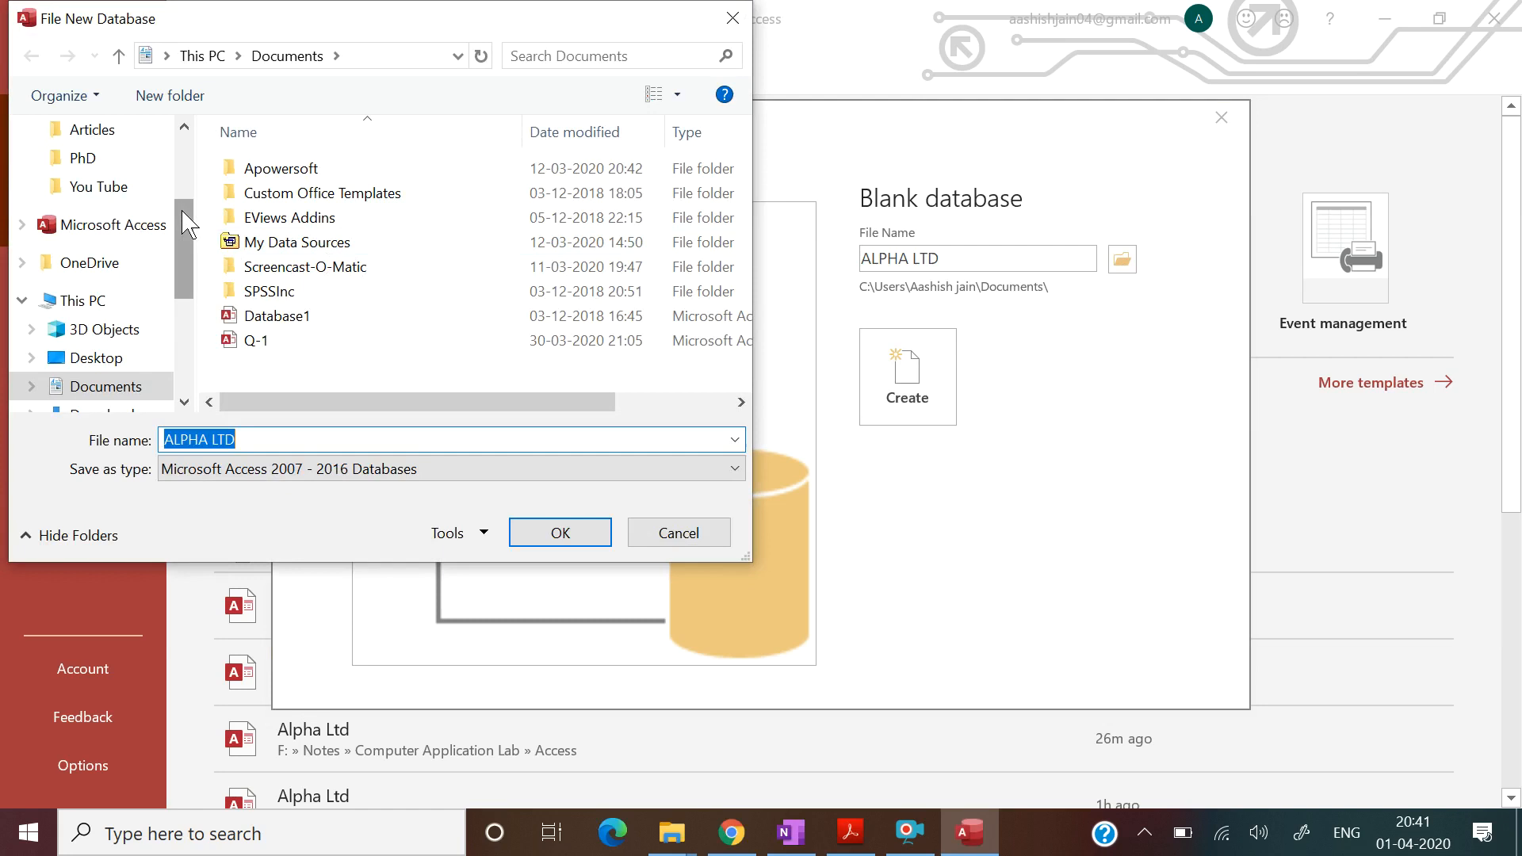
left_click(115, 371)
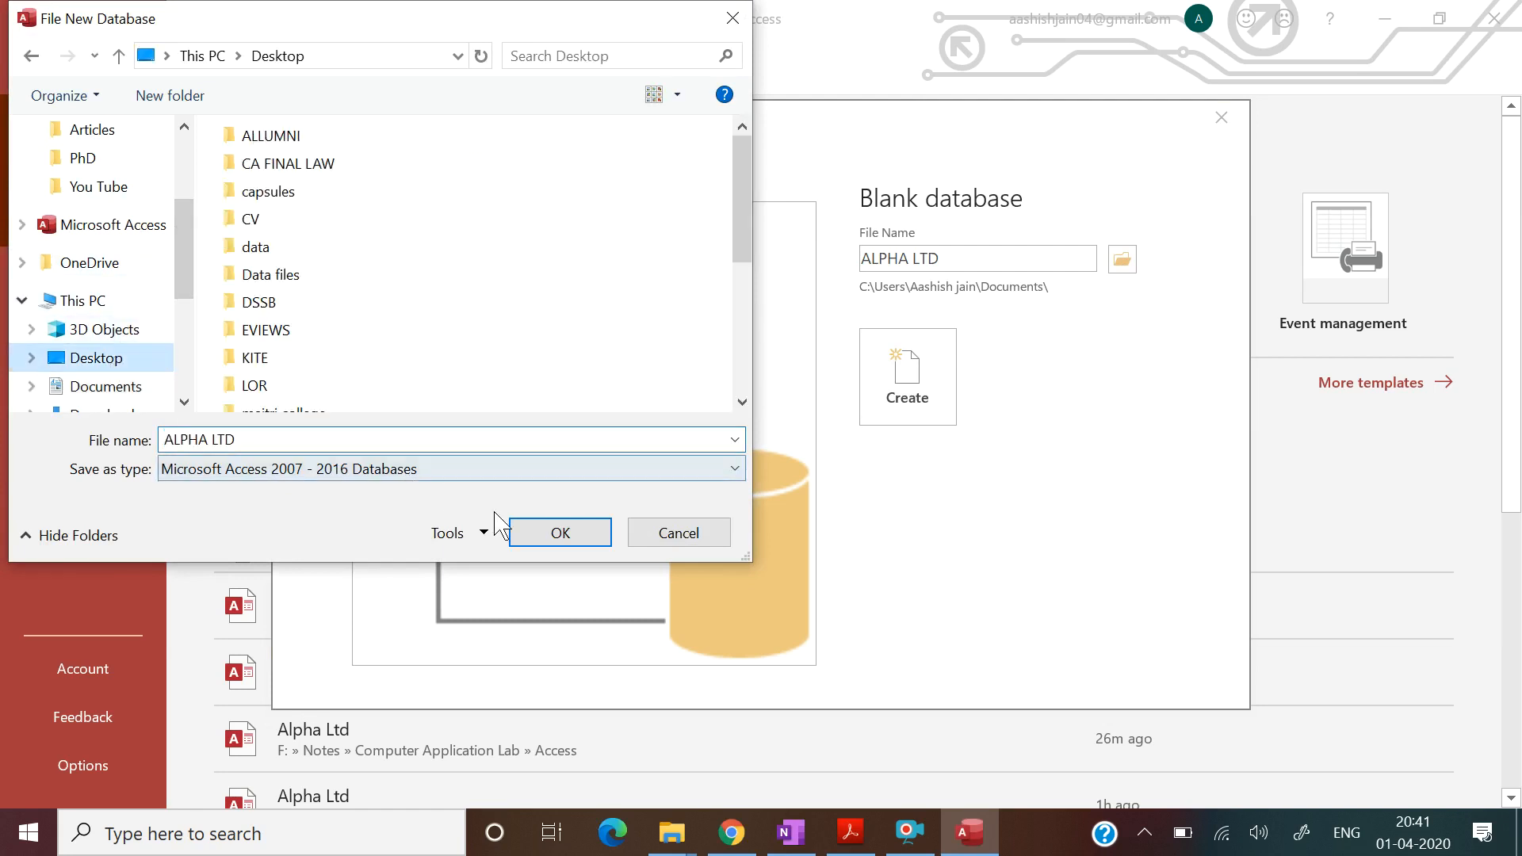
left_click(561, 533)
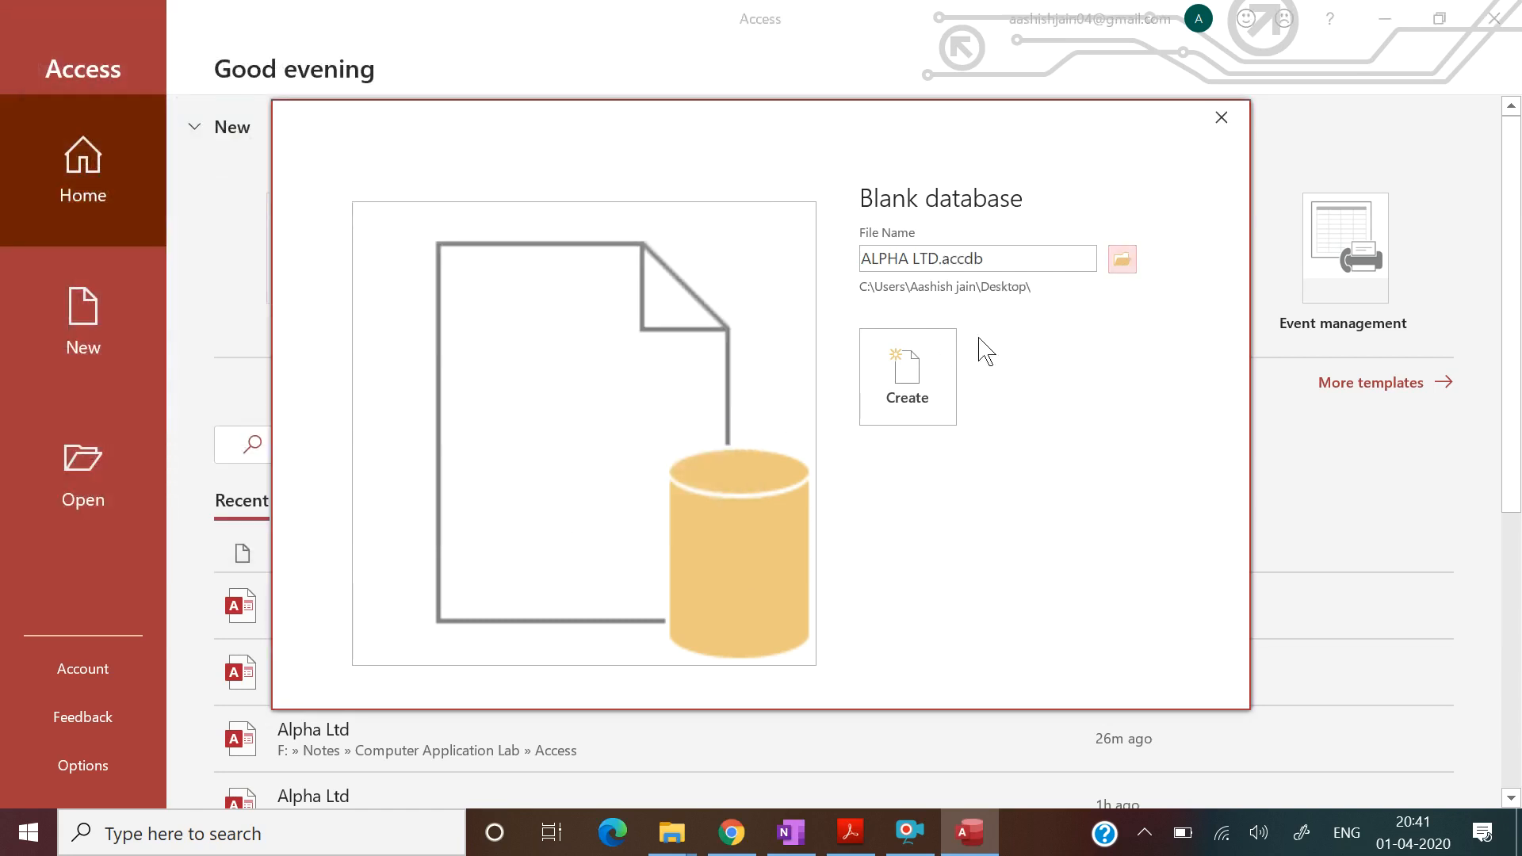
left_click(903, 374)
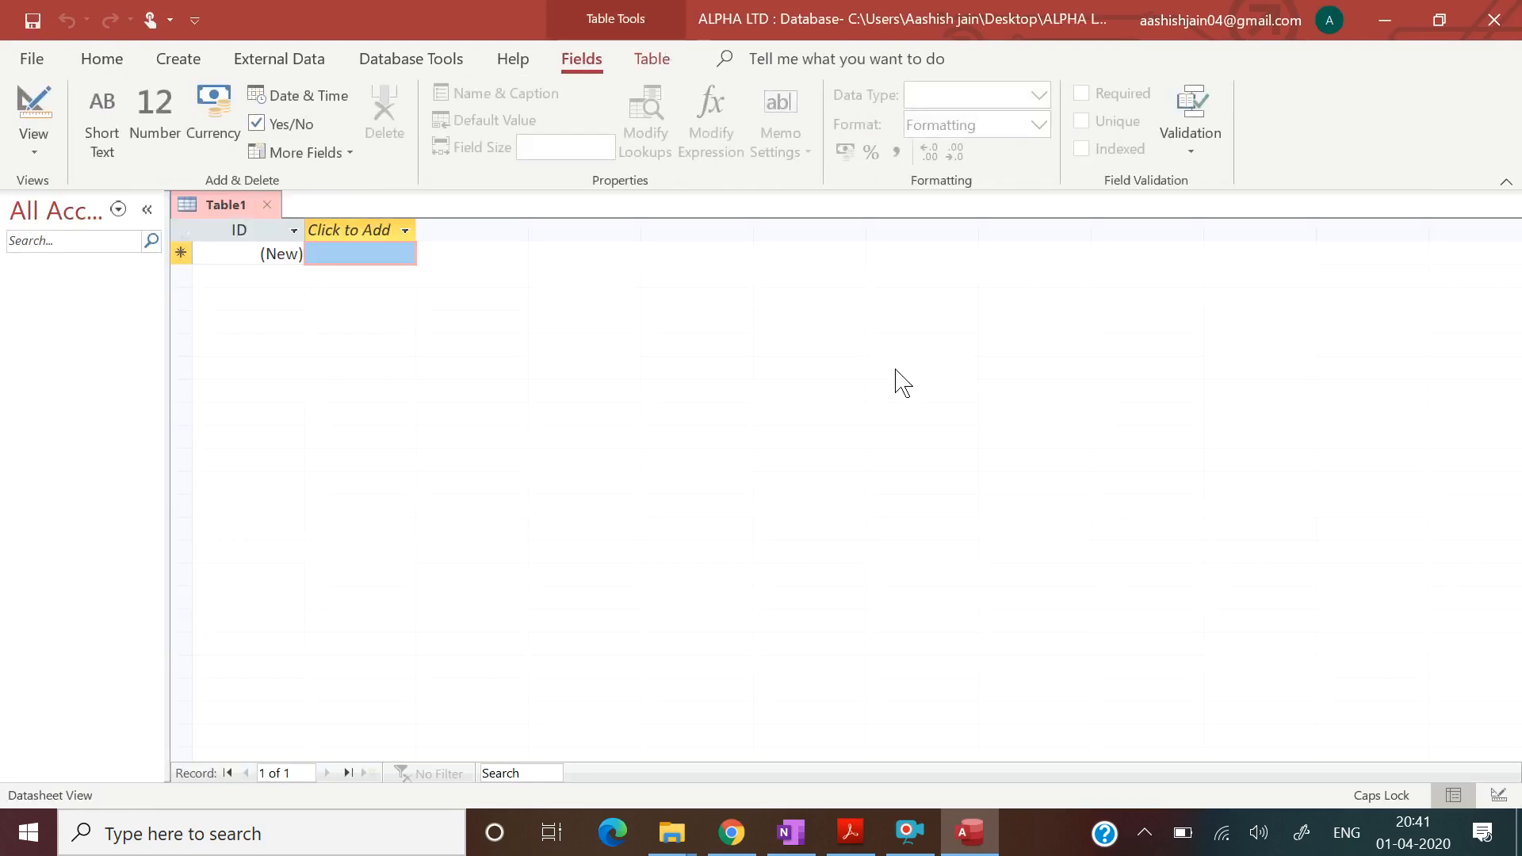
Open Table1 in Design view, saving it under the table name Employee Info from the assignment PDF.
left_click(63, 295)
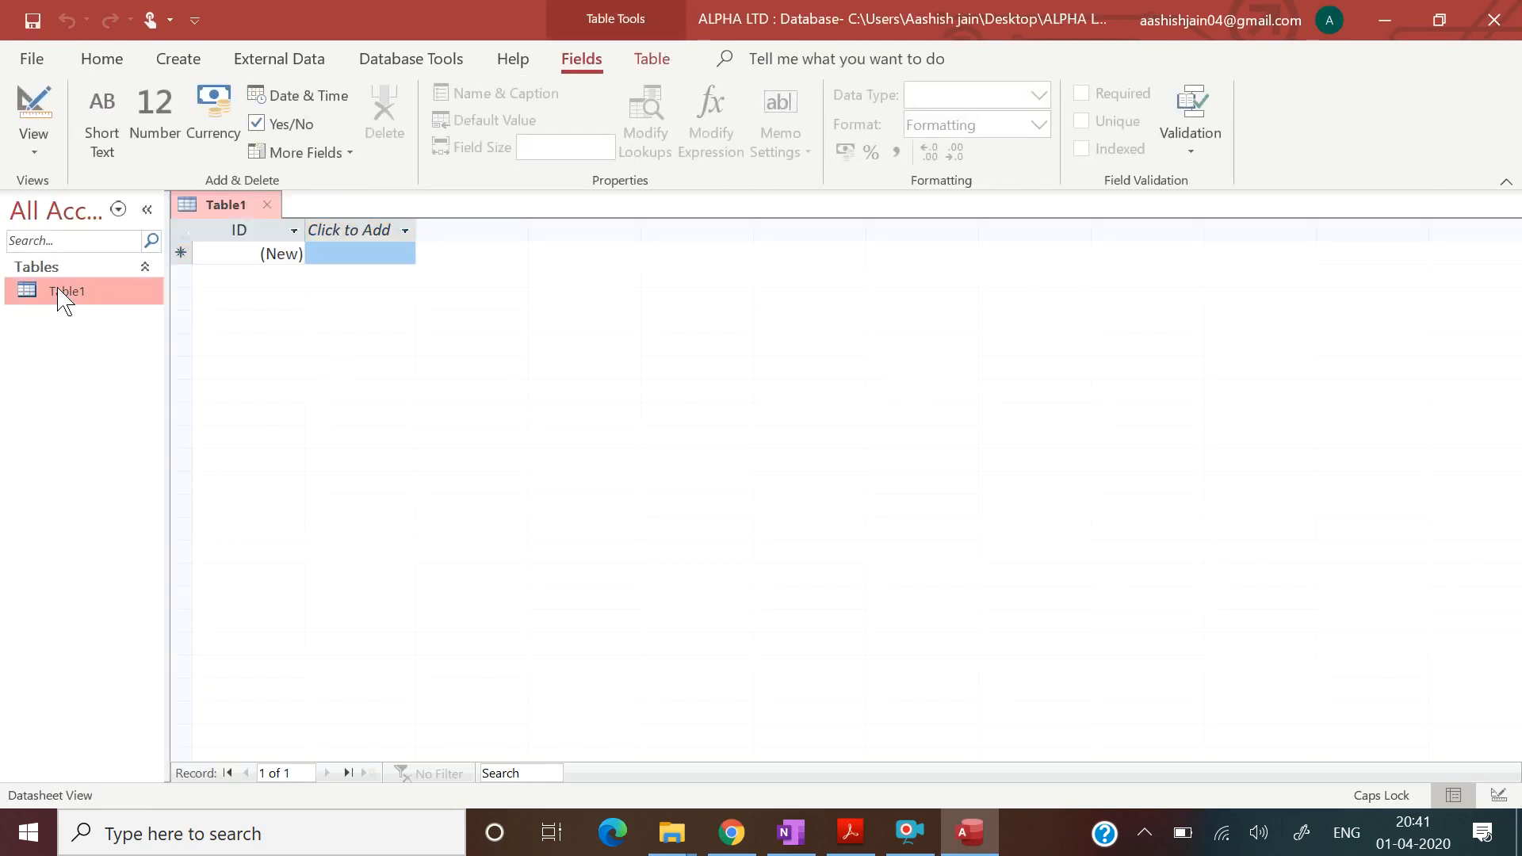
right_click(60, 291)
left_click(119, 341)
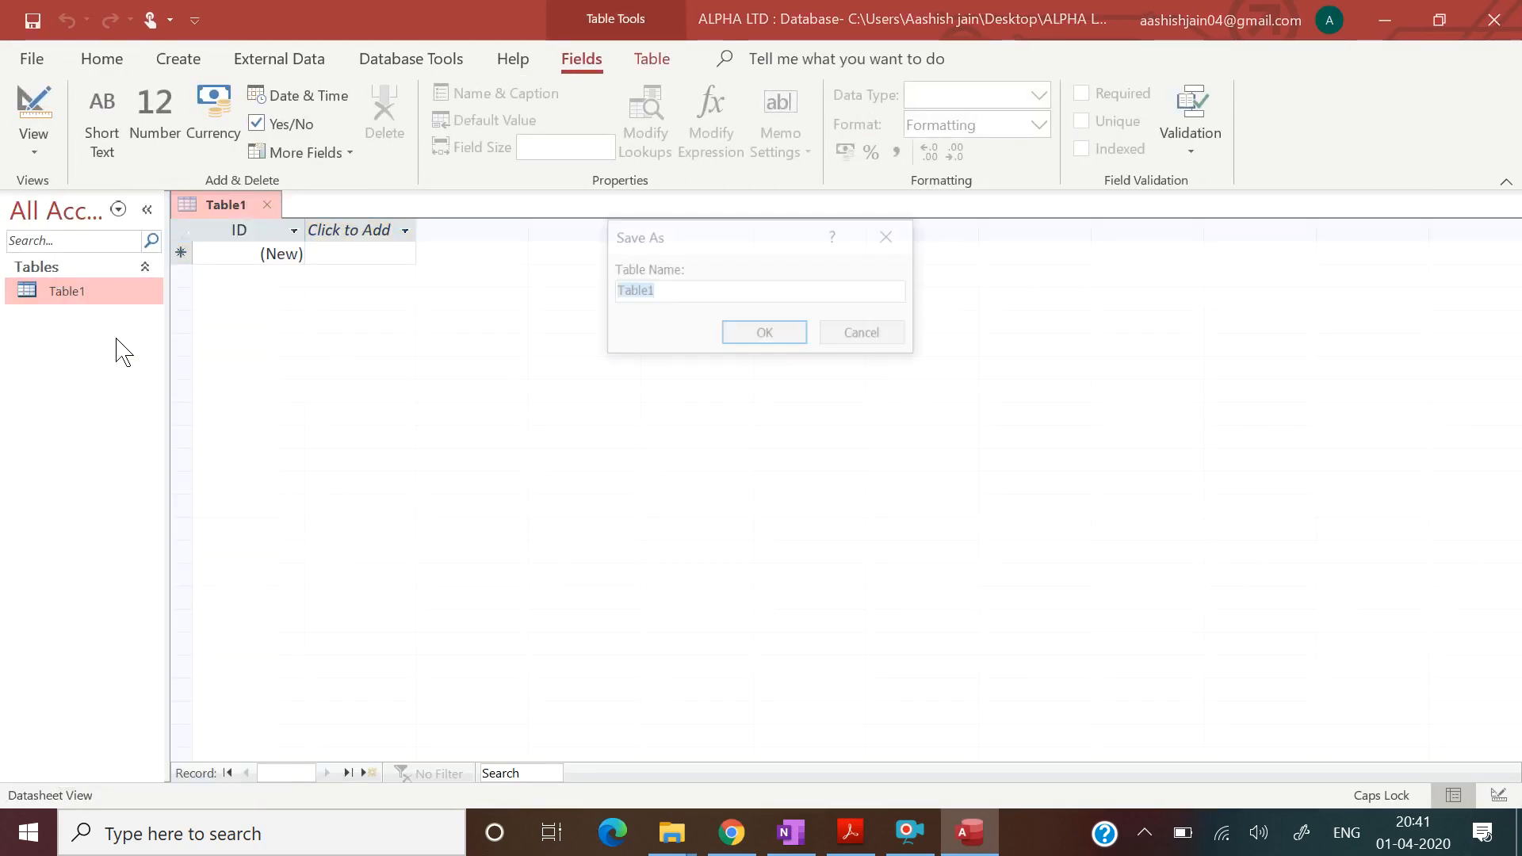
left_click(848, 834)
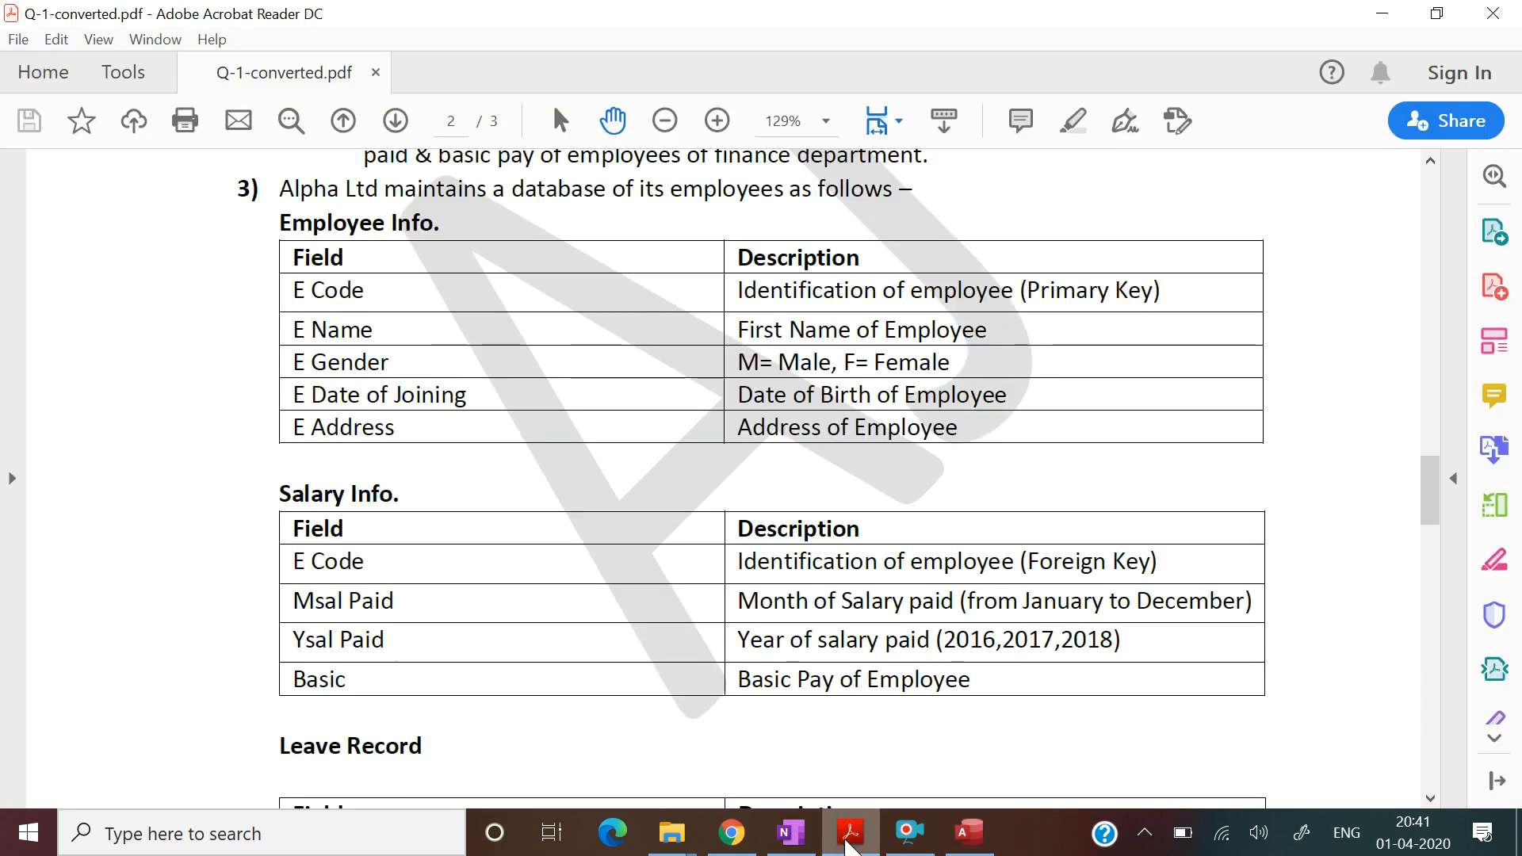
left_click(848, 833)
type("E")
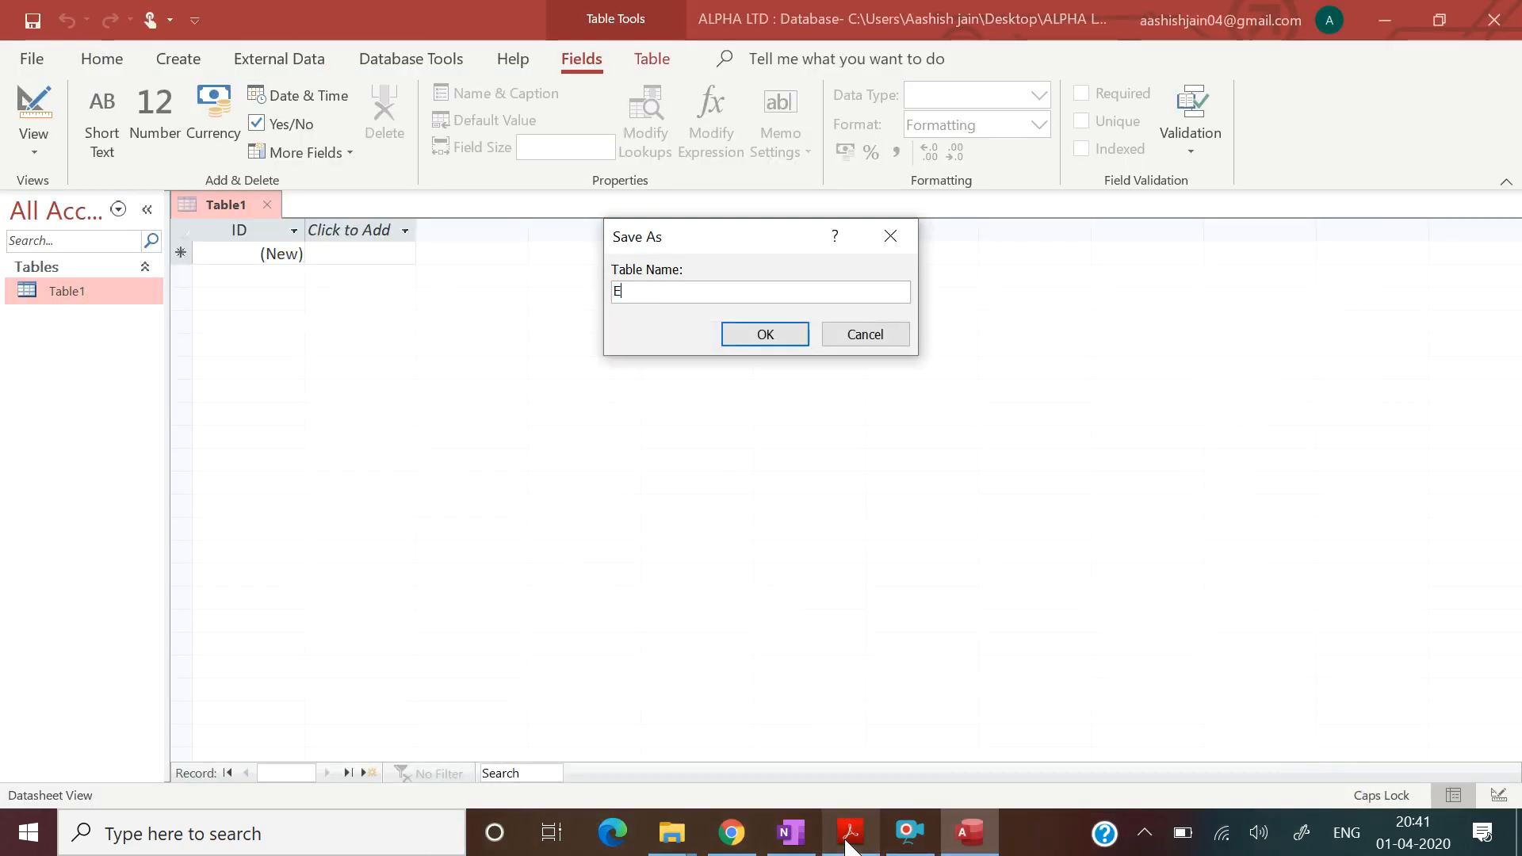
type("mployee Info")
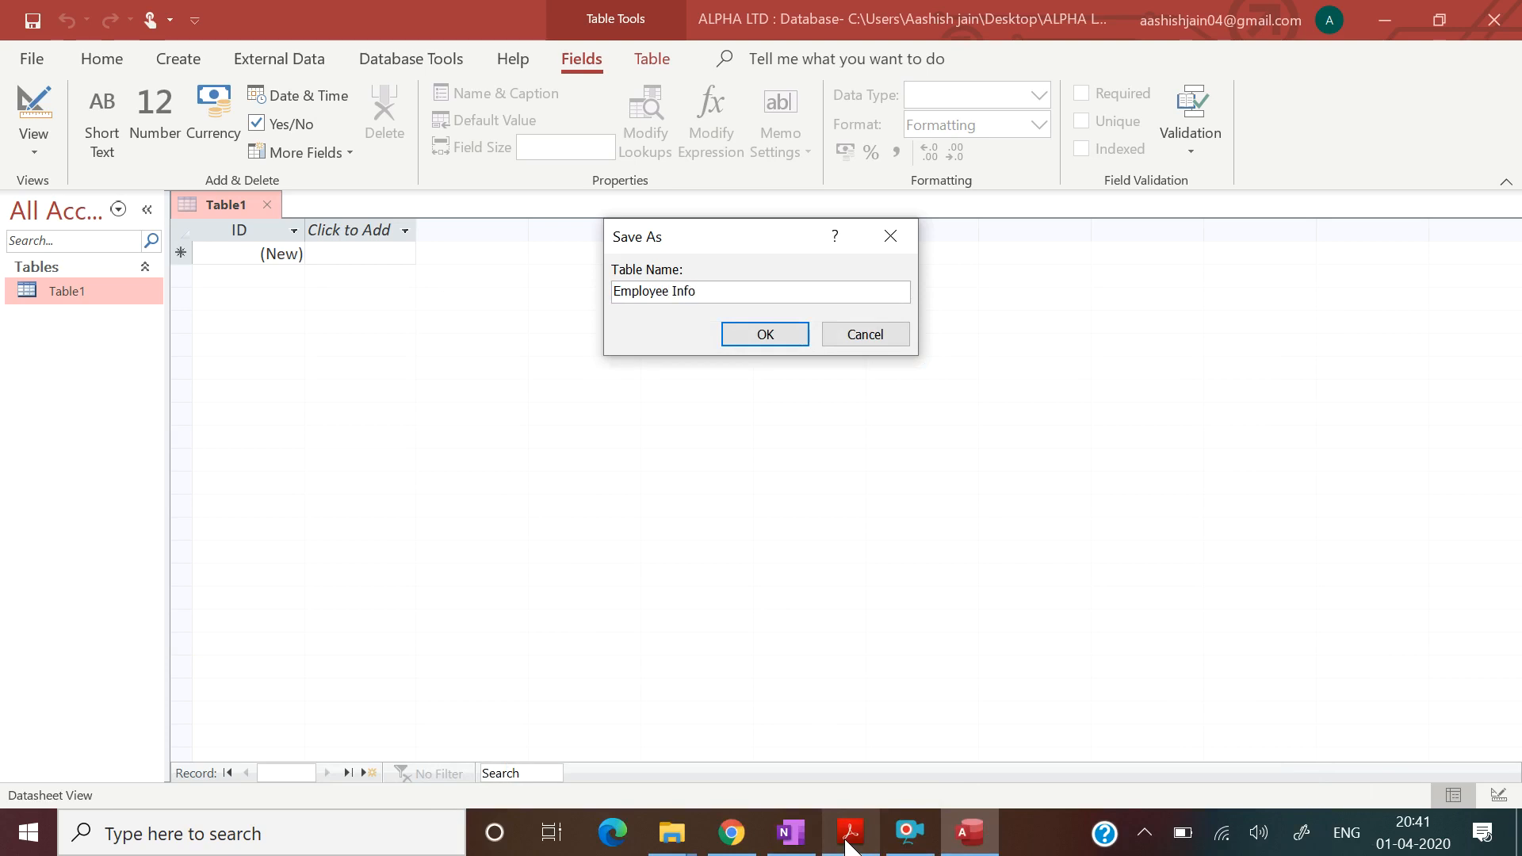
key("Return")
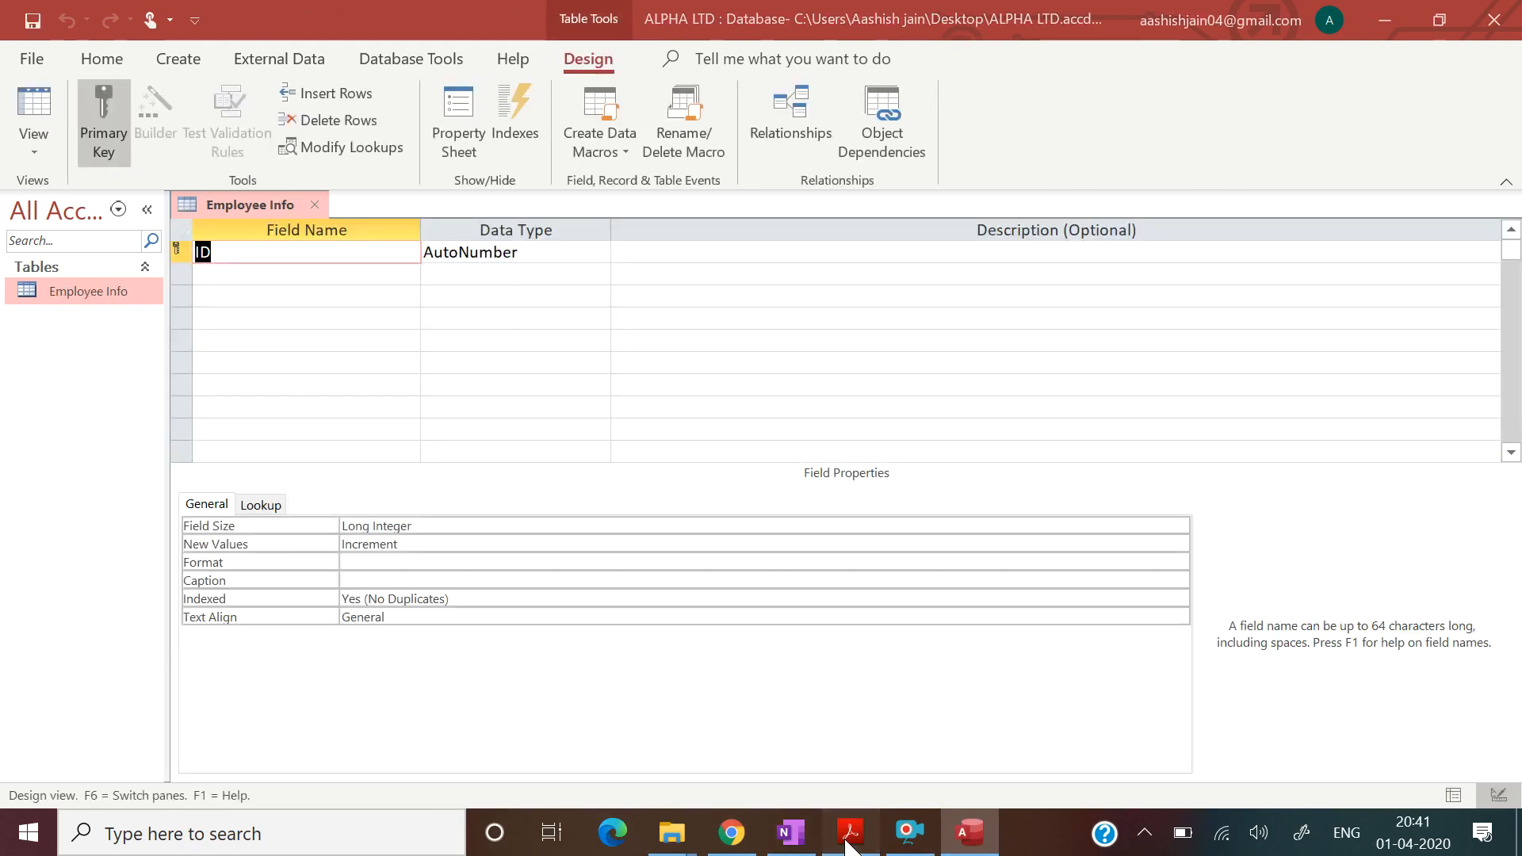
Rename the ID primary key field to E Code as listed in the PDF and set its data type to Number.
left_click(849, 833)
left_click(849, 833)
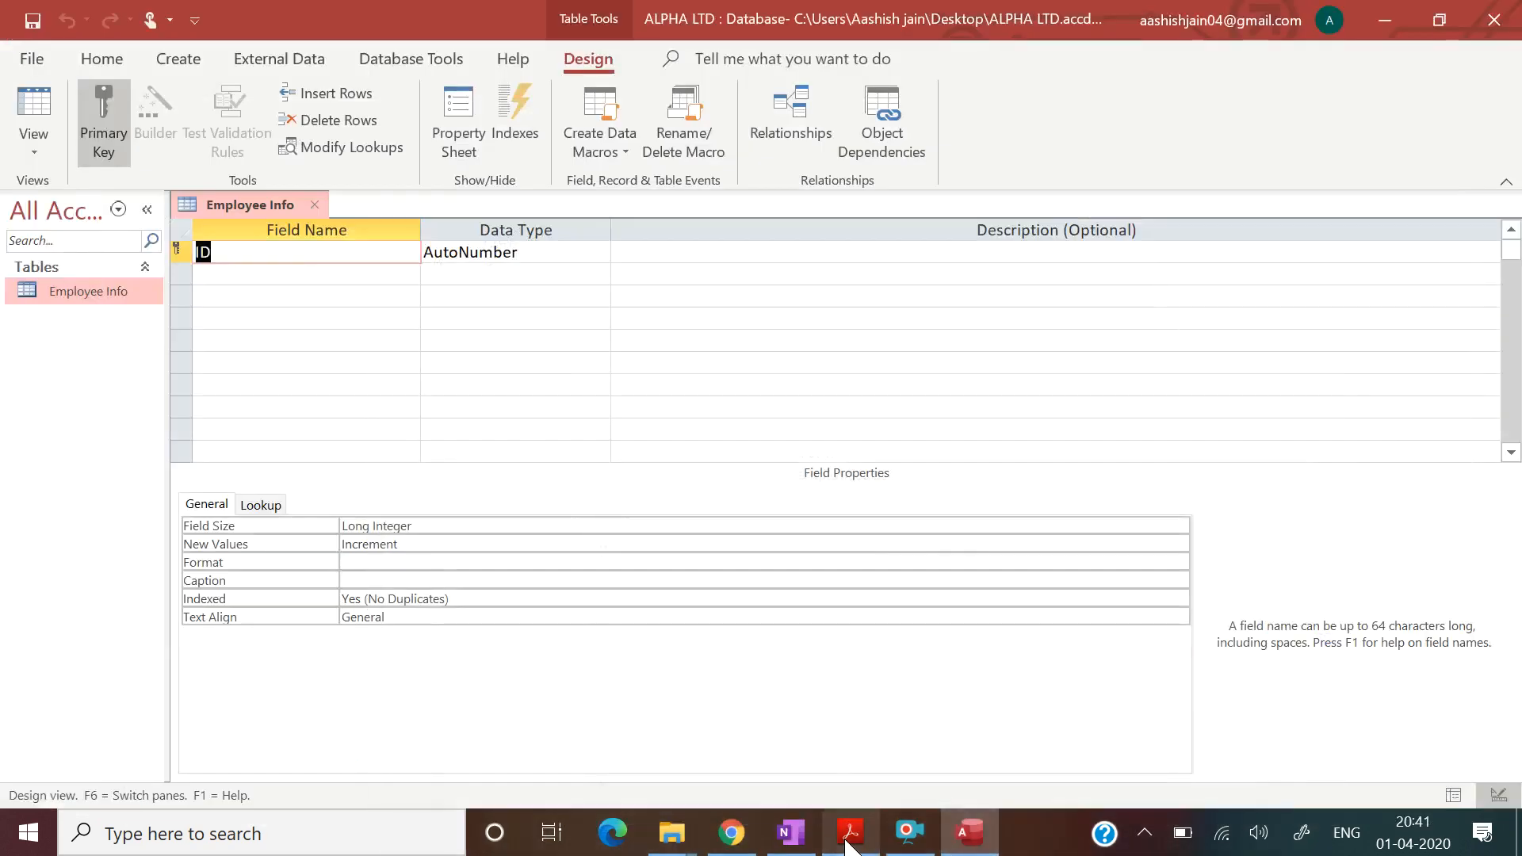
type("E C")
key("Caps_Lock")
type("ode")
key("Tab")
left_click(849, 838)
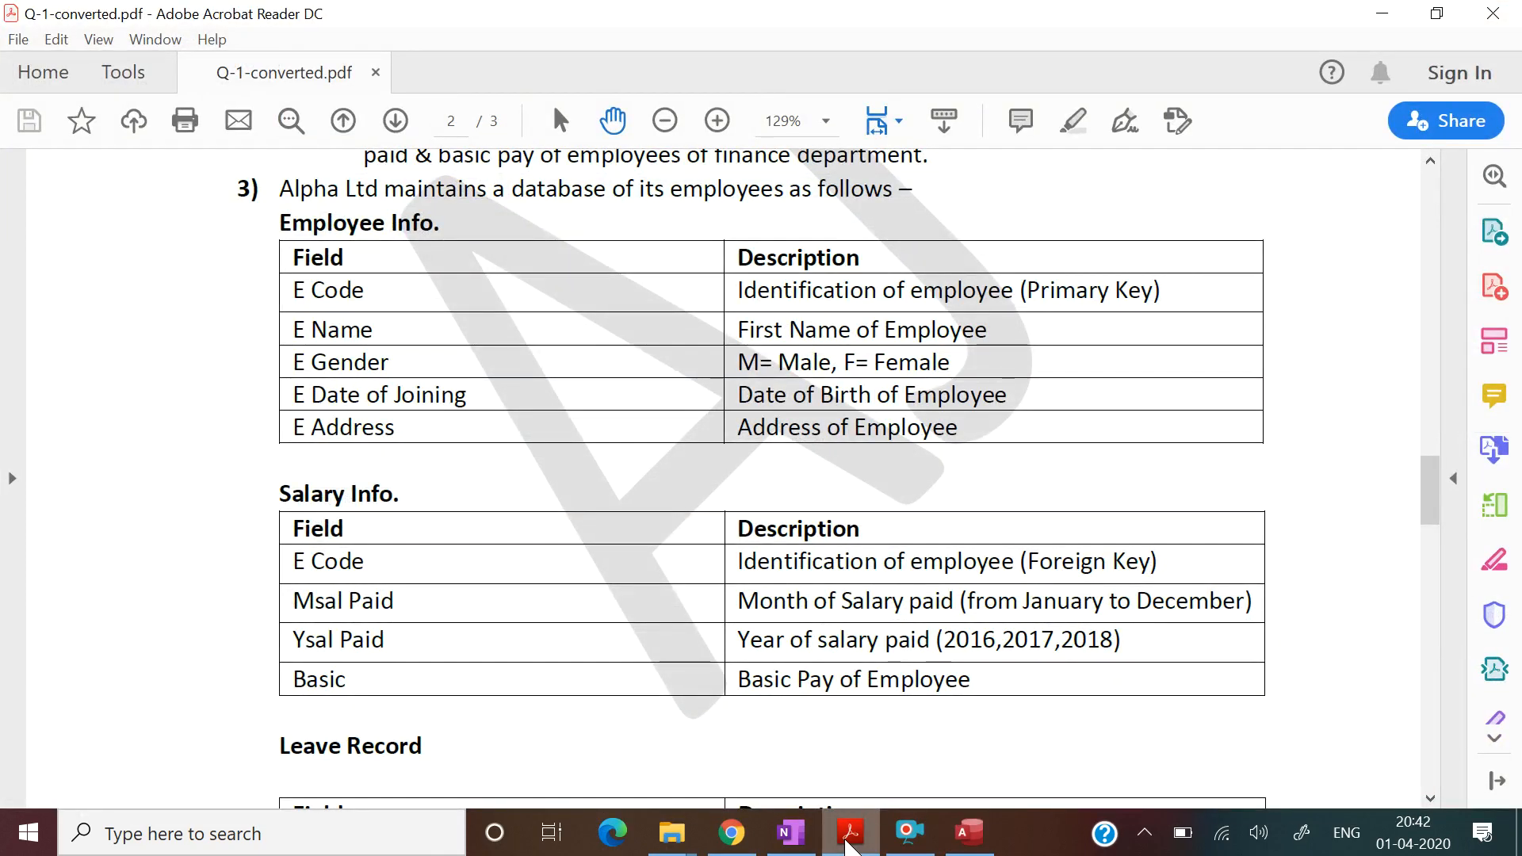
left_click(847, 842)
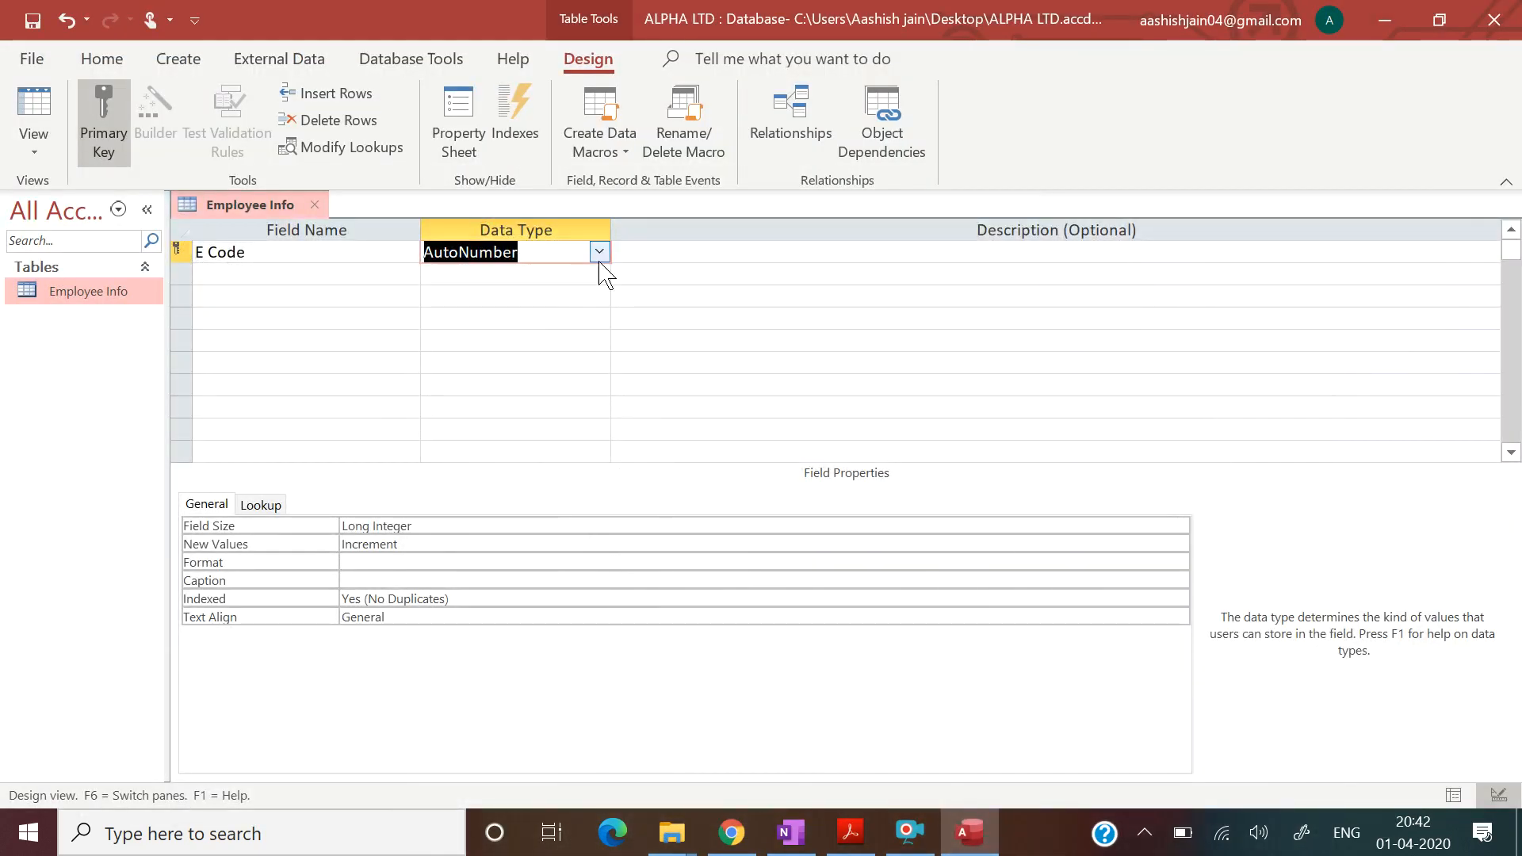
left_click(599, 252)
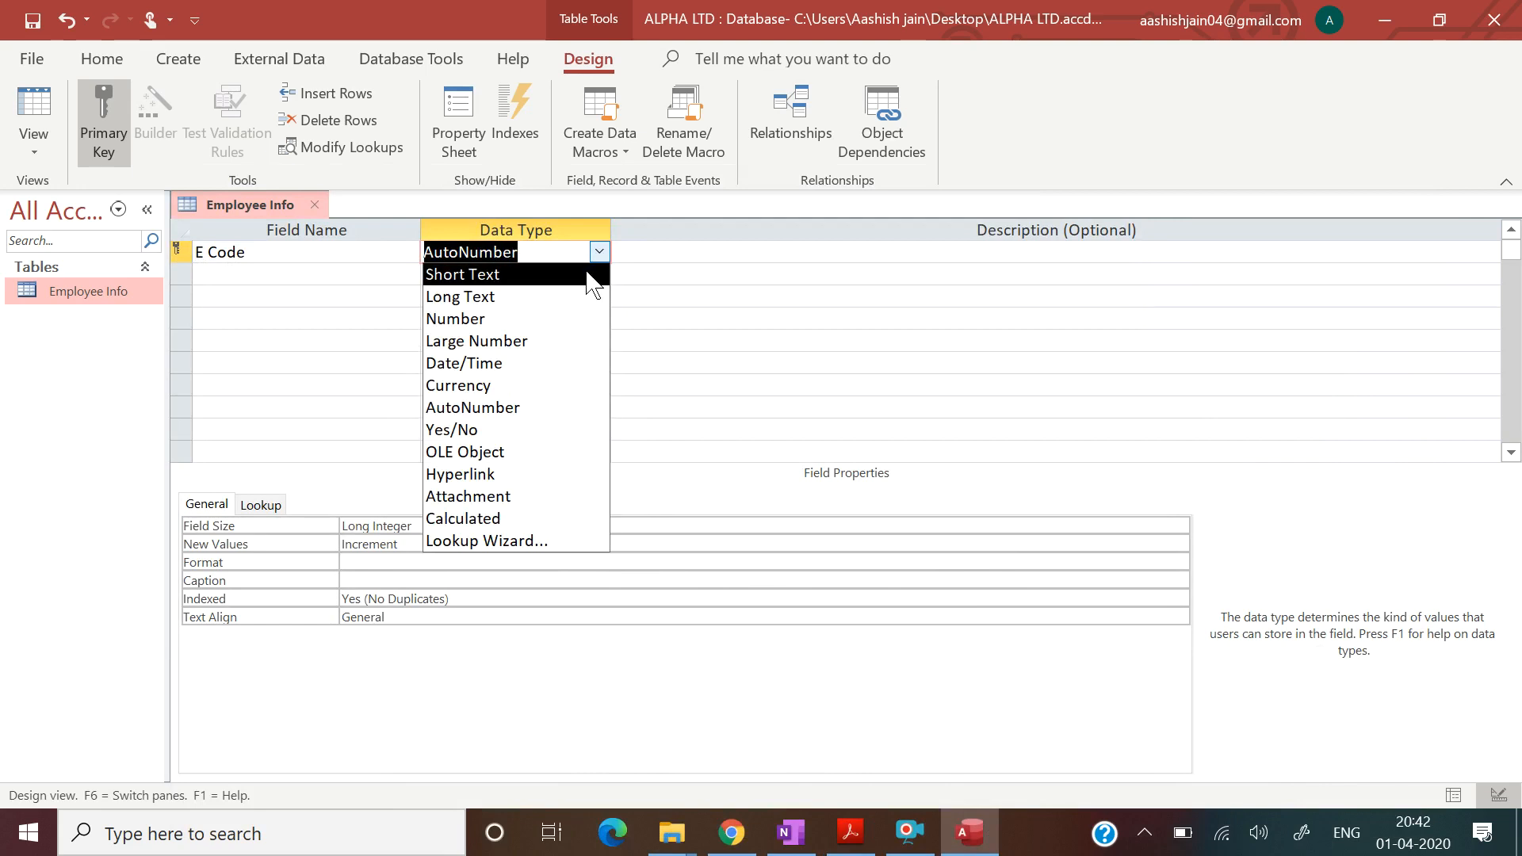
left_click(570, 315)
Add an E Name field below E Code with the Short Text data type, checking the field list in the PDF.
left_click(367, 275)
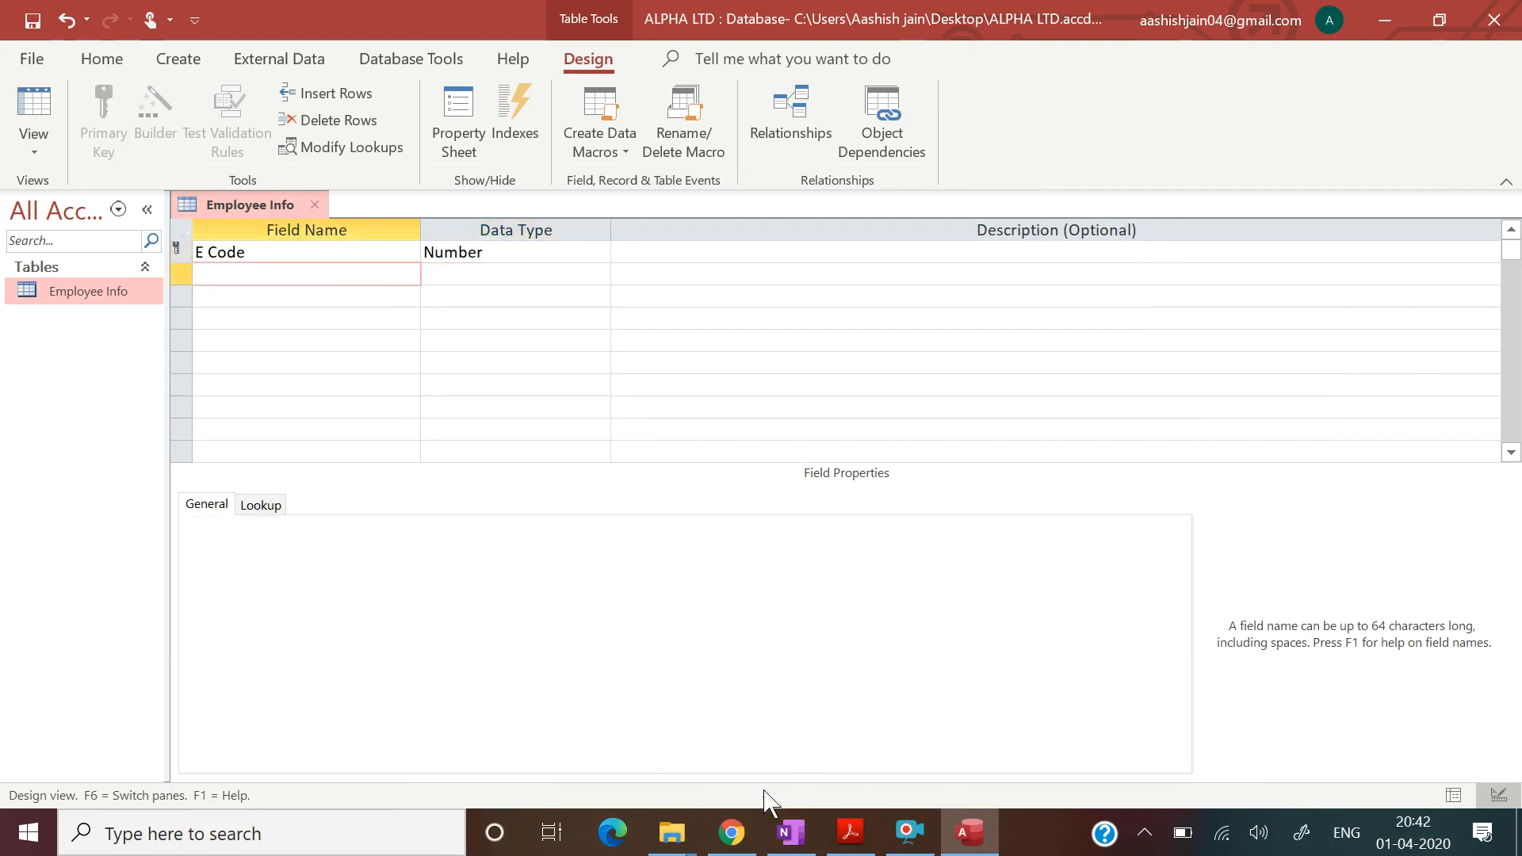
left_click(847, 841)
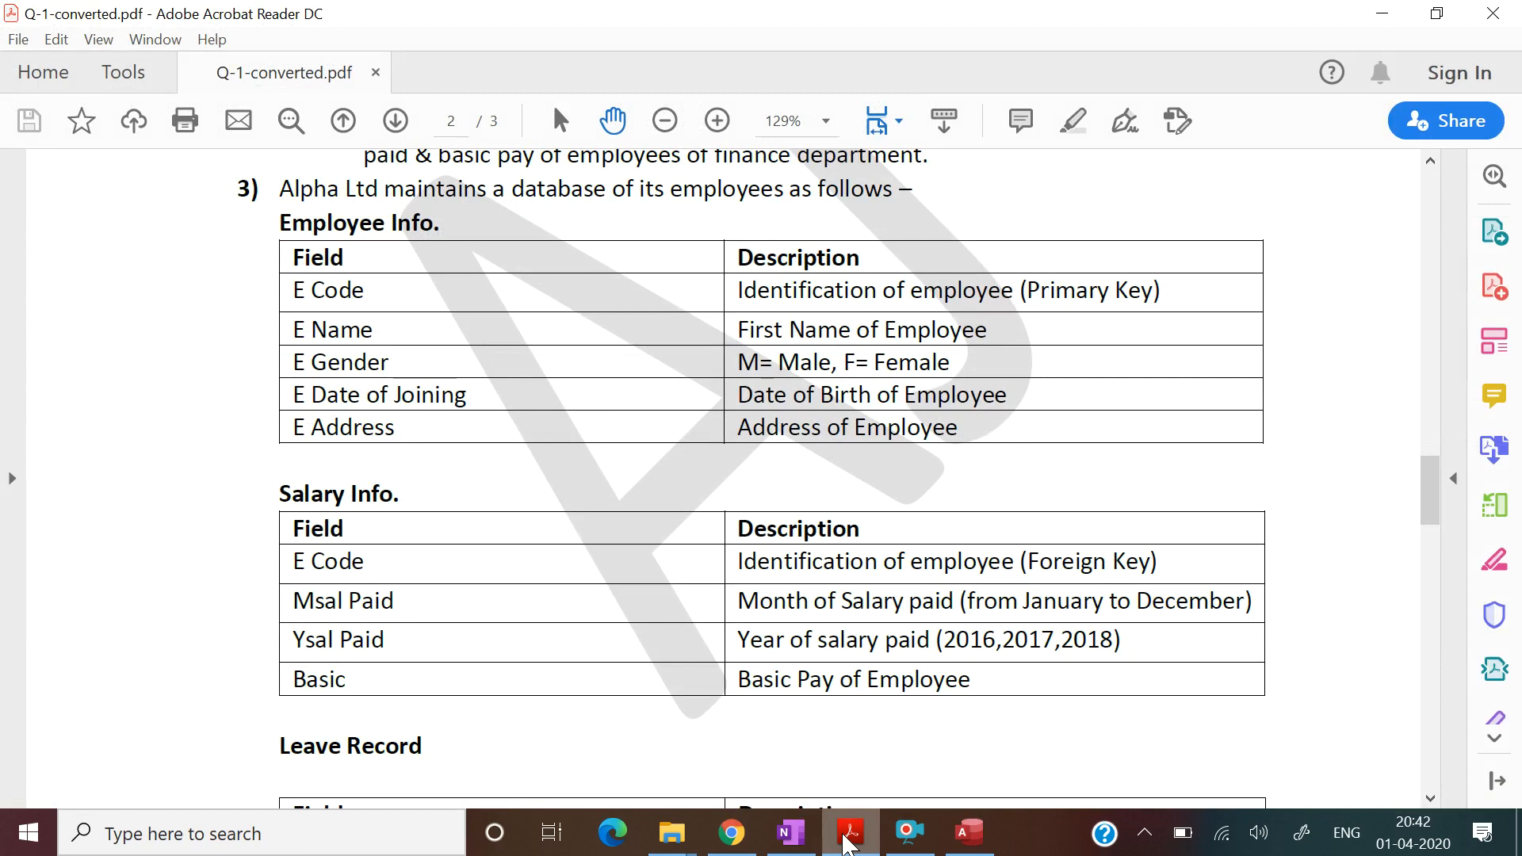
left_click(847, 841)
type("E")
key("Caps_Lock")
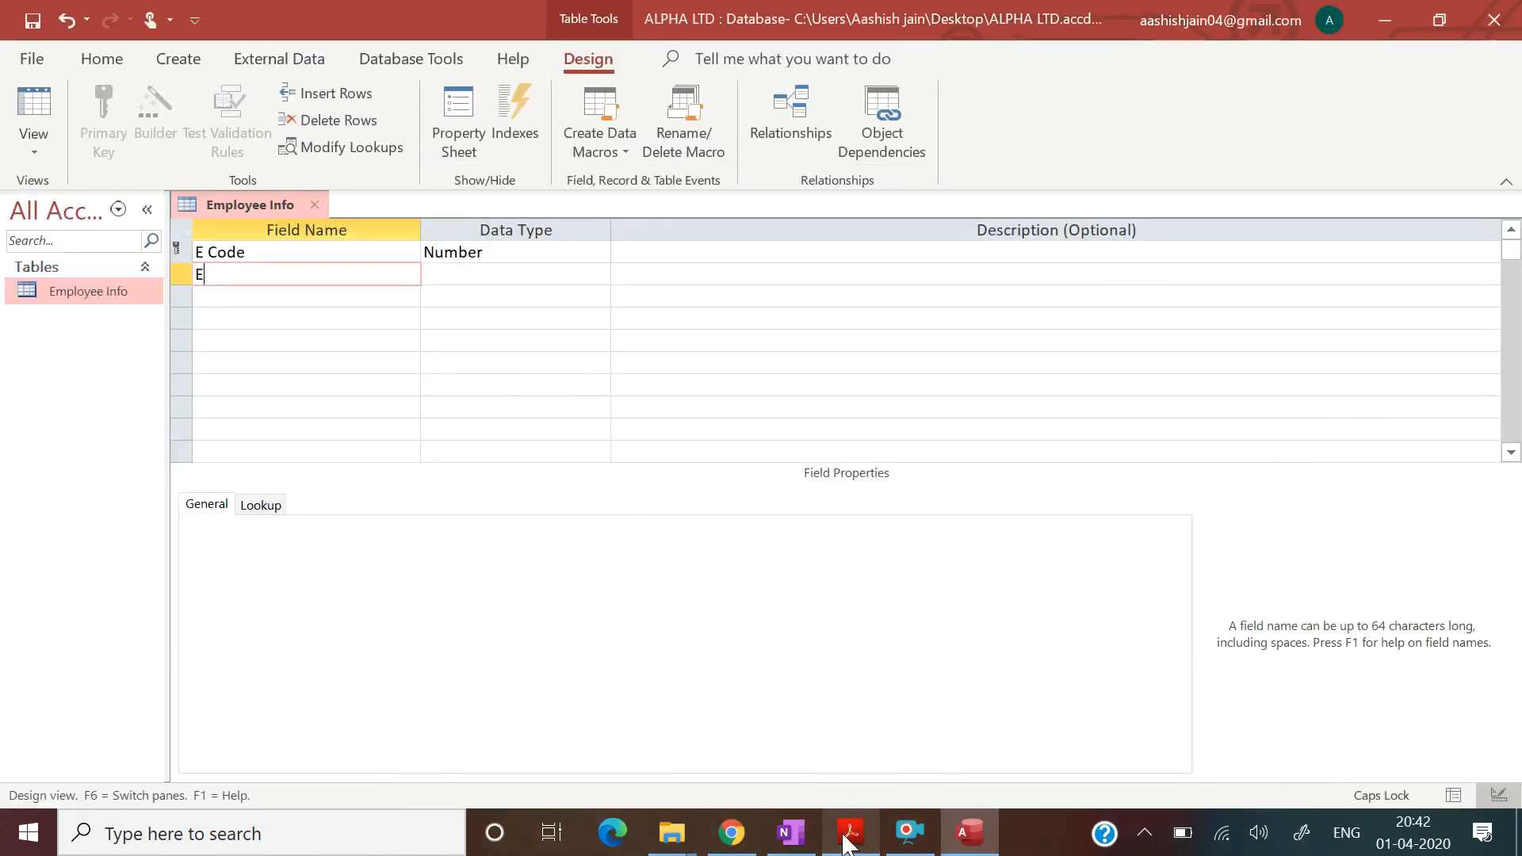
type("N")
key("Caps_Lock")
type("mae")
key("BackSpace")
key("BackSpace")
key("BackSpace")
type("ame")
key("Tab")
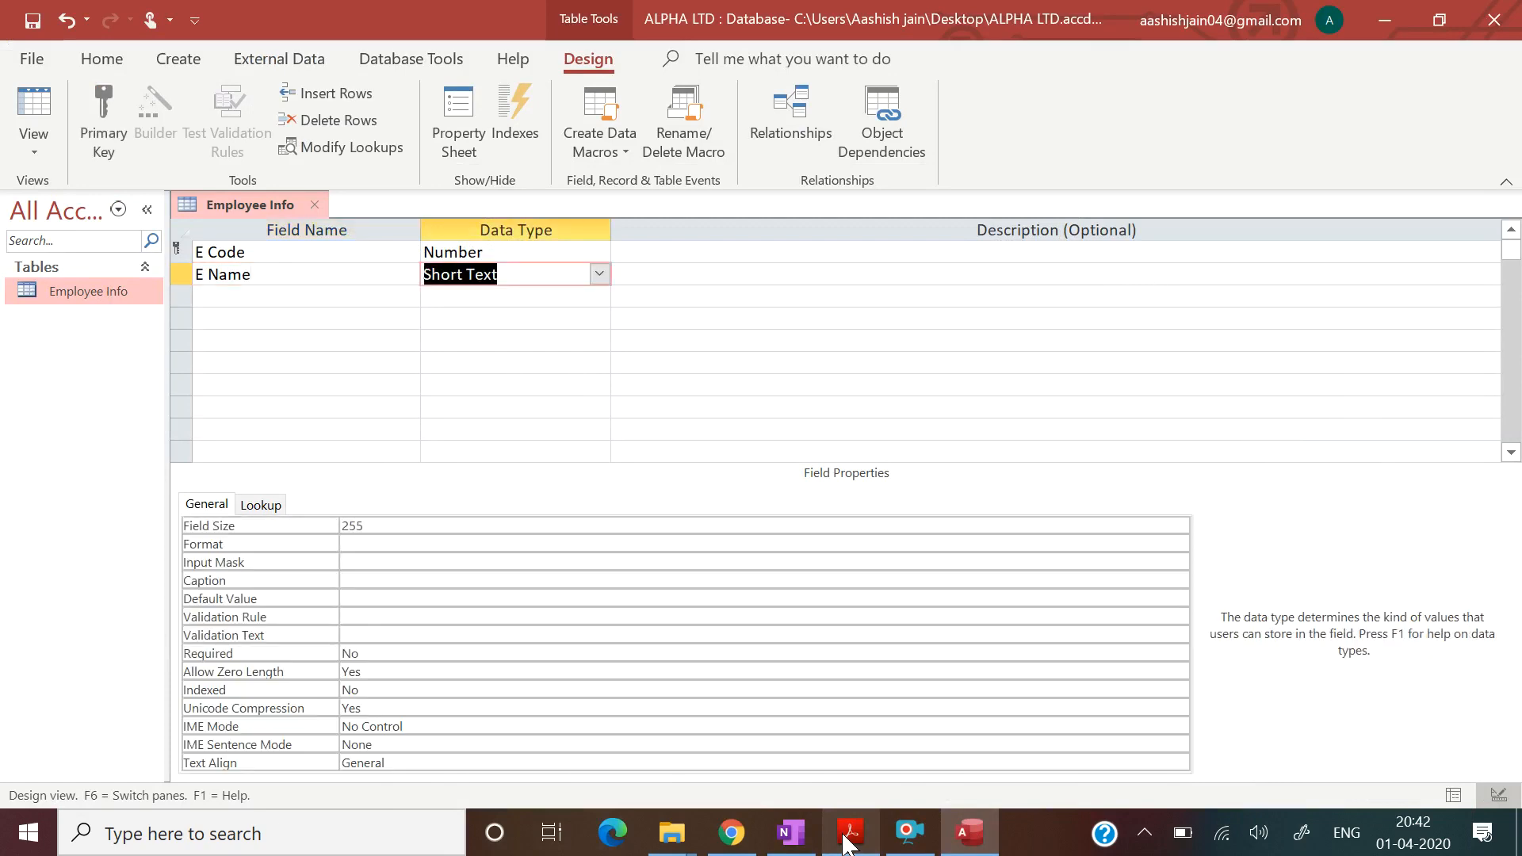
left_click(848, 842)
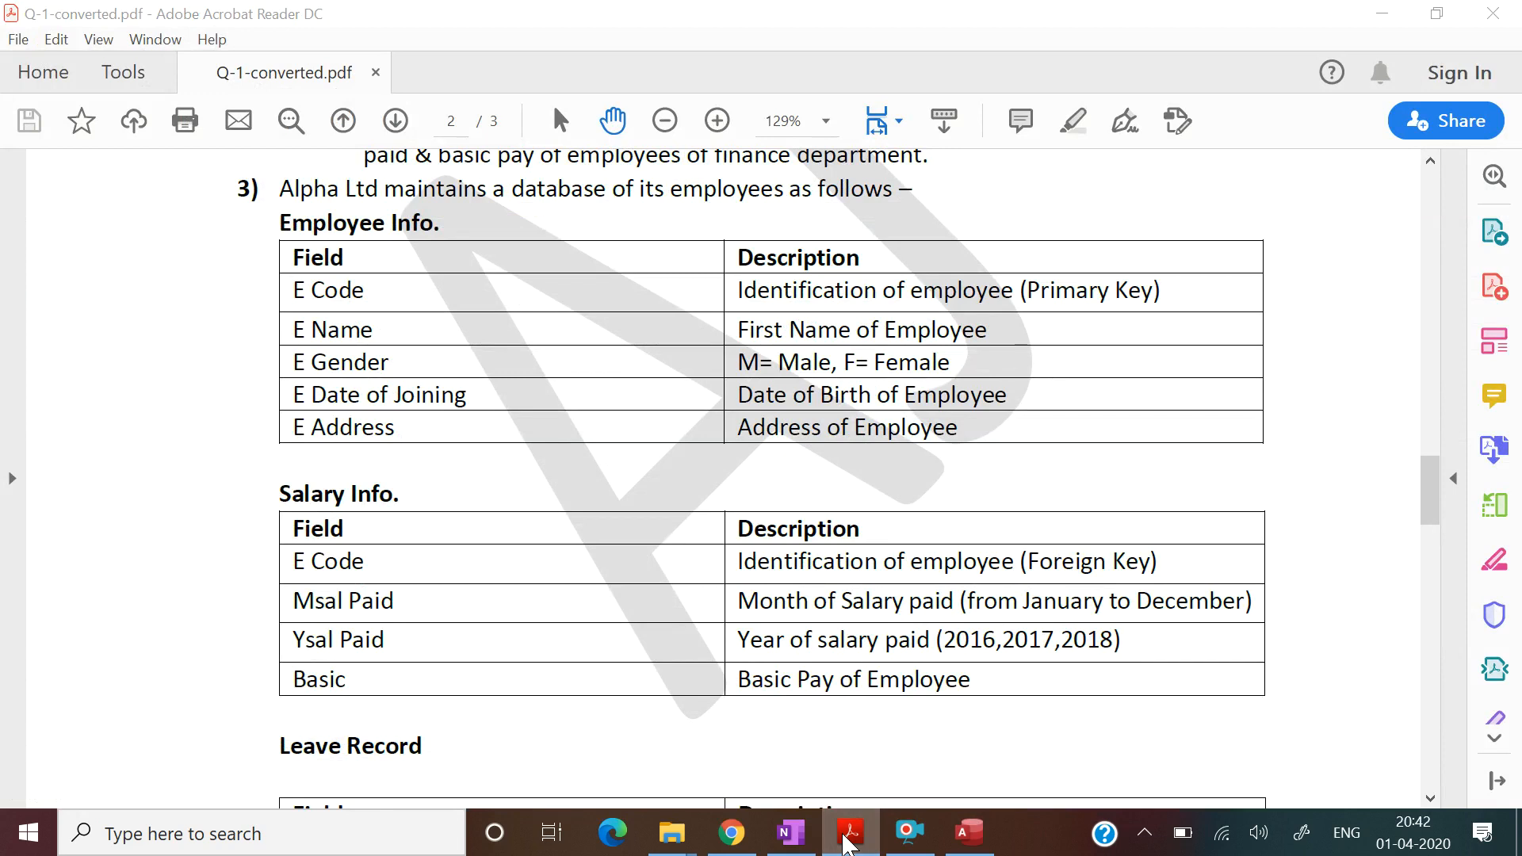
left_click(848, 842)
key("Tab")
key("Tab")
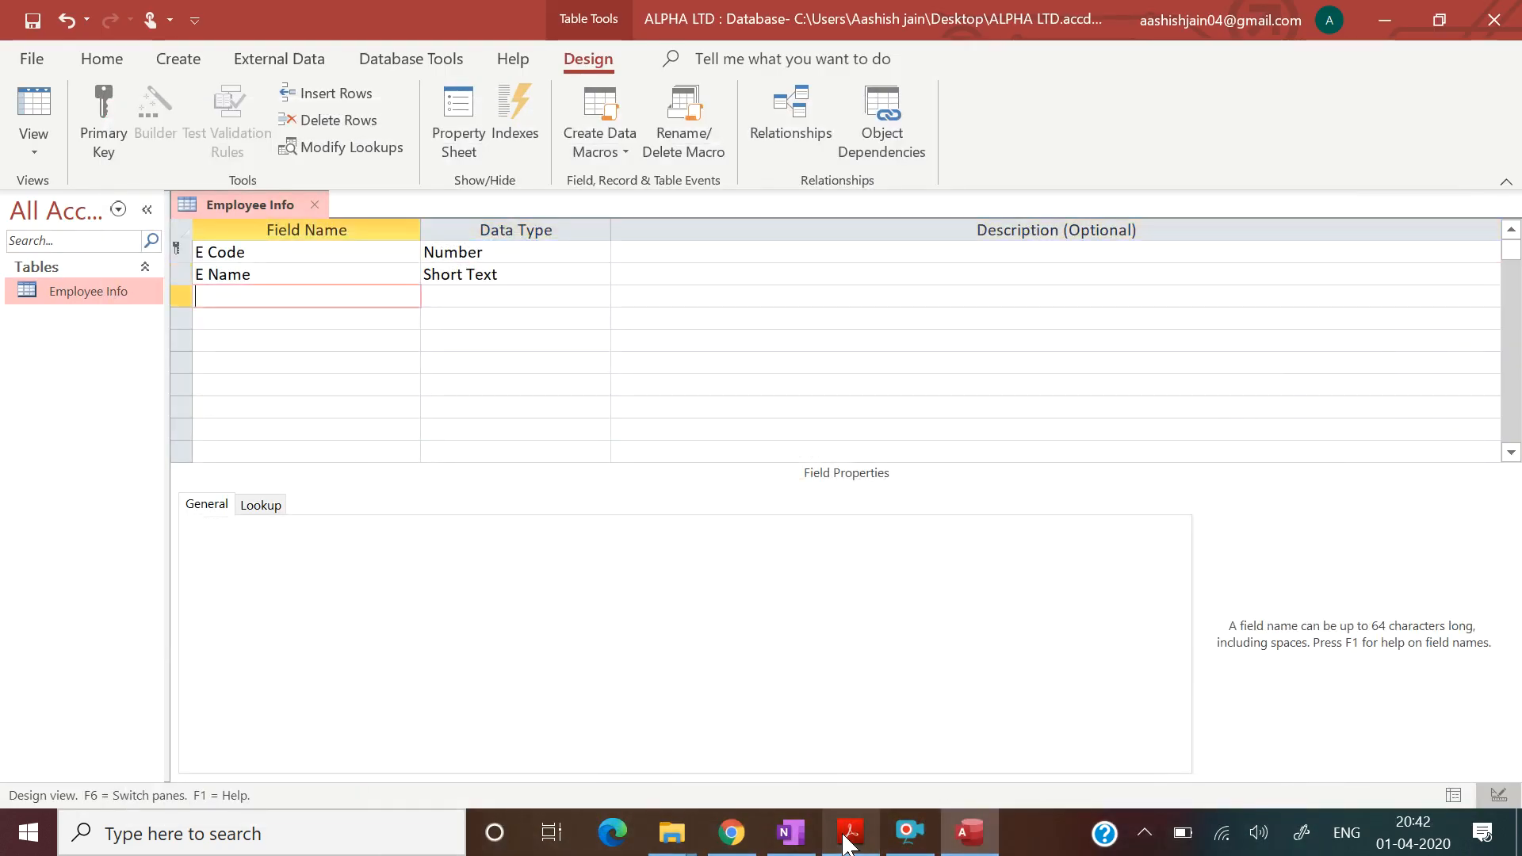
Add a field named E Gender below E Name.
key("Caps_Lock")
type("E G")
key("Caps_Lock")
type("ender")
key("Tab")
Start the Lookup Wizard for the E Gender field and choose to type in the lookup values, following the PDF's field description.
left_click(847, 842)
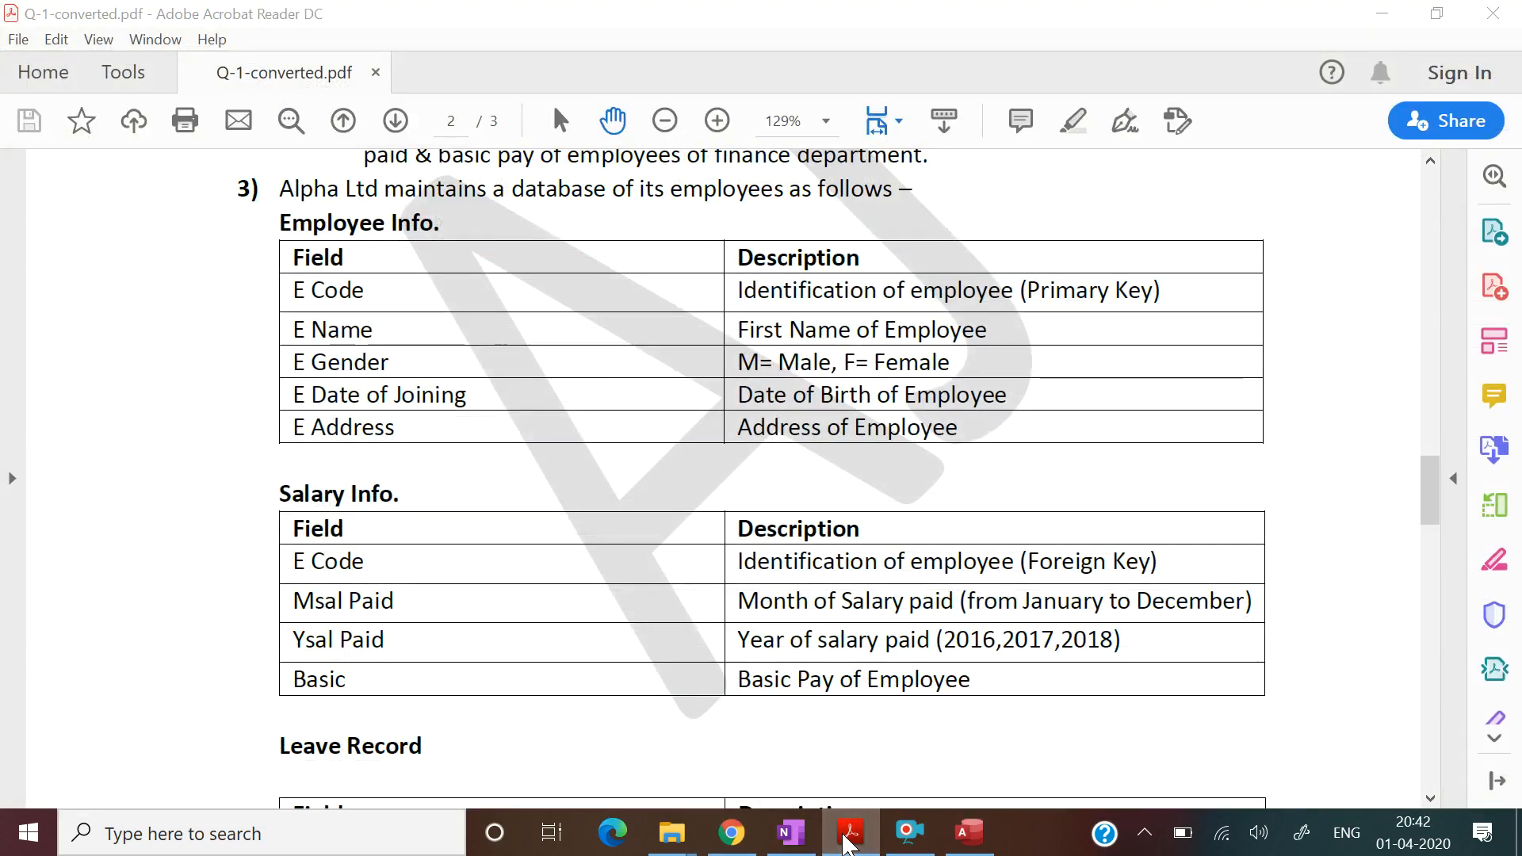
left_click(847, 842)
left_click(600, 296)
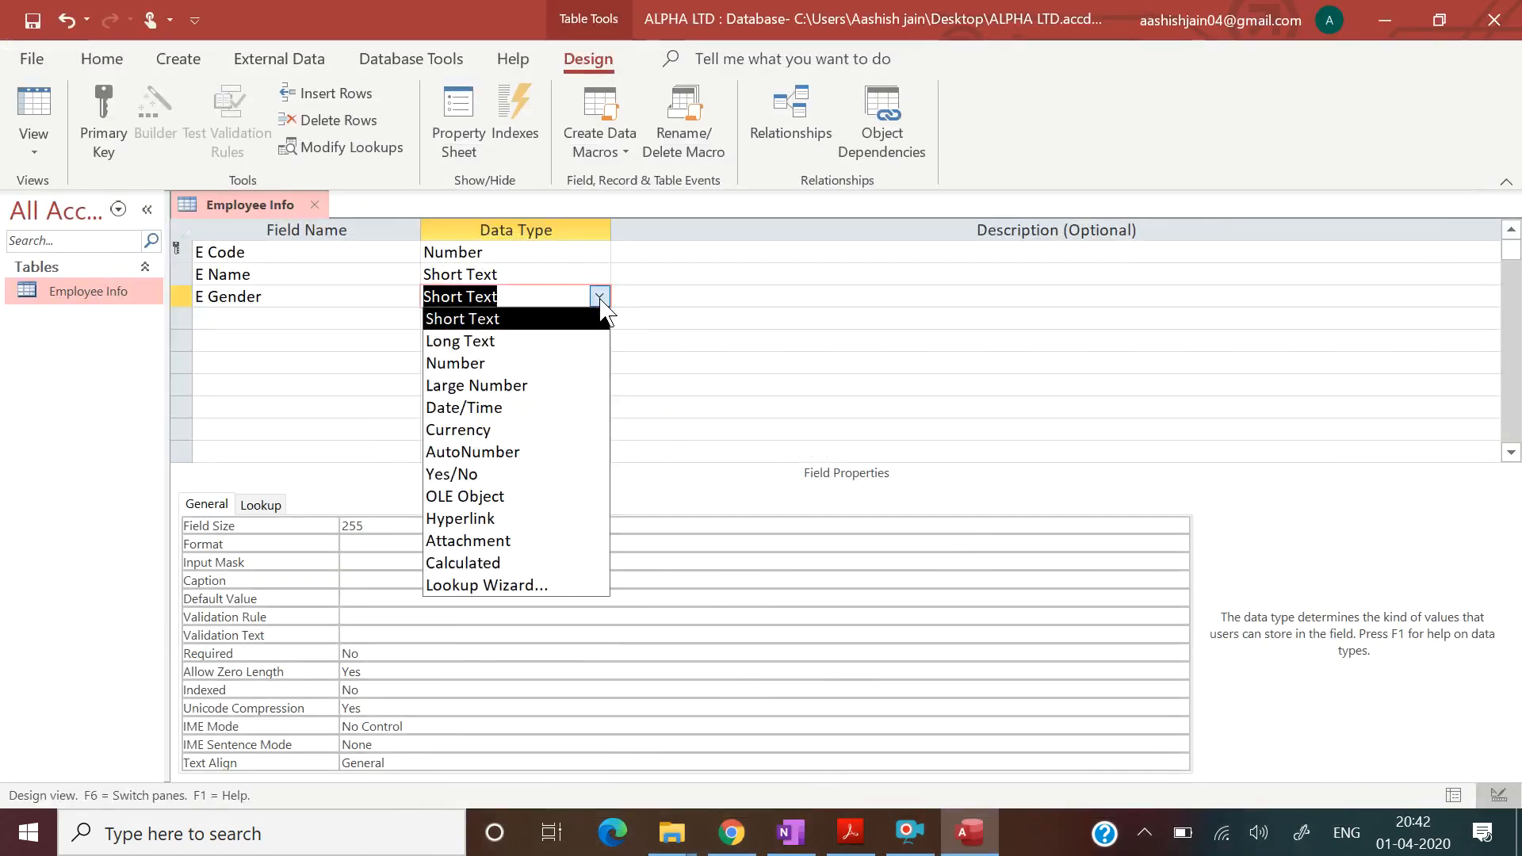
left_click(527, 591)
left_click(789, 569)
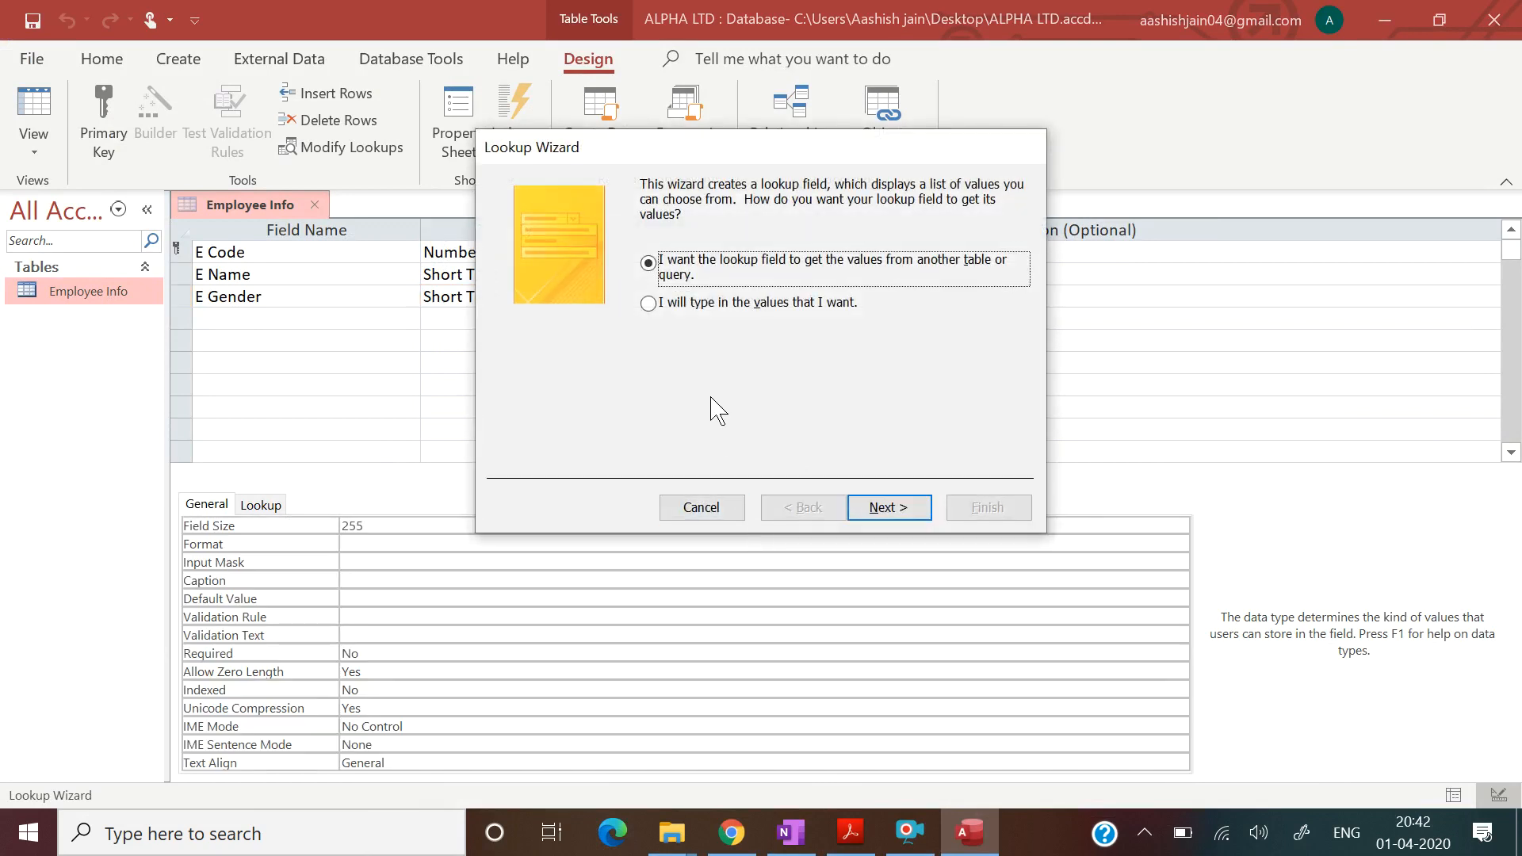
left_click(653, 306)
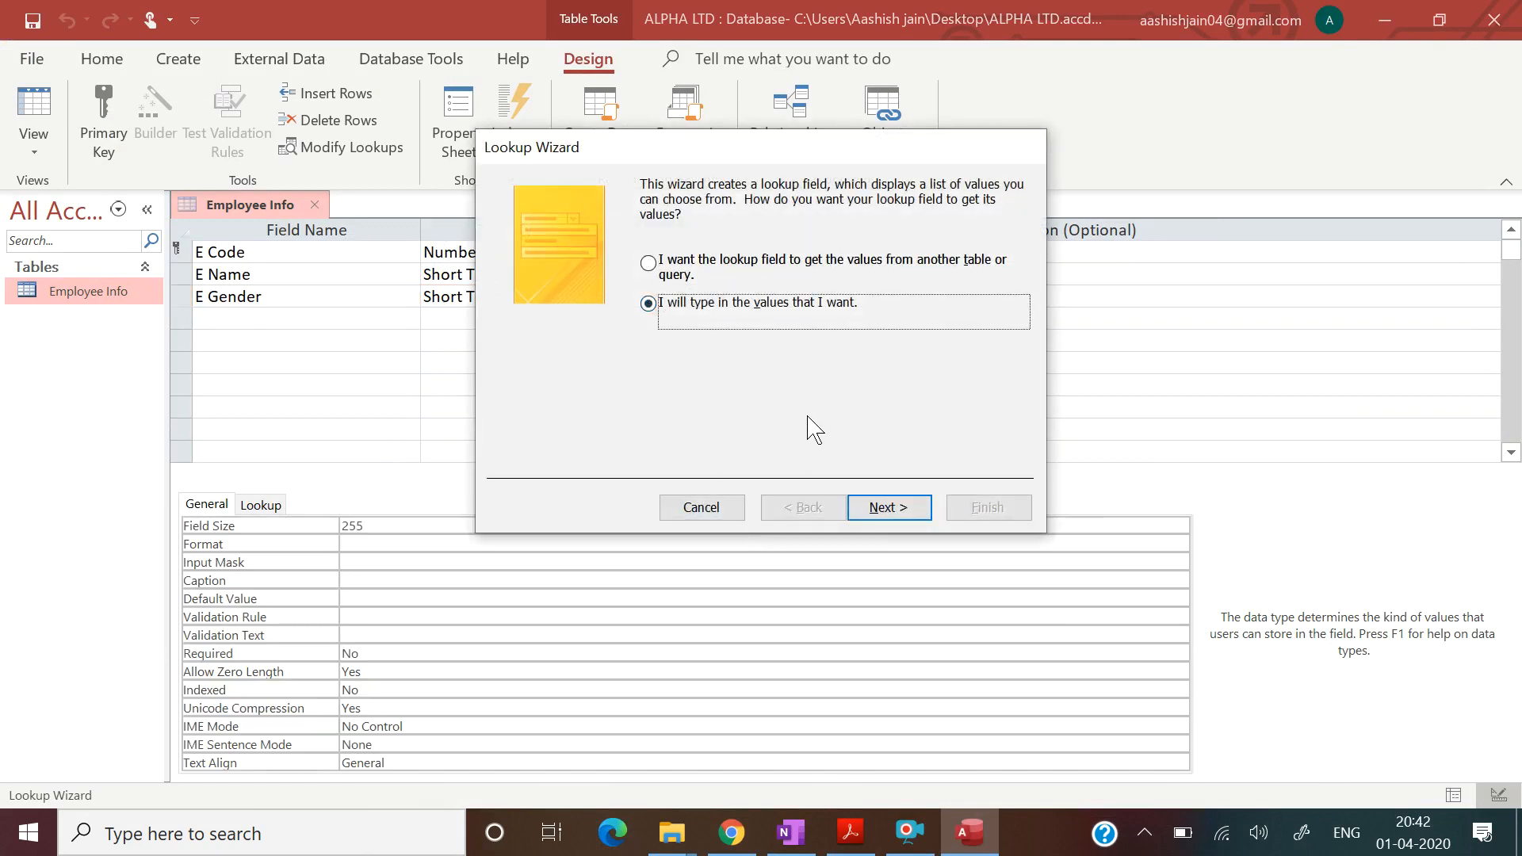
left_click(888, 507)
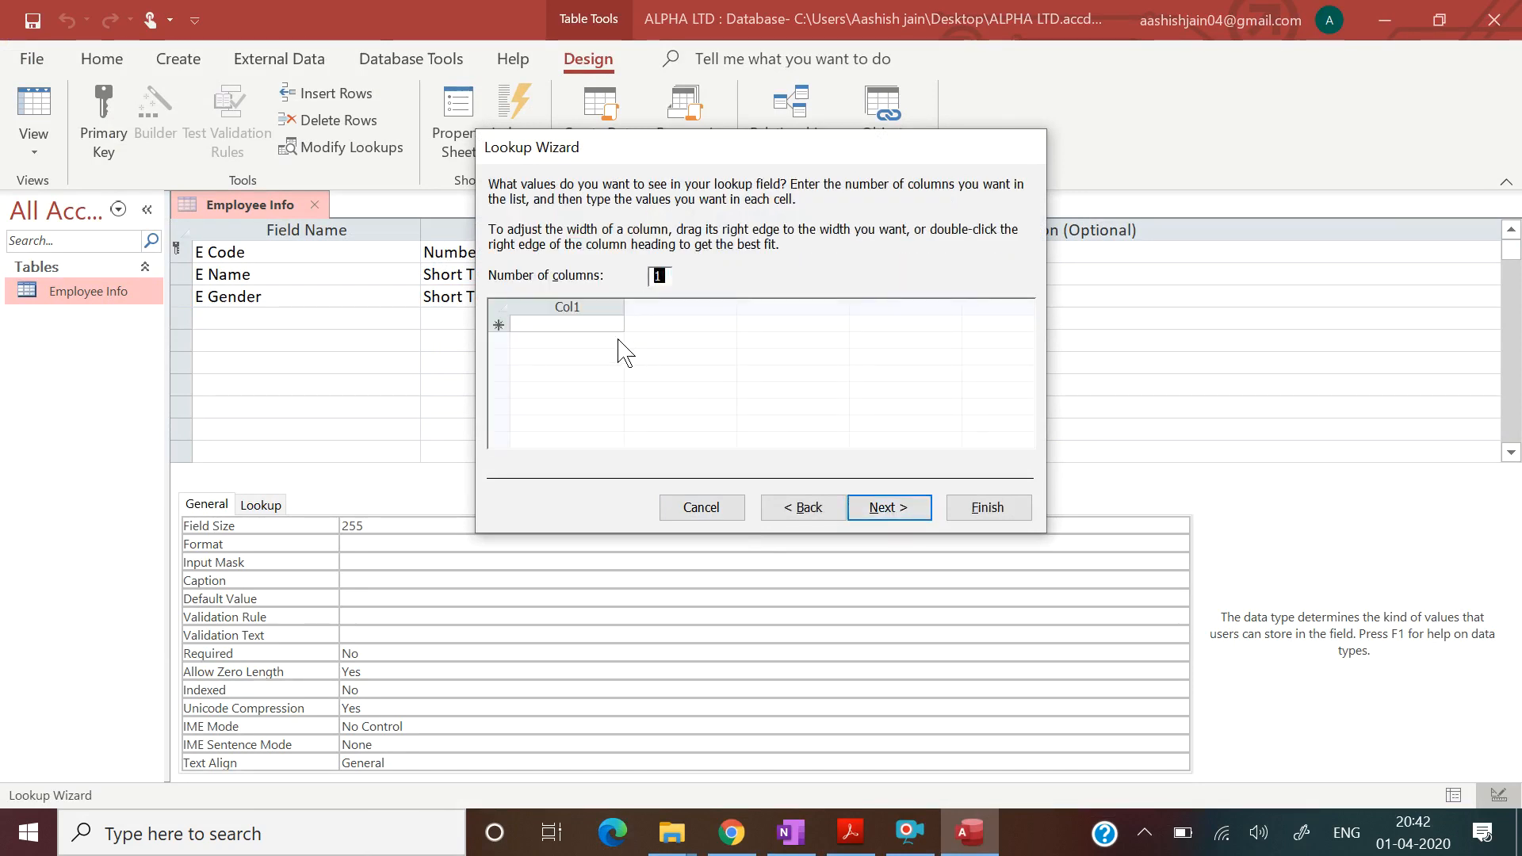
Enter M and F as the single-column lookup values for E Gender and complete the wizard with the label E Gender.
left_click(585, 309)
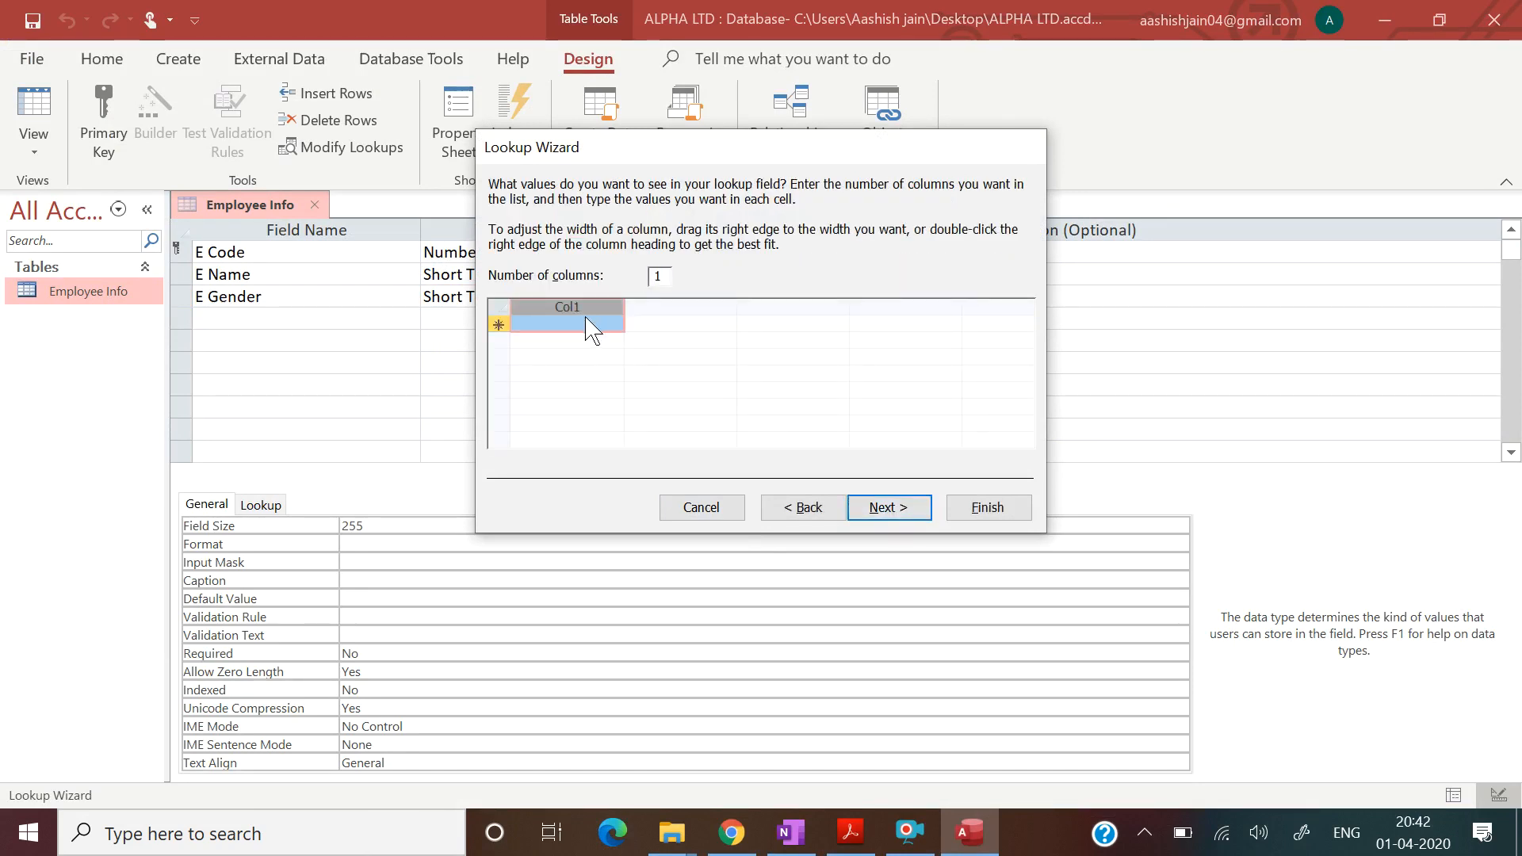
left_click(584, 324)
key("Caps_Lock")
type("M")
key("Down")
type("F")
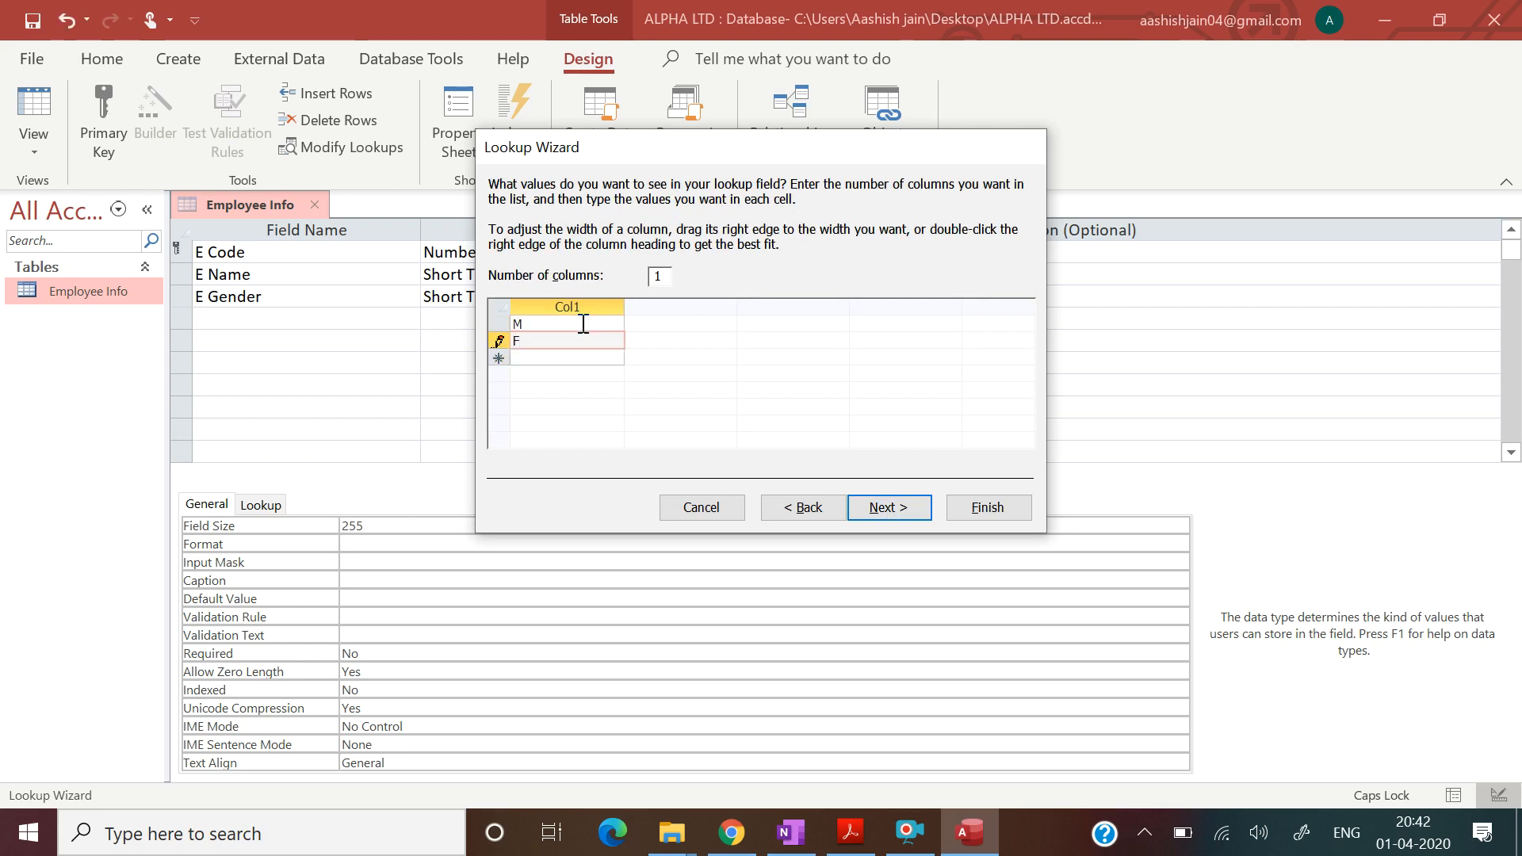
left_click(882, 507)
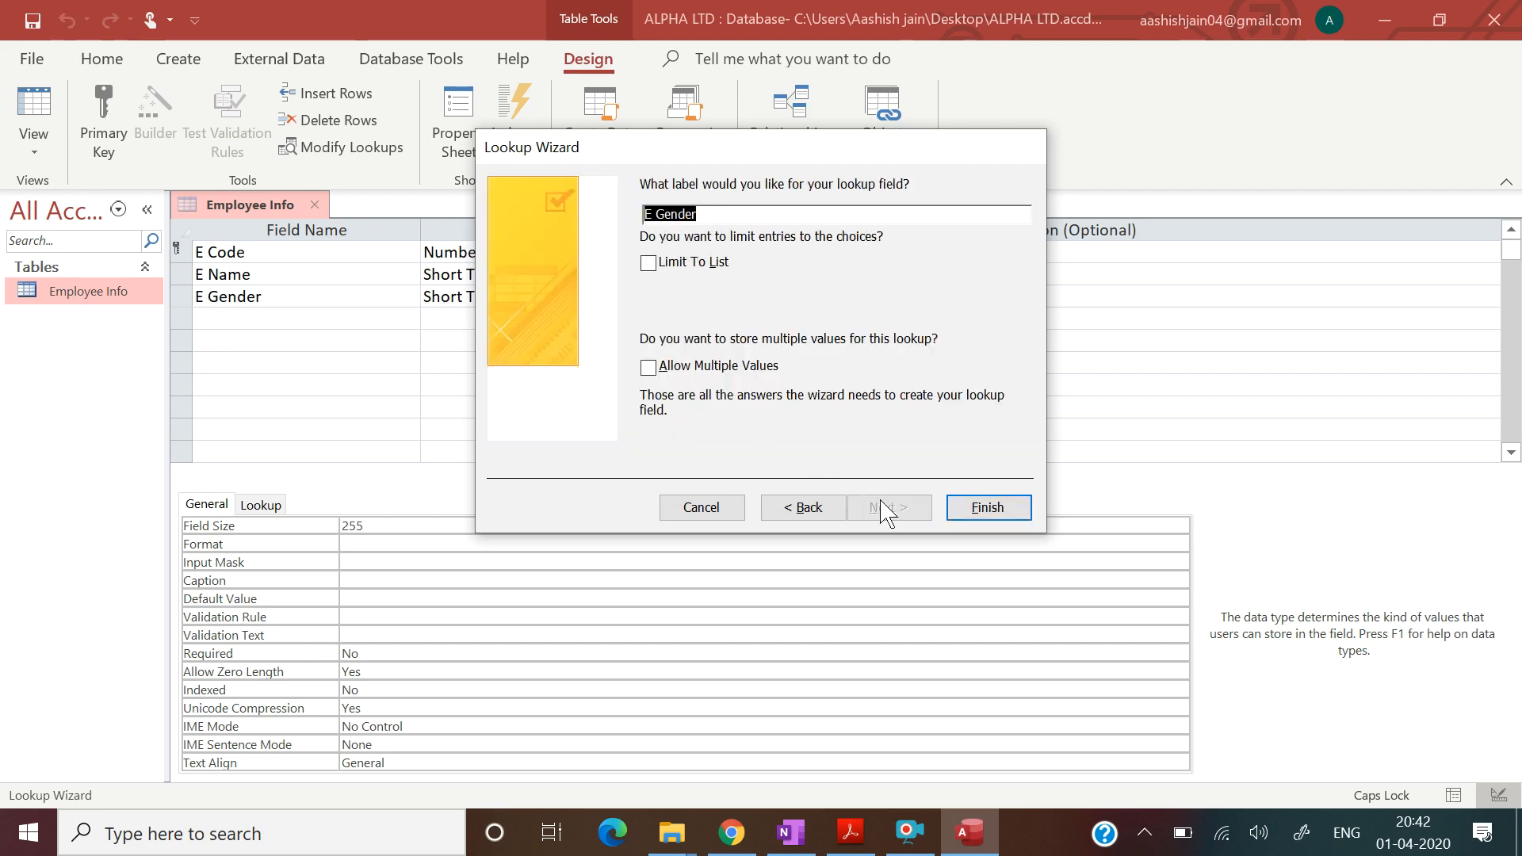
left_click(986, 512)
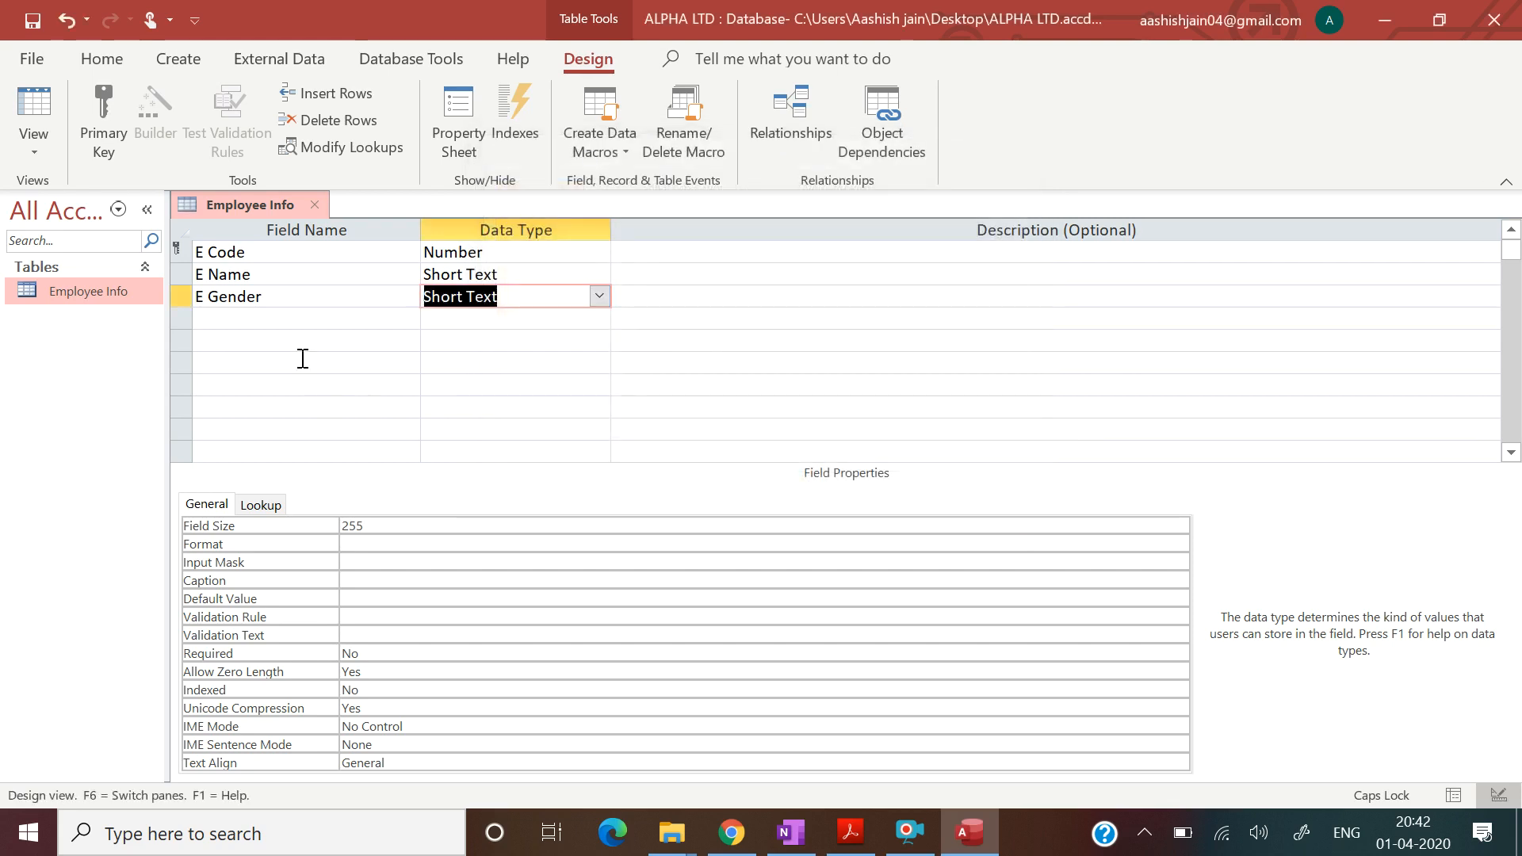
Add a field named E DOJ below E Gender for the PDF's date of joining and set its data type to Date/Time.
left_click(299, 320)
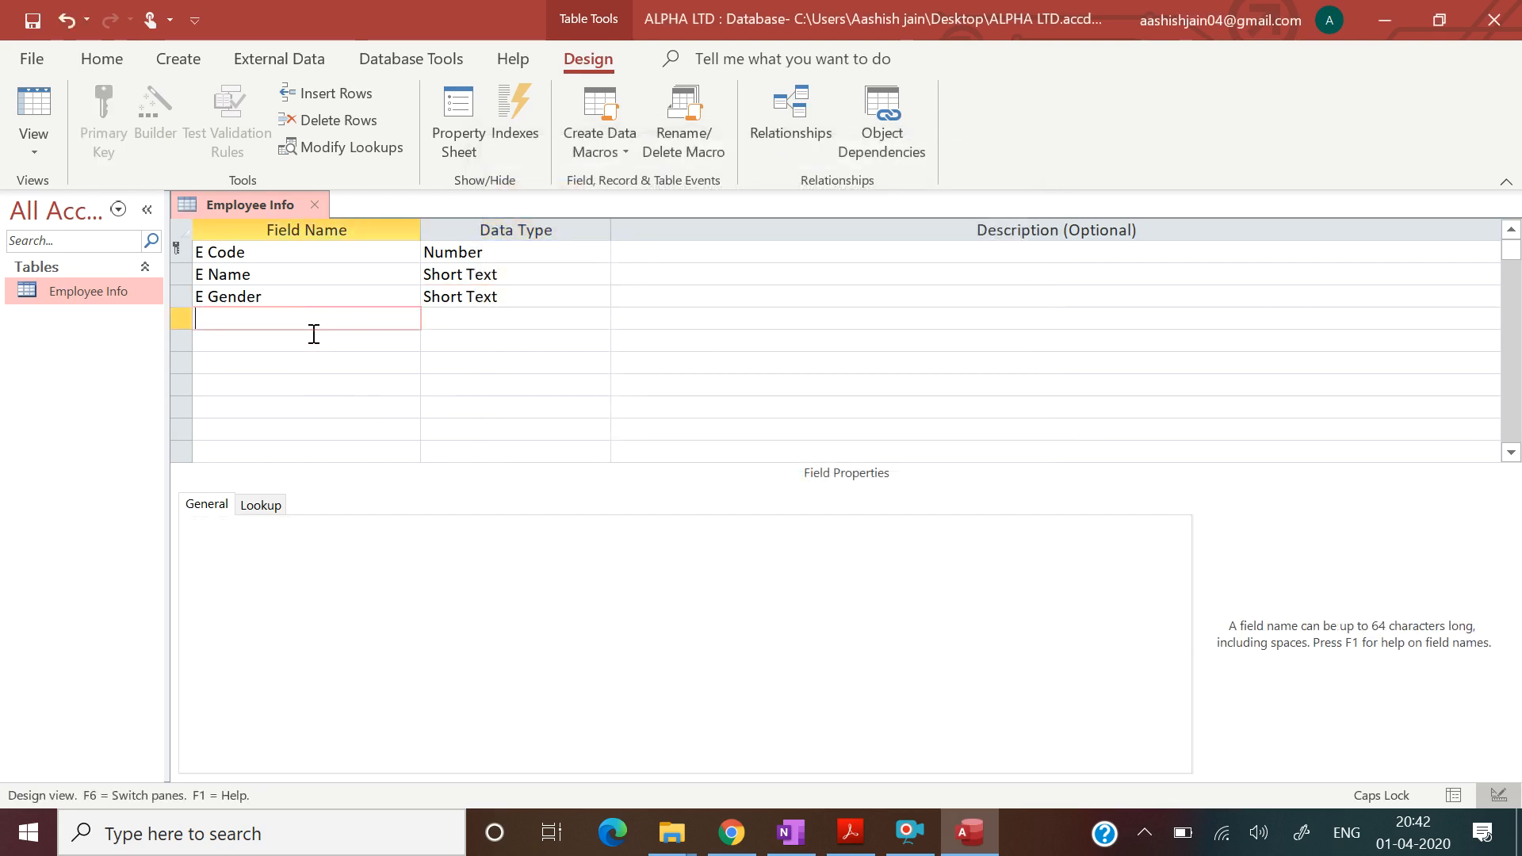
left_click(851, 832)
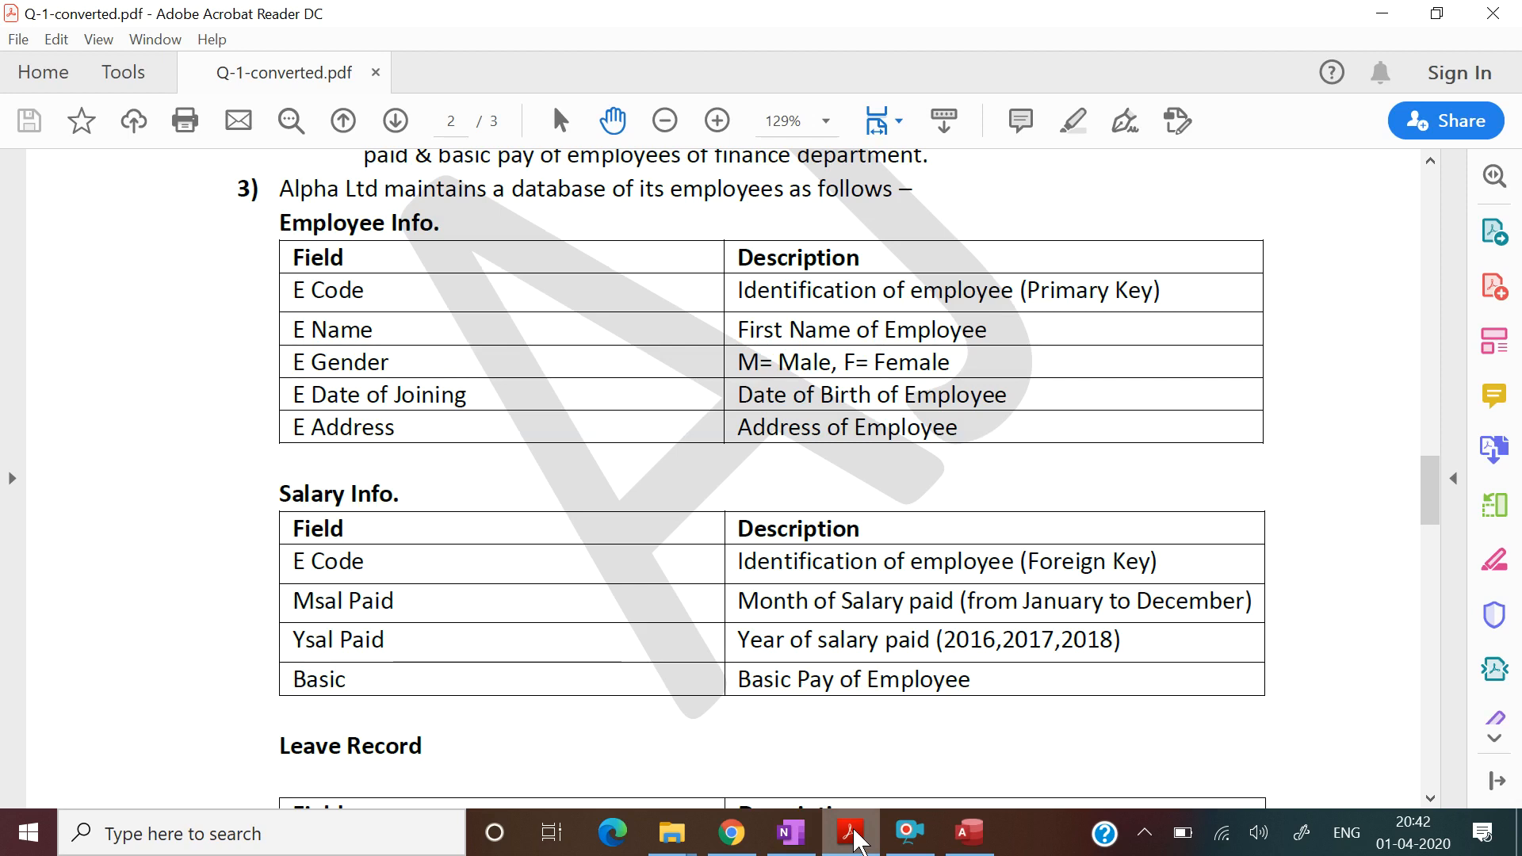
left_click(853, 834)
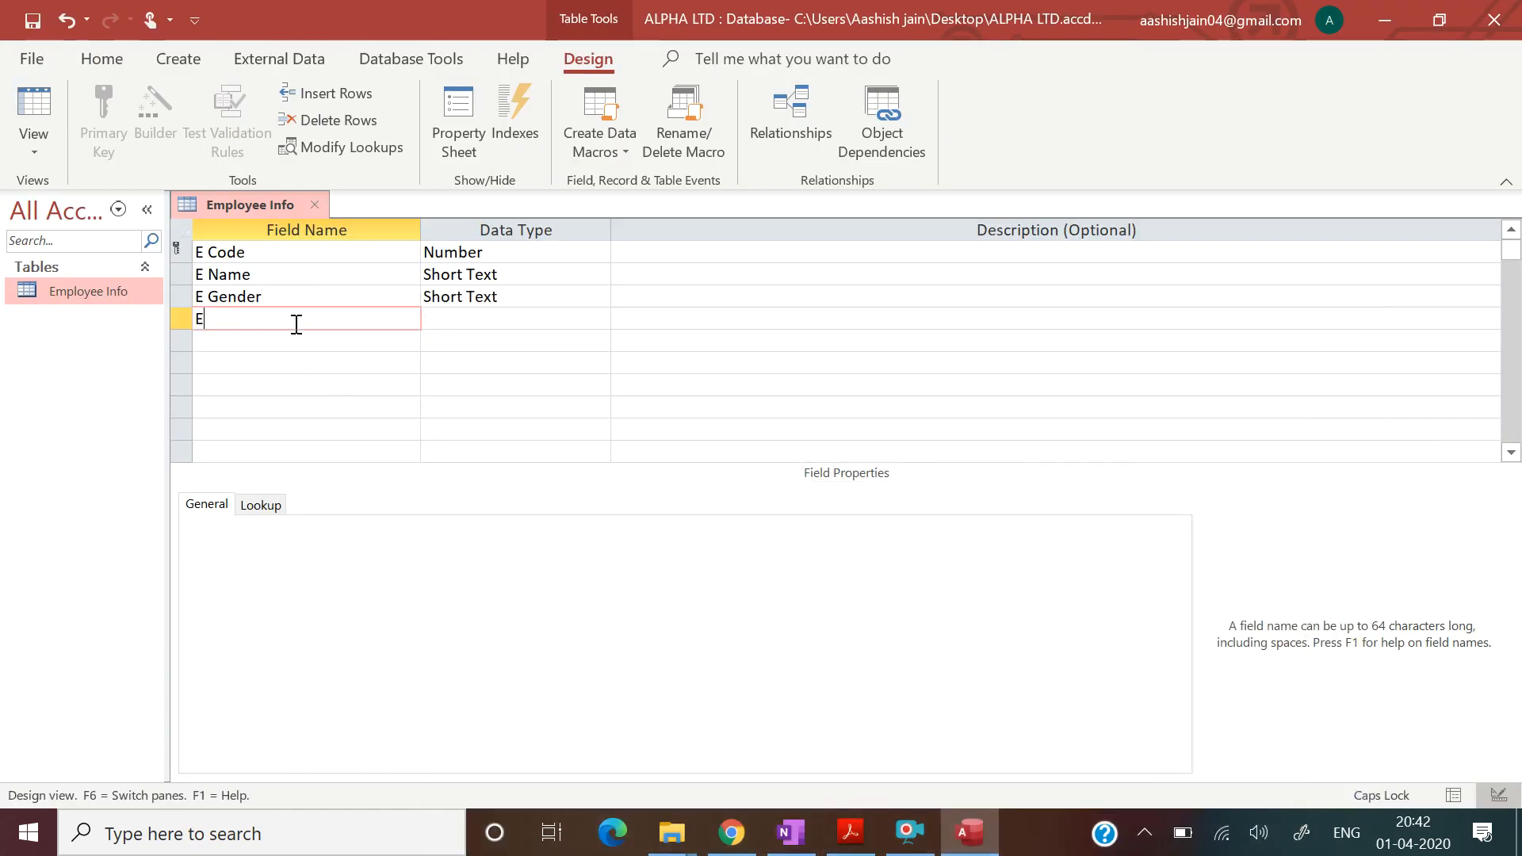
key("Tab")
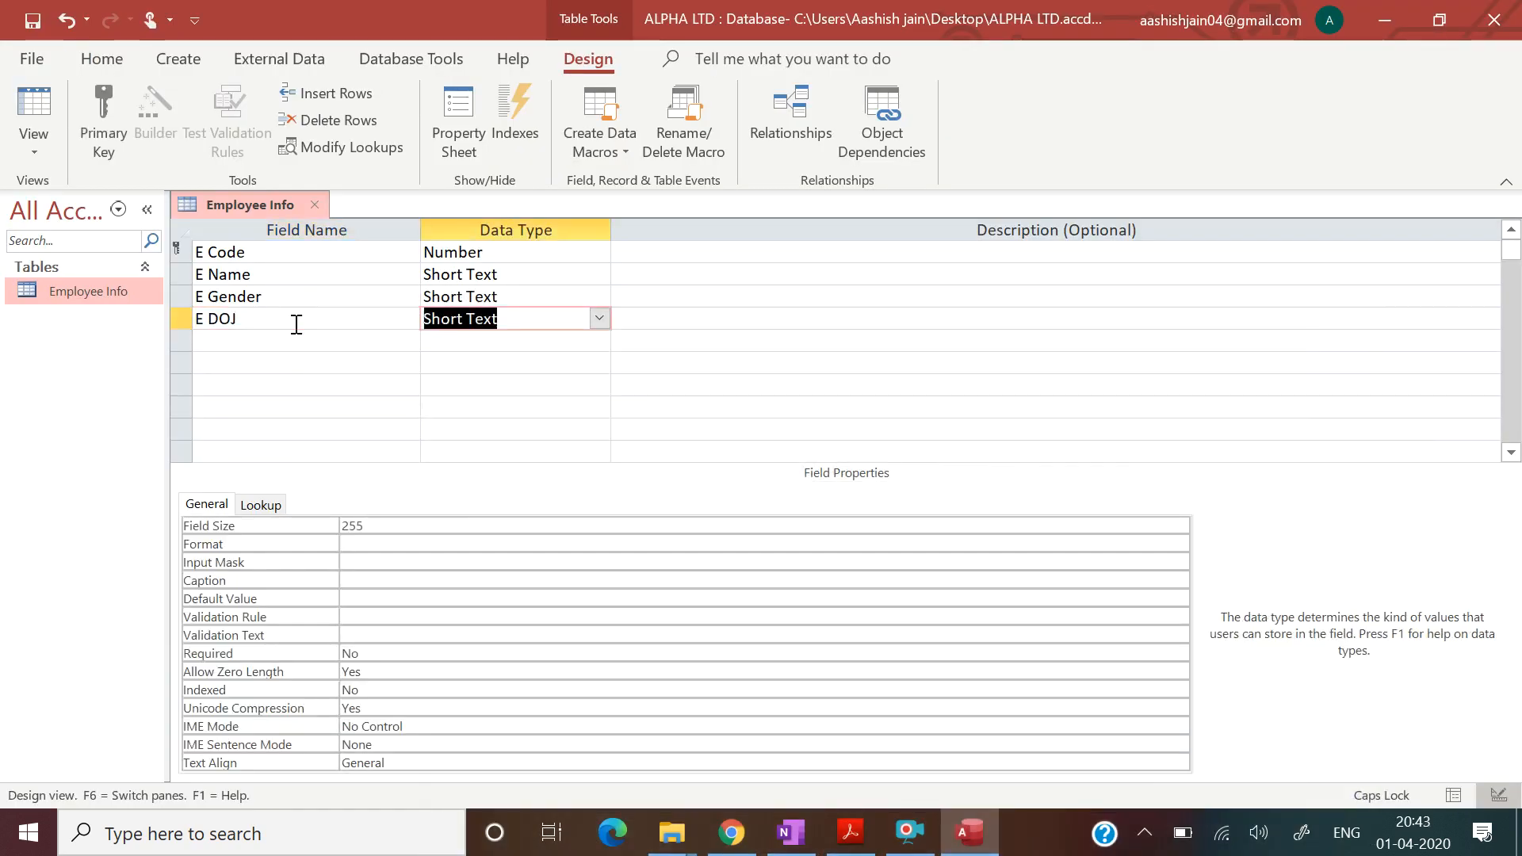
left_click(600, 320)
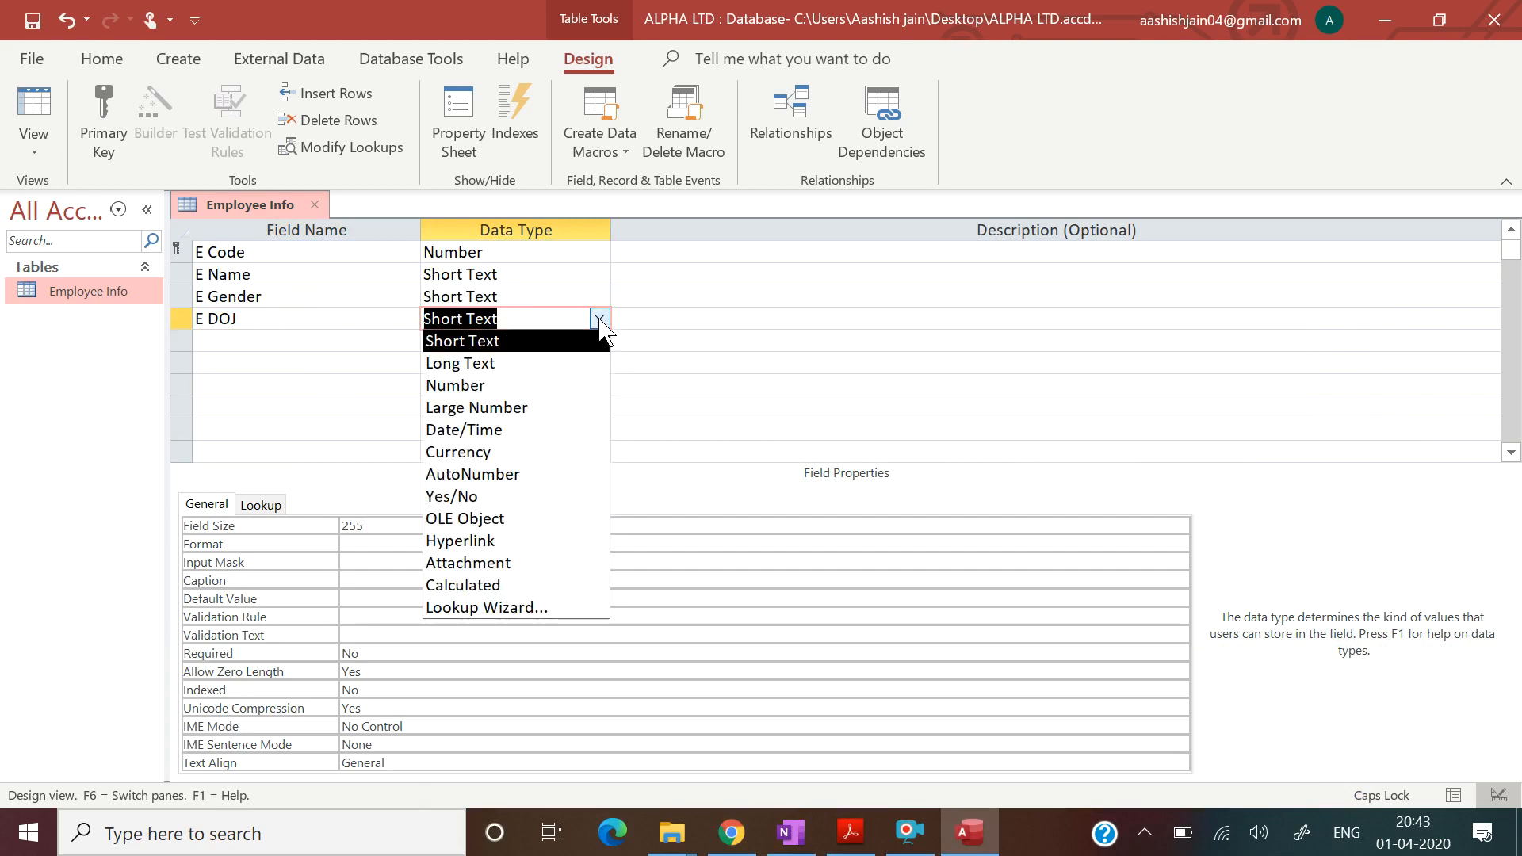
left_click(512, 426)
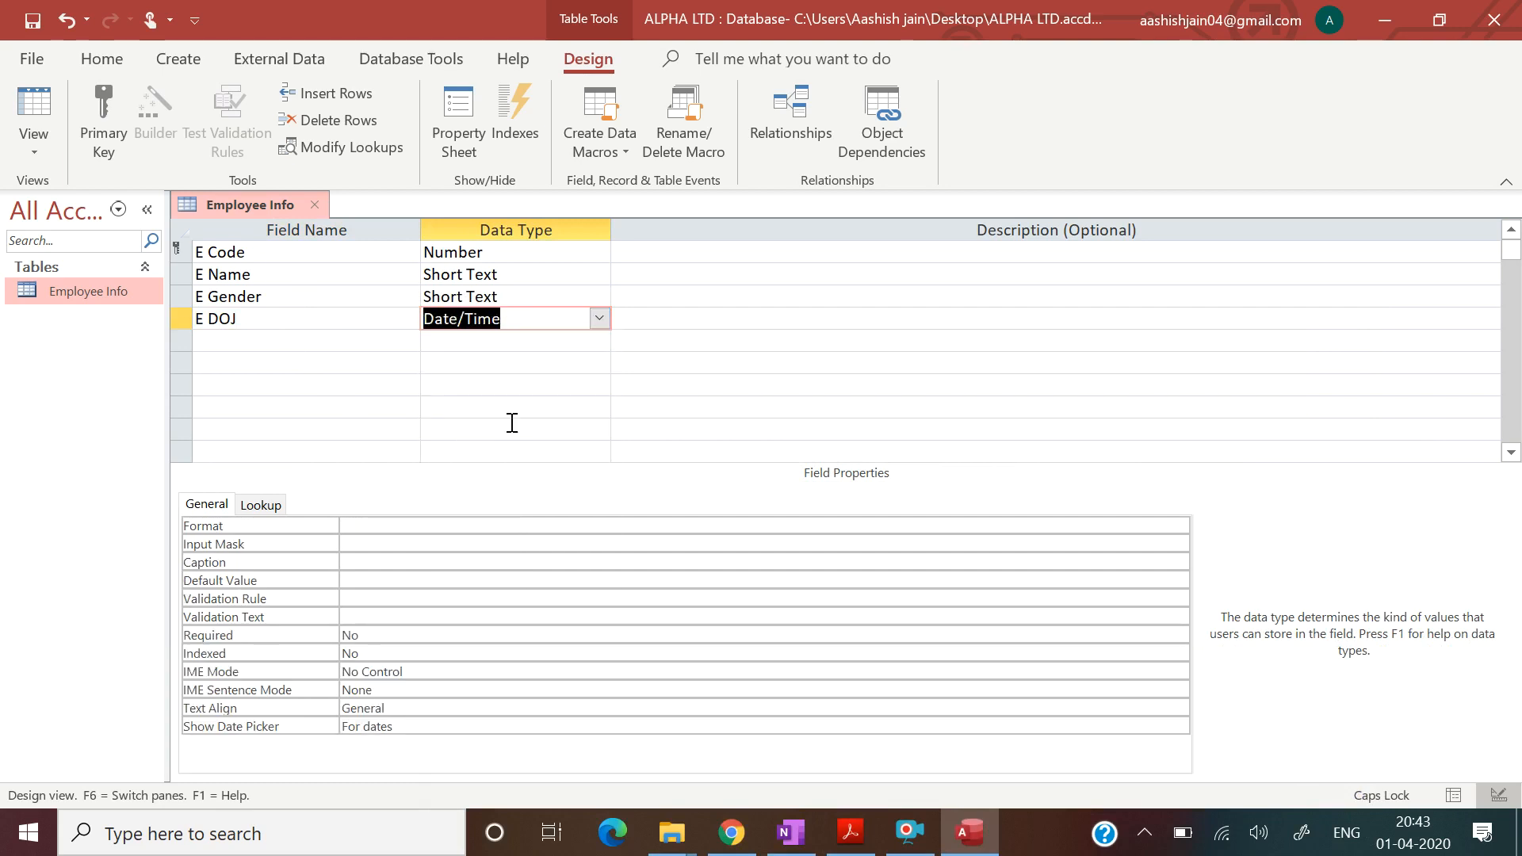
Set the E DOJ field's format to Short Date, checking the field description in the PDF.
left_click(848, 832)
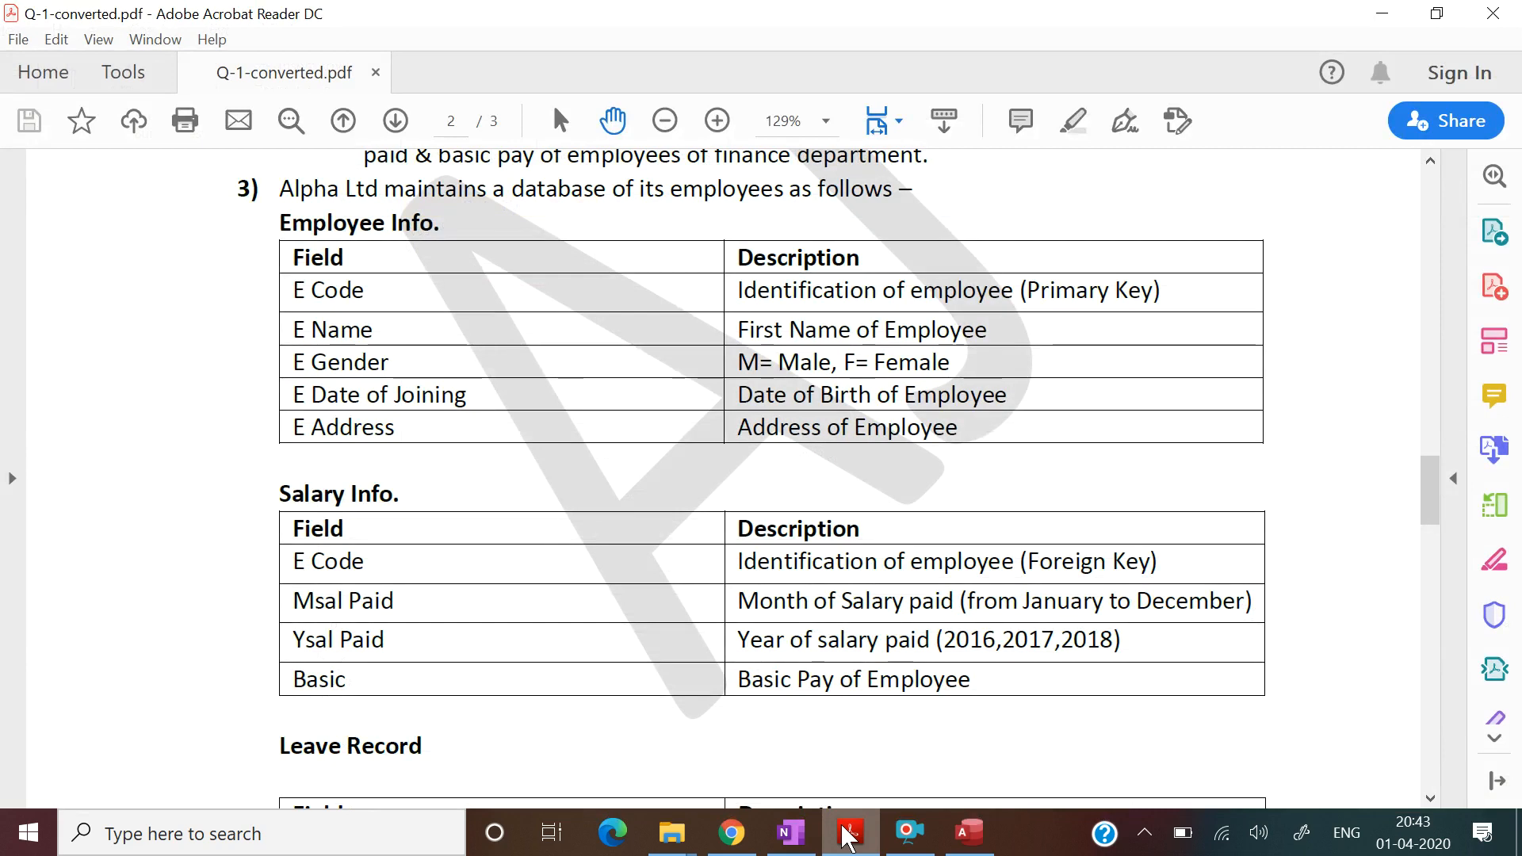
left_click(845, 828)
left_click(674, 524)
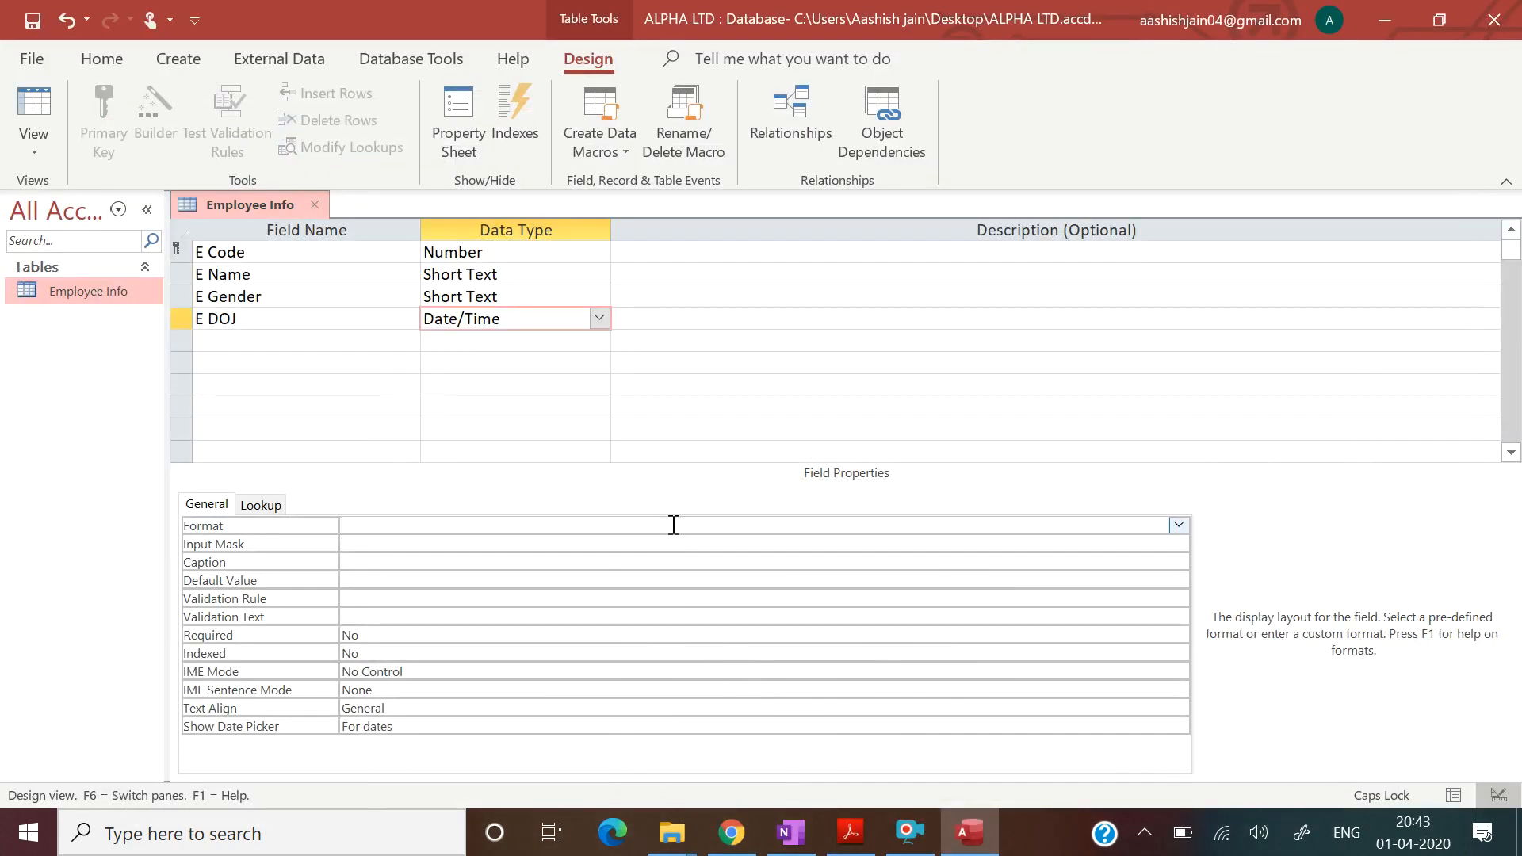
left_click(1179, 524)
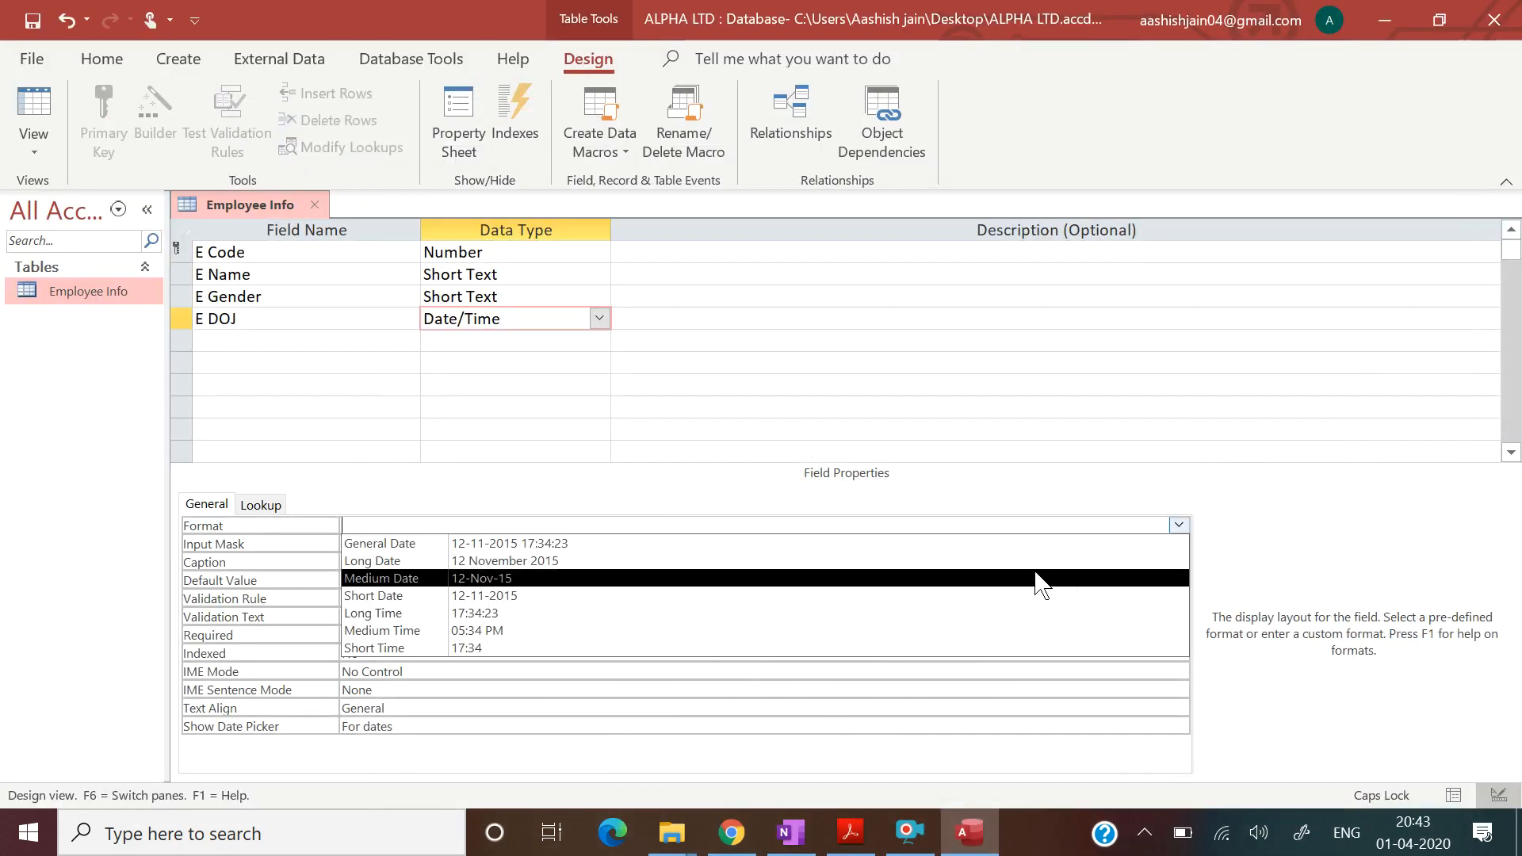
left_click(1029, 598)
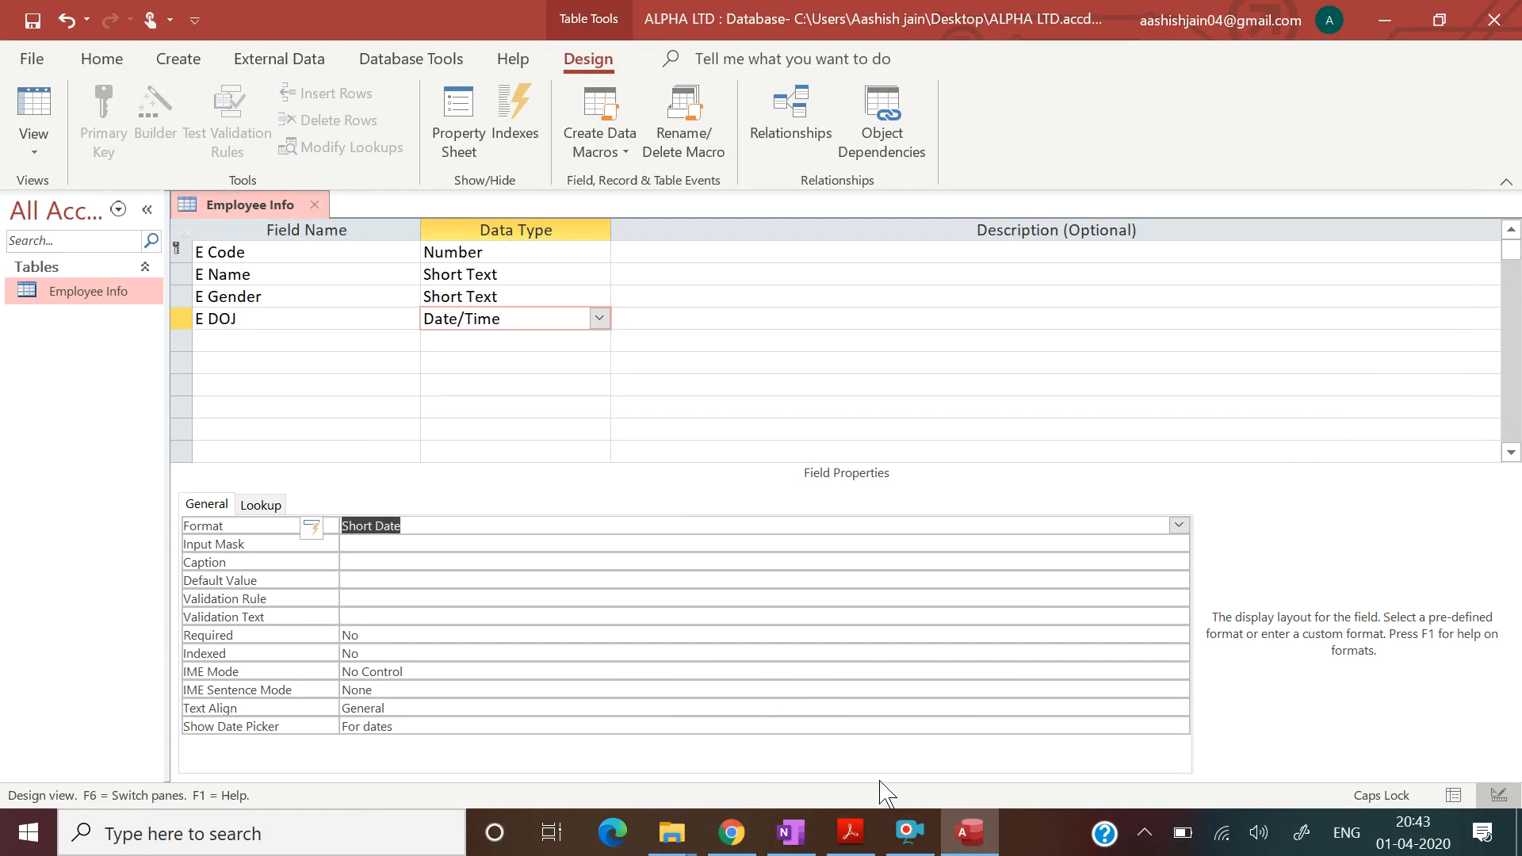
Add an E Address field below E DOJ with the Short Text data type, as listed in the PDF.
left_click(842, 834)
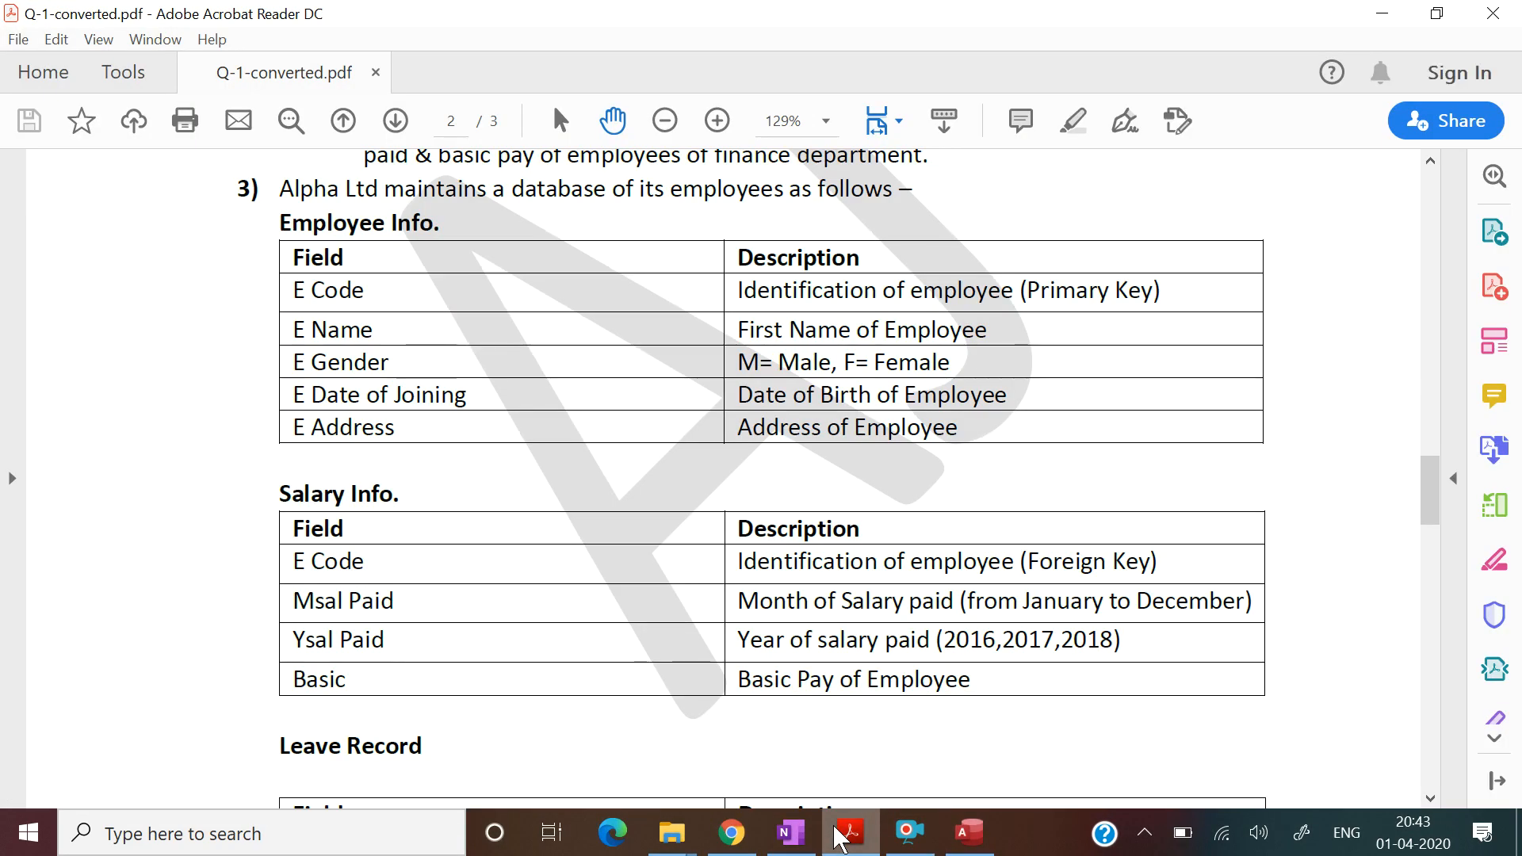
left_click(843, 832)
left_click(304, 339)
type("E A")
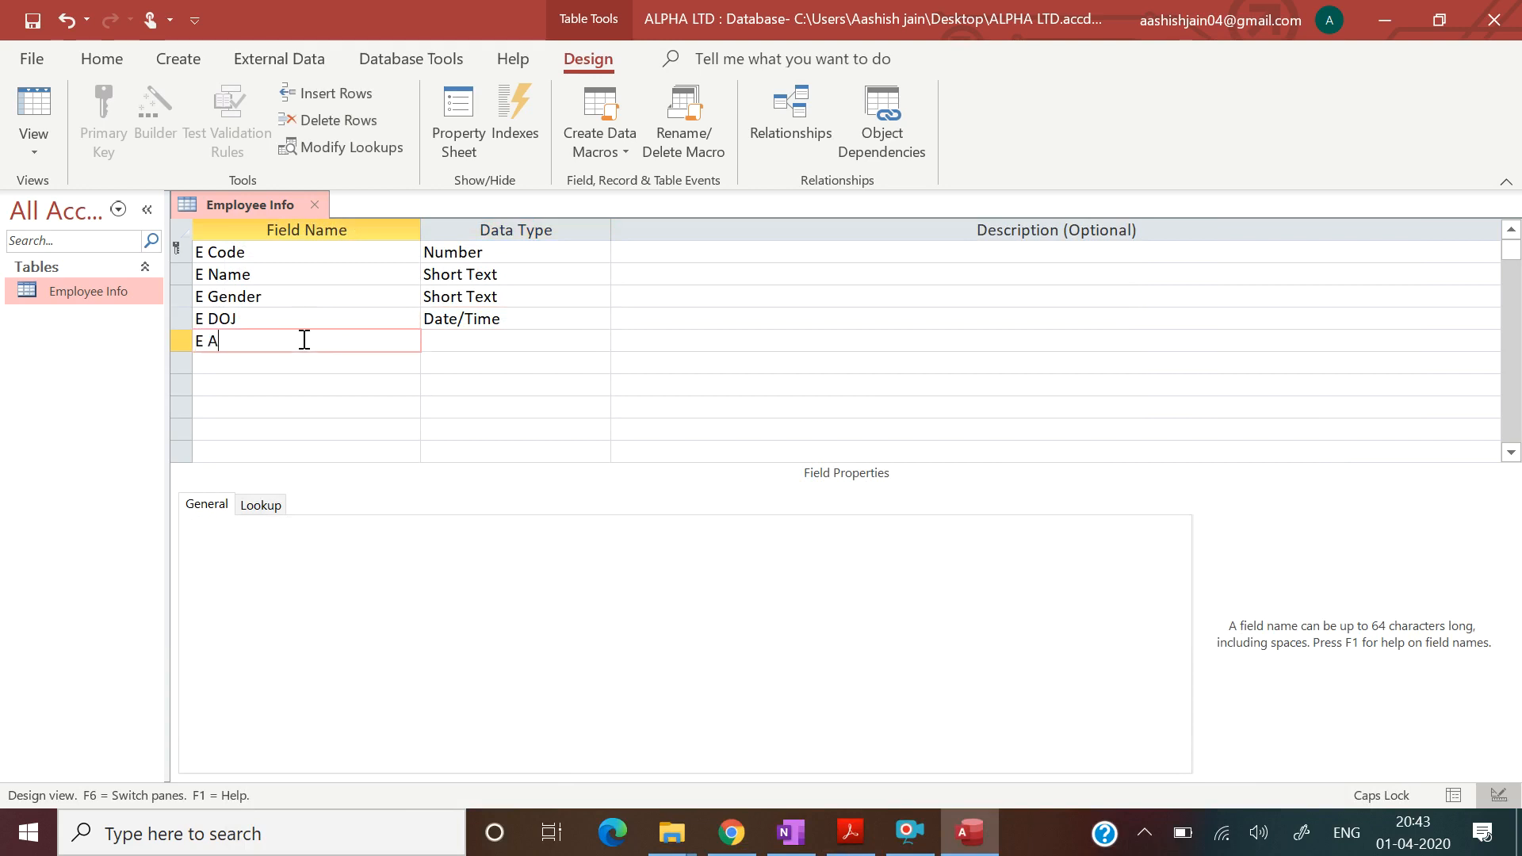
key("Caps_Lock")
type("Address")
key("Tab")
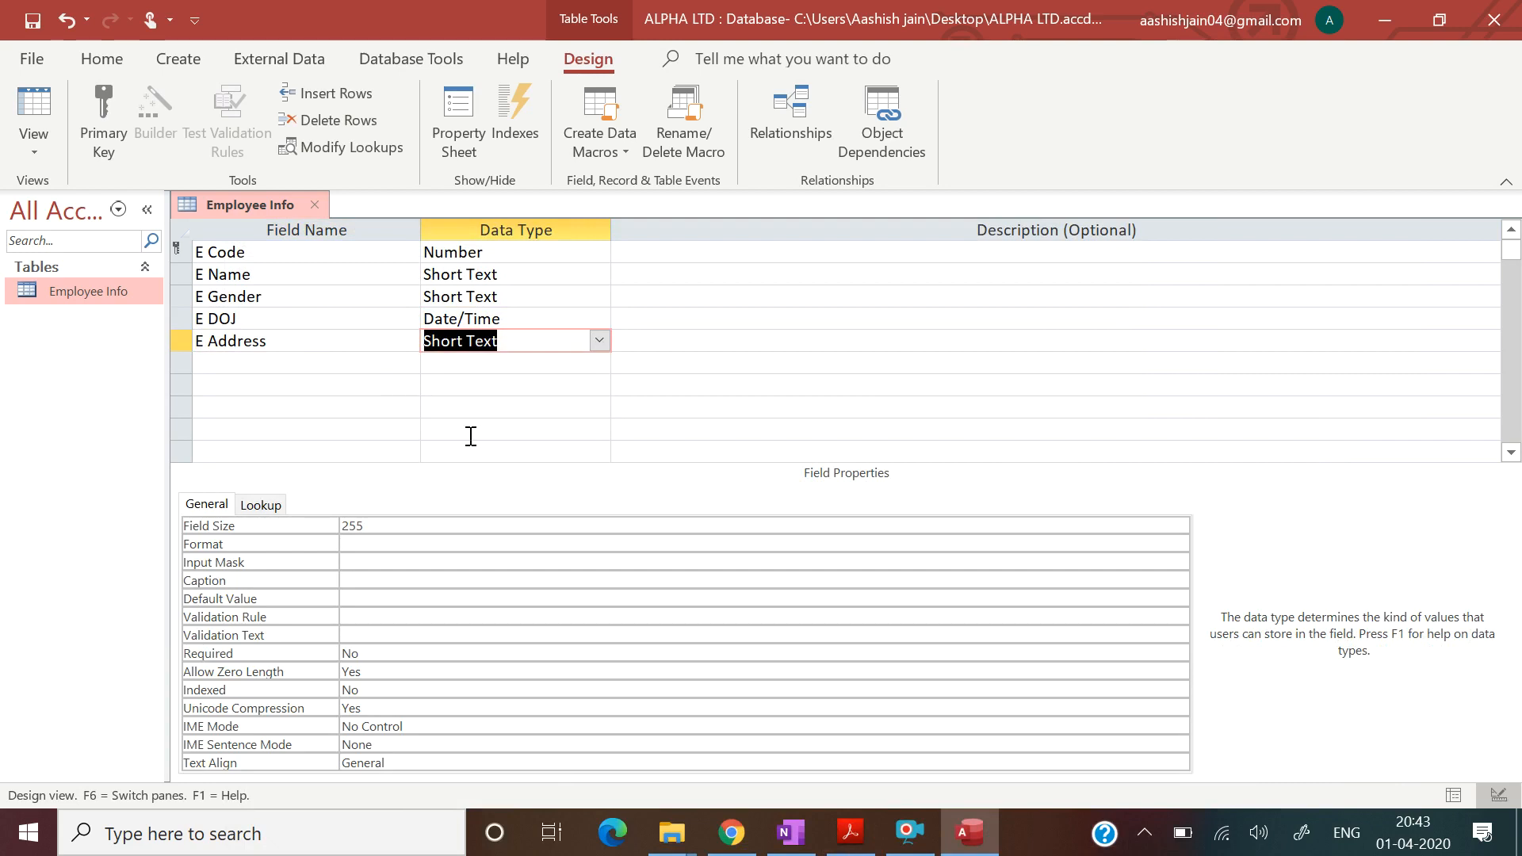
Compare the fields with the PDF's Employee Info list and open the Employee Info table in Datasheet view.
left_click(848, 836)
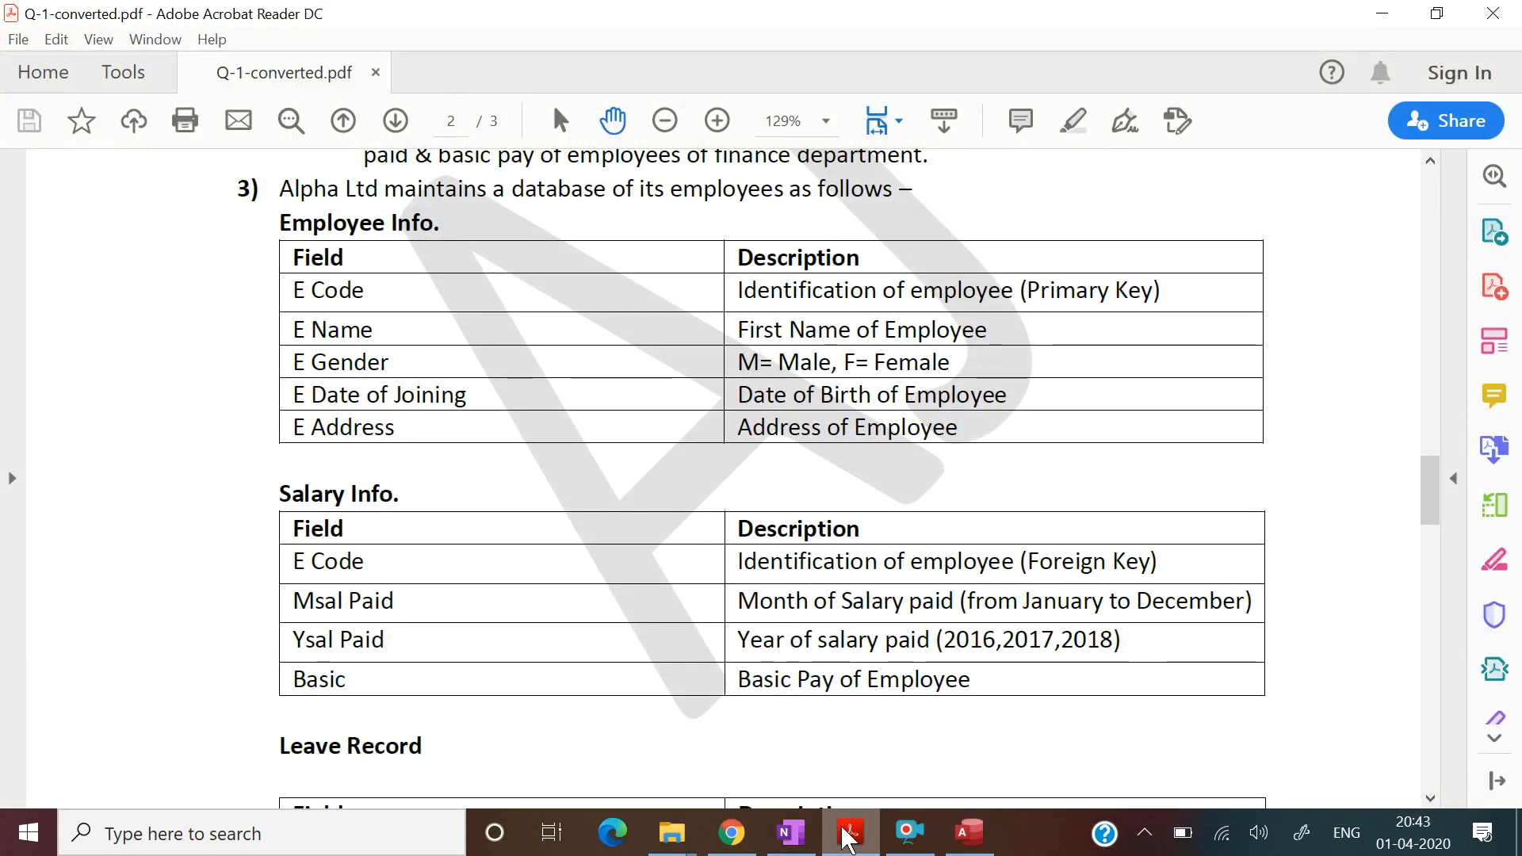
left_click(848, 836)
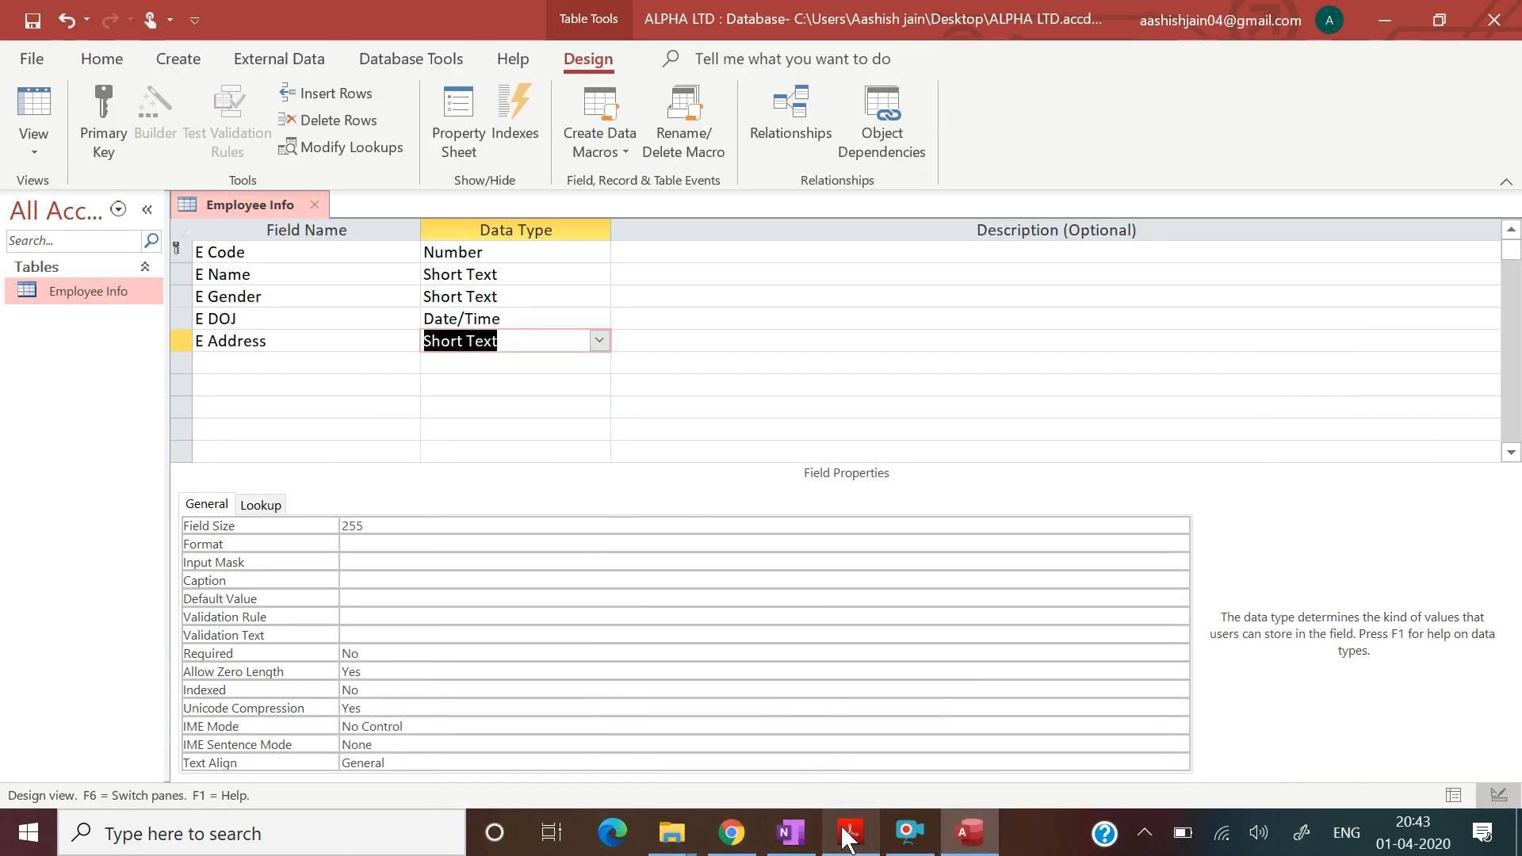
left_click(848, 836)
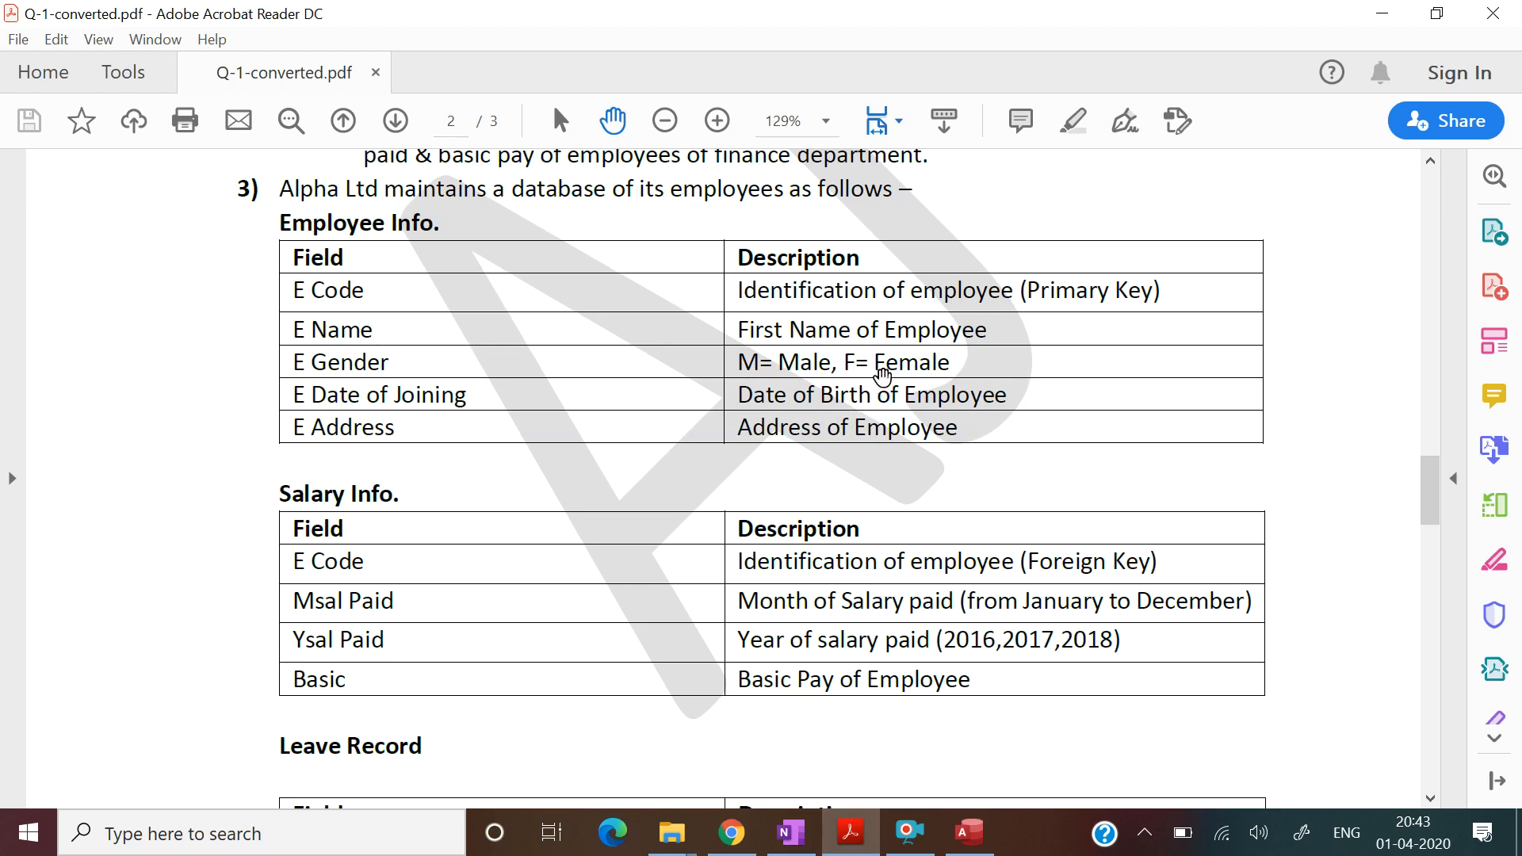
left_click(849, 833)
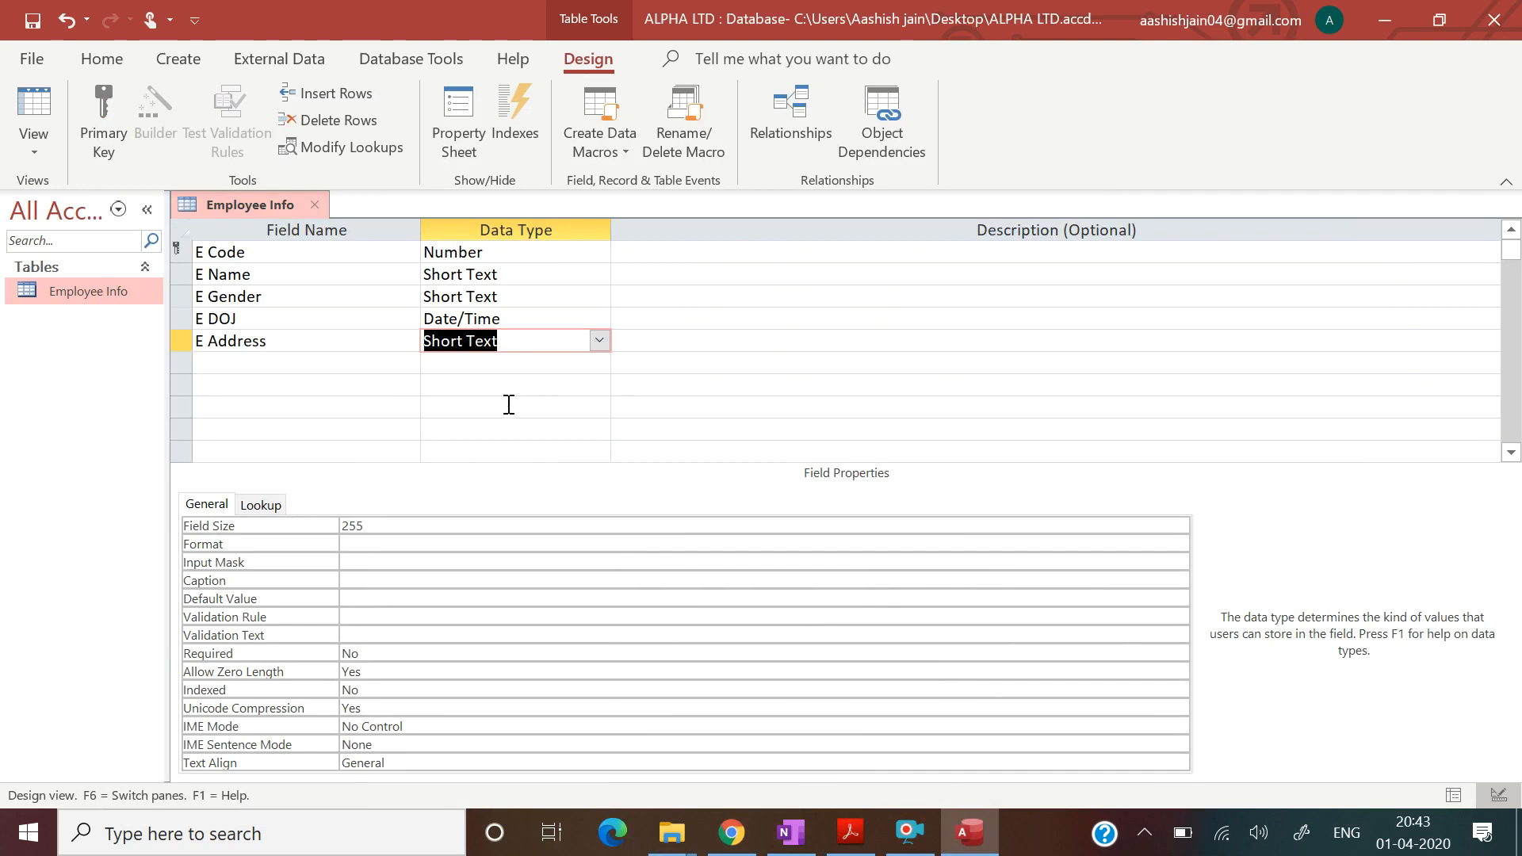
double_click(86, 293)
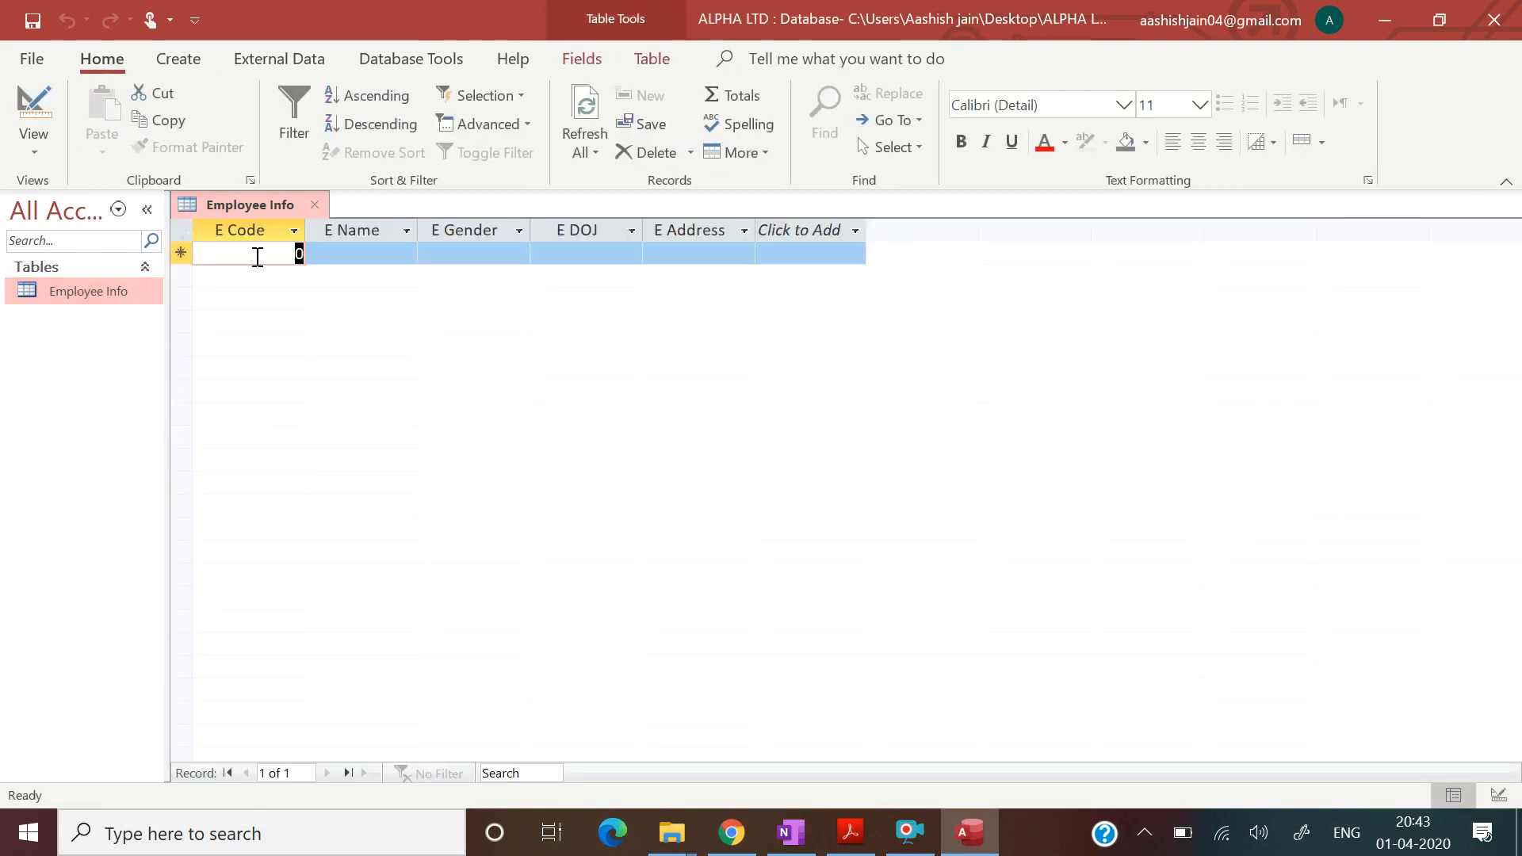
Enter the first employee record with E Code 1, the employee's name, gender M, joining date 11-09-2019 and the employee's address.
type("1")
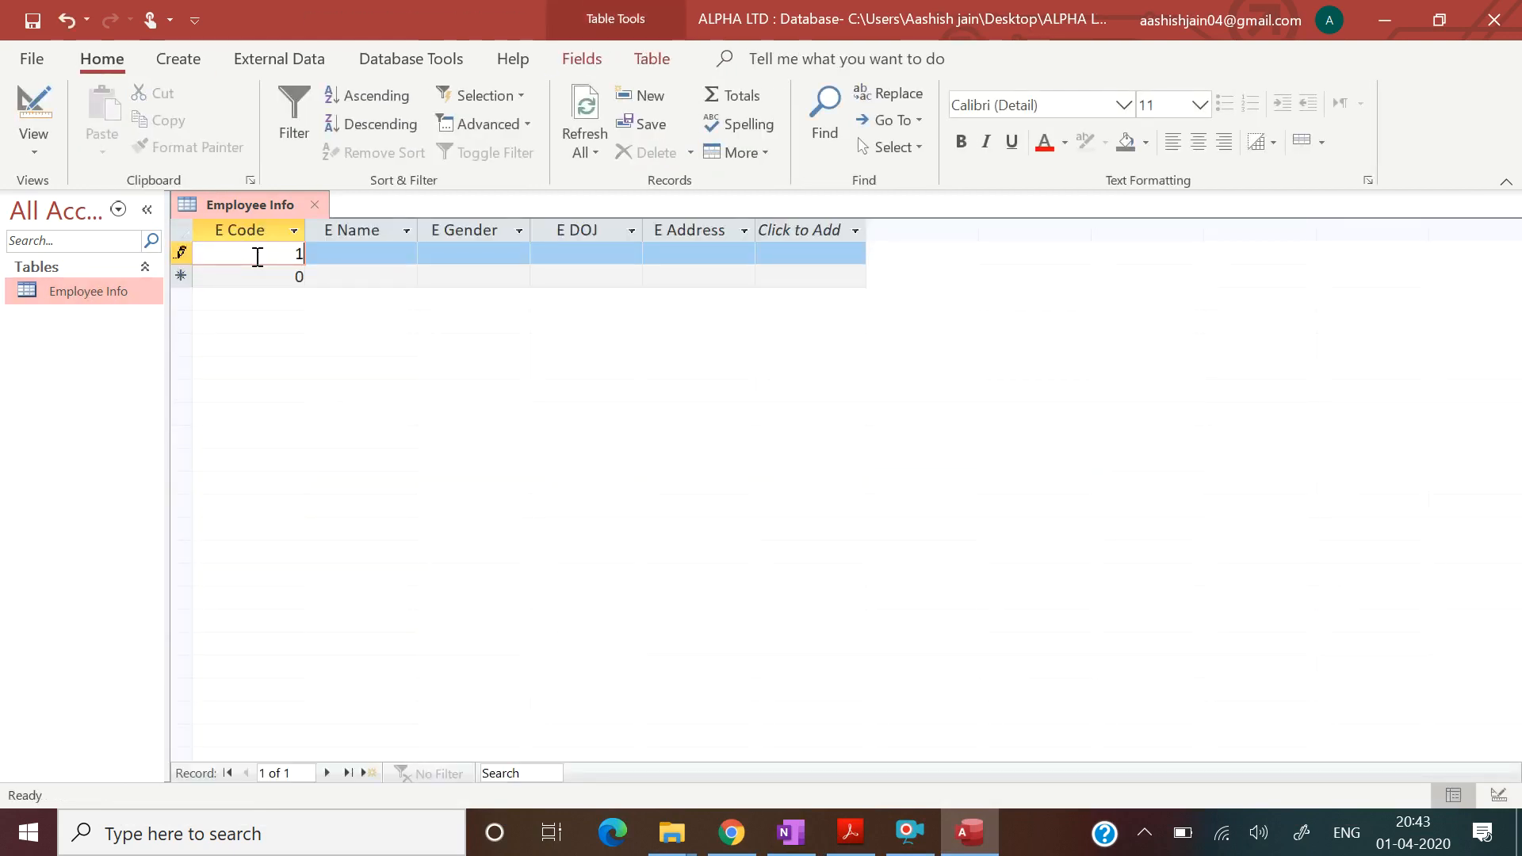
key("Tab")
key("Caps_Lock")
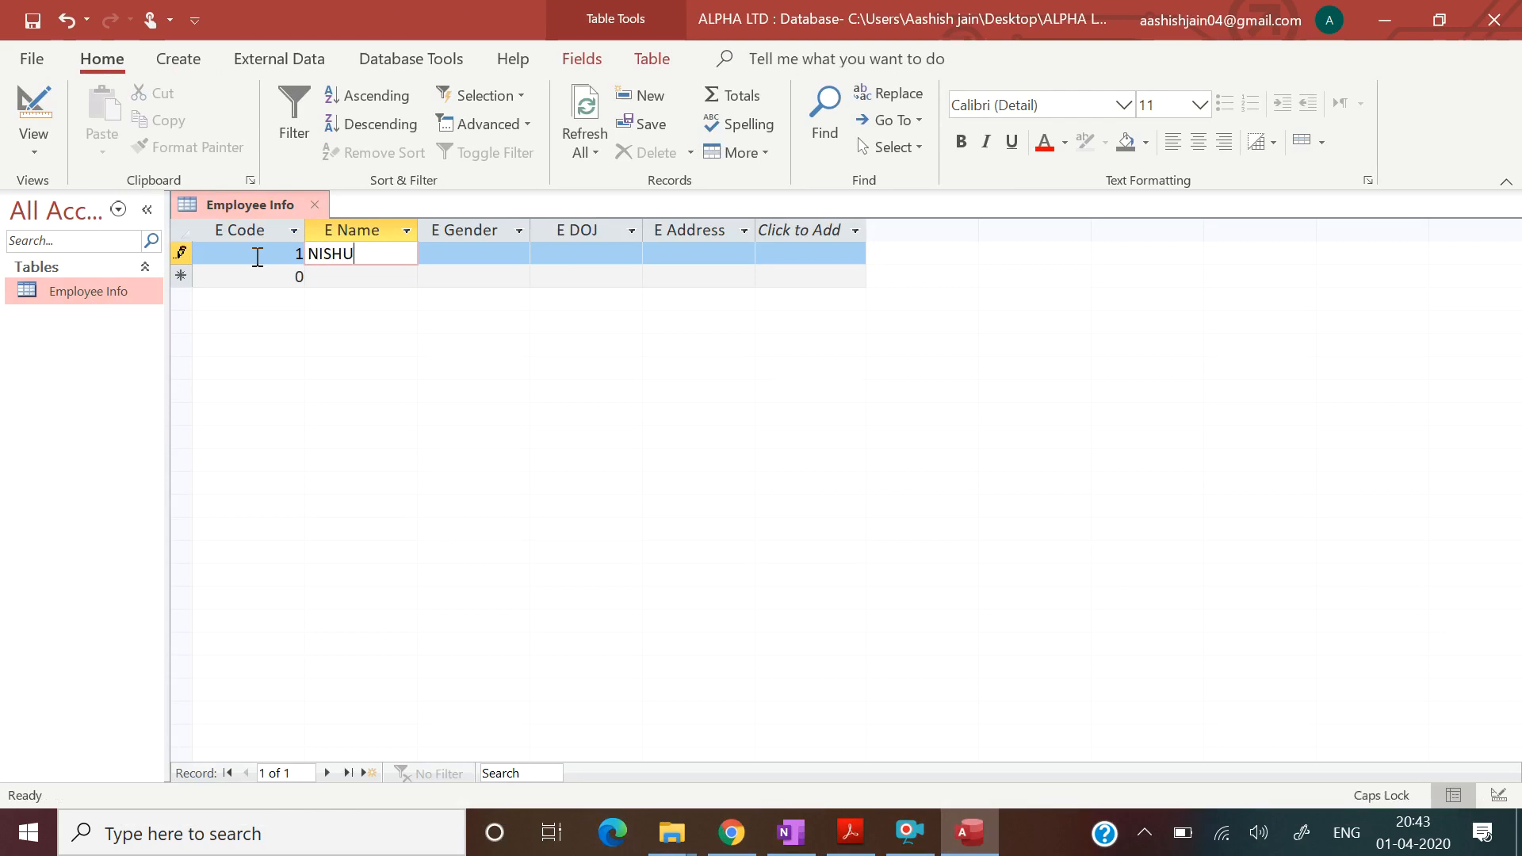
key("Tab")
key("Tab")
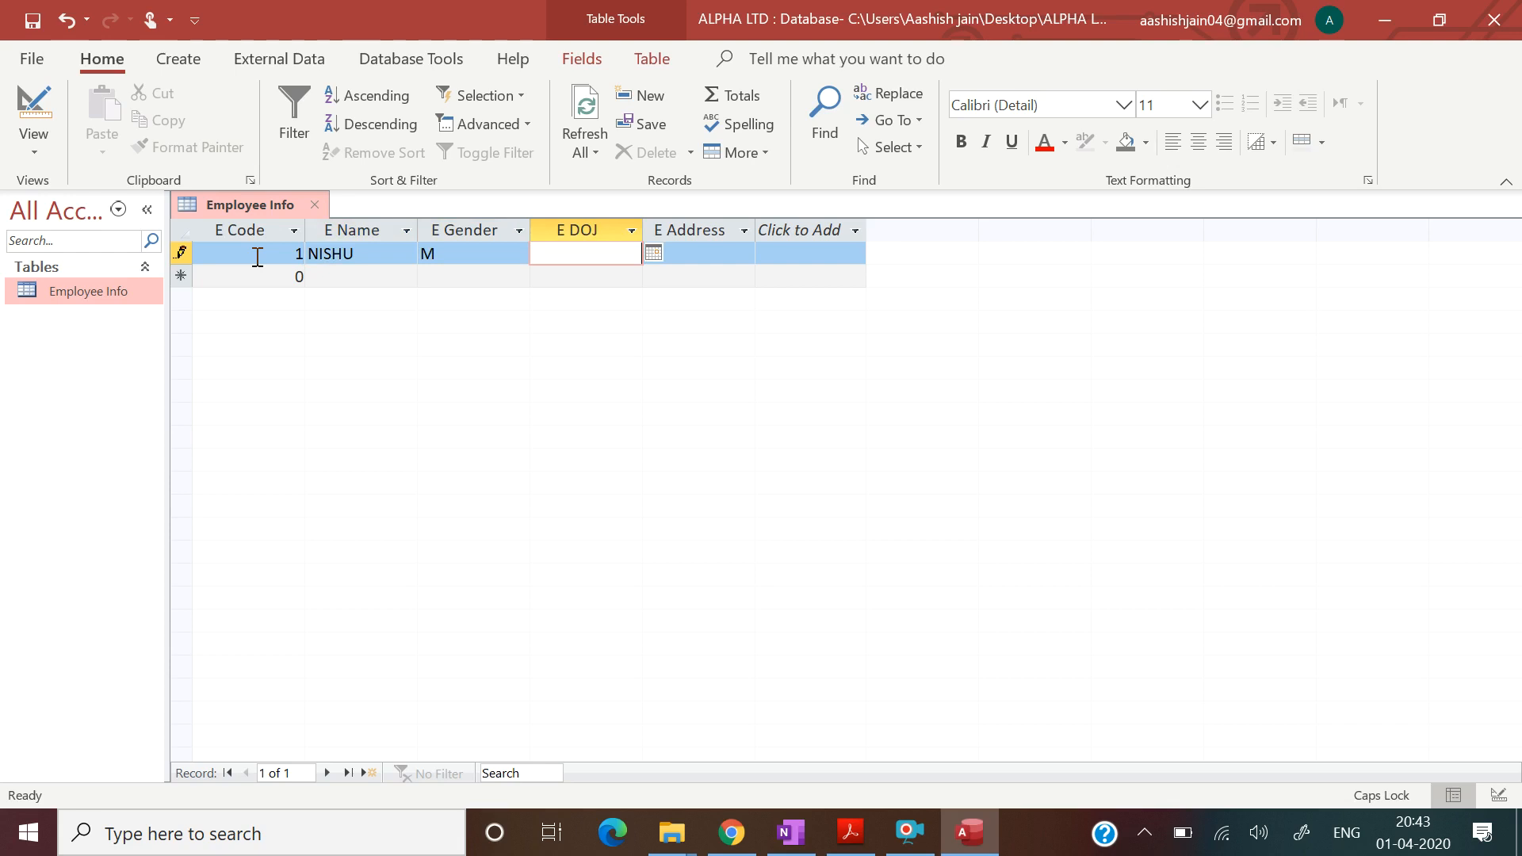
type("11/09/2019")
key("Tab")
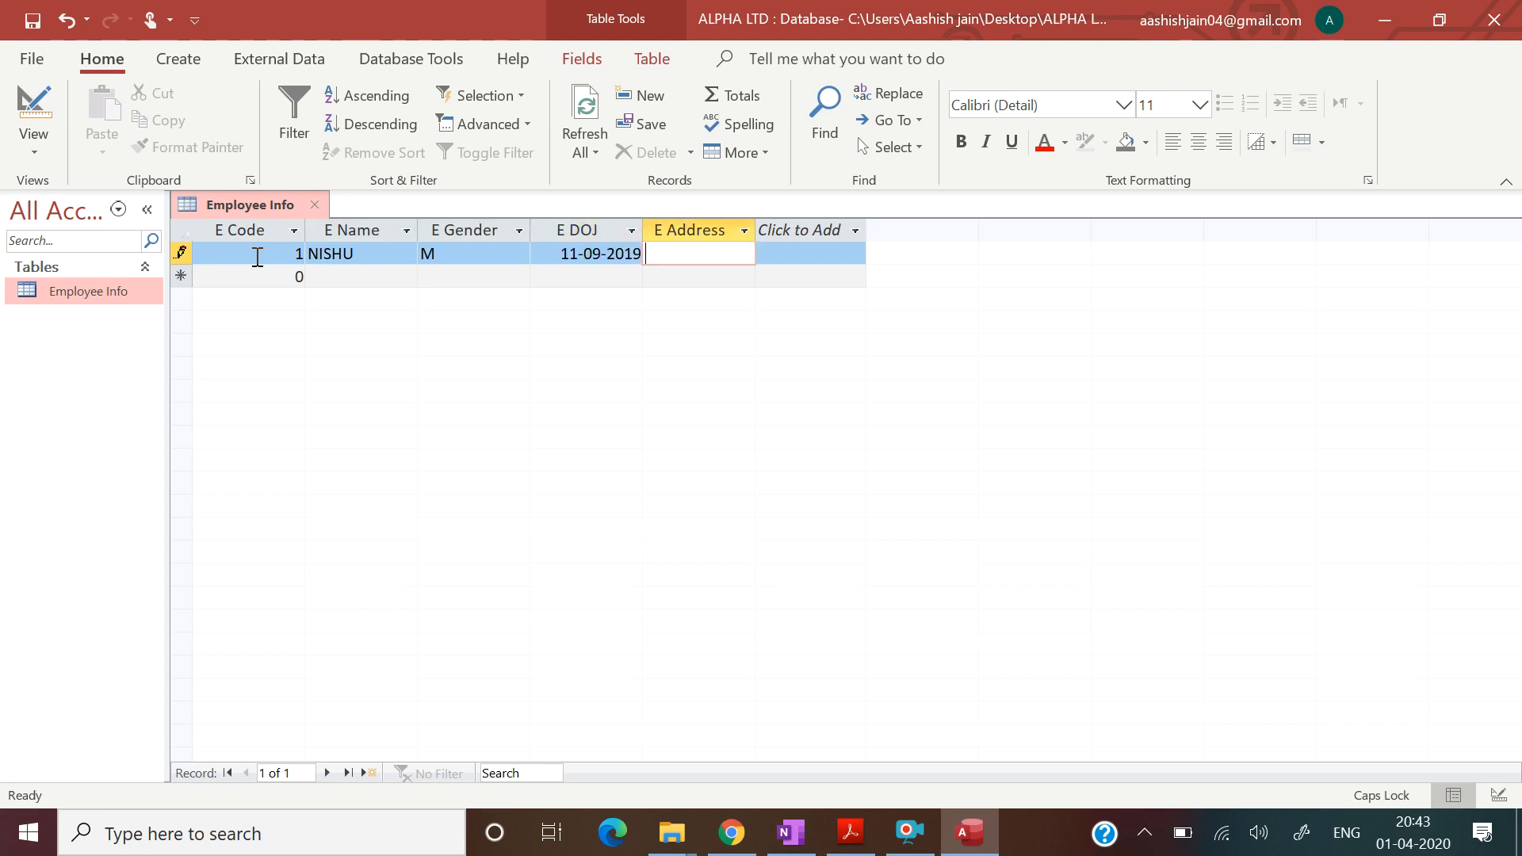
type("NOIDA")
key("Tab")
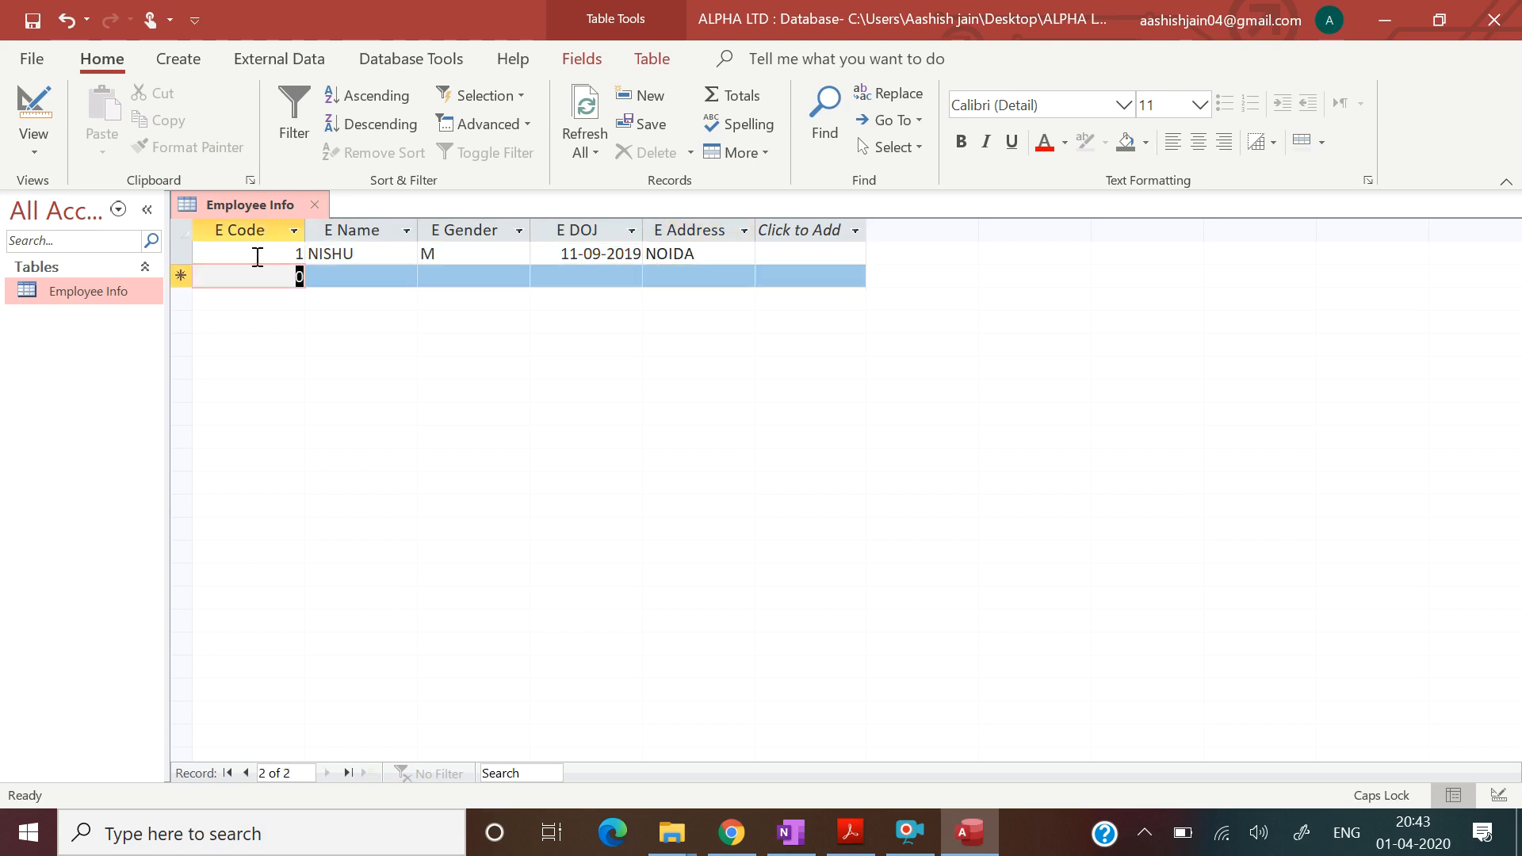
Enter the second employee record with E Code 2, the employee's name, gender F, joining date 12-10-2020 and the employee's address.
type("2")
key("Tab")
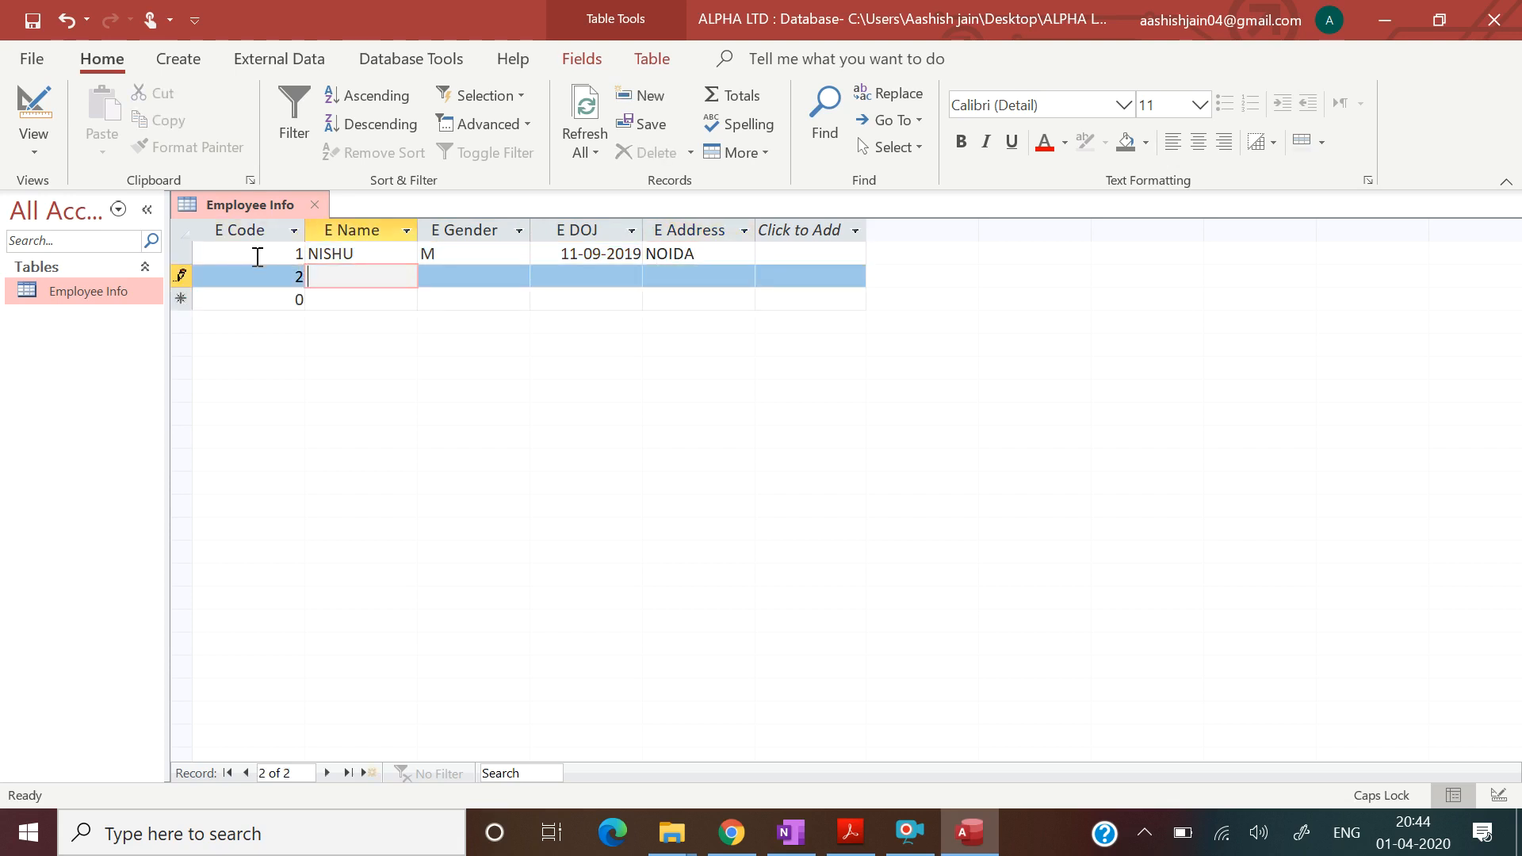
type("NISHA")
key("Tab")
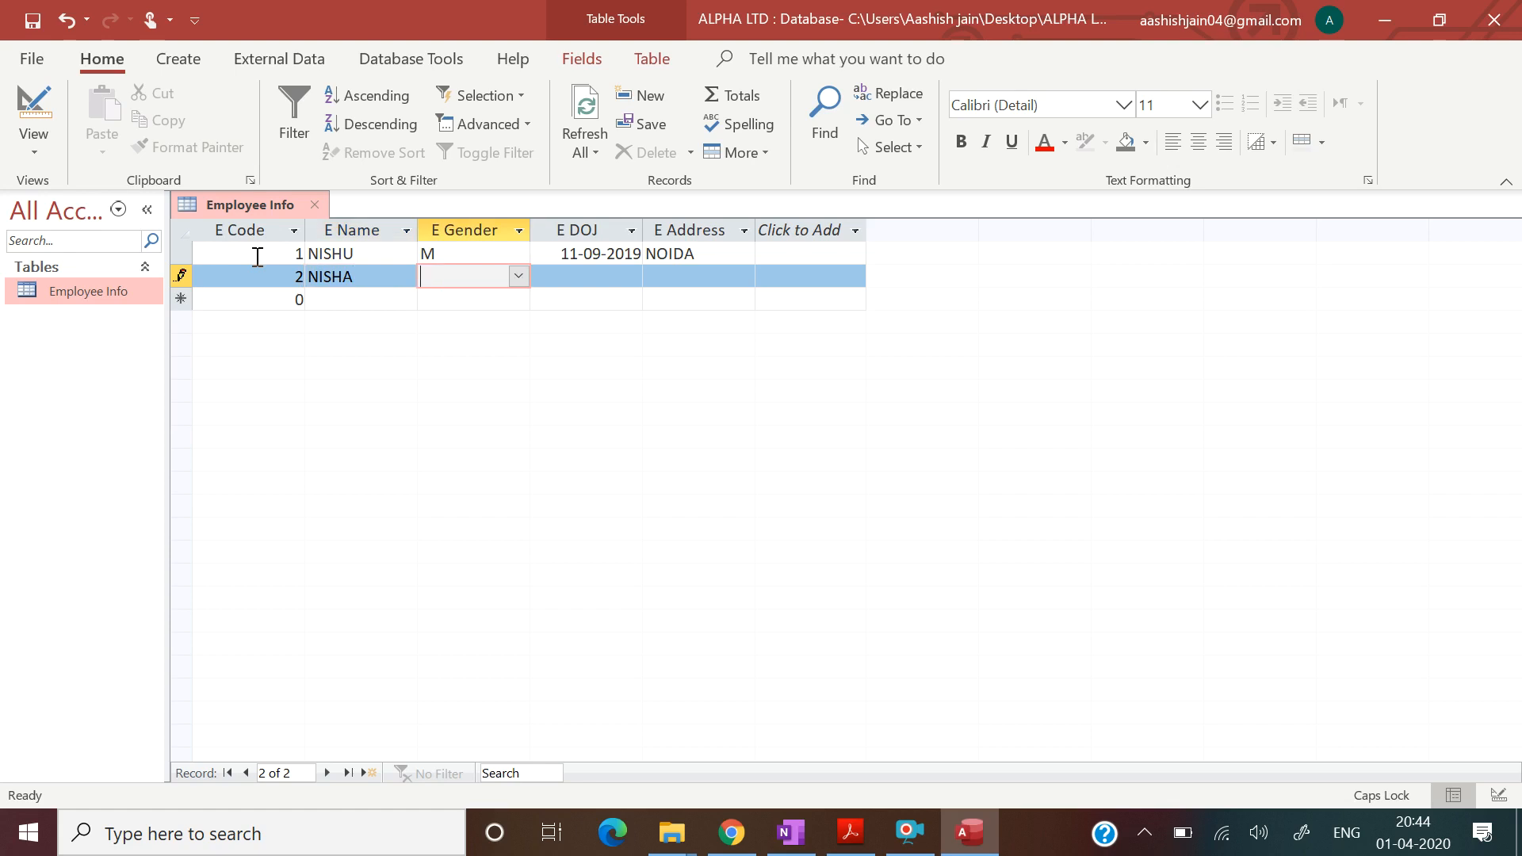
key("Tab")
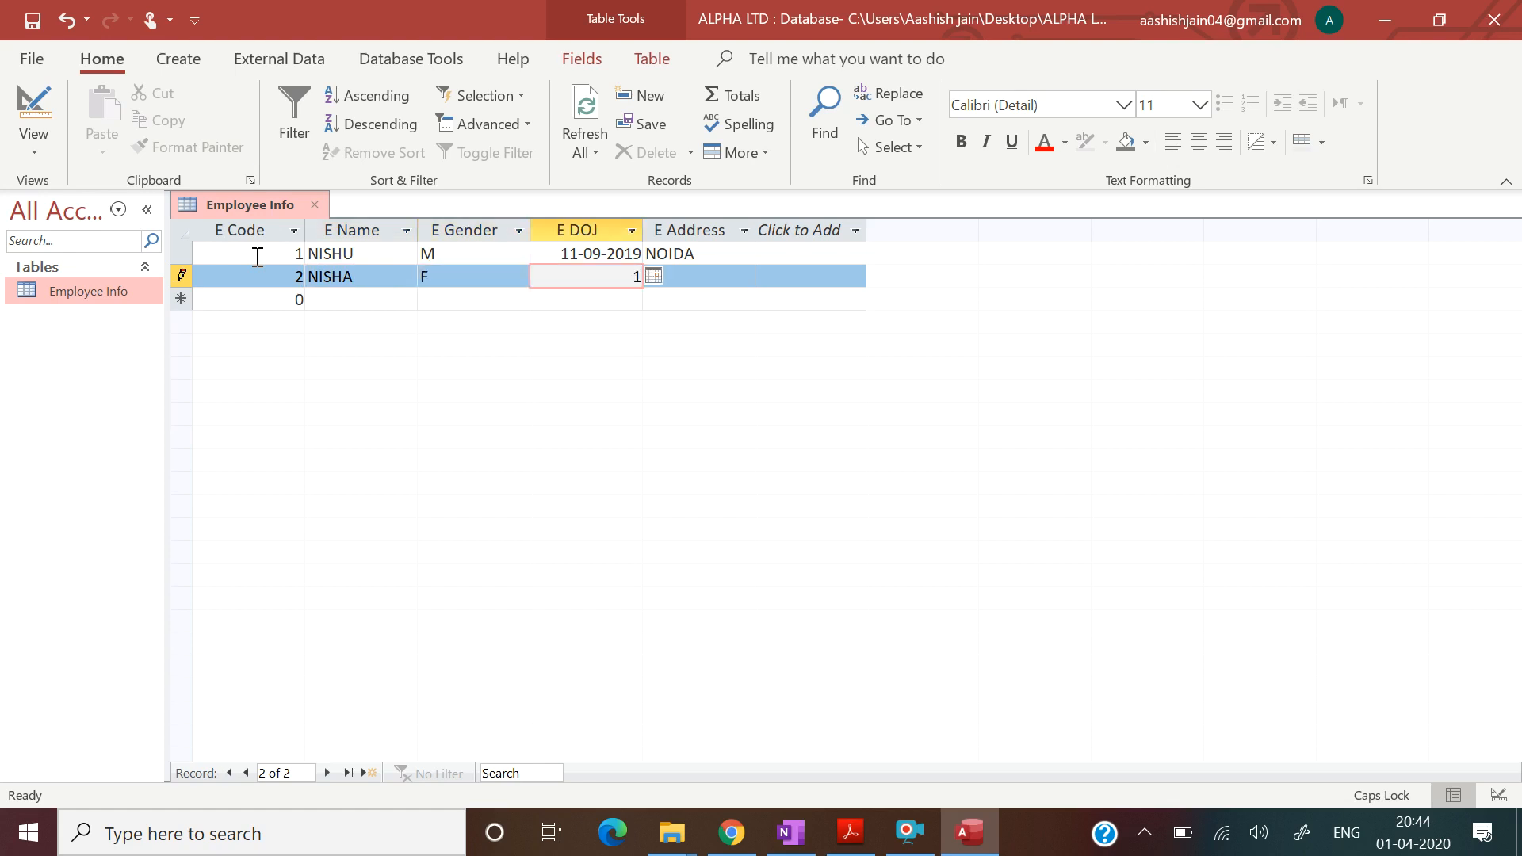
type("12/10/2020")
key("Tab")
type("SAKE")
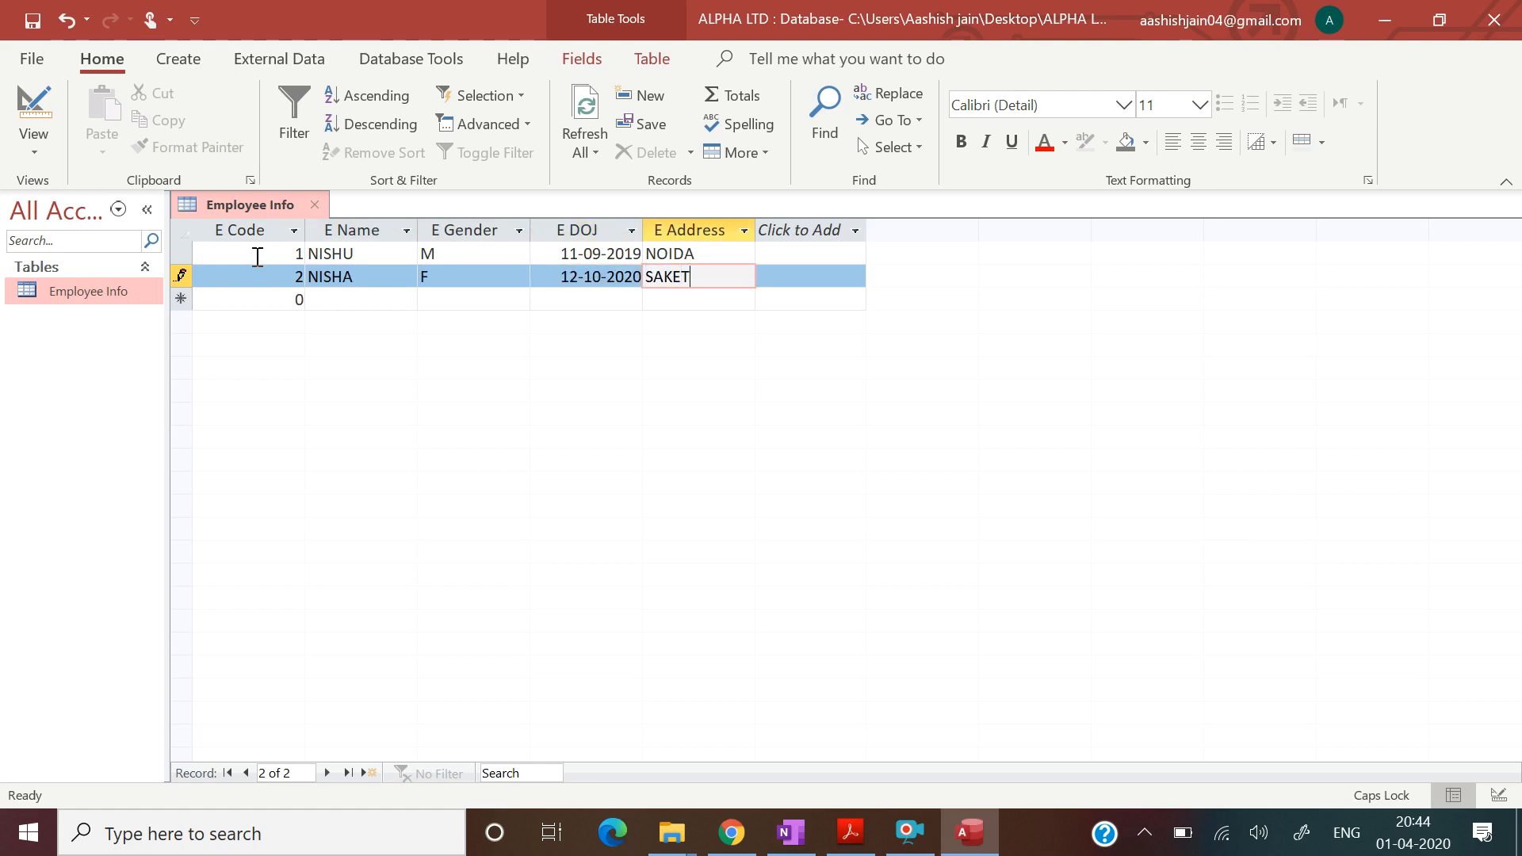
key("Tab")
Enter the third employee record with E Code 3, the employee's name, gender M, joining date 31-10-2020 and the employee's address.
type("3")
key("Tab")
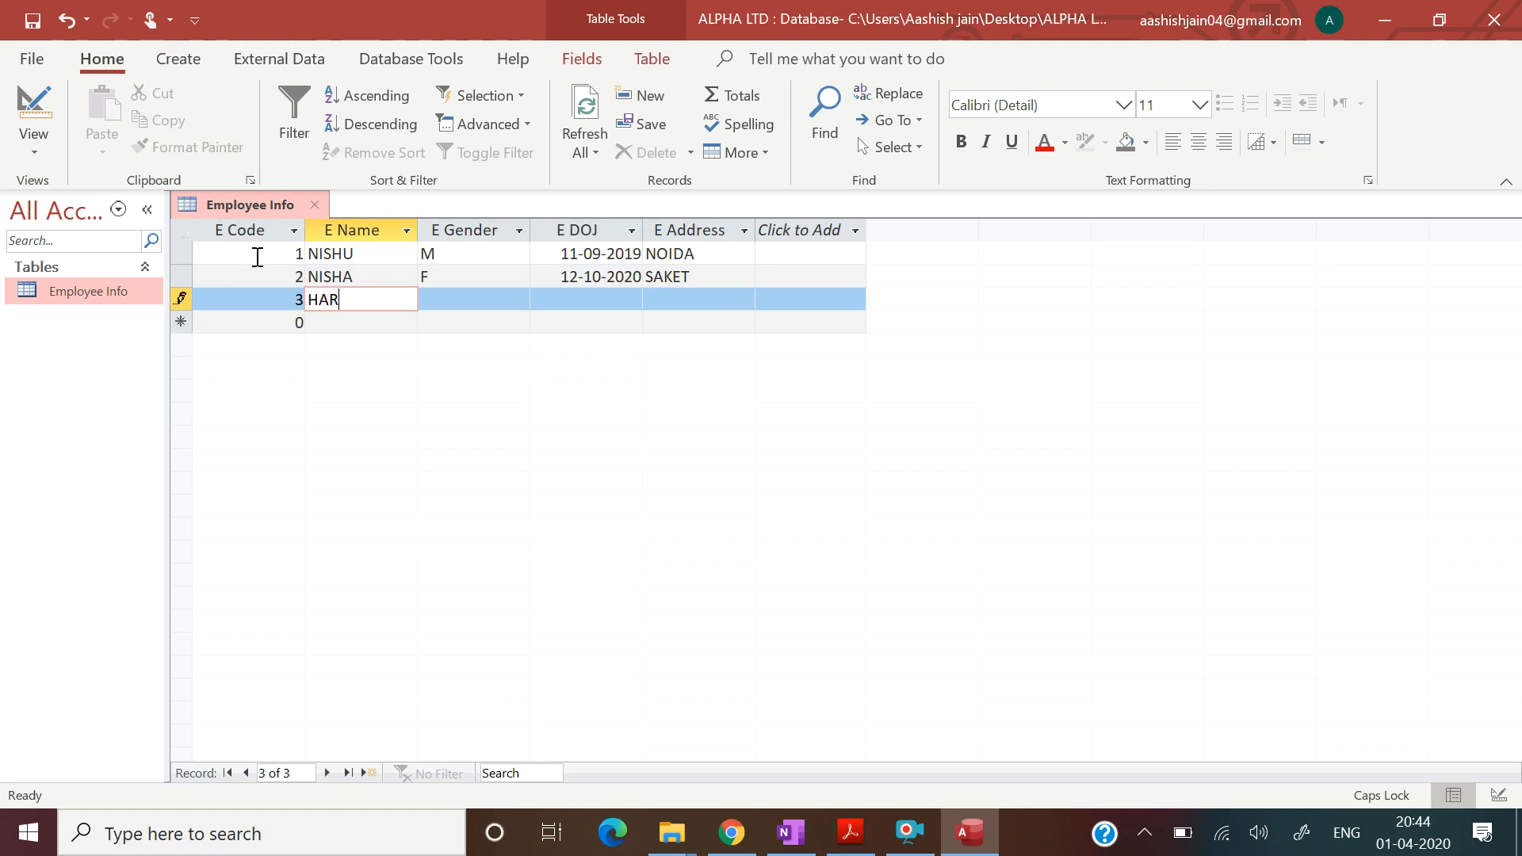
key("Tab")
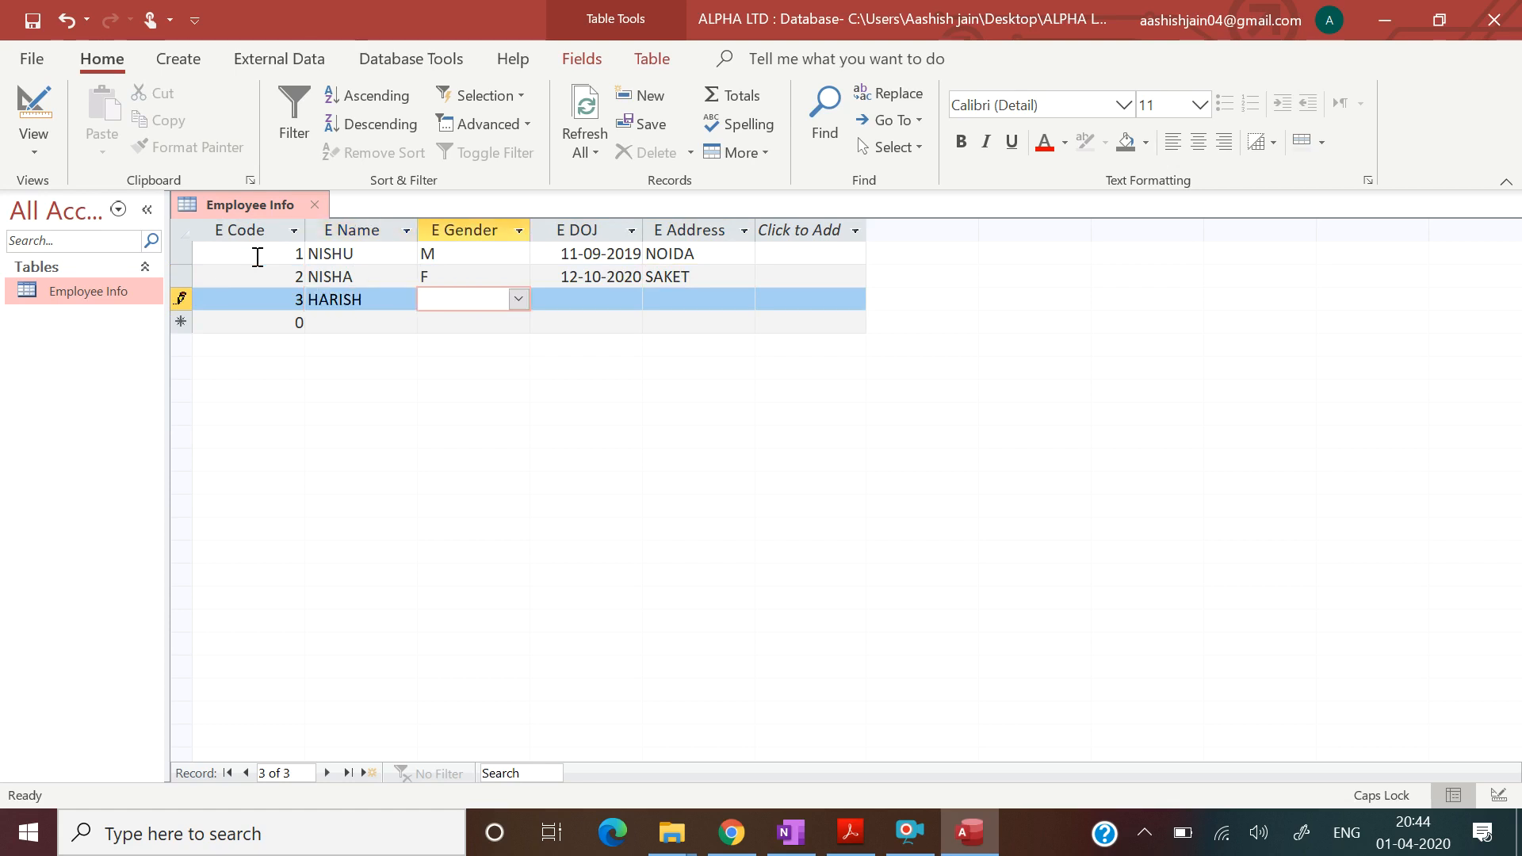
type("M")
key("Tab")
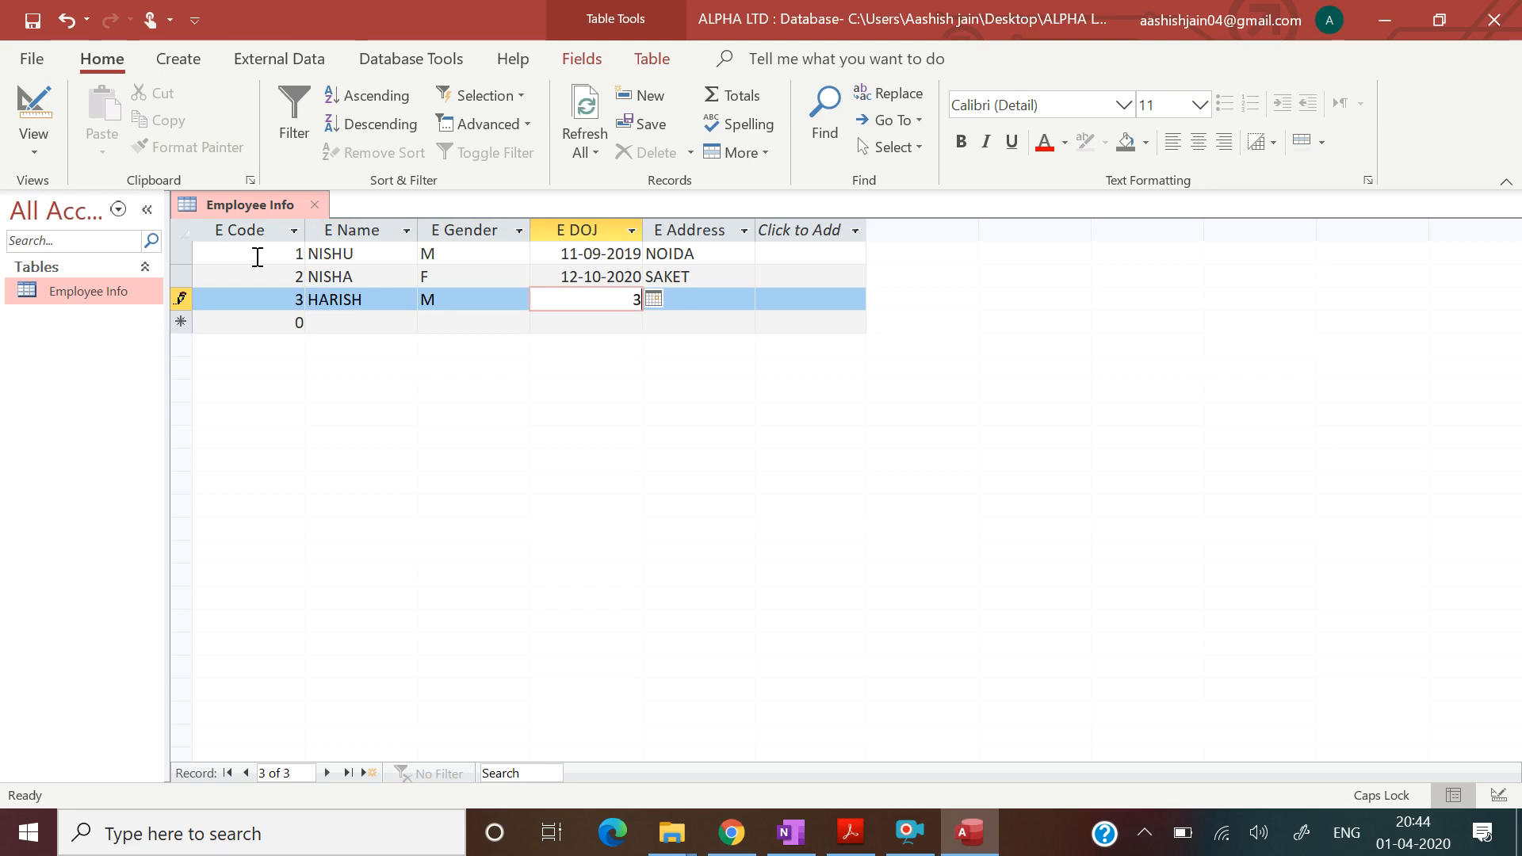
type("31/10/2020")
key("Tab")
type("FARIDABAD")
key("Tab")
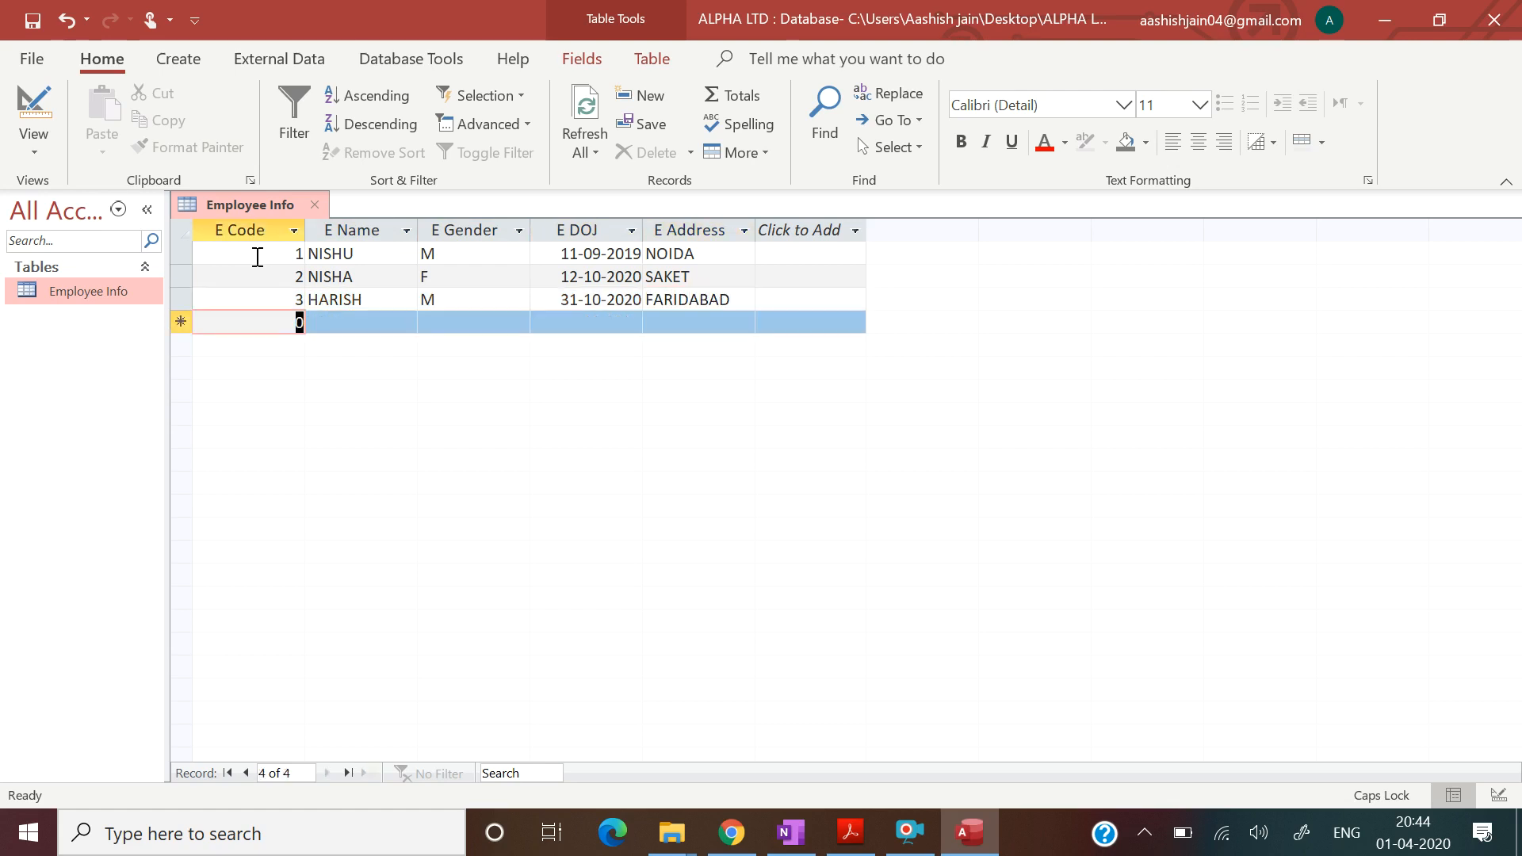
Enter the fourth employee record with E Code 4, the employee's name, gender M, joining date 14-02-2019 and the employee's address.
type("4")
key("Tab")
type("HEMANT")
key("Tab")
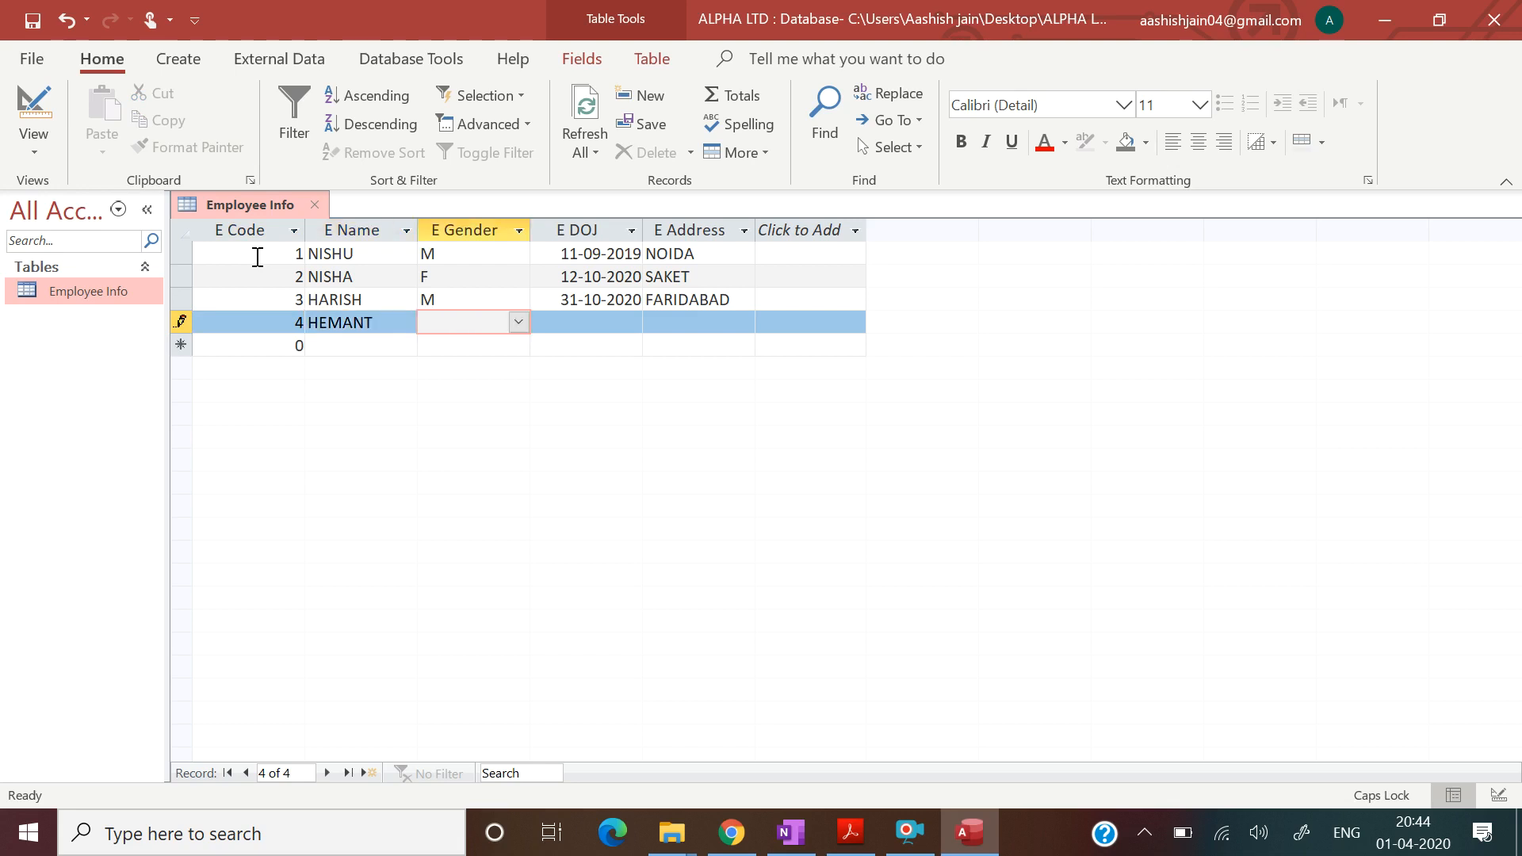
type("M")
key("Tab")
type("14/02/")
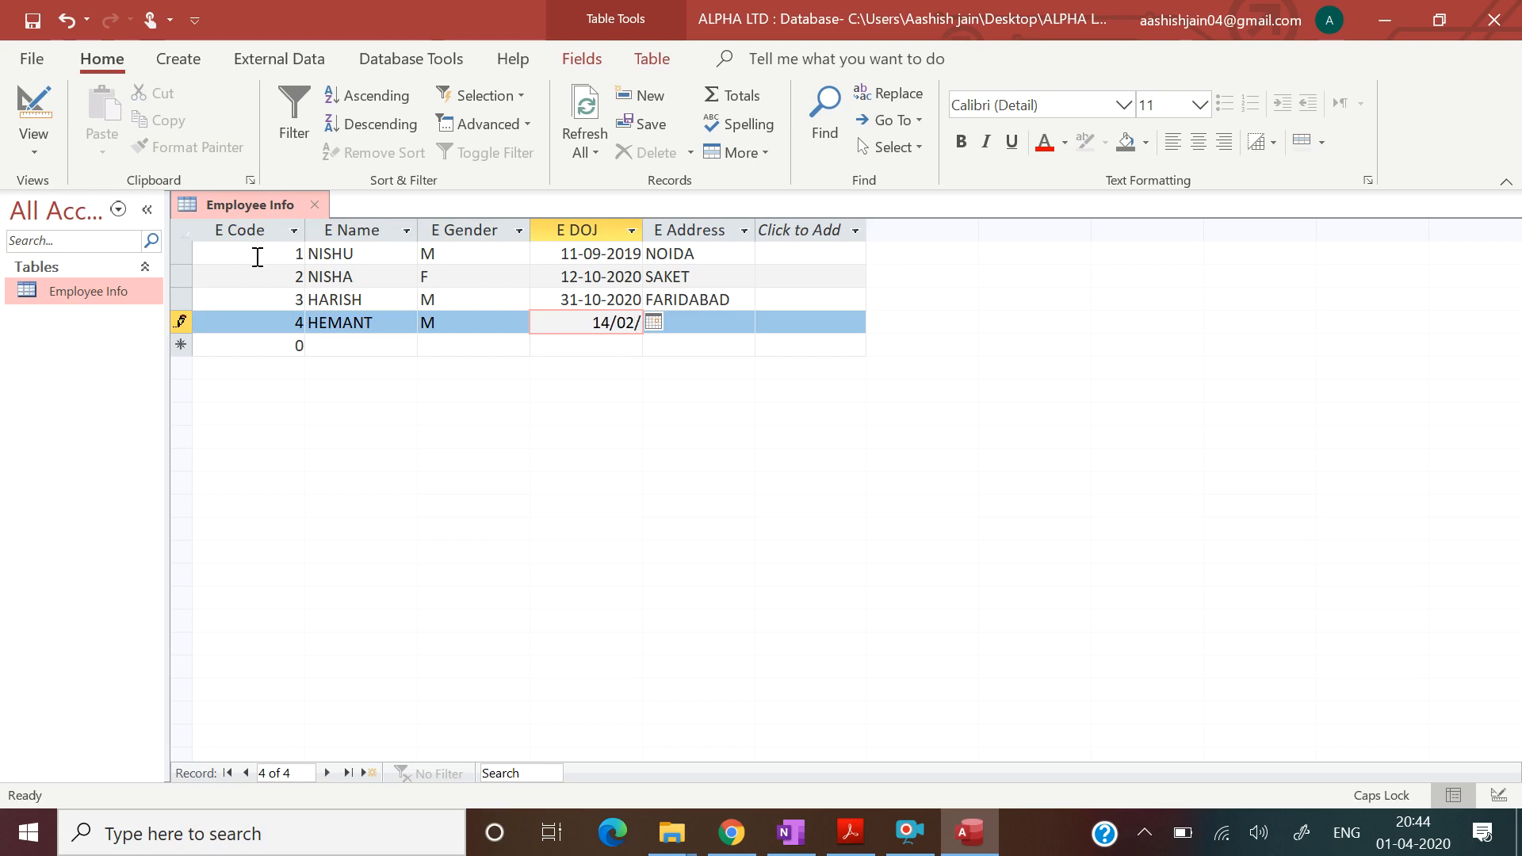
type("2019")
key("Tab")
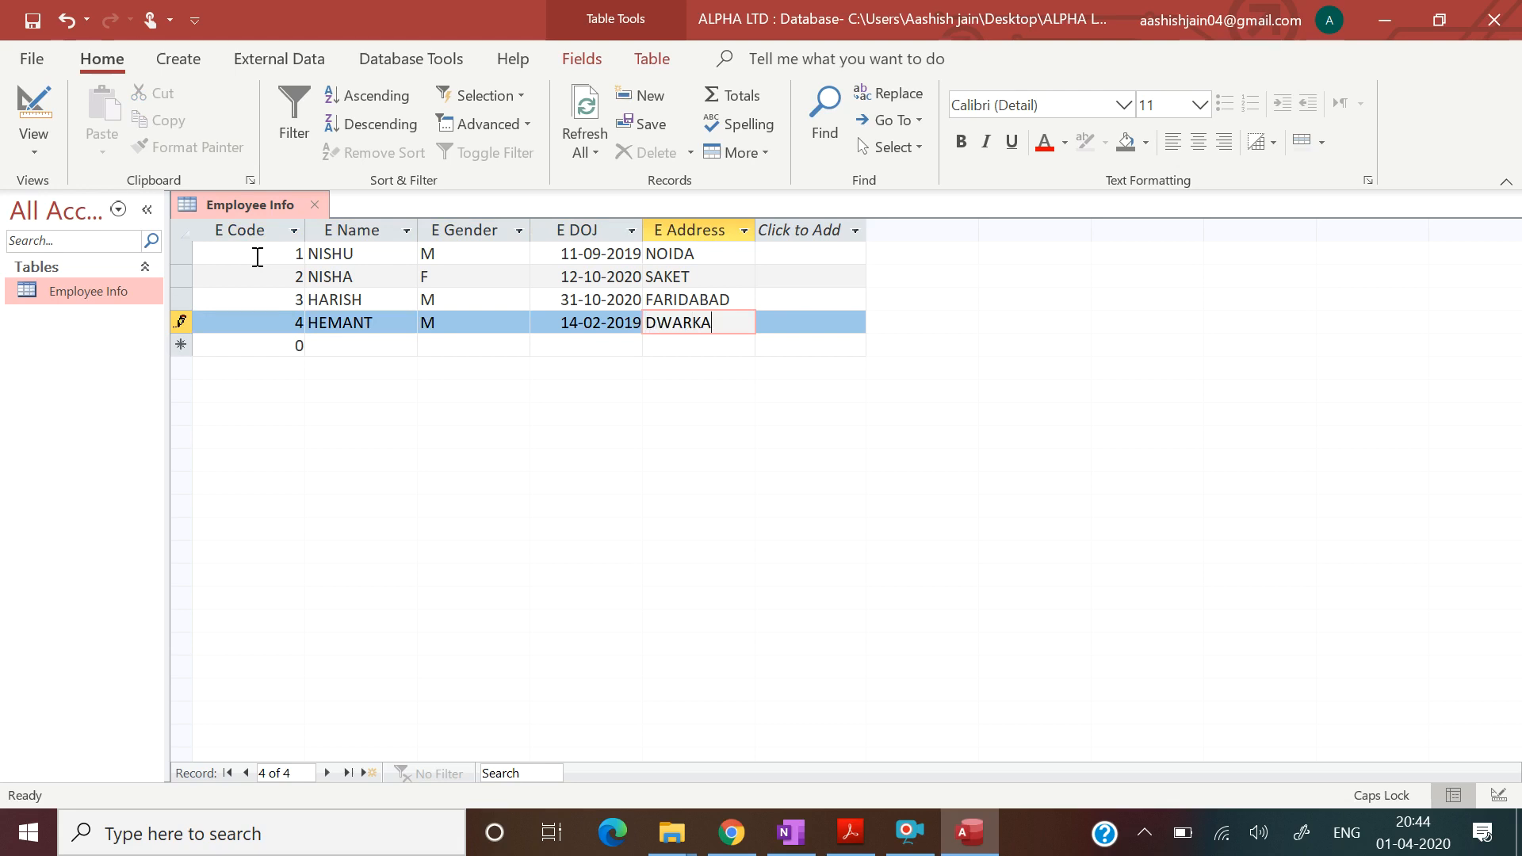
key("Tab")
Enter the fifth employee record with E Code 5, the employee's name, gender F, joining date 17-08-2020 and the employee's address.
type("5")
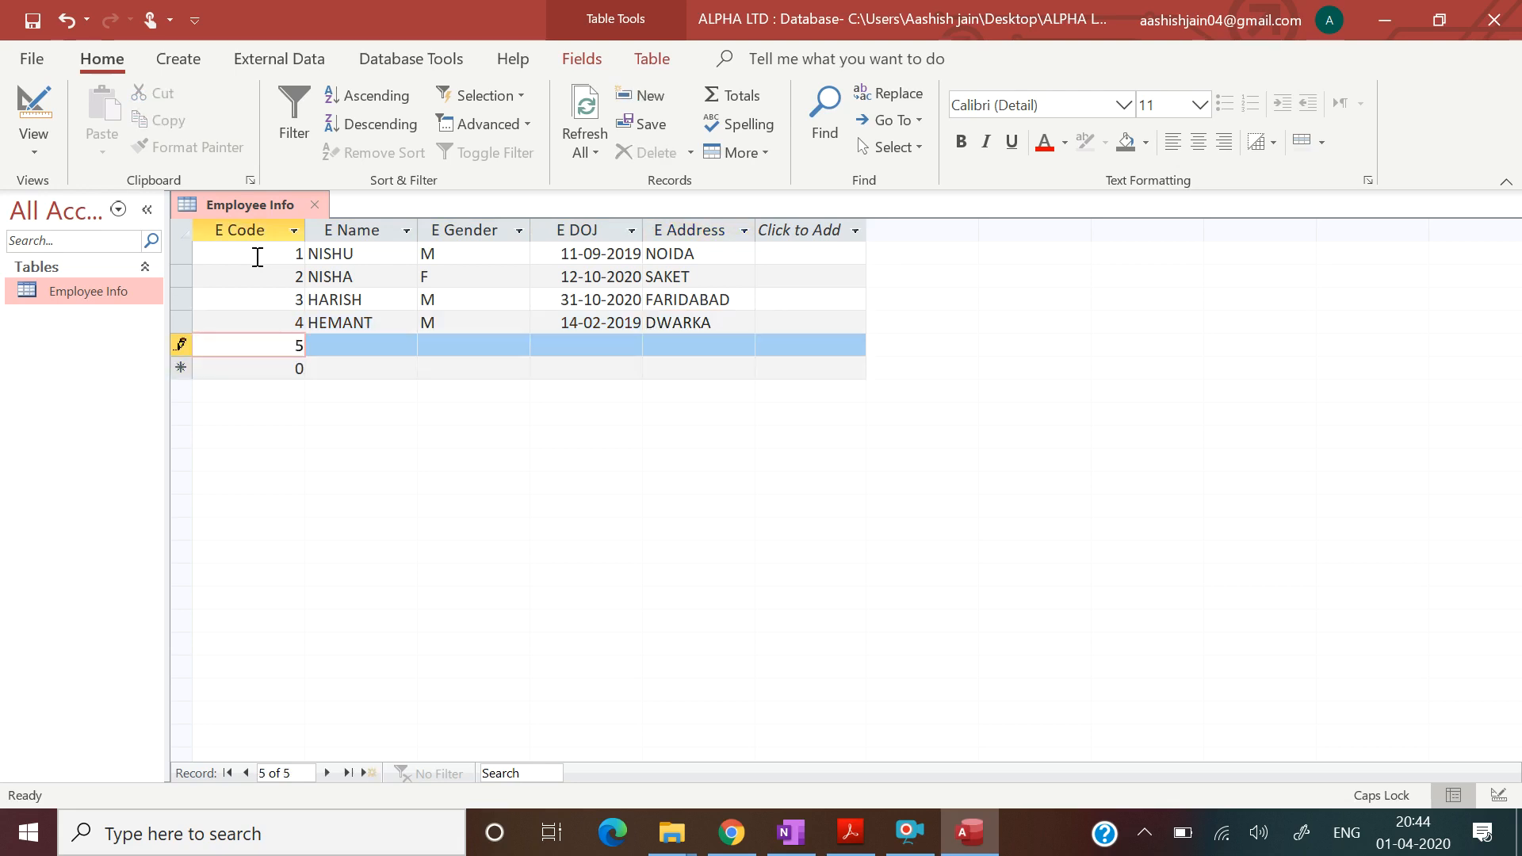
key("Tab")
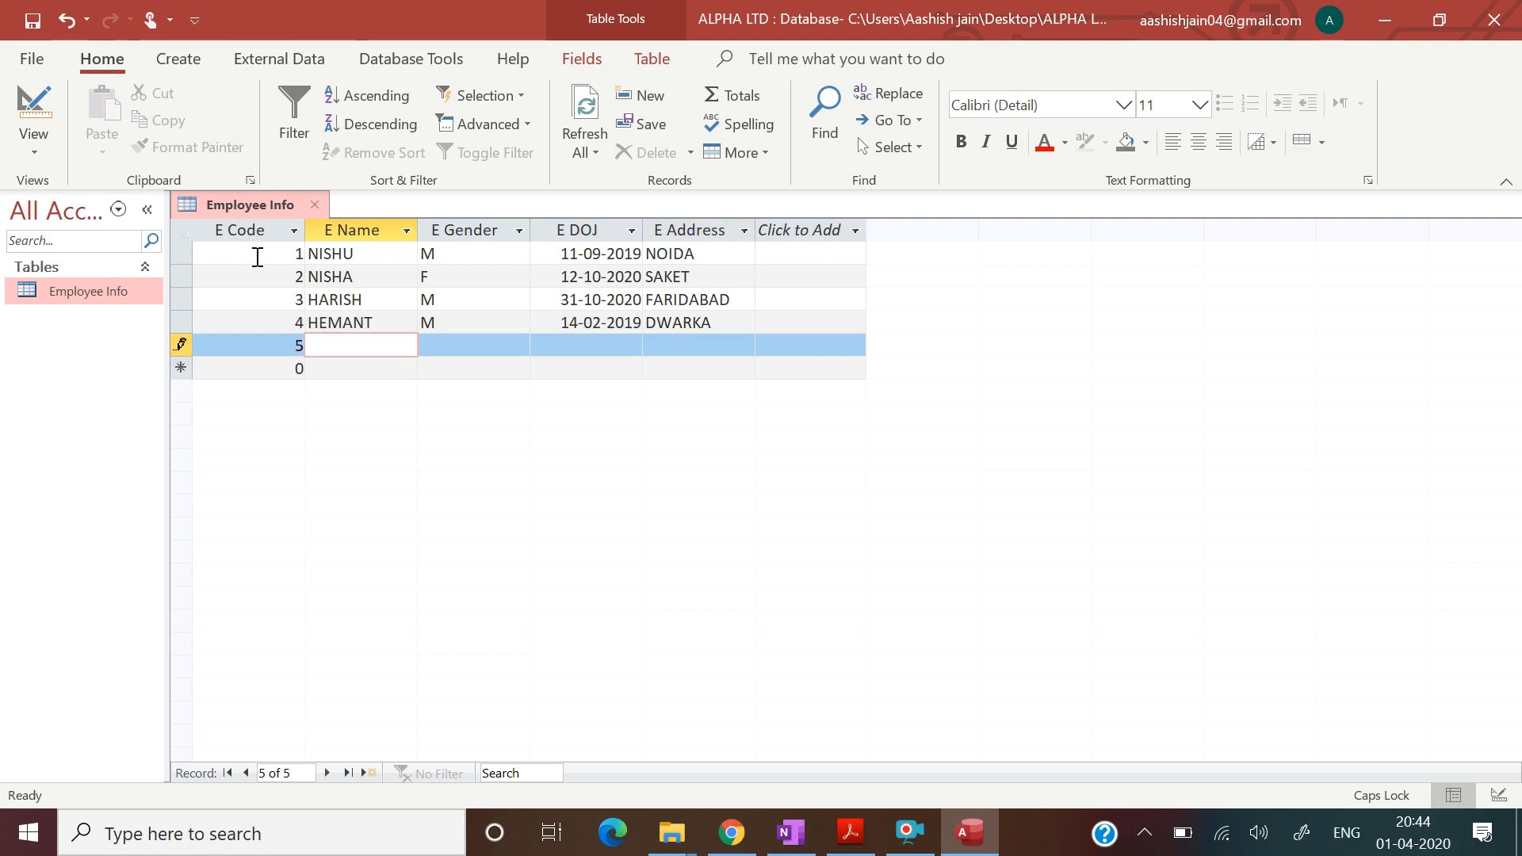
type("NEHA")
key("Tab")
type("F")
key("Tab")
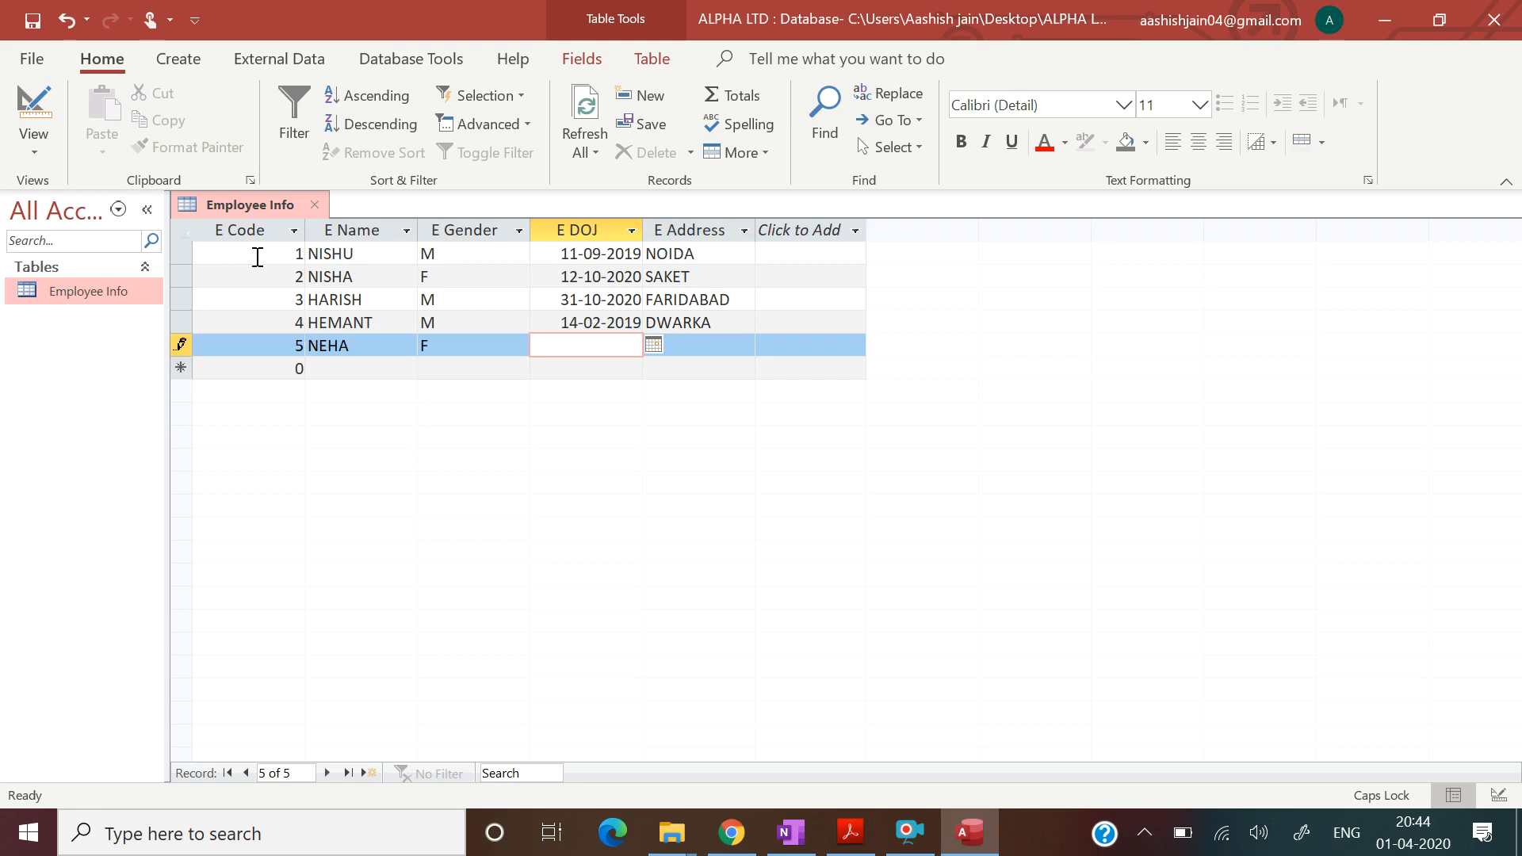
type("17/08/2020")
key("Tab")
type("JANAK")
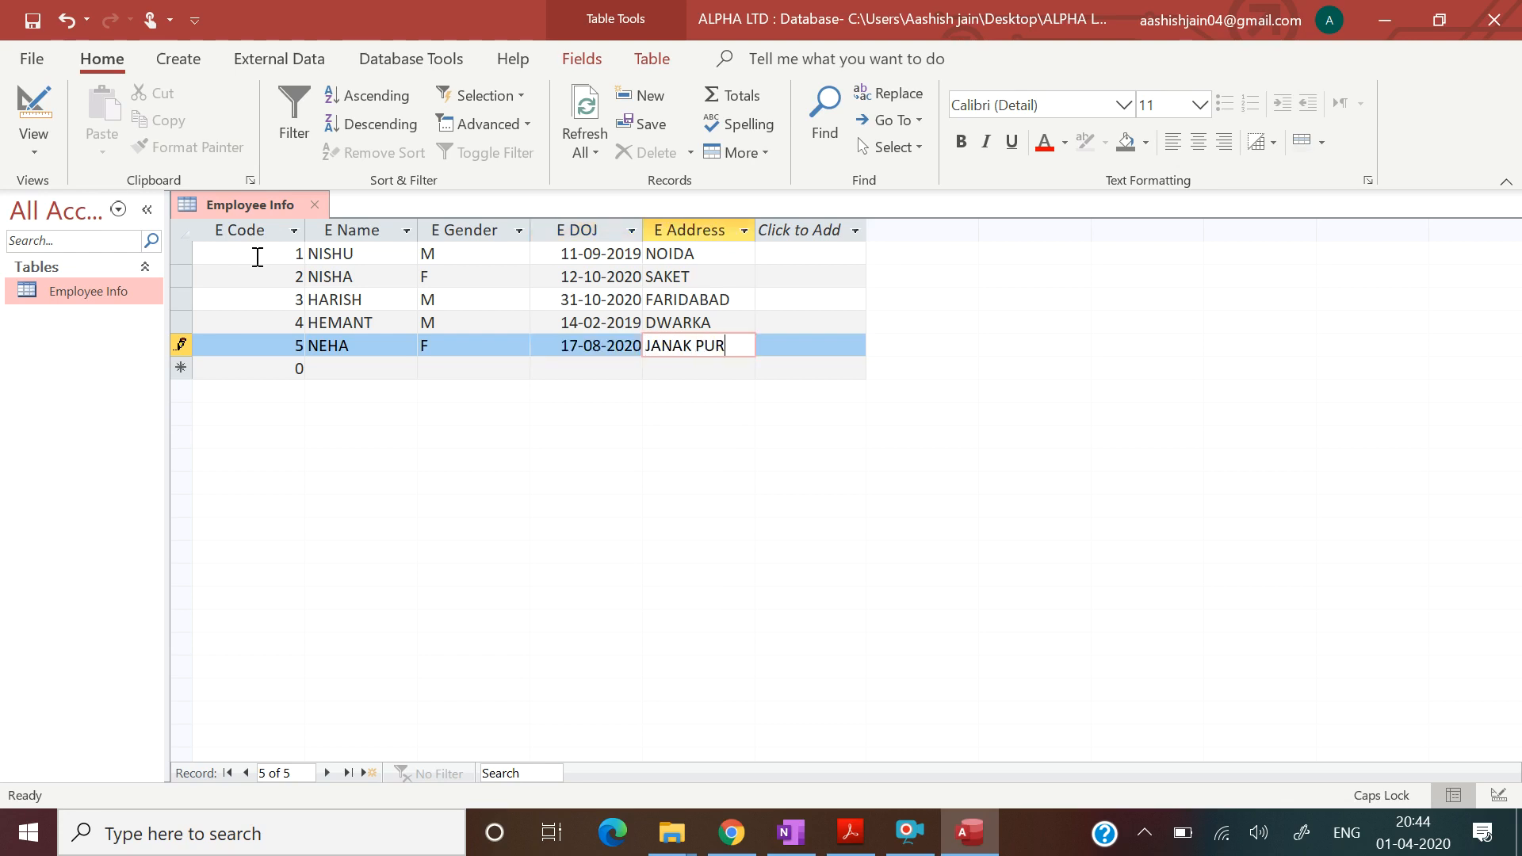
key("Tab")
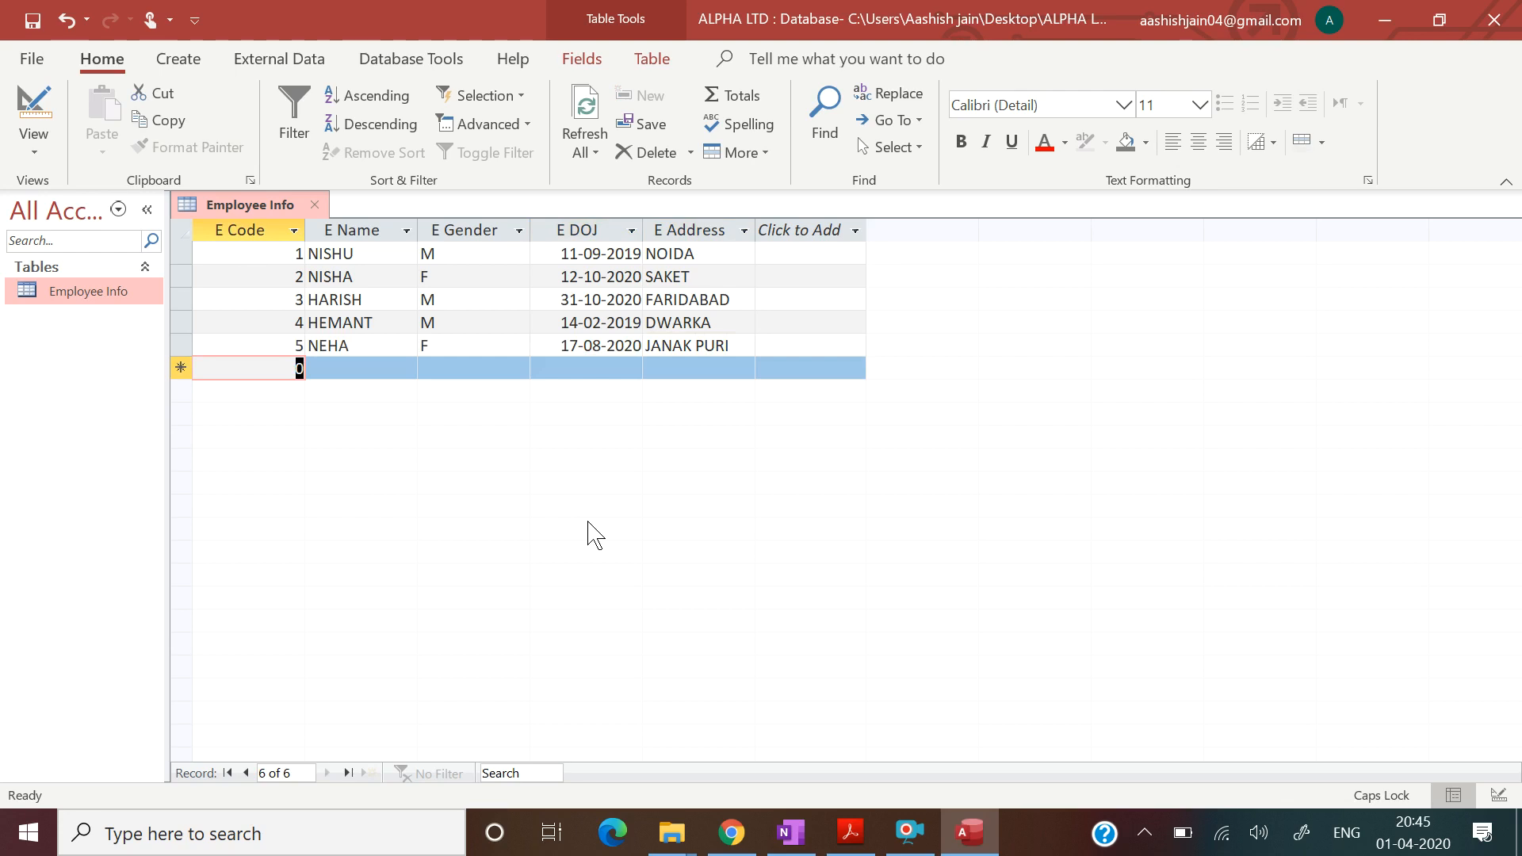
Close the Employee Info table and check the PDF assignment for the next table to create.
left_click(316, 205)
left_click(851, 835)
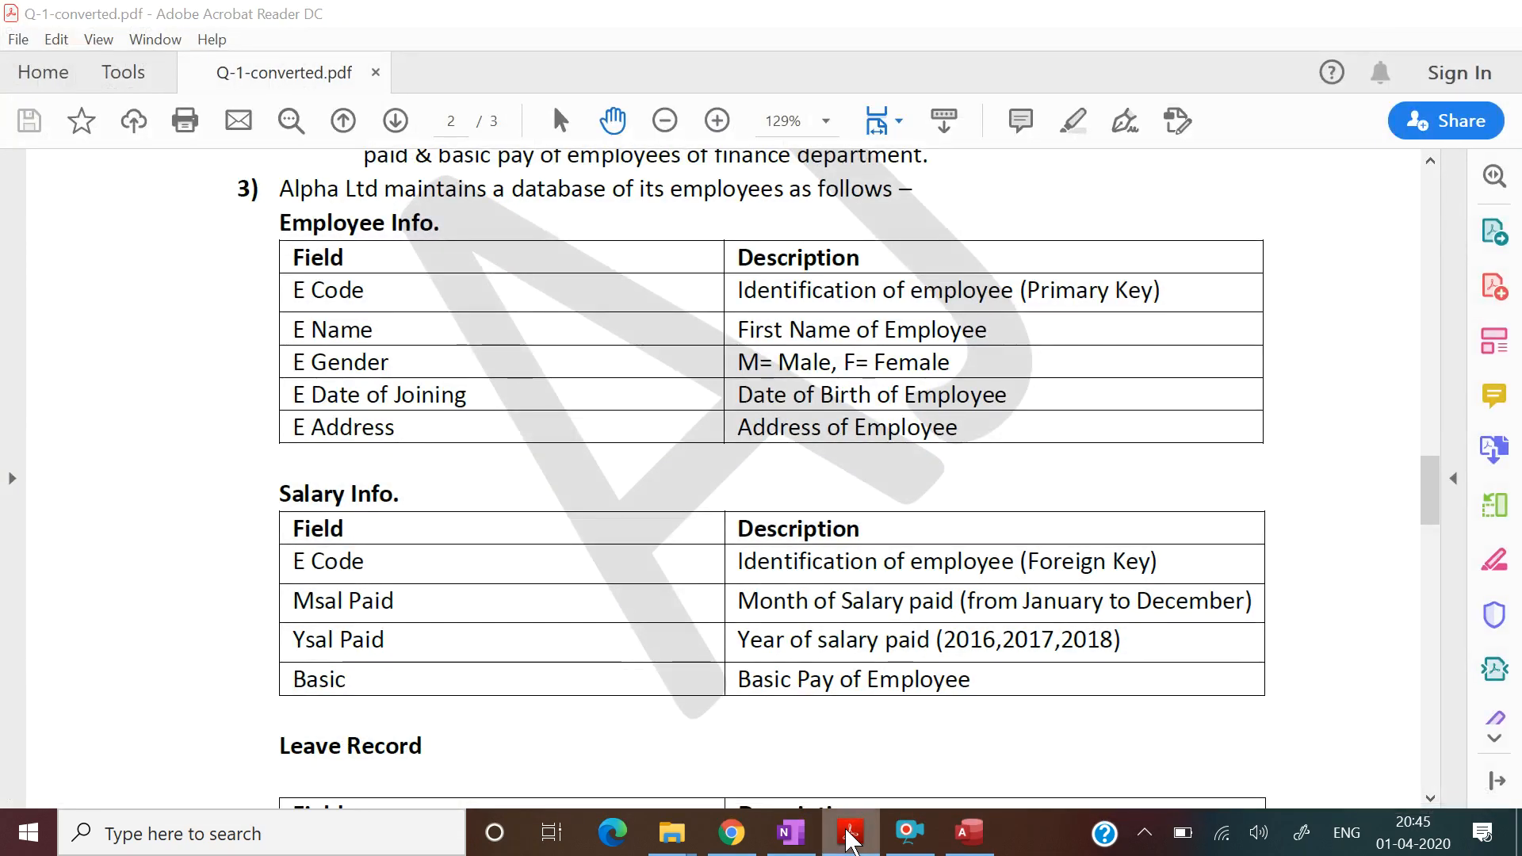
left_click(849, 835)
Create a new table, open it in Design view and save it as Salary Info.
left_click(182, 62)
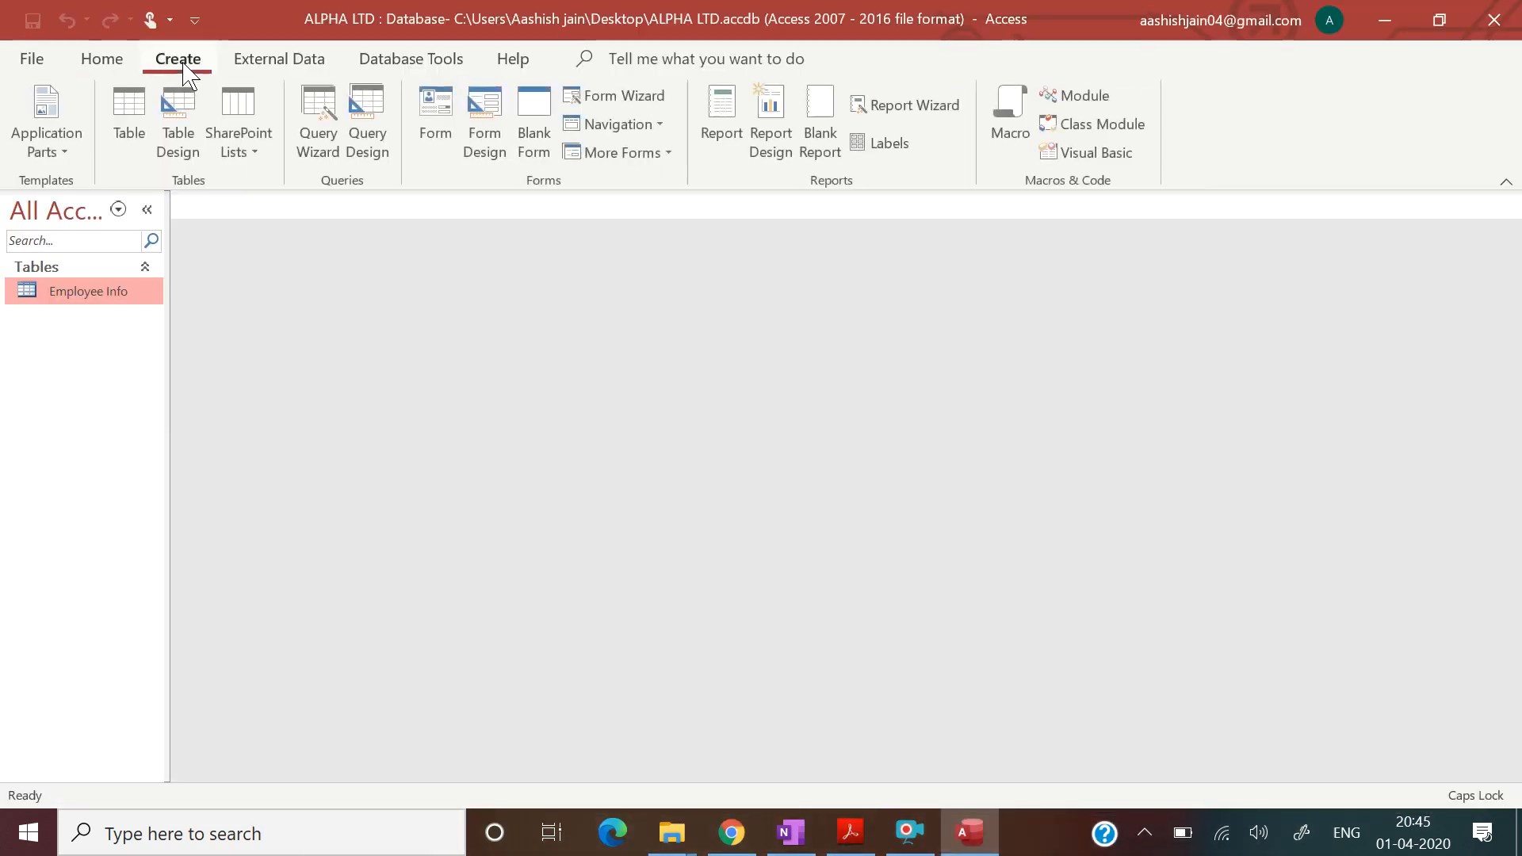
left_click(129, 115)
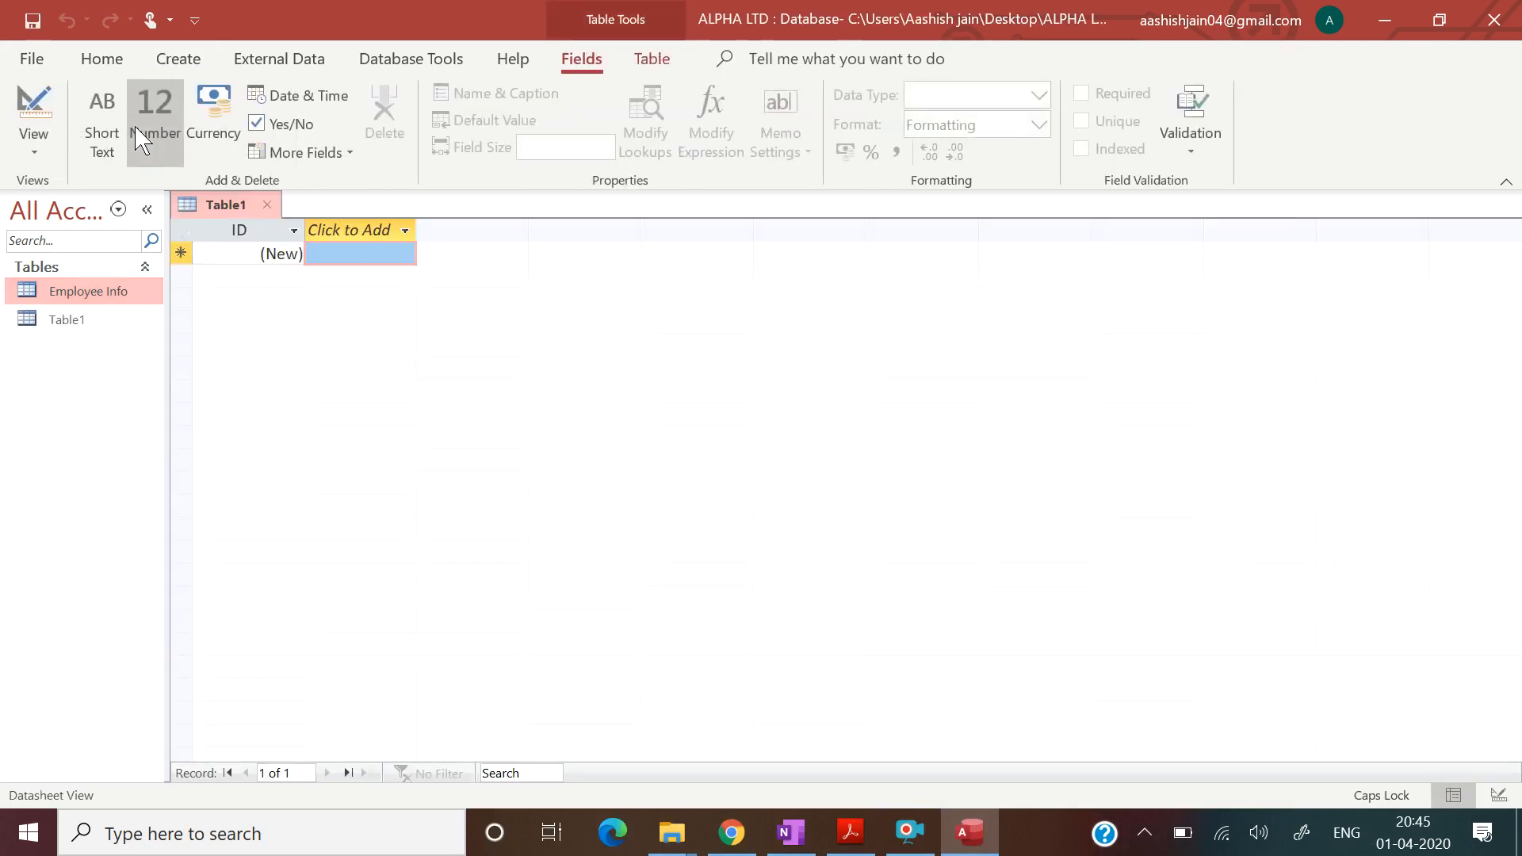
right_click(119, 328)
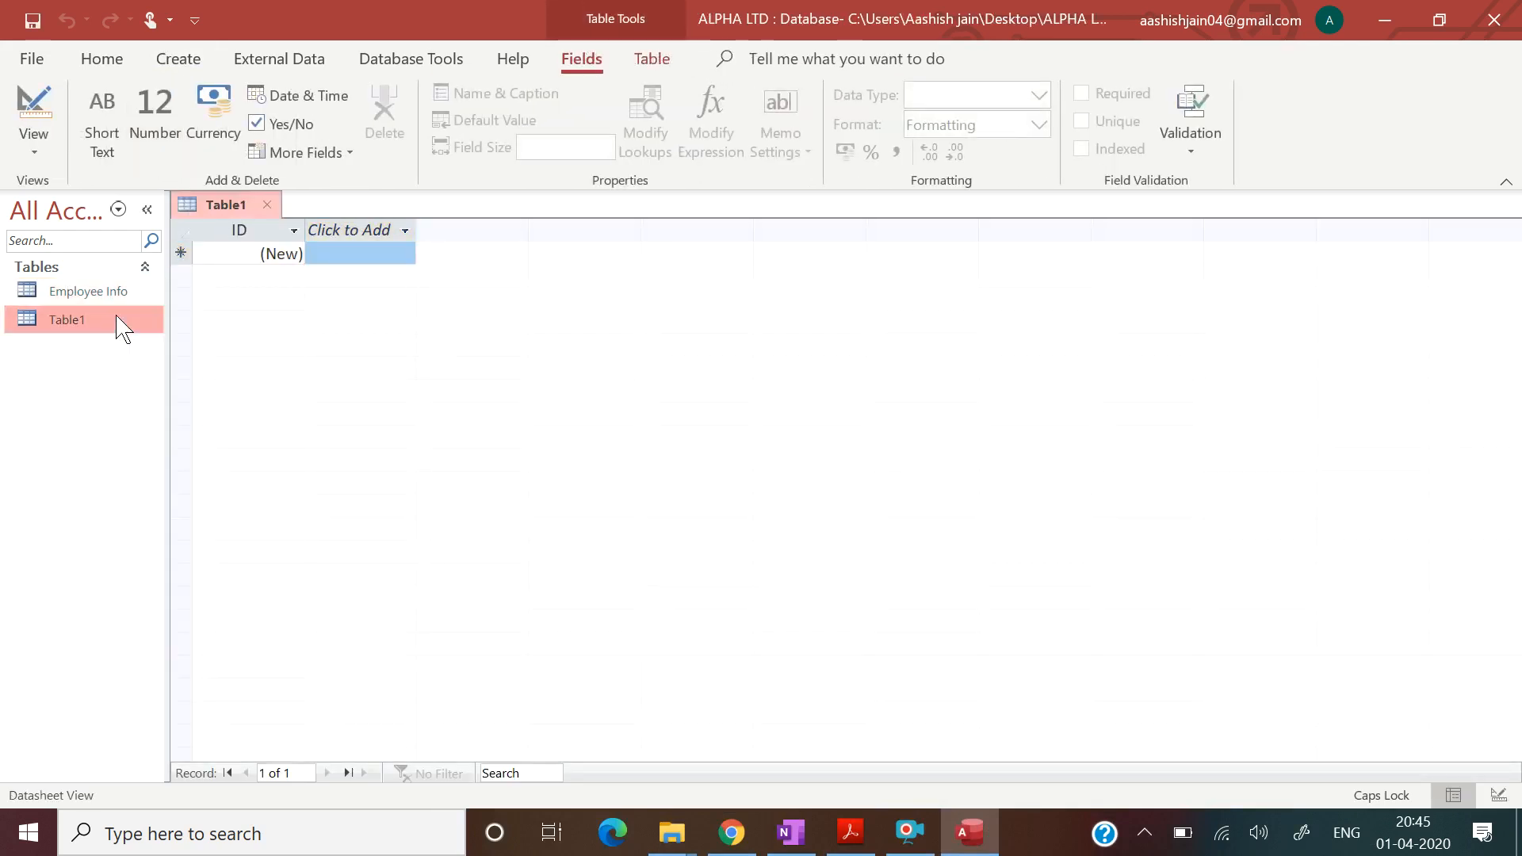
left_click(179, 360)
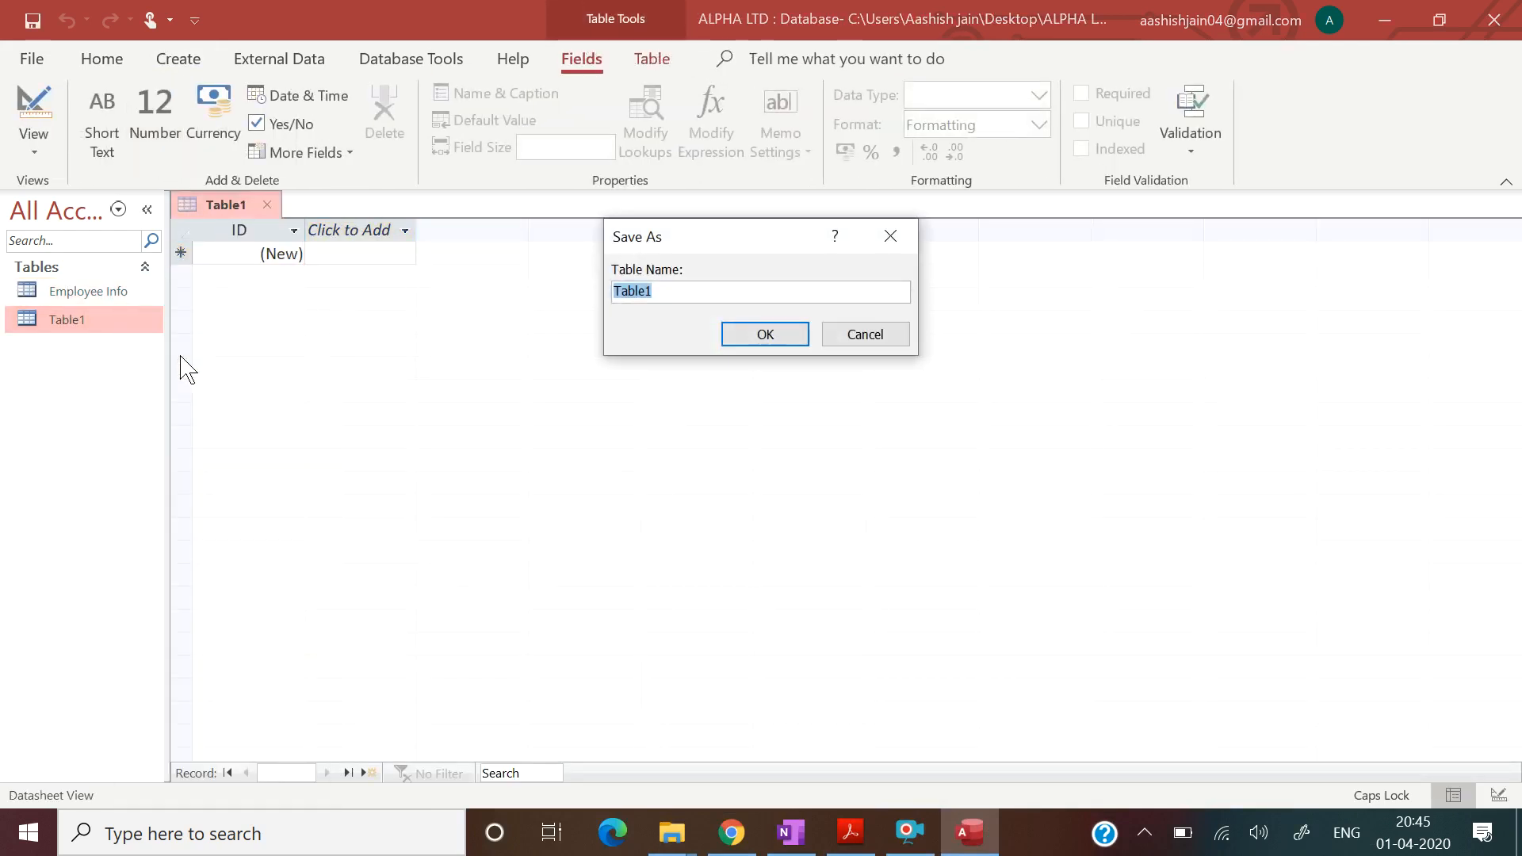
key("BackSpace")
key("Caps_Lock")
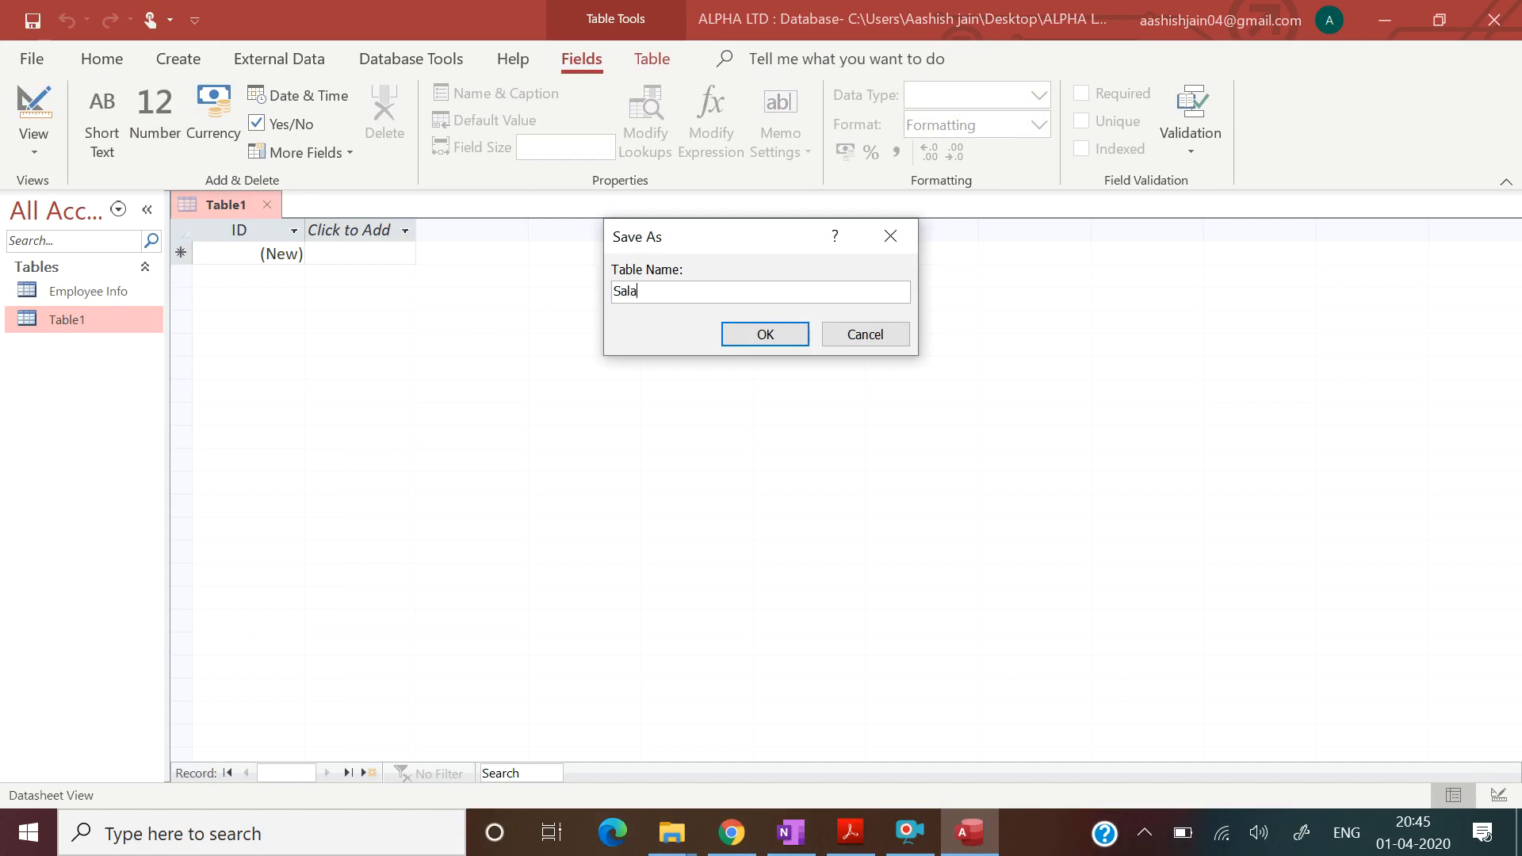
type("Salary Info")
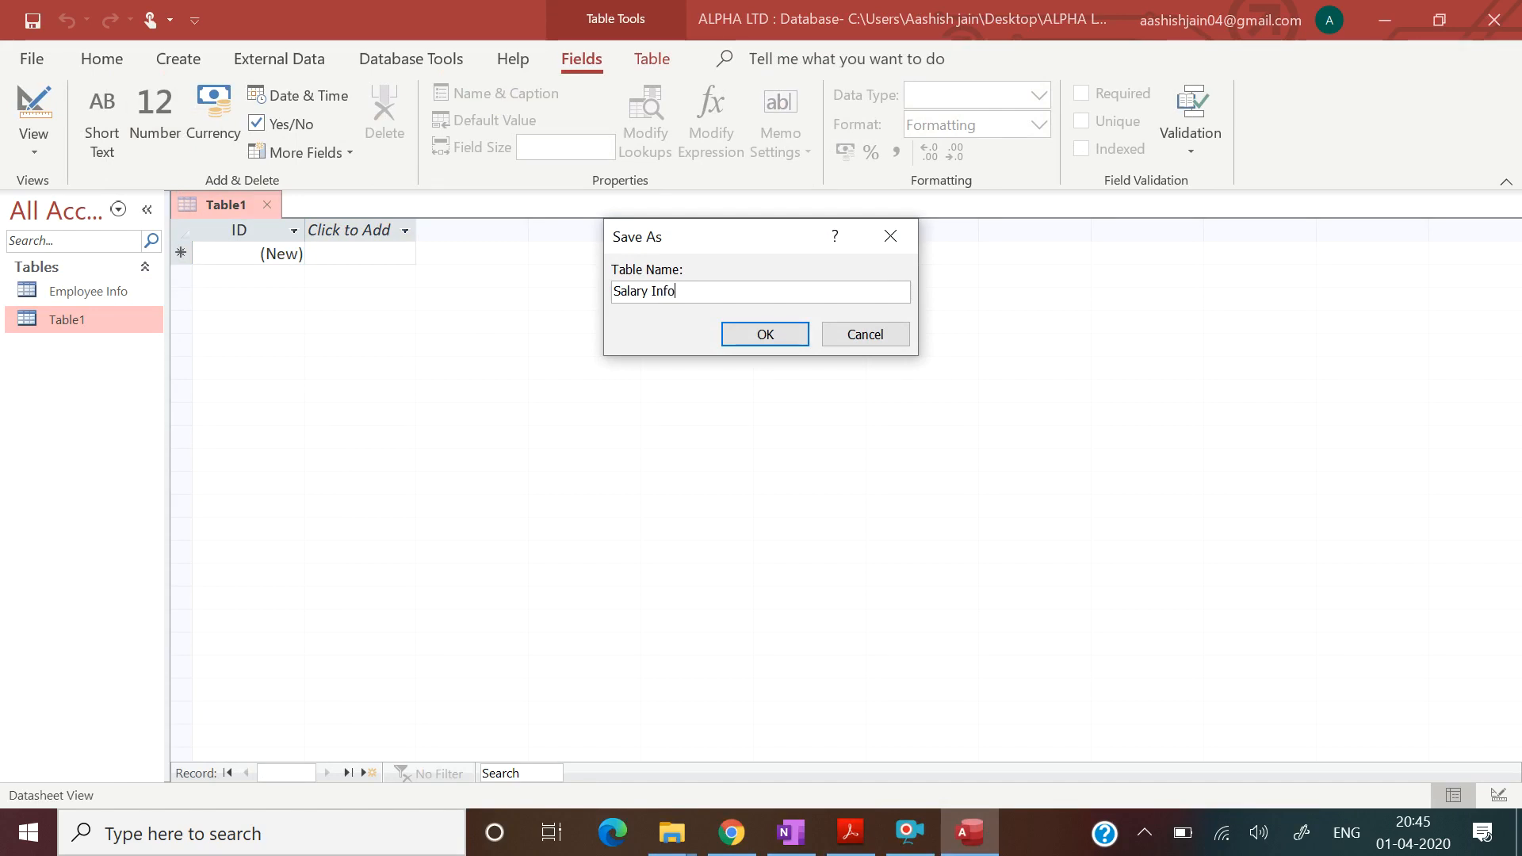
key("Return")
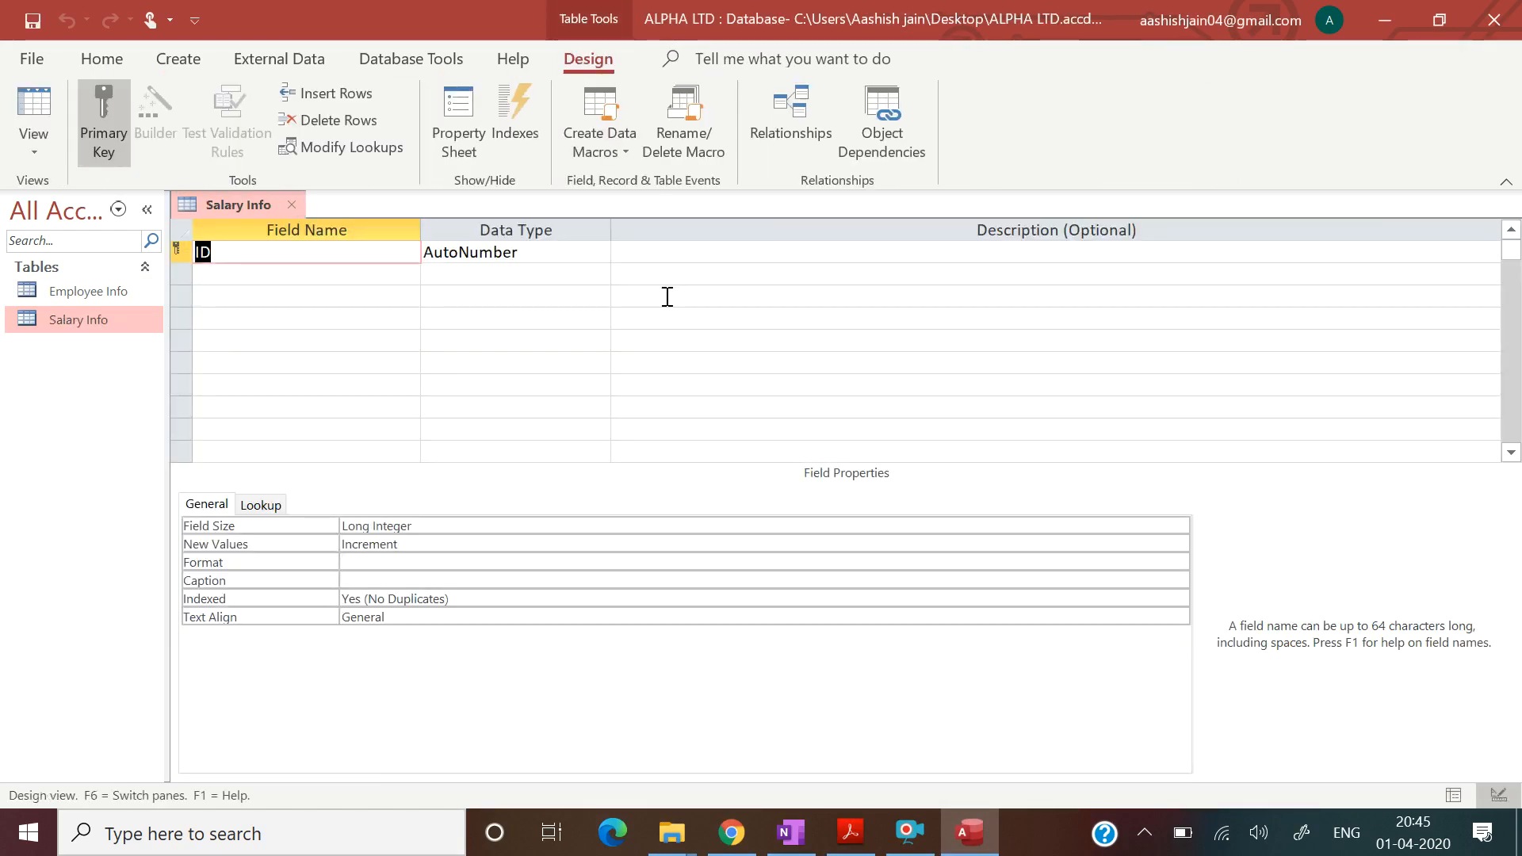
Rename the Salary Info table's ID field to E Code and set its data type to Number, consulting the PDF's field list.
left_click(846, 833)
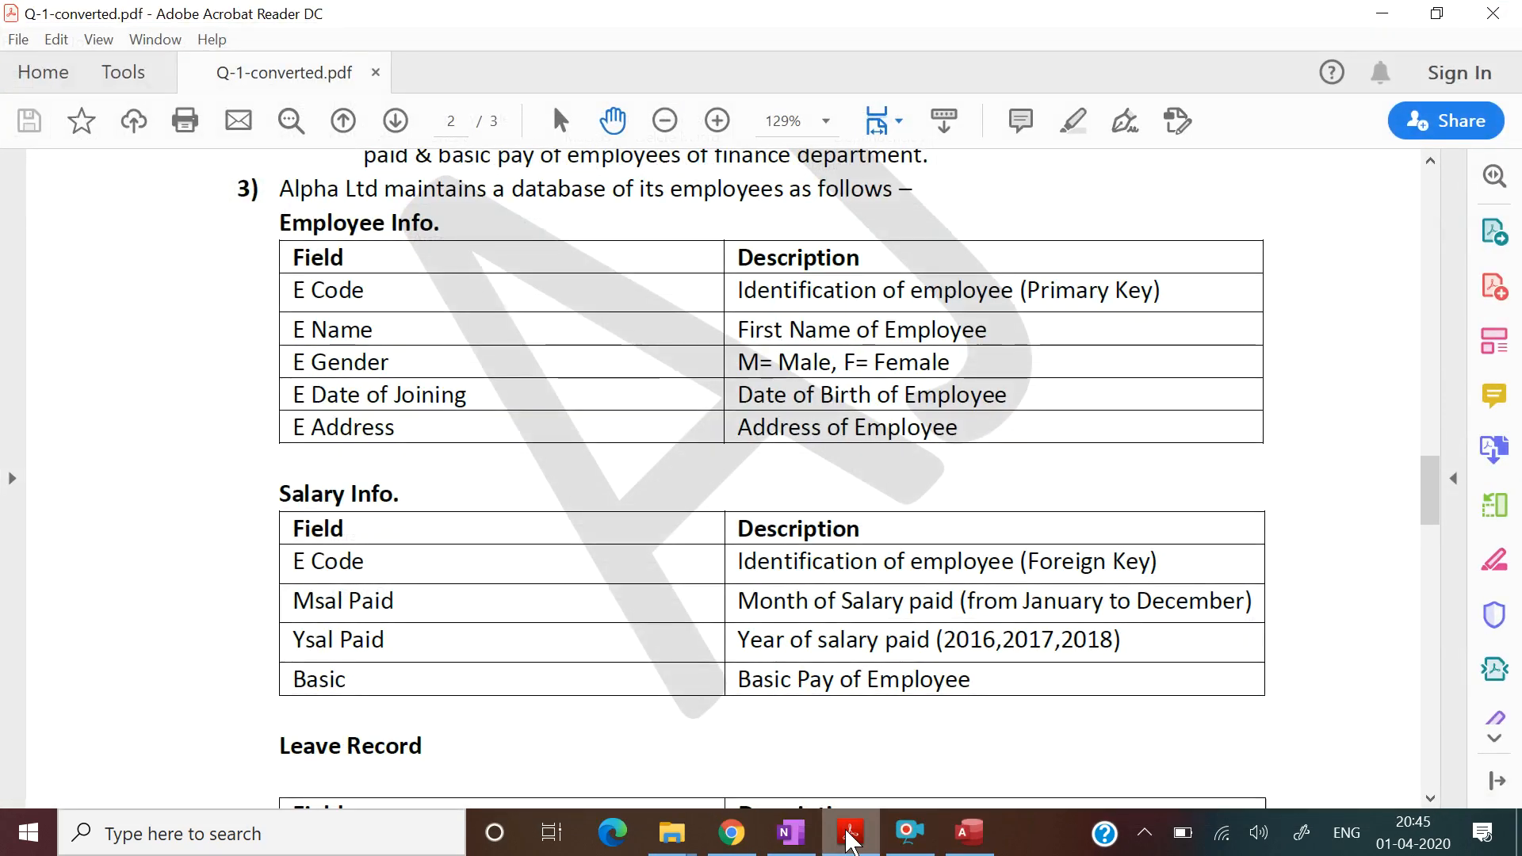
left_click(847, 834)
type("E")
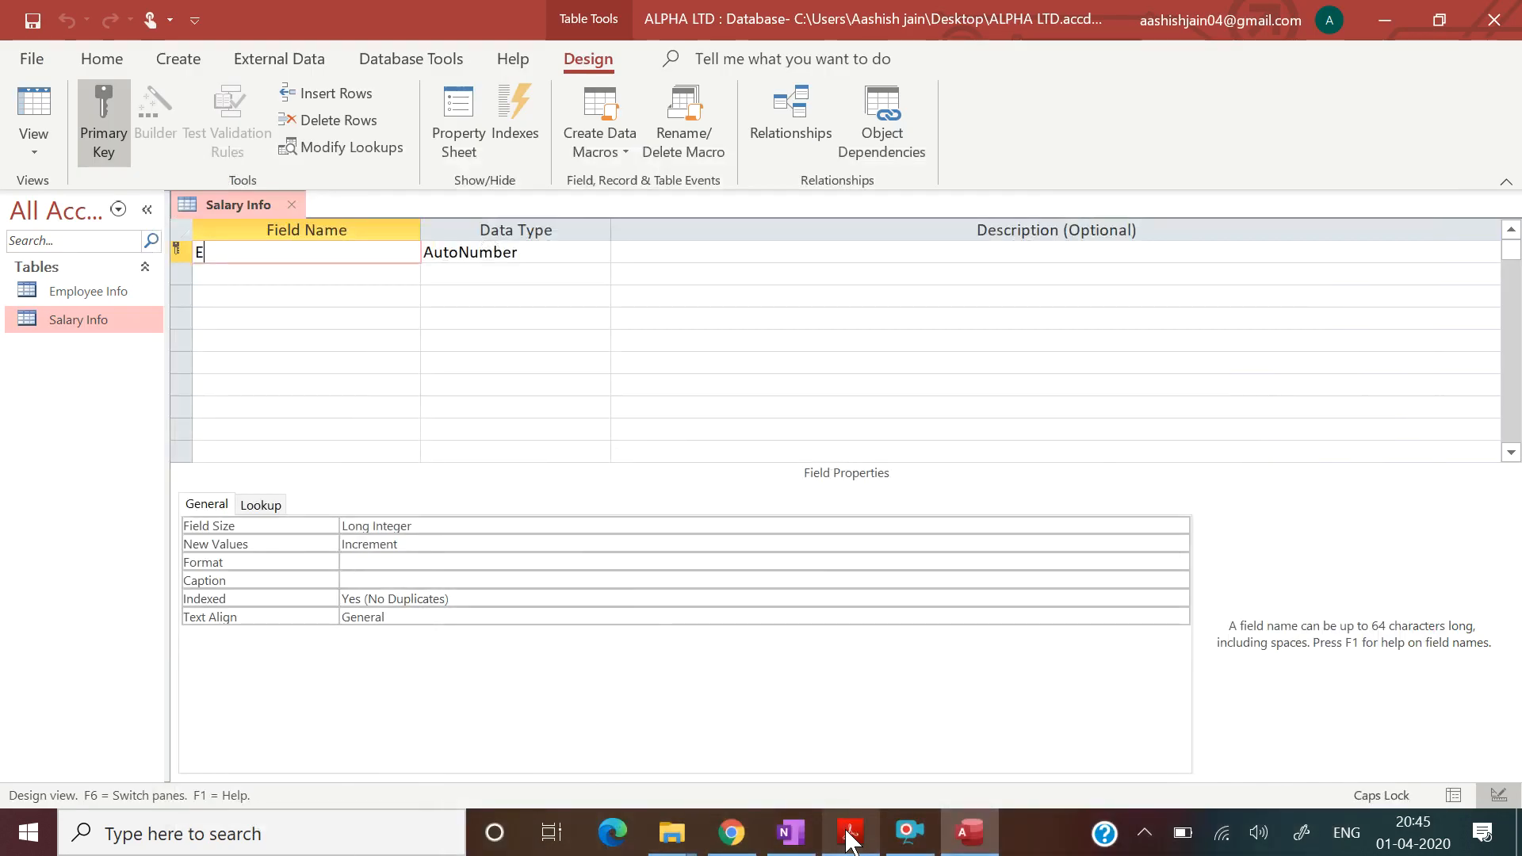
type(" C")
key("Caps_Lock")
type("ode")
key("Tab")
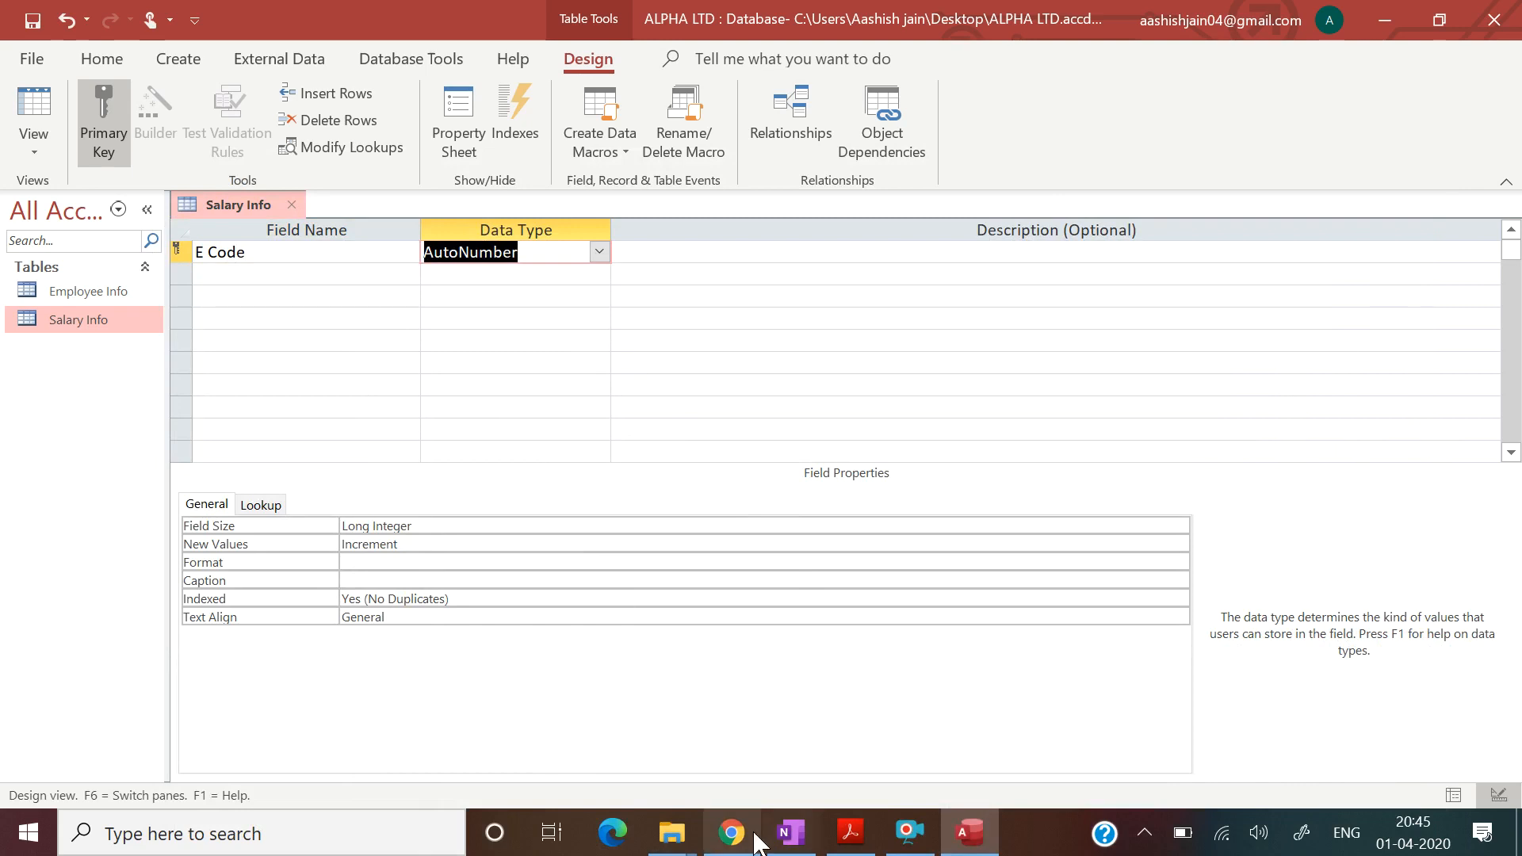
left_click(848, 836)
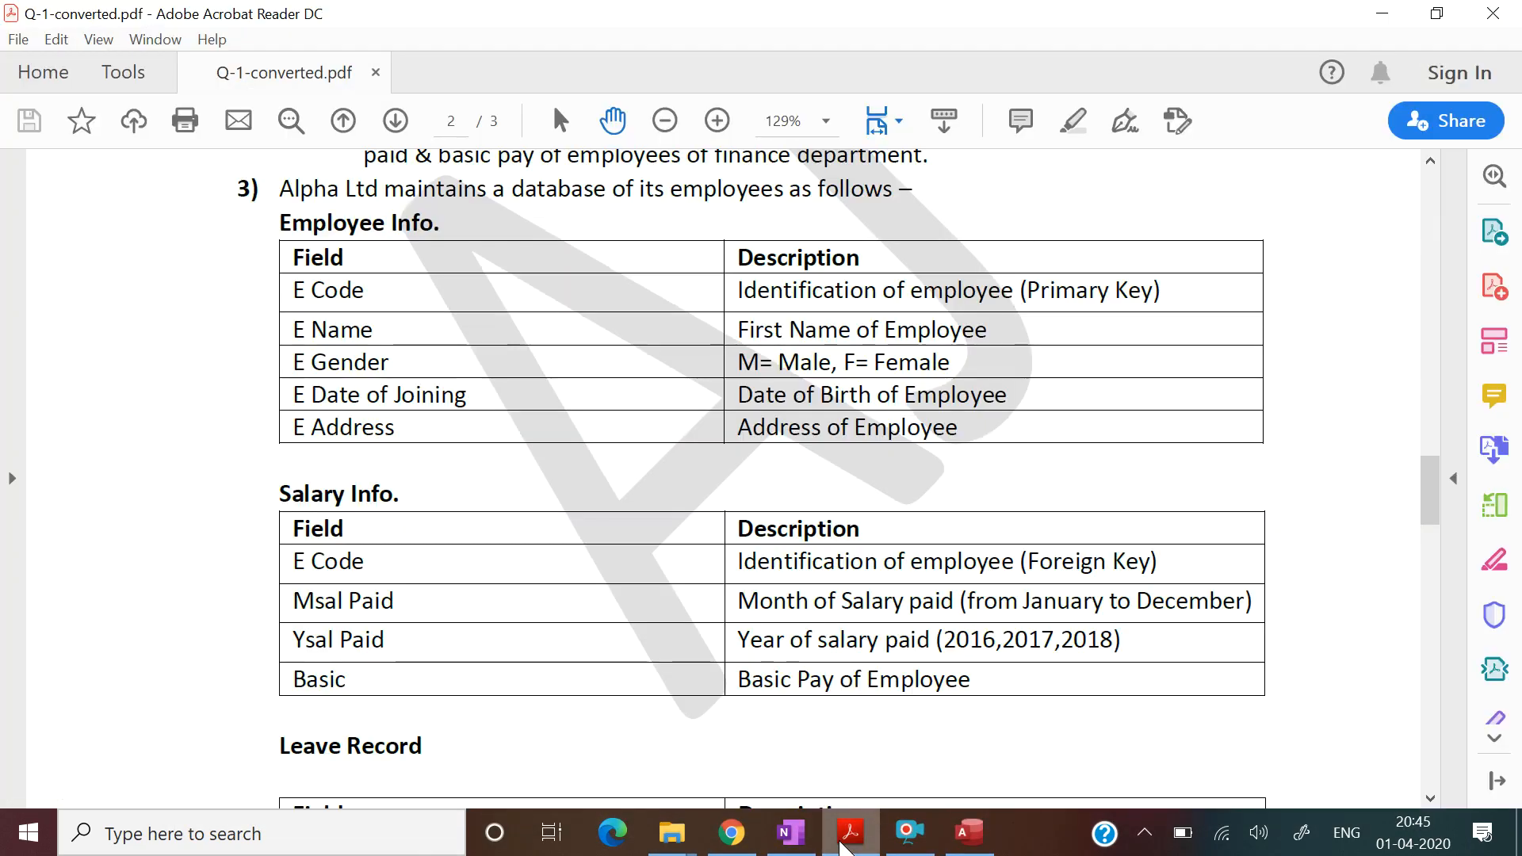
left_click(848, 836)
left_click(600, 252)
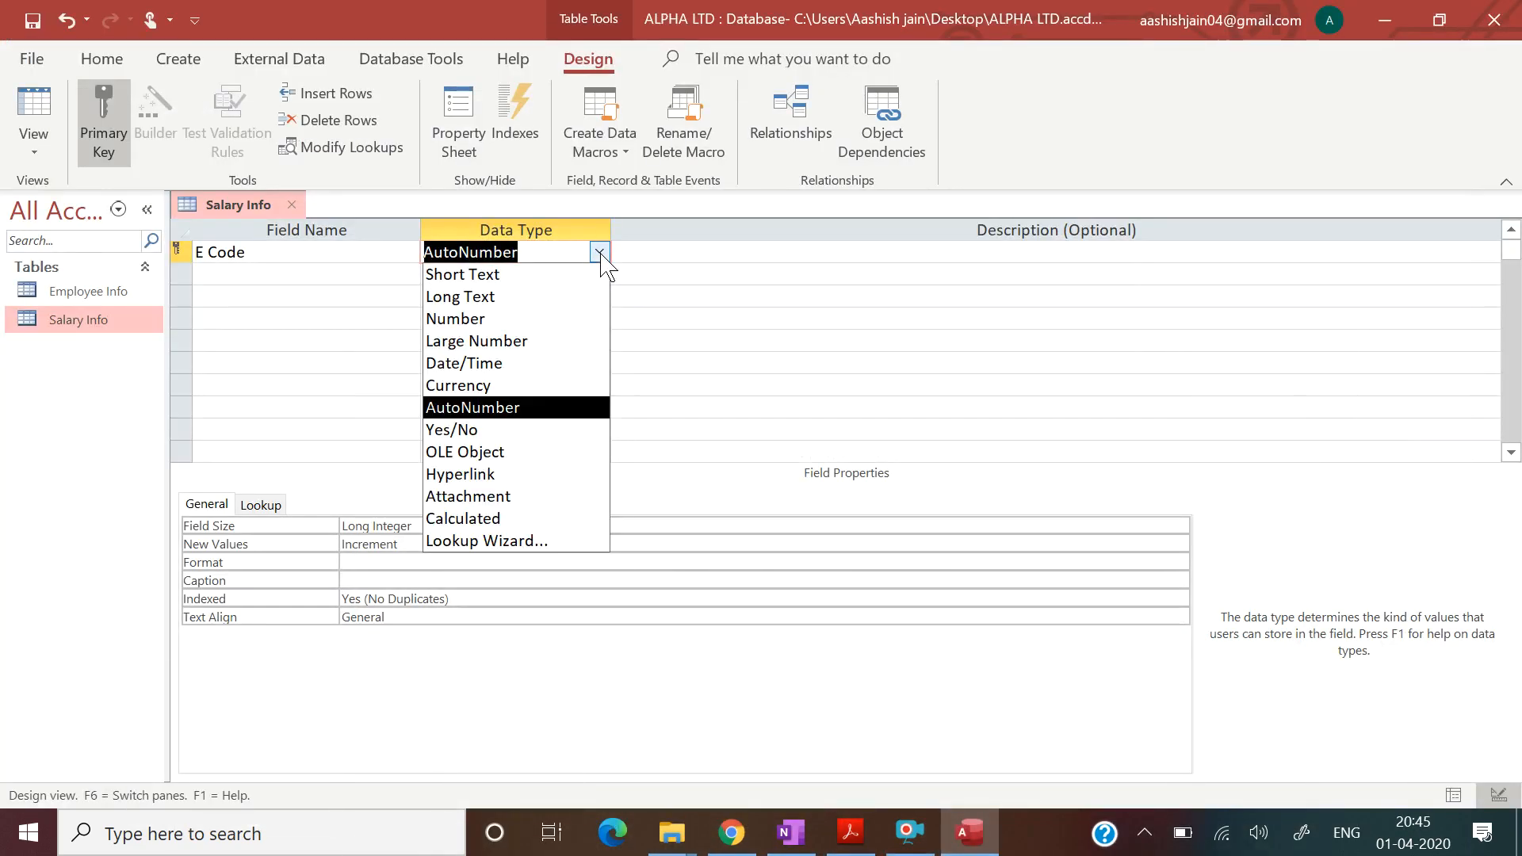
left_click(515, 319)
Add an M sal field below E Code for the month of salary paid, as listed in the PDF.
left_click(281, 268)
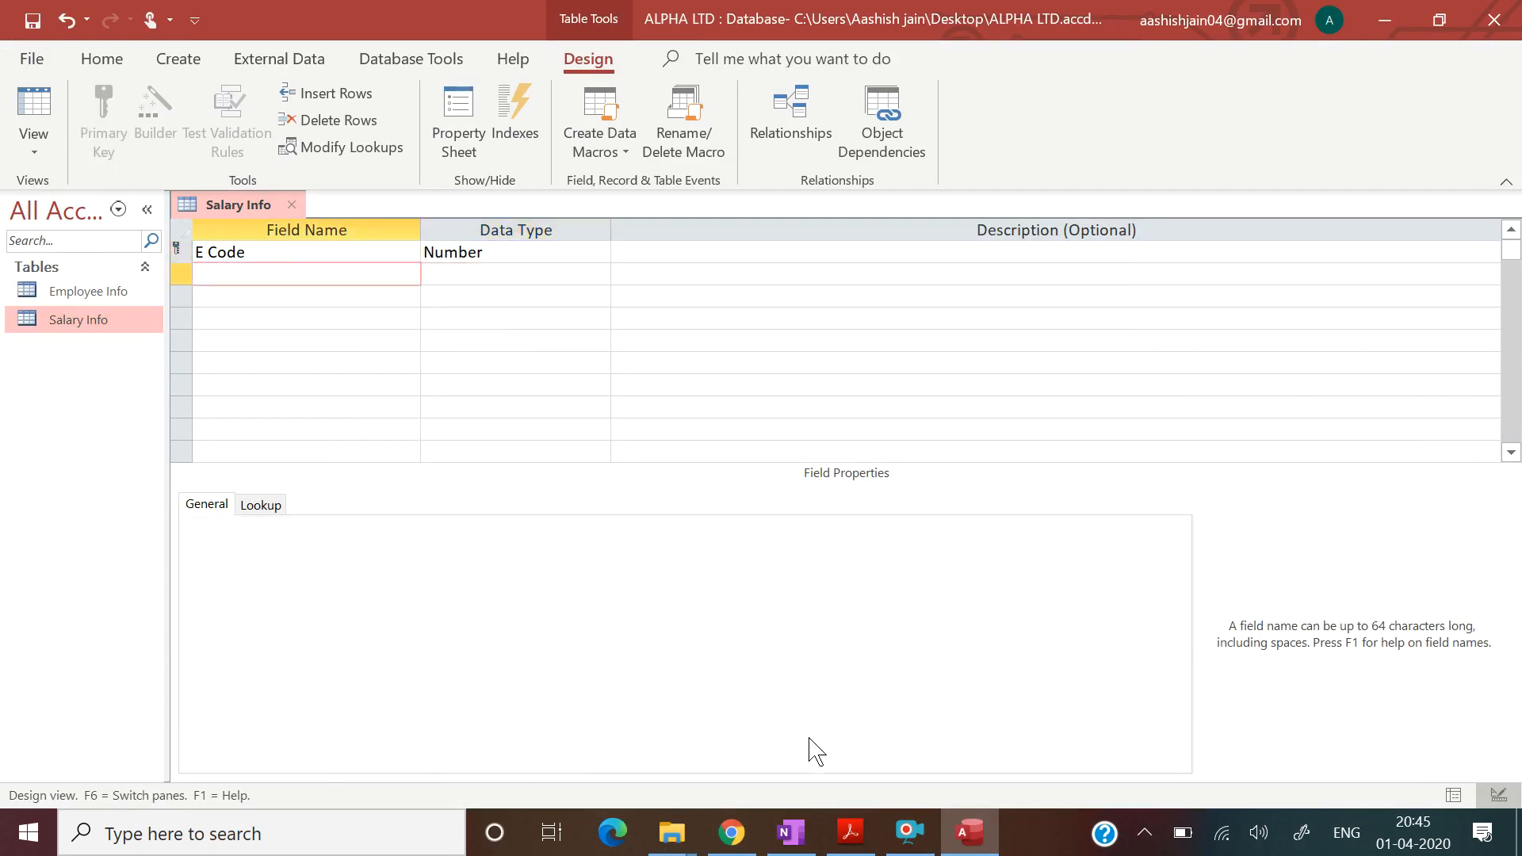
left_click(846, 842)
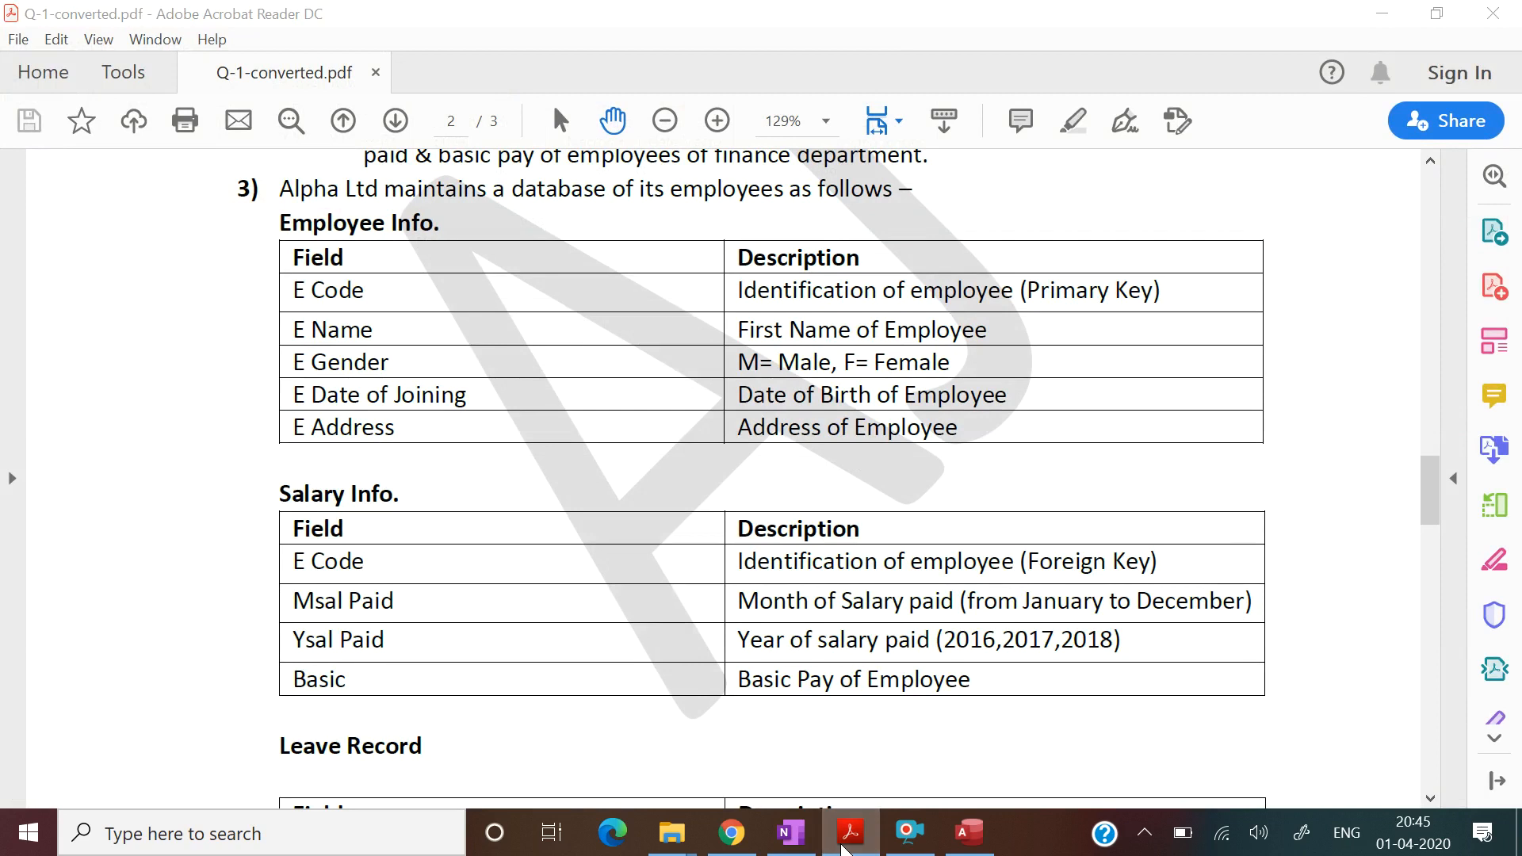
left_click(846, 845)
type("M")
key("Caps_Lock")
type("sa")
key("Tab")
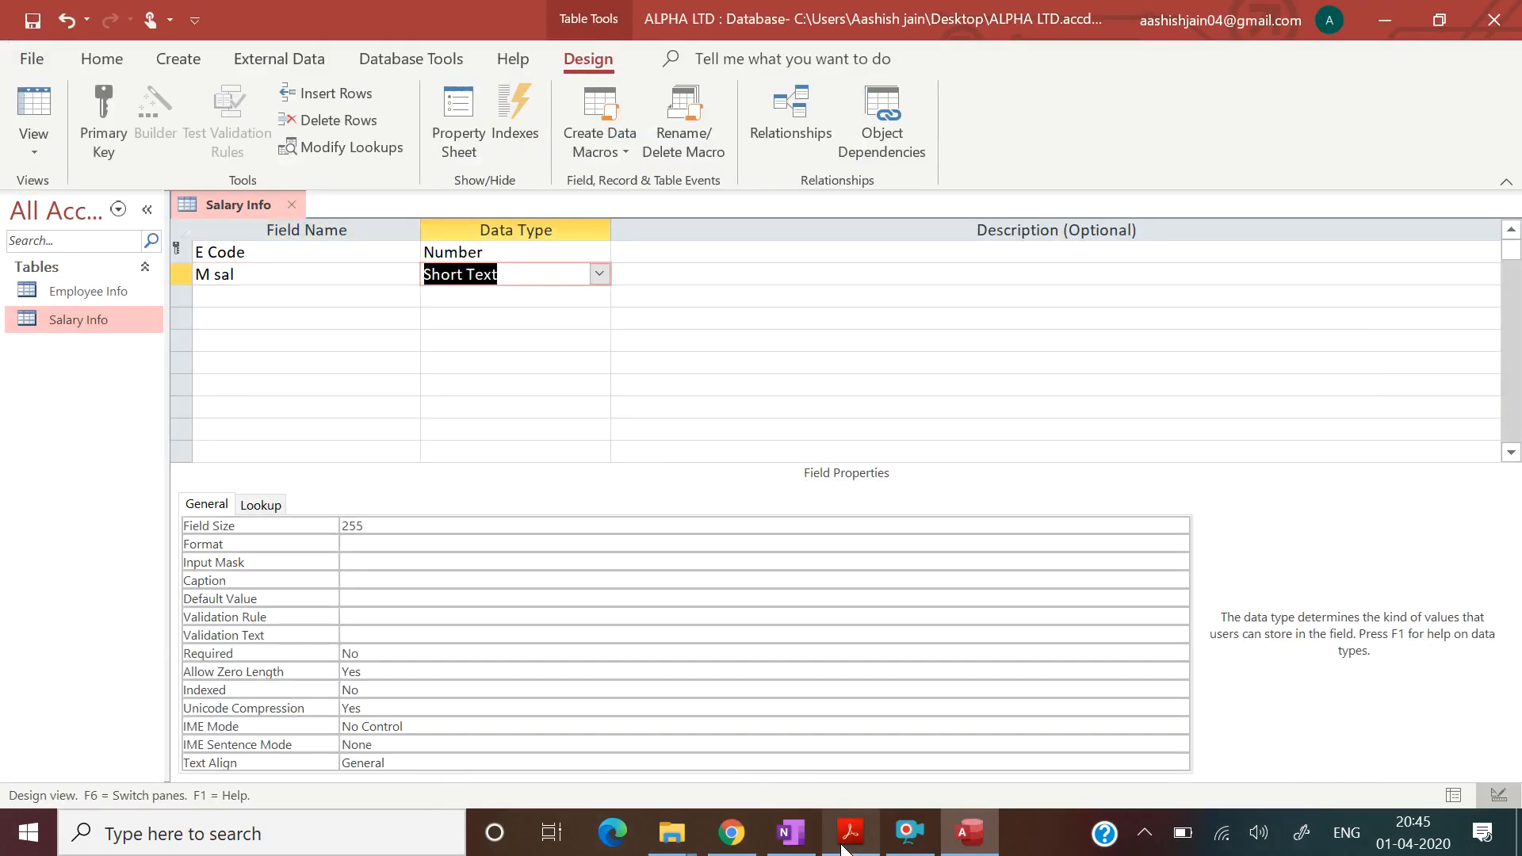
Start the Lookup Wizard for the M sal field and choose to supply the list values manually.
left_click(600, 274)
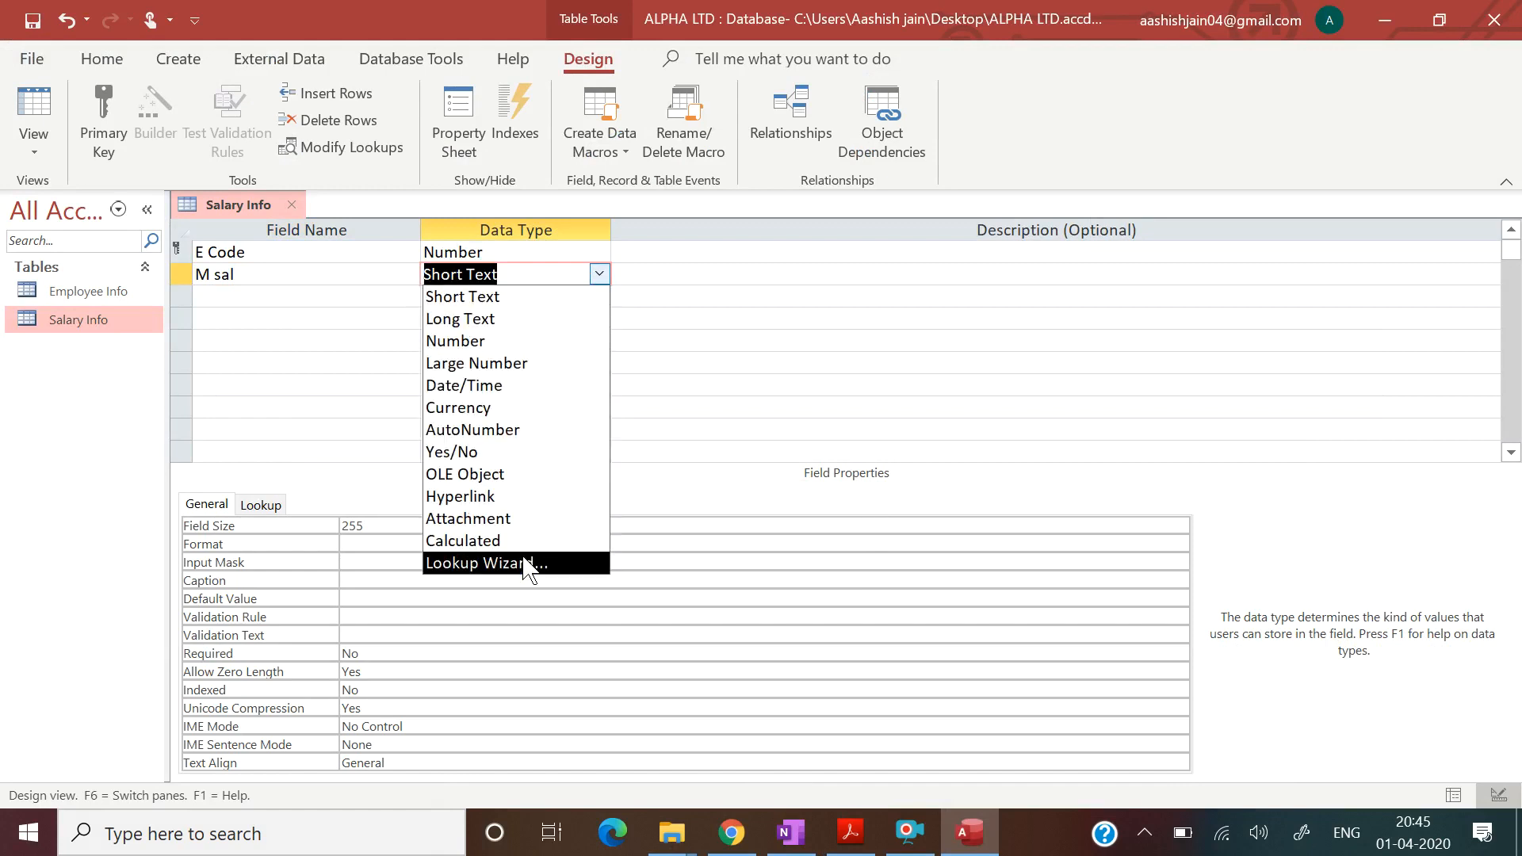
left_click(528, 563)
left_click(649, 304)
left_click(899, 505)
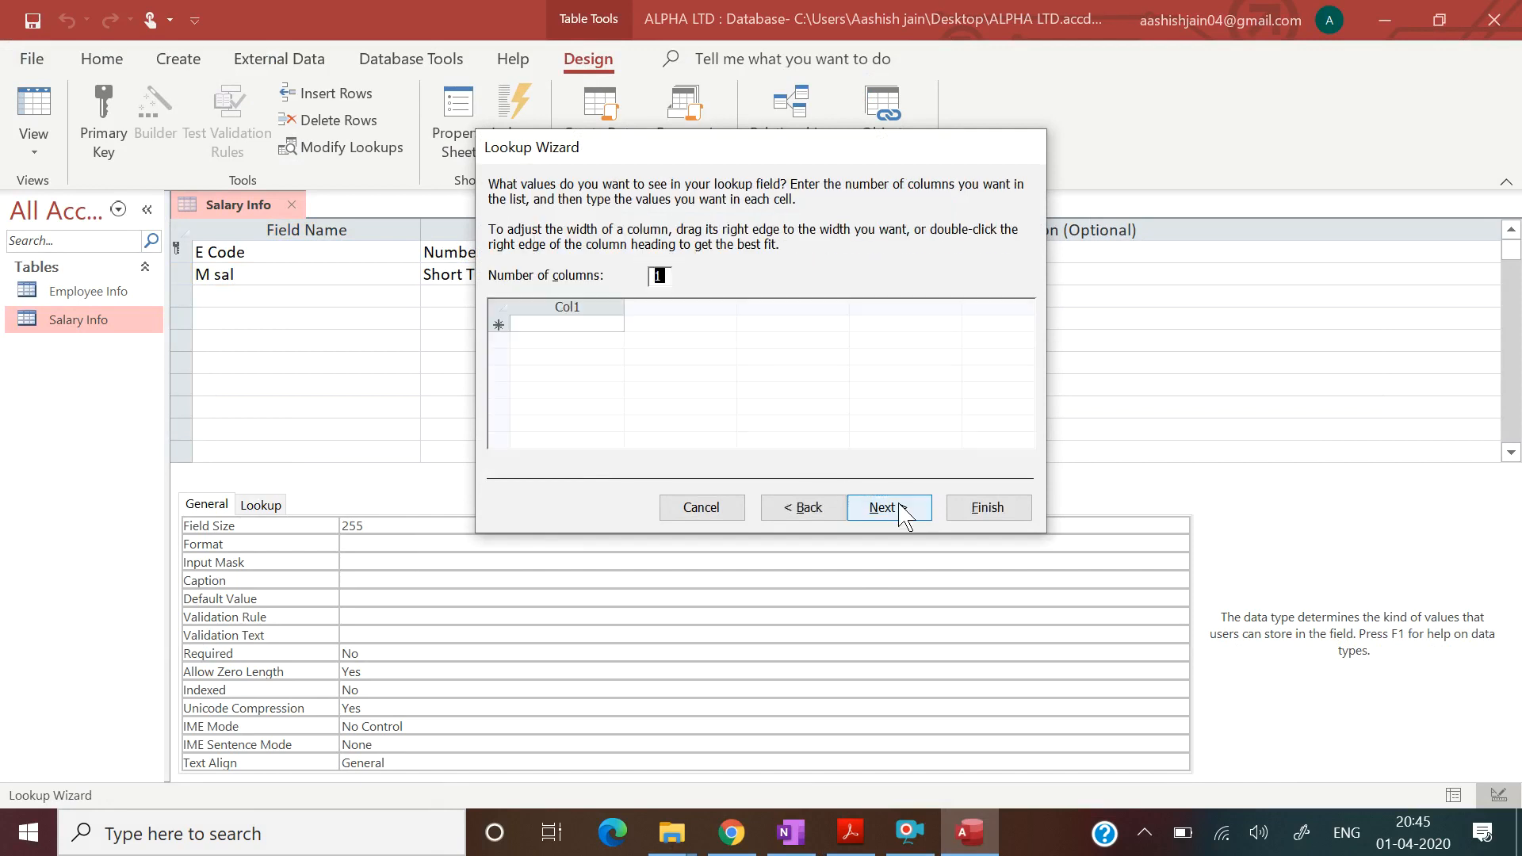
Enter JAN, FEB, MAR, APR and MAY as the first lookup values for the M sal field.
left_click(601, 324)
key("Caps_Lock")
type("JAN")
key("Return")
type("FE")
type("B")
key("Return")
type("MAR")
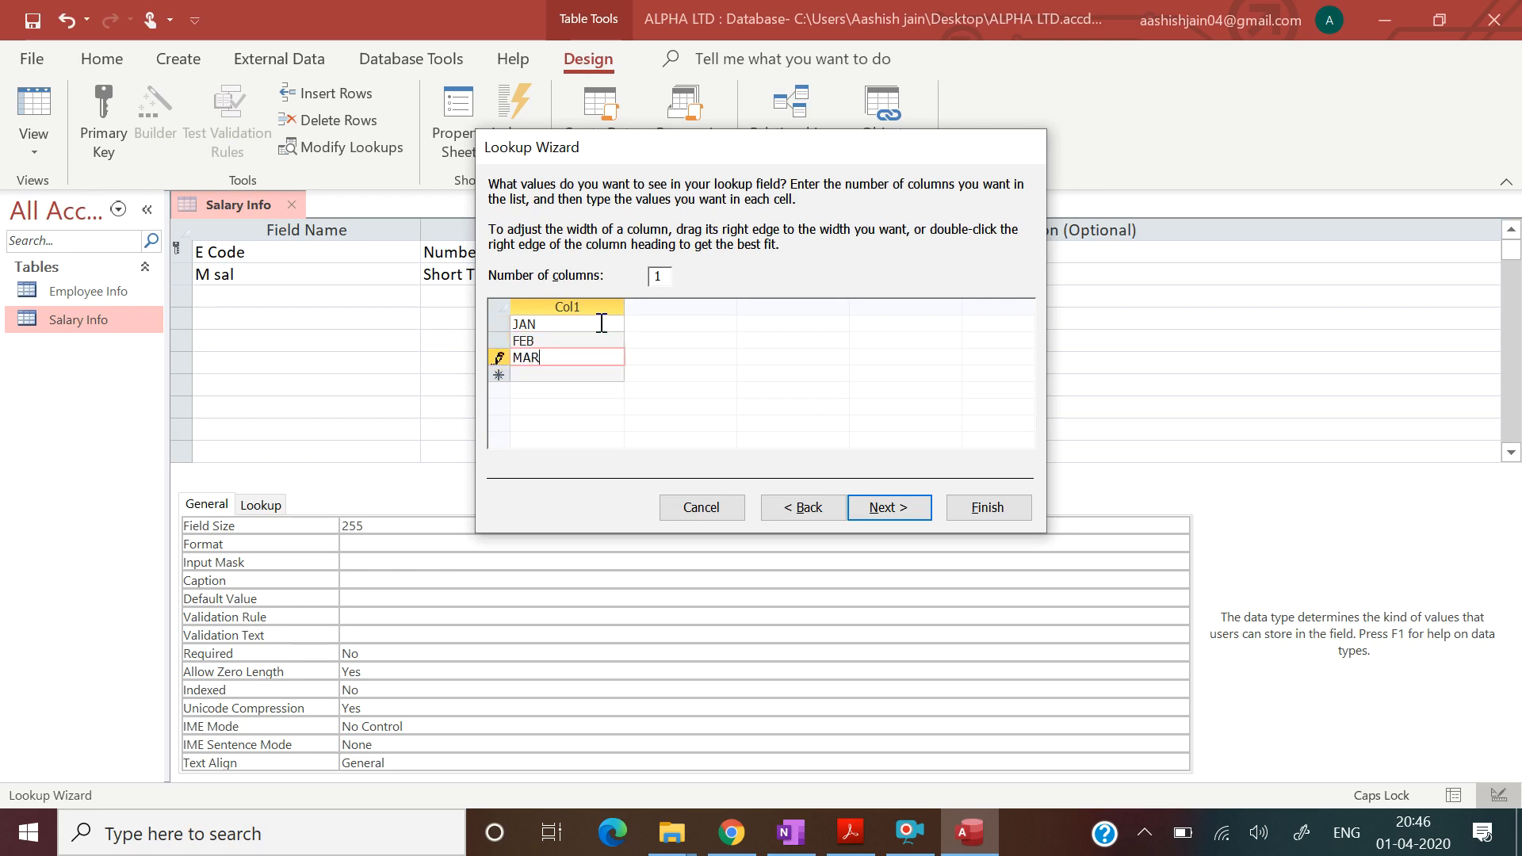
key("Return")
type("APR")
key("Return")
type("MAY")
key("Return")
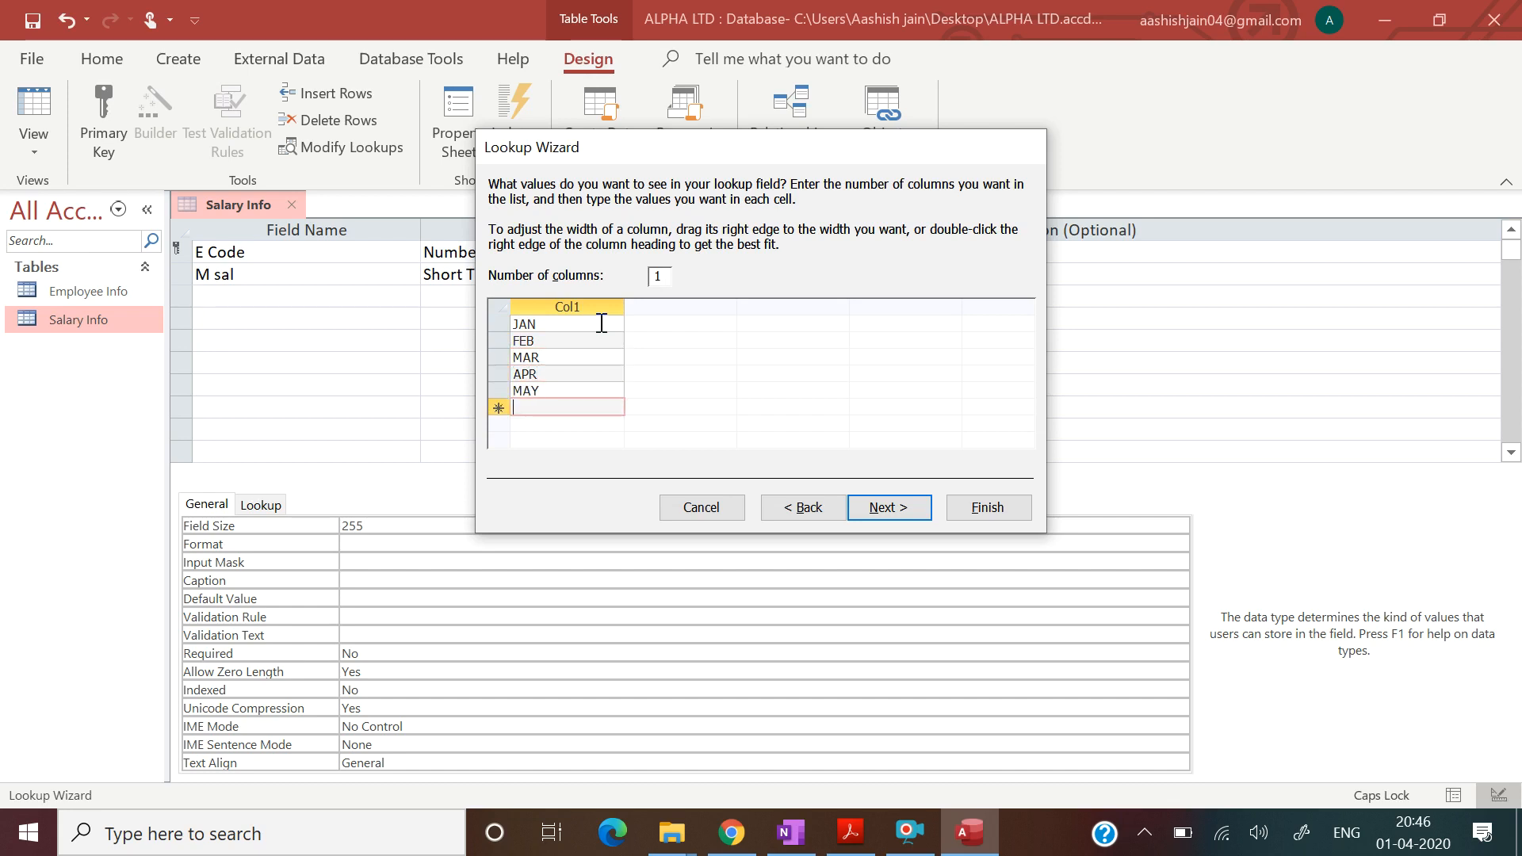
Add JUNE, JULY, AUG, SEPT, OCT, NOV and DEC to the M sal lookup values and finish the wizard.
type("JUNE")
key("Return")
type("JULY")
key("Return")
type("AUG")
key("Return")
type("SEPT")
key("Return")
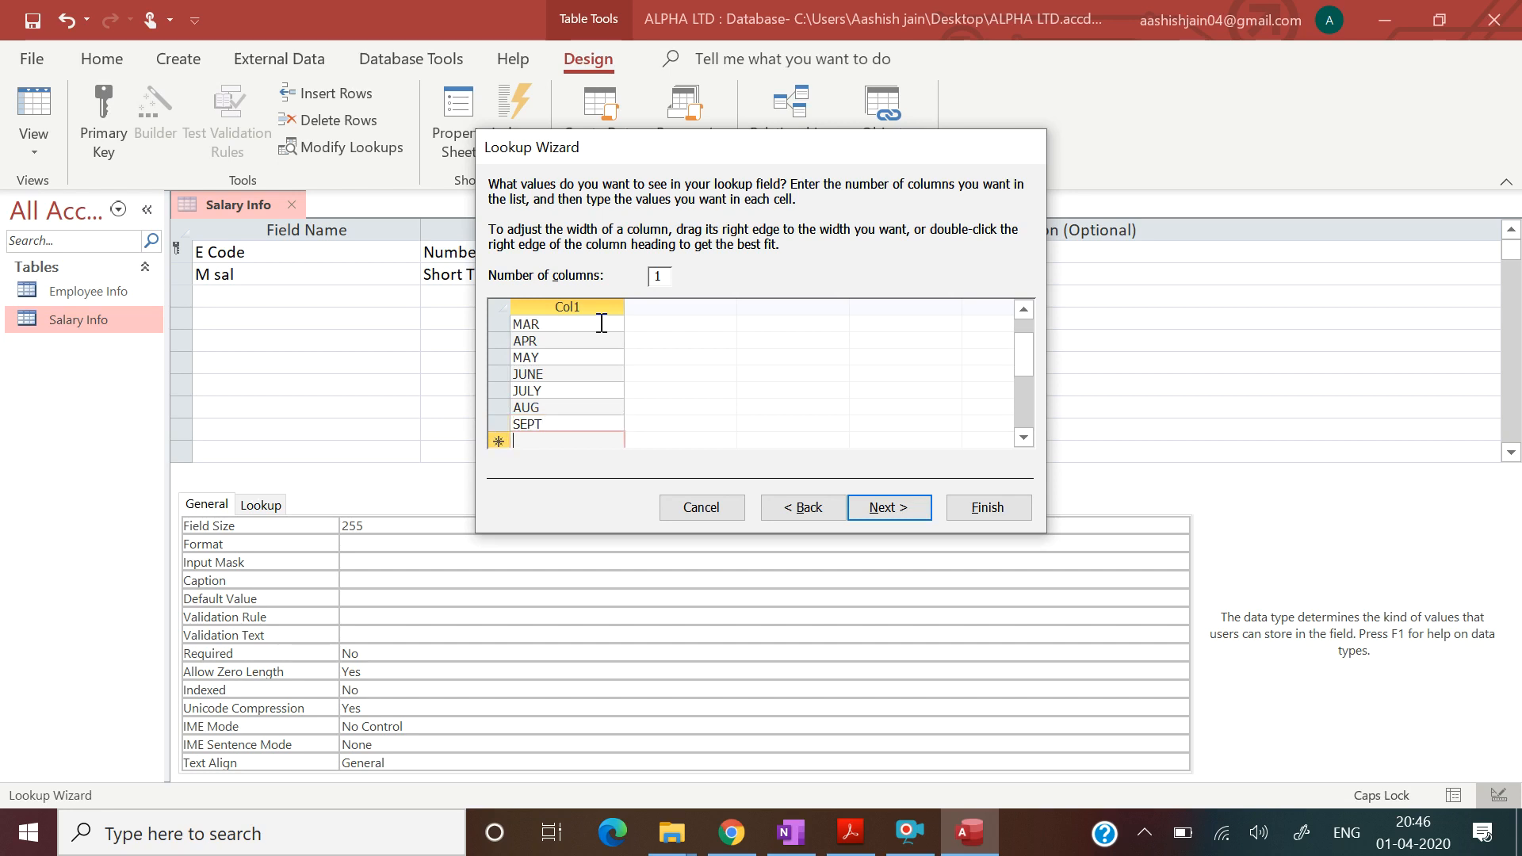
type("OCT")
key("Return")
type("NOV")
key("Return")
type("DEC")
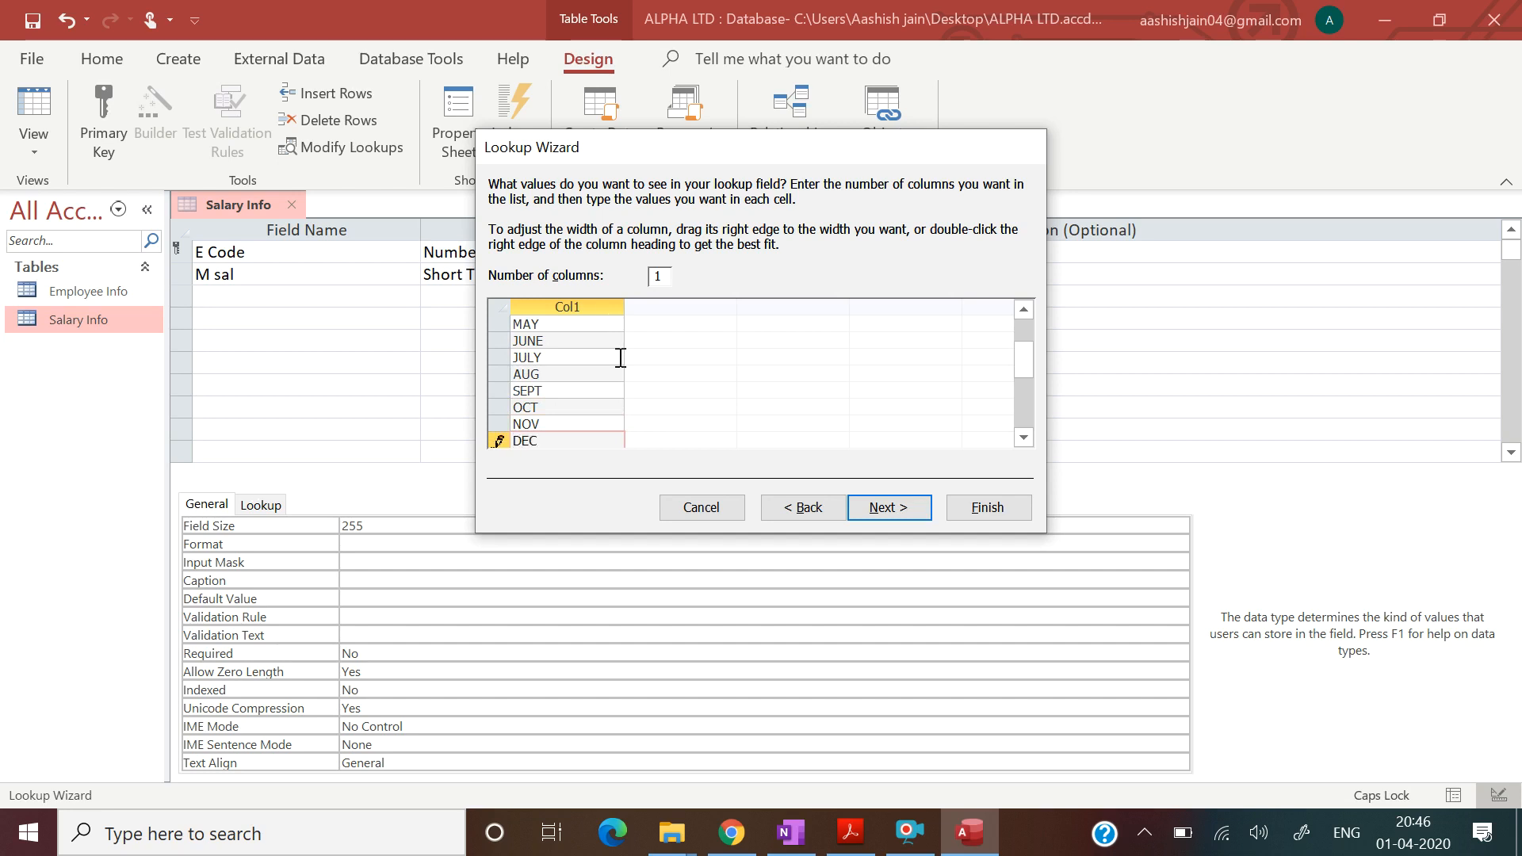
left_click(872, 507)
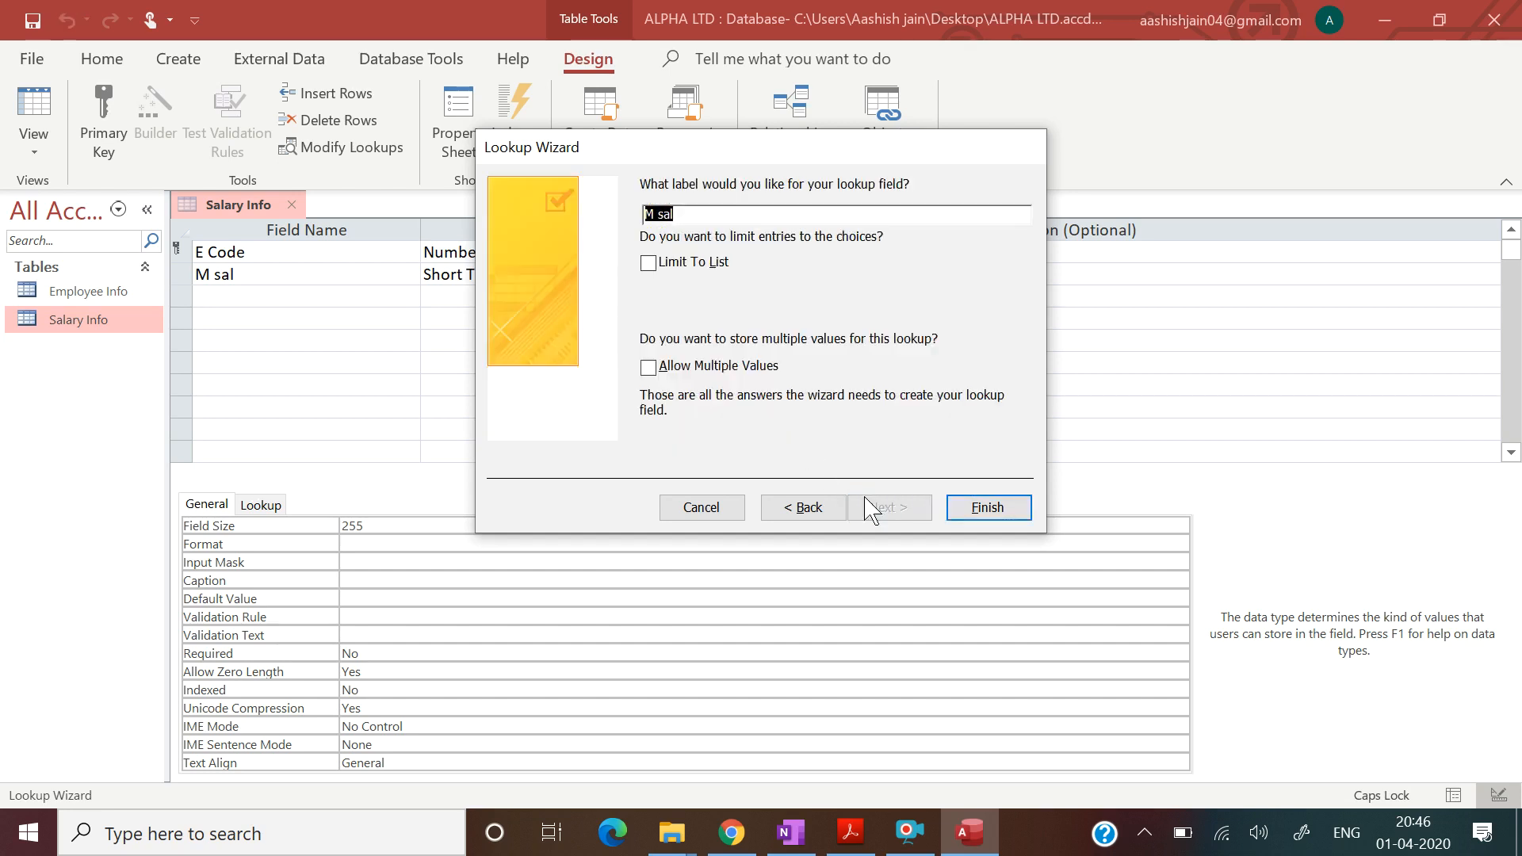
left_click(986, 510)
Add a Y sal field below M sal in the Salary Info table.
left_click(330, 299)
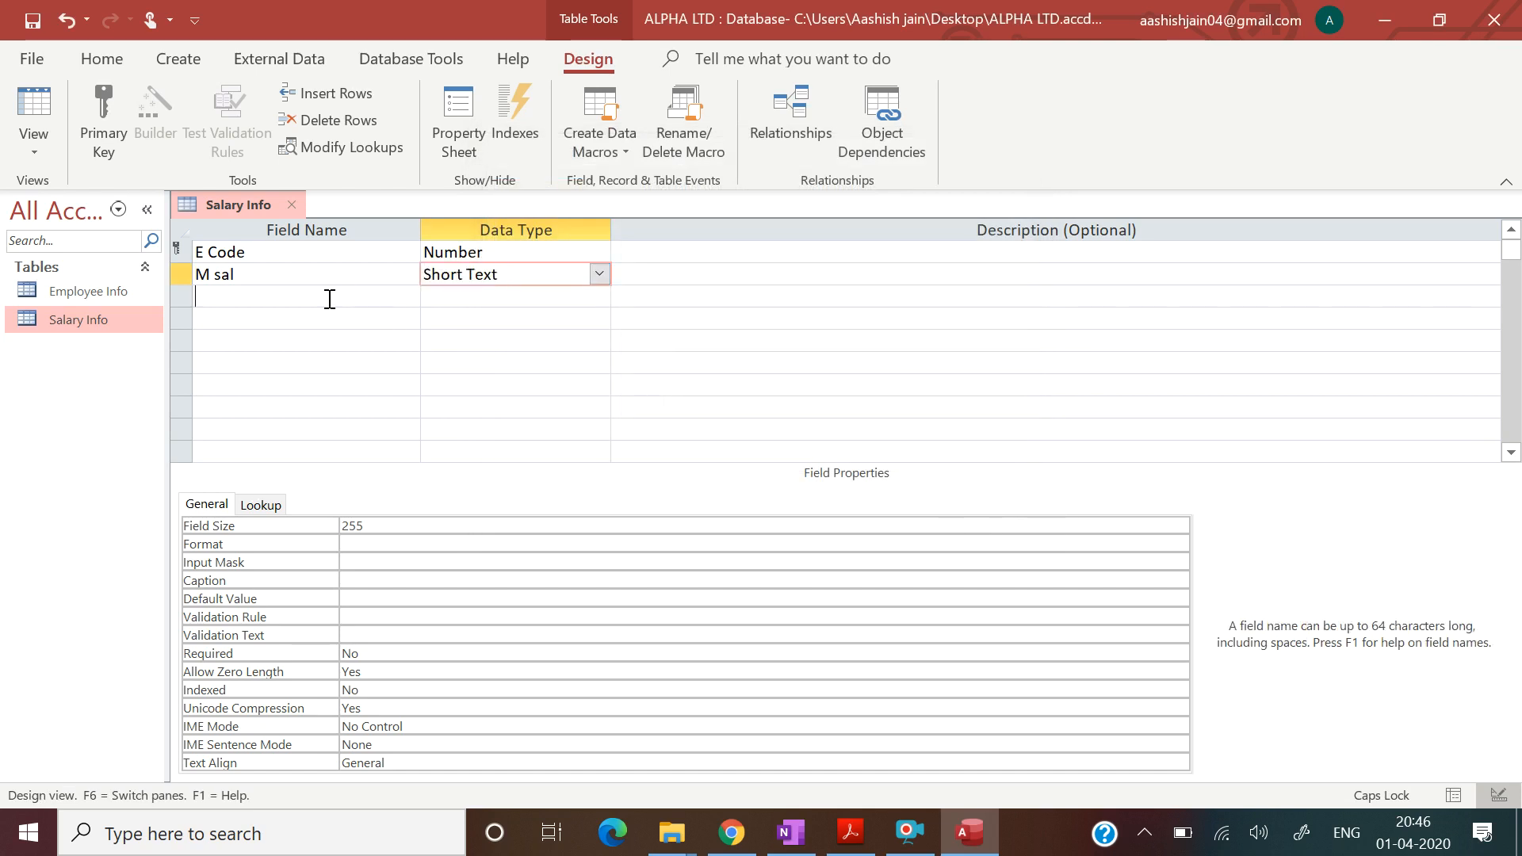
type("Y")
key("Caps_Lock")
type("sal")
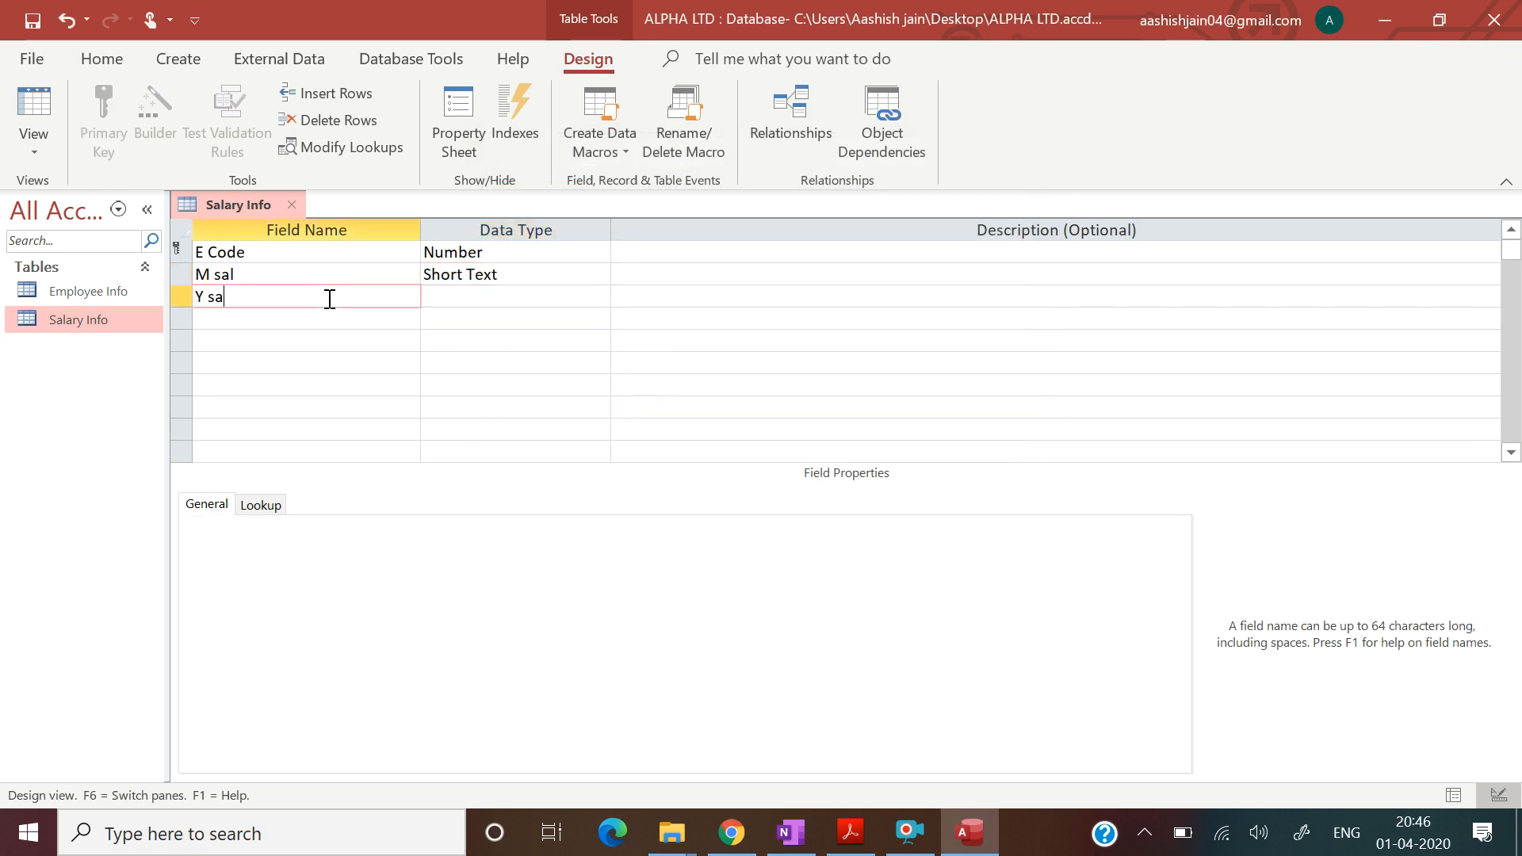
key("BackSpace")
type("l")
key("Tab")
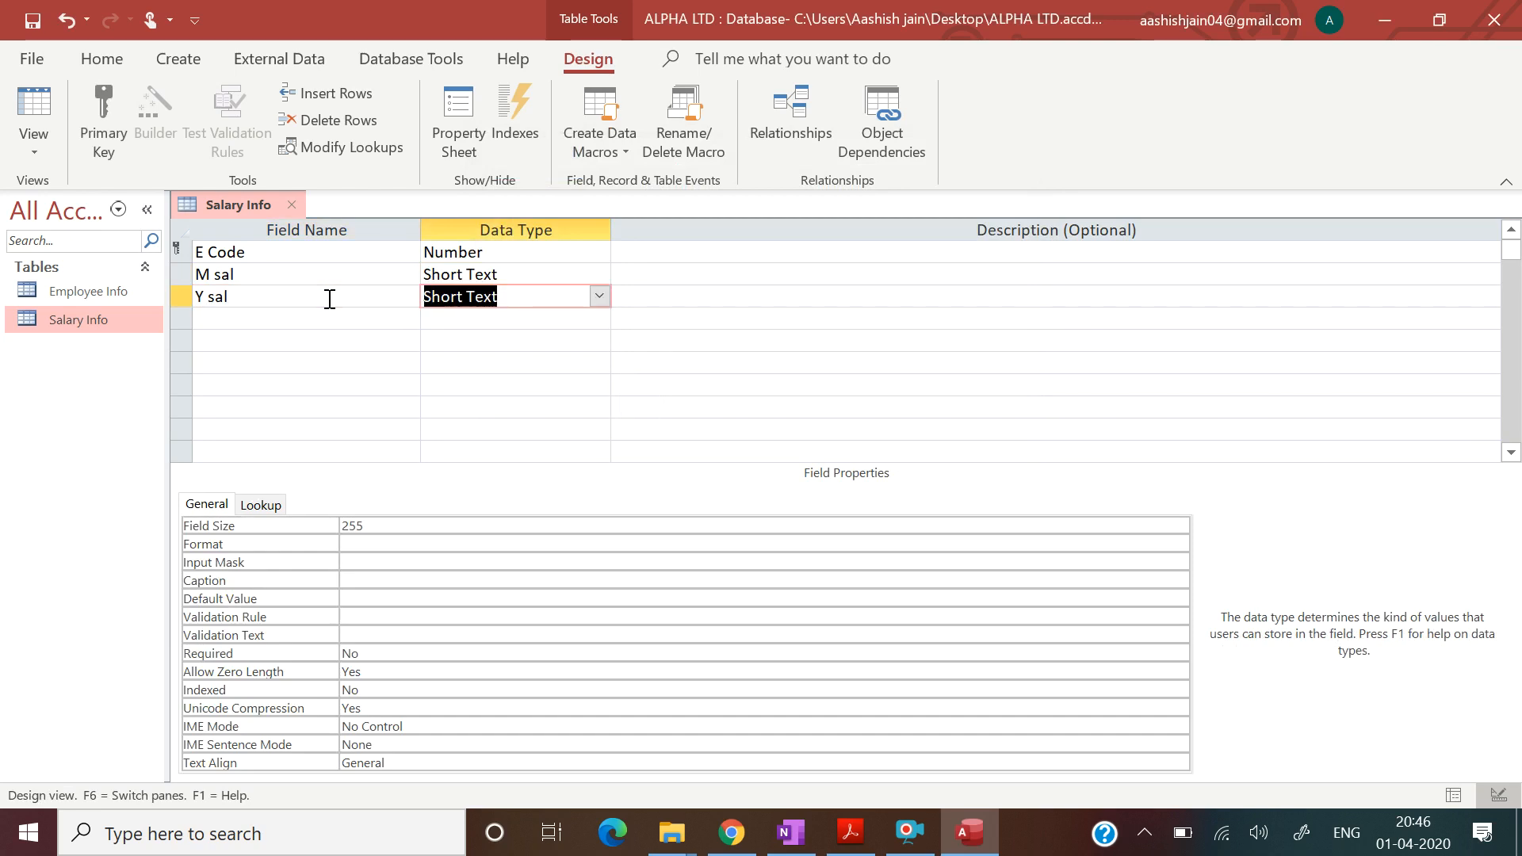
Check the PDF for the salary years and start the Lookup Wizard for Y sal with manually supplied values.
left_click(846, 833)
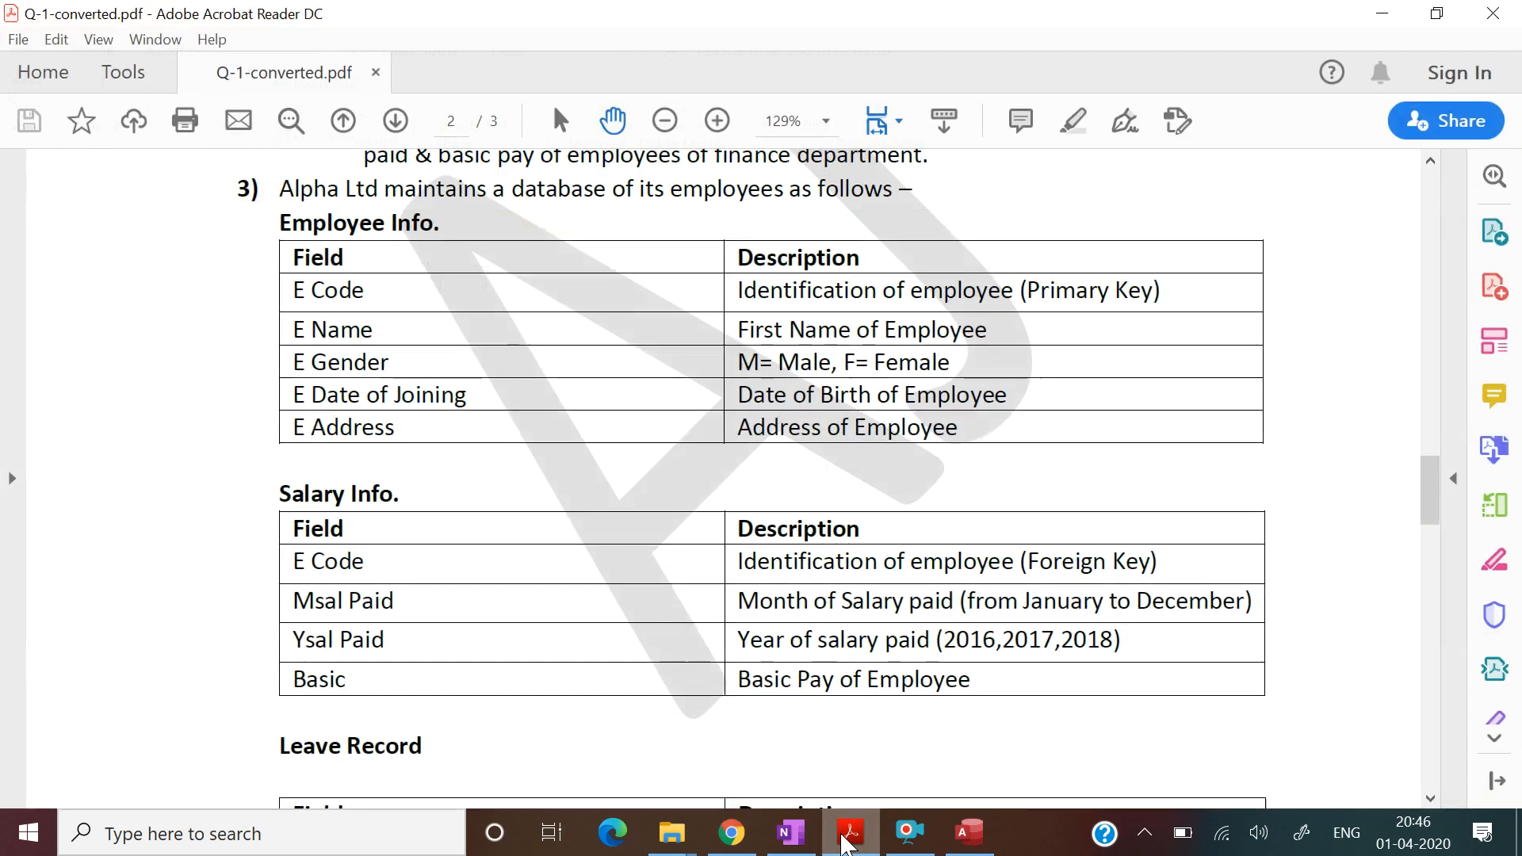
left_click(846, 834)
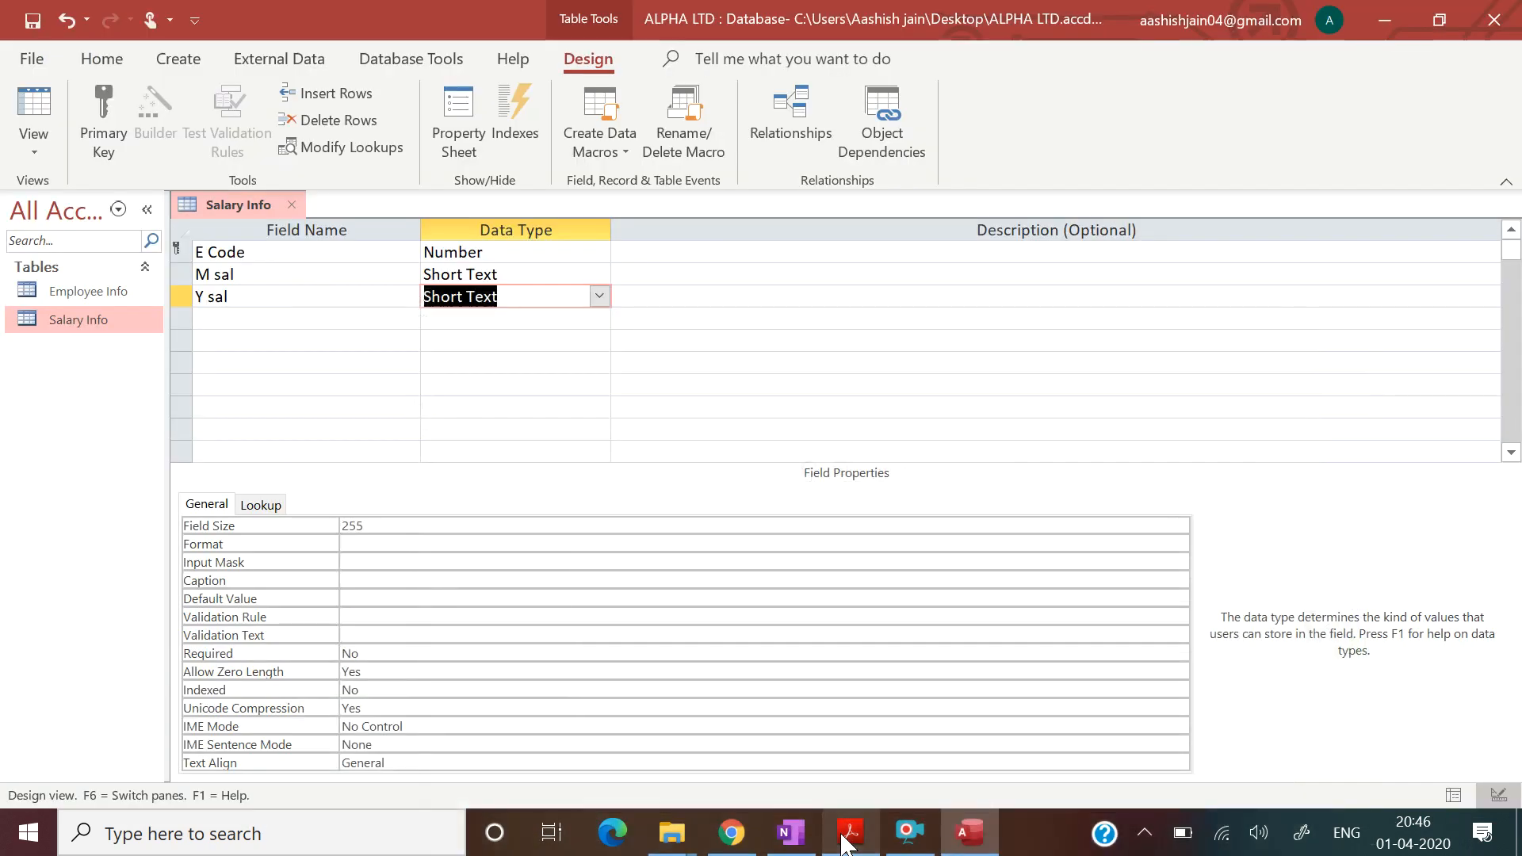
left_click(599, 296)
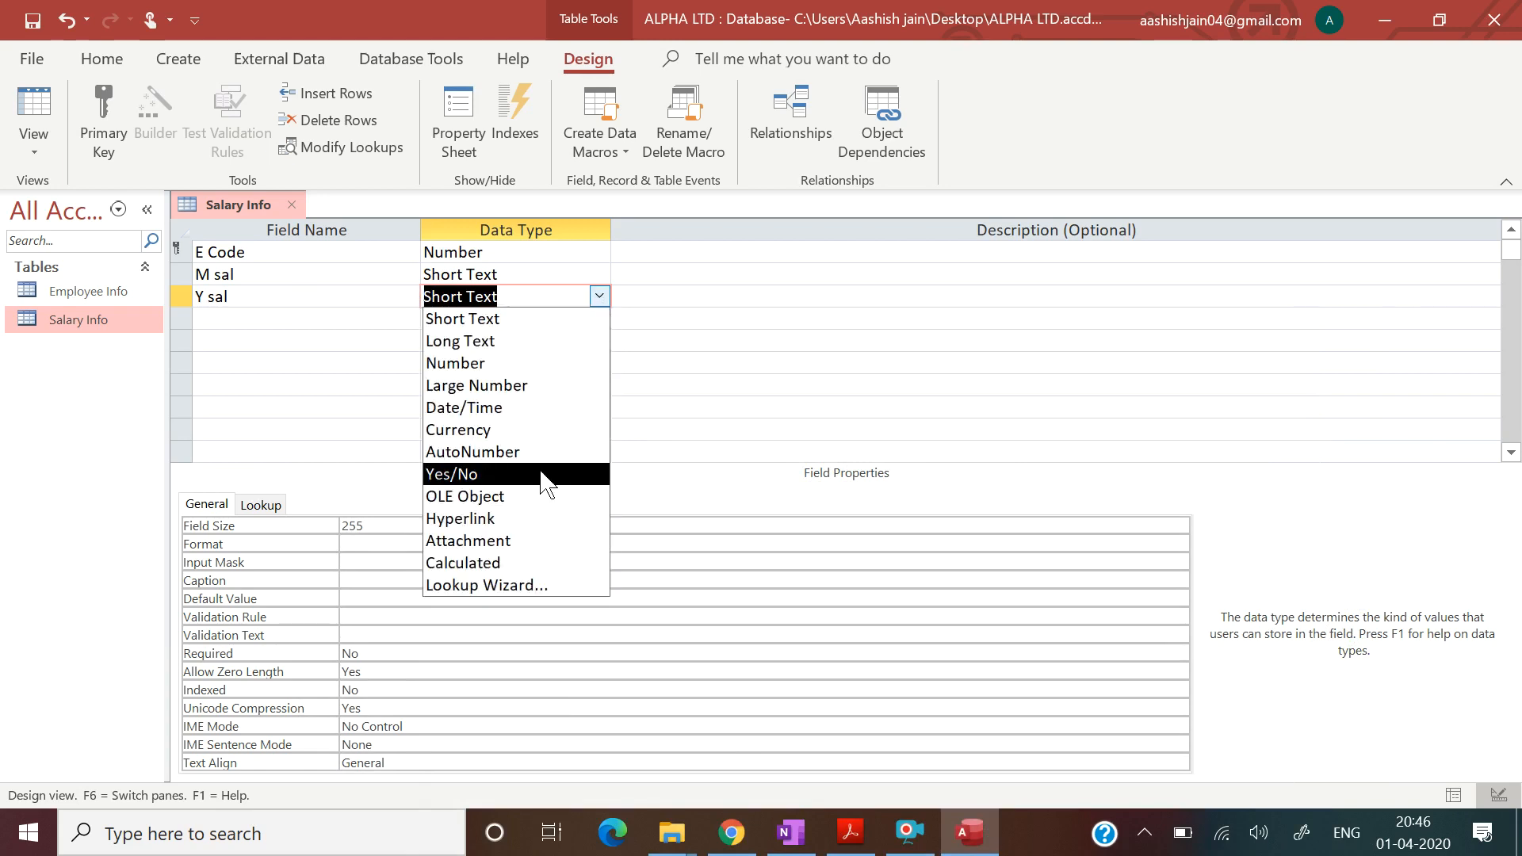
left_click(534, 584)
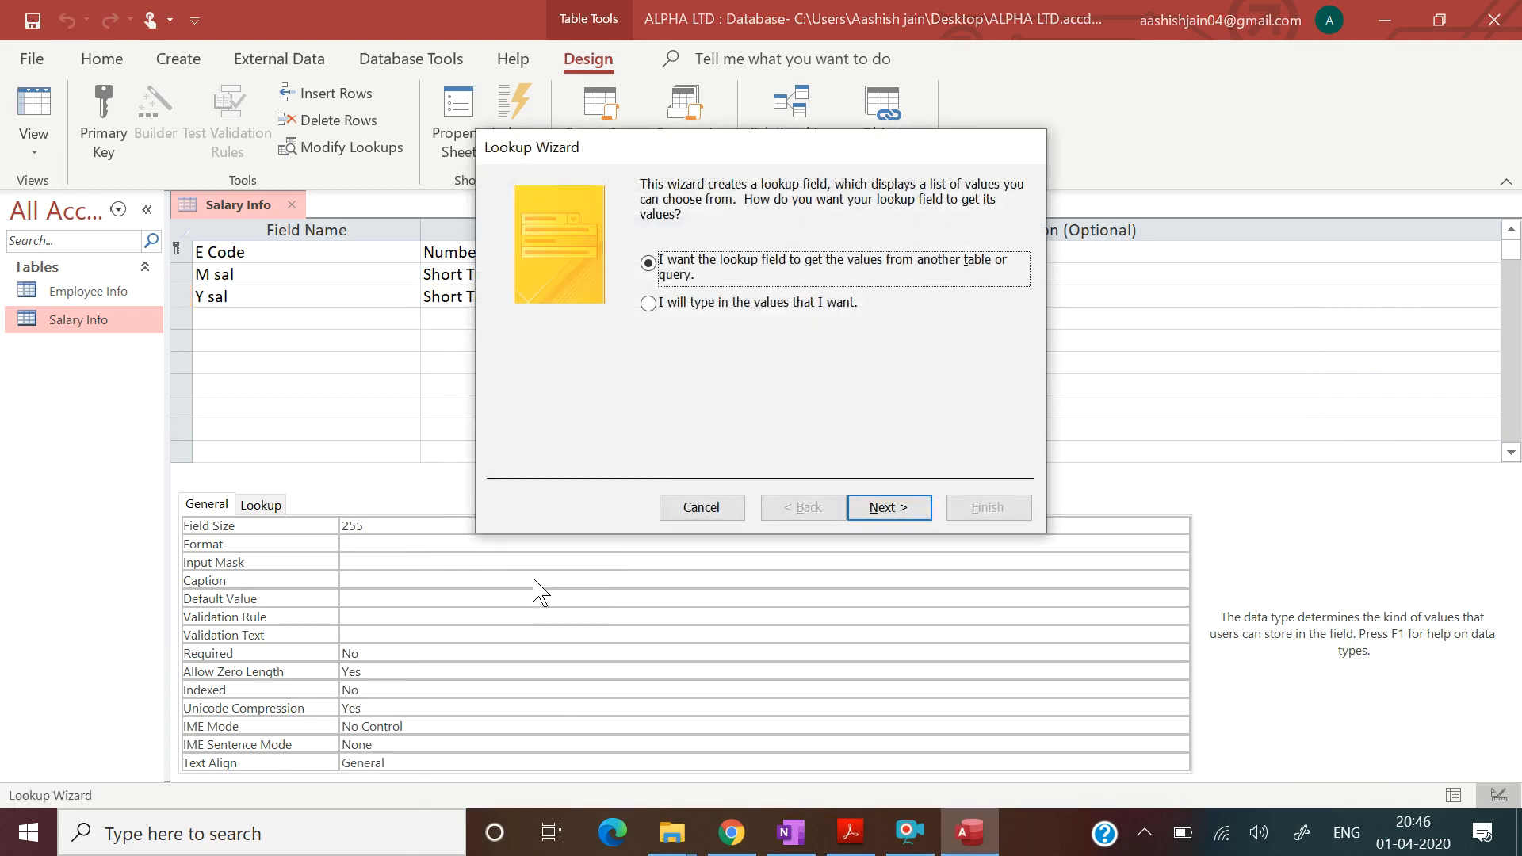
left_click(648, 303)
left_click(880, 508)
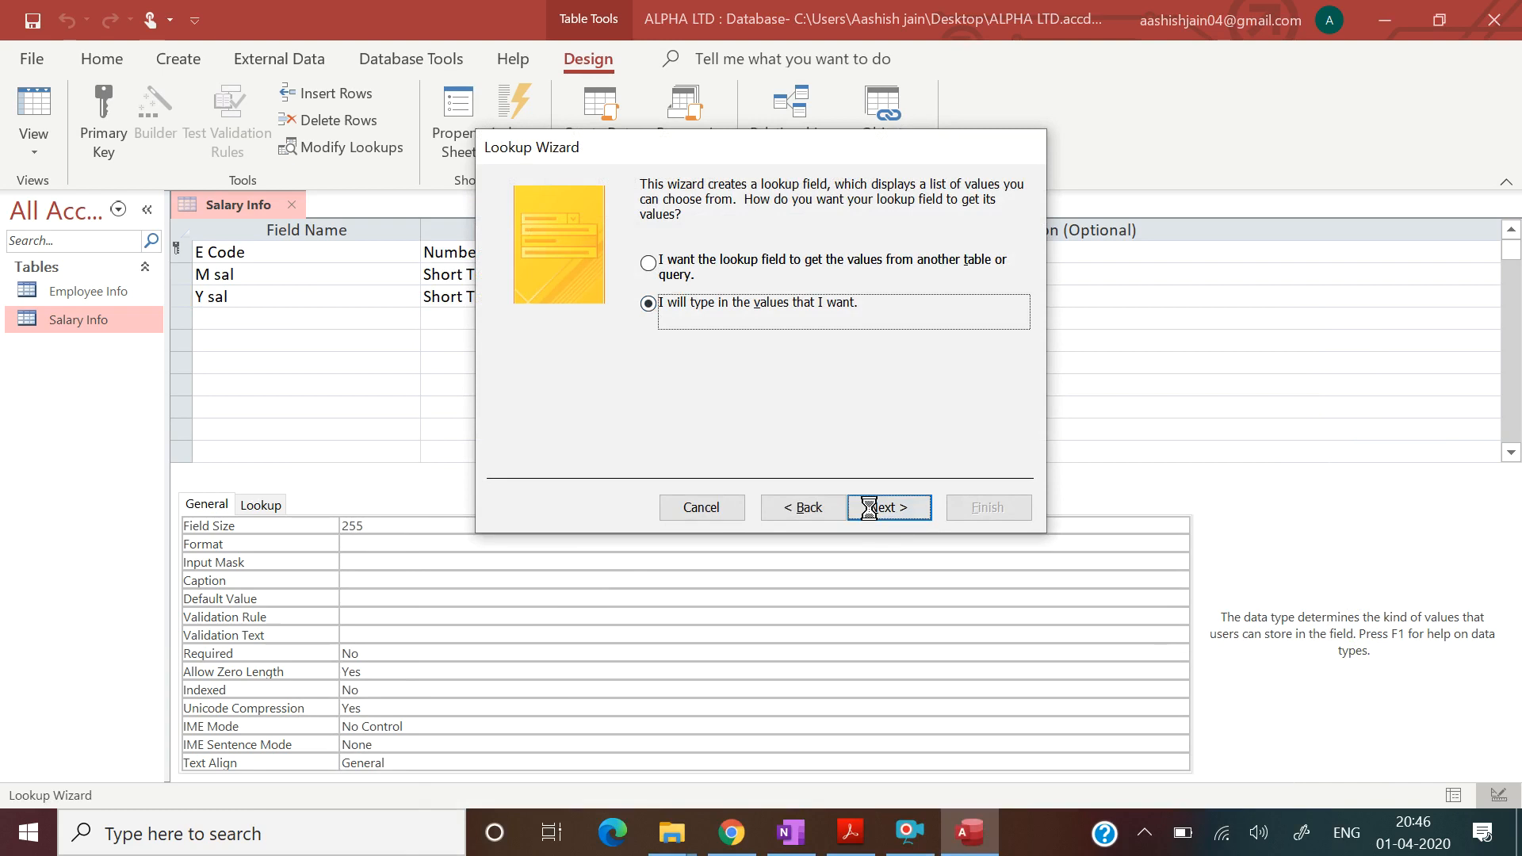
Enter 2016, 2017 and 2018 as the Y sal lookup values and finish the wizard.
left_click(575, 324)
type("2016")
key("Down")
type("2017")
key("Down")
type("2018")
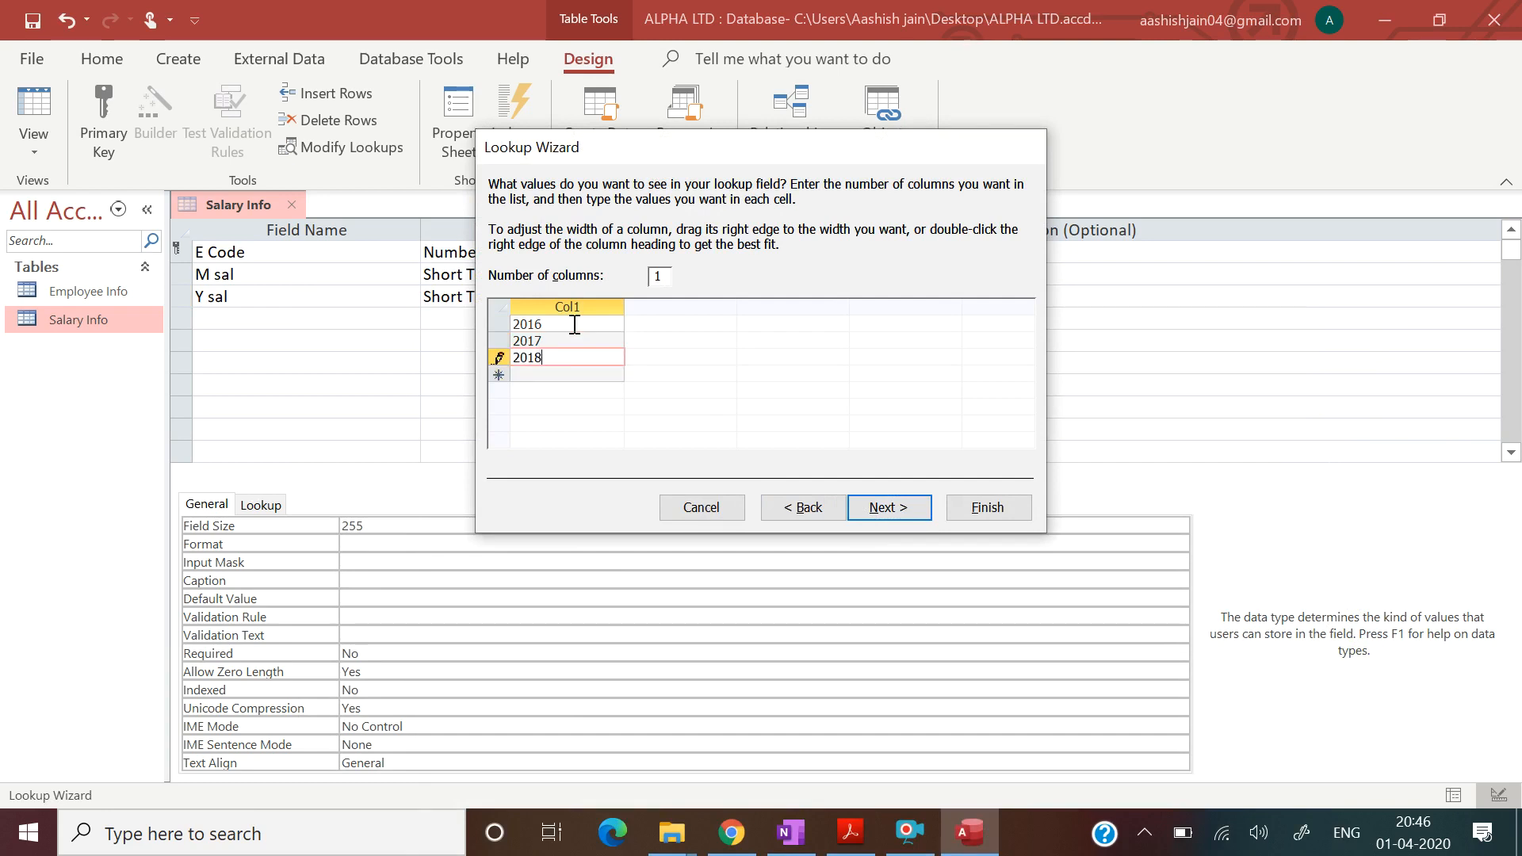
left_click(886, 507)
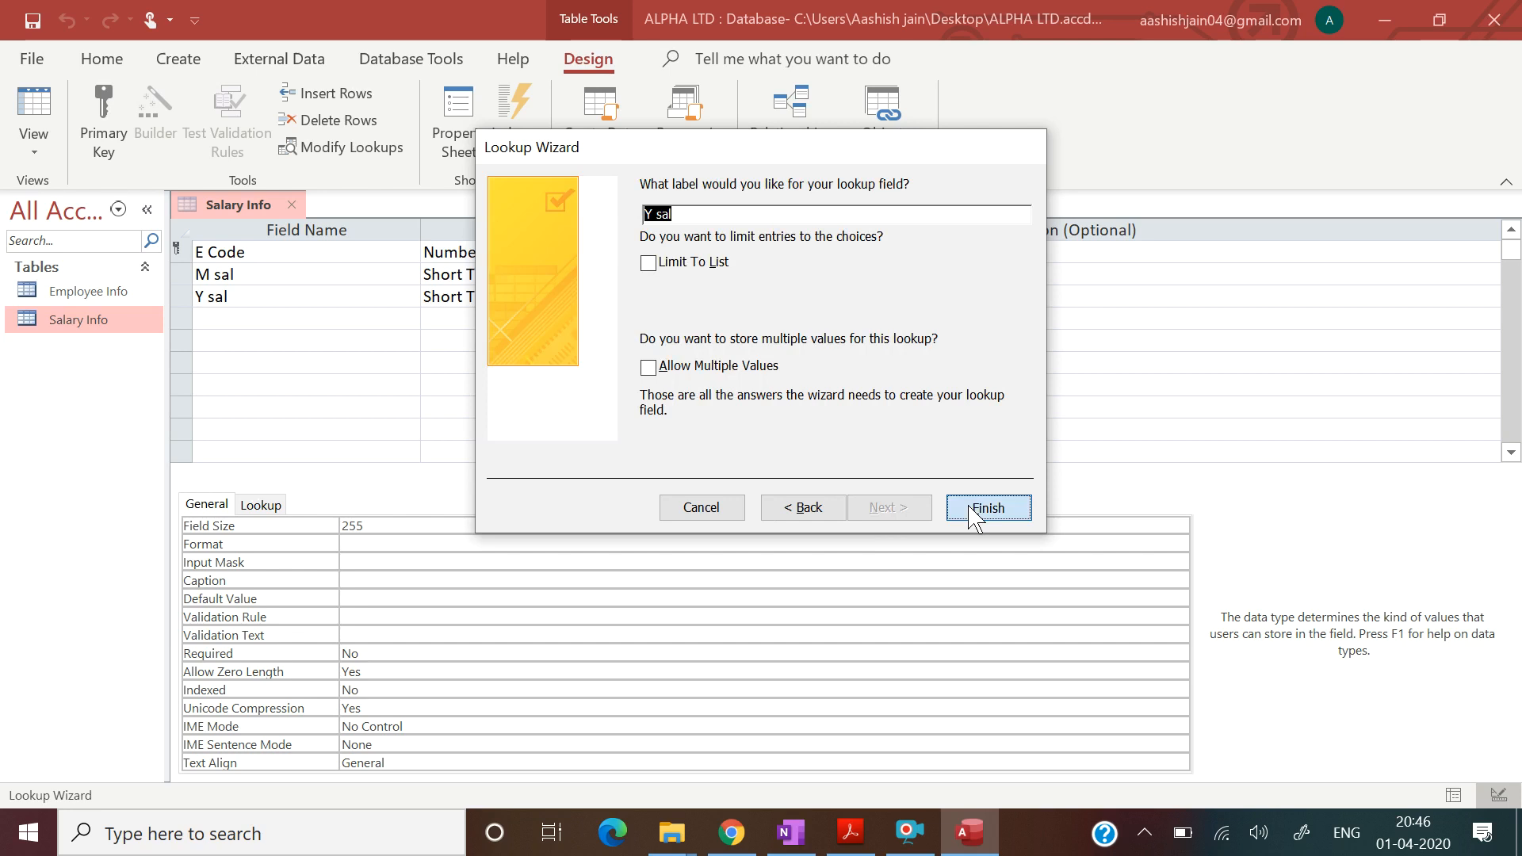
left_click(971, 511)
Add a Basic field below Y sal, as listed in the PDF, and set its data type to Currency.
left_click(328, 320)
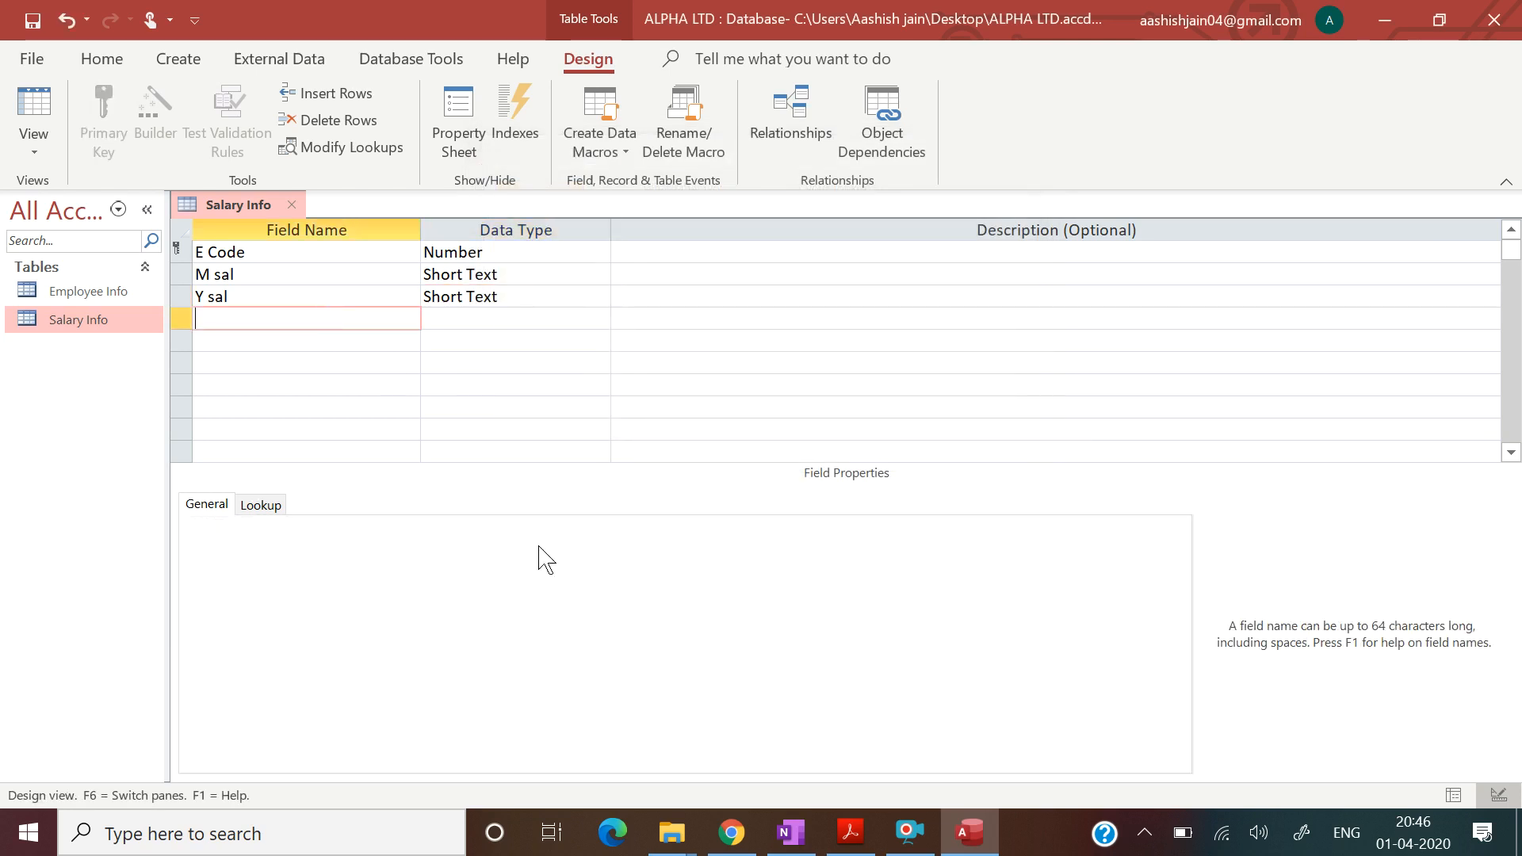
left_click(844, 834)
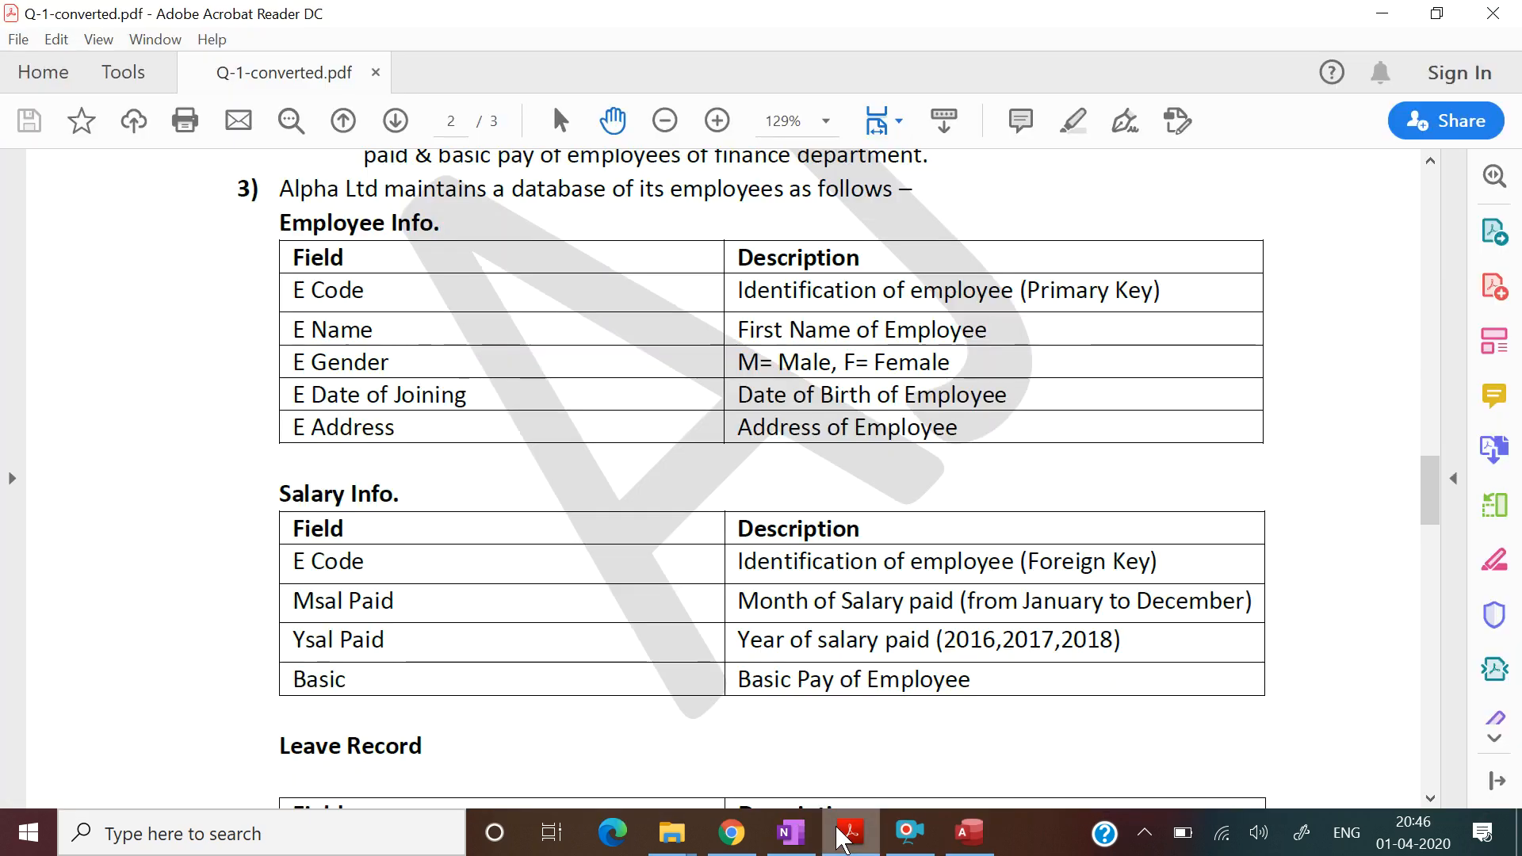
left_click(845, 834)
key("Caps_Lock")
type("B")
key("Caps_Lock")
type("asic")
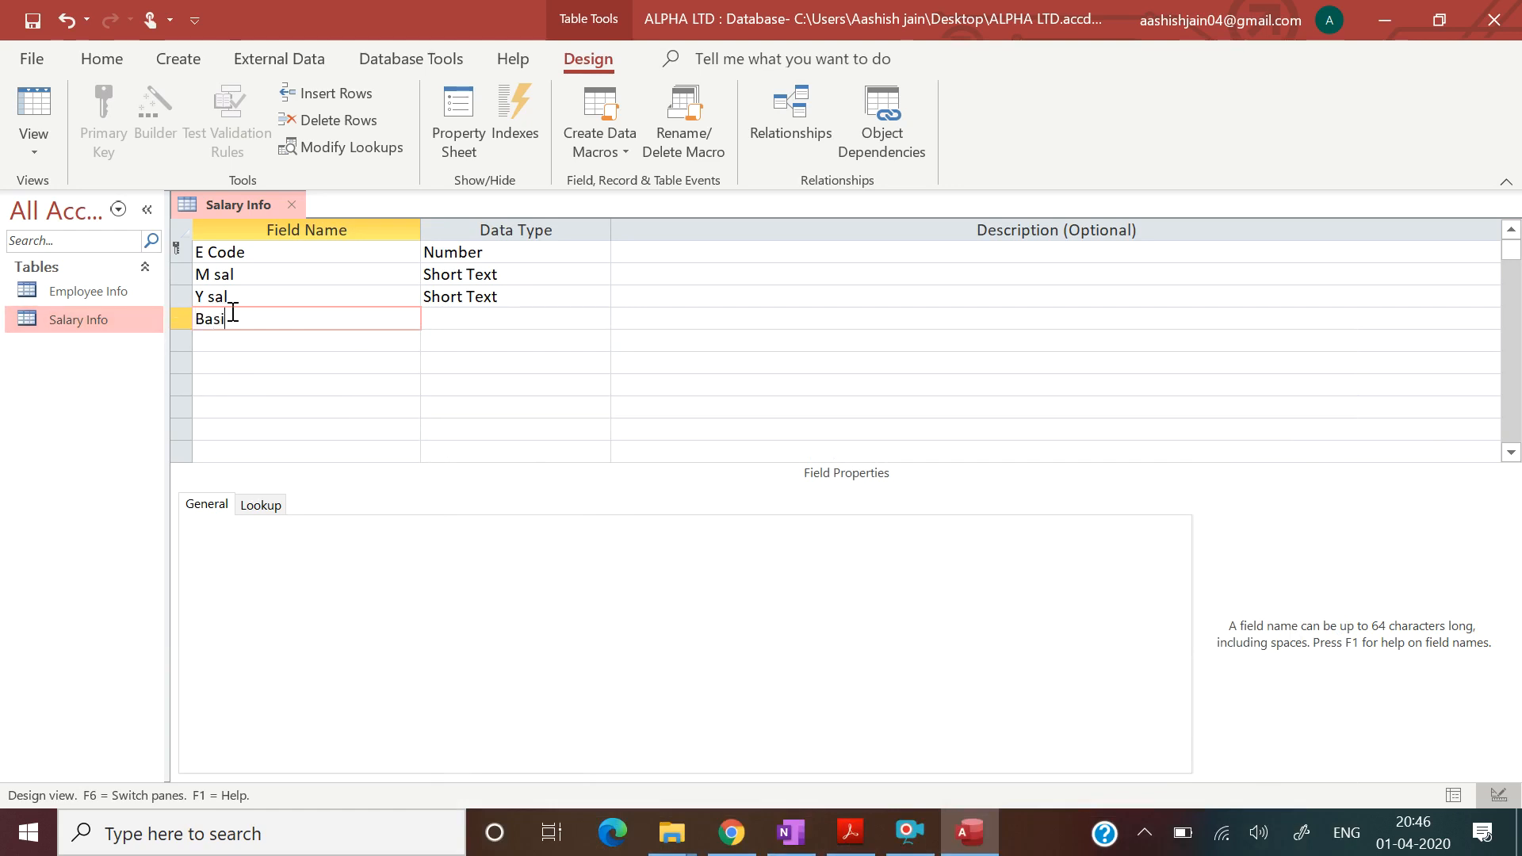
key("Tab")
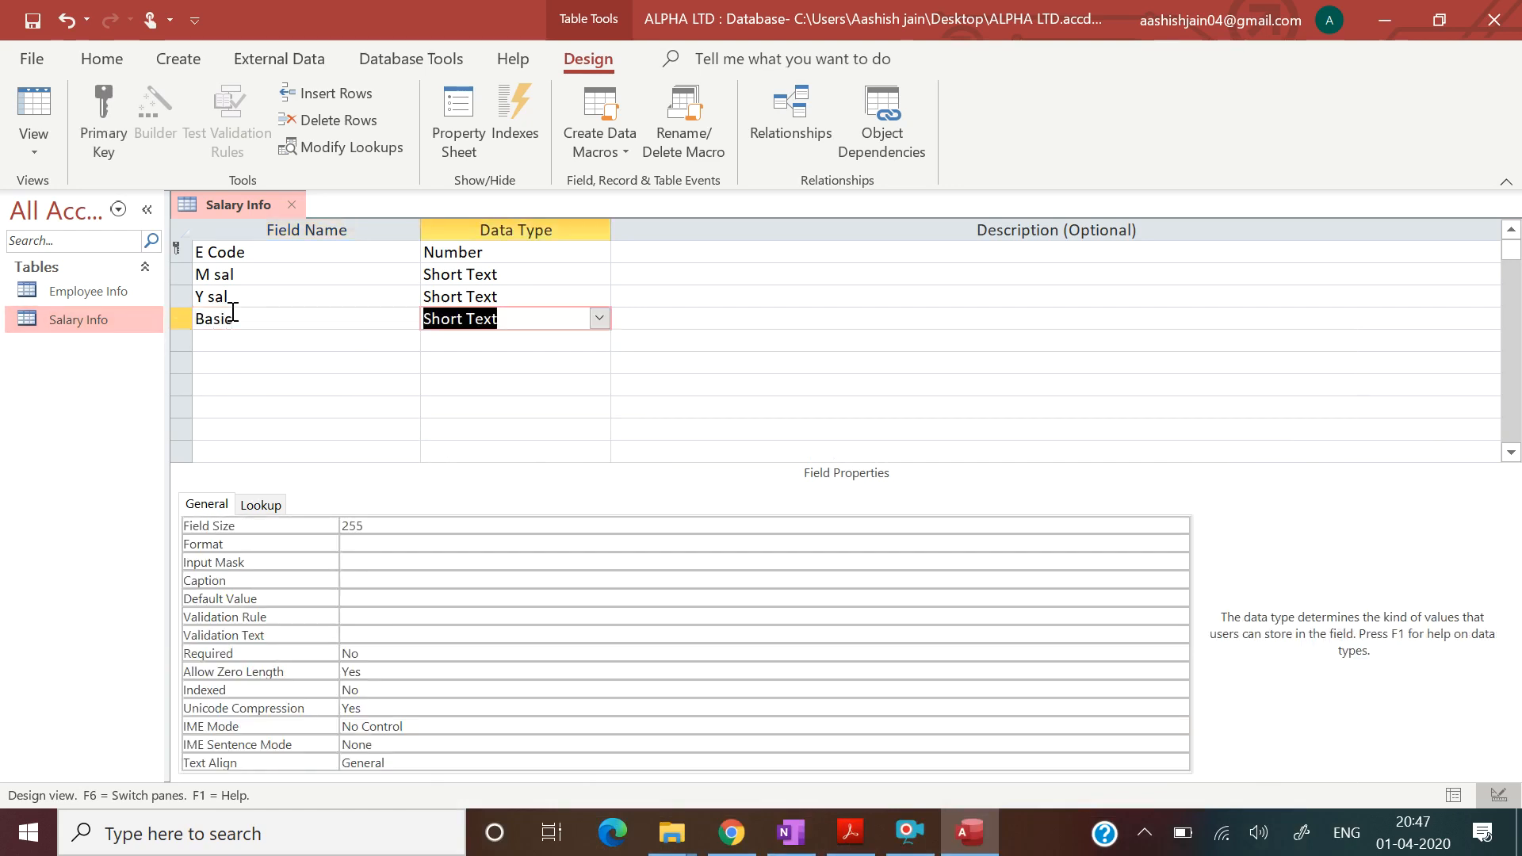
left_click(599, 318)
left_click(527, 453)
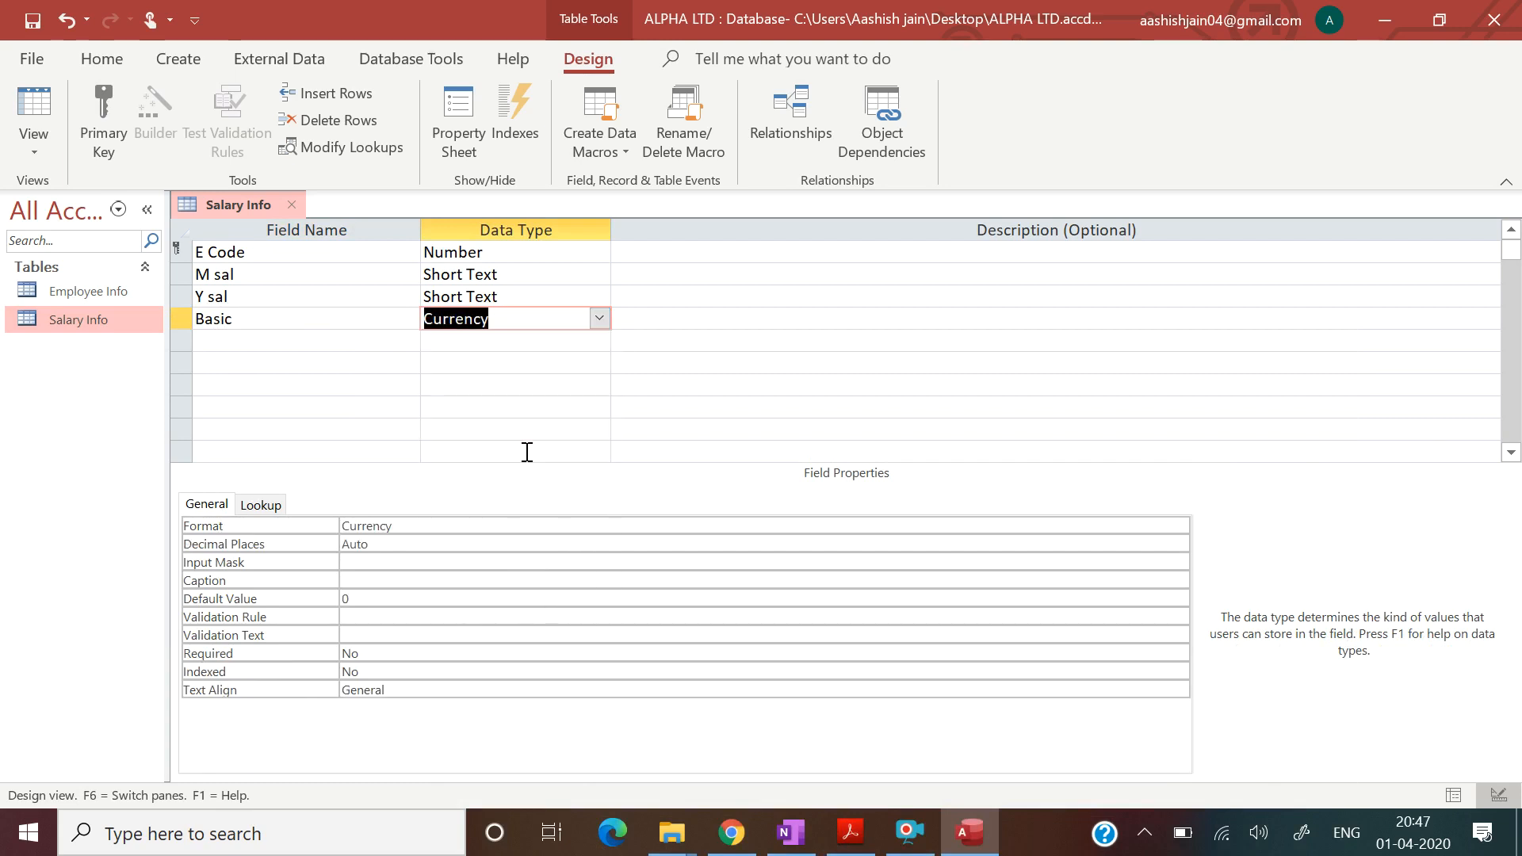
Consult the PDF's basic salary constraint and set the Basic field's validation rule to >12000 And <30000.
left_click(849, 834)
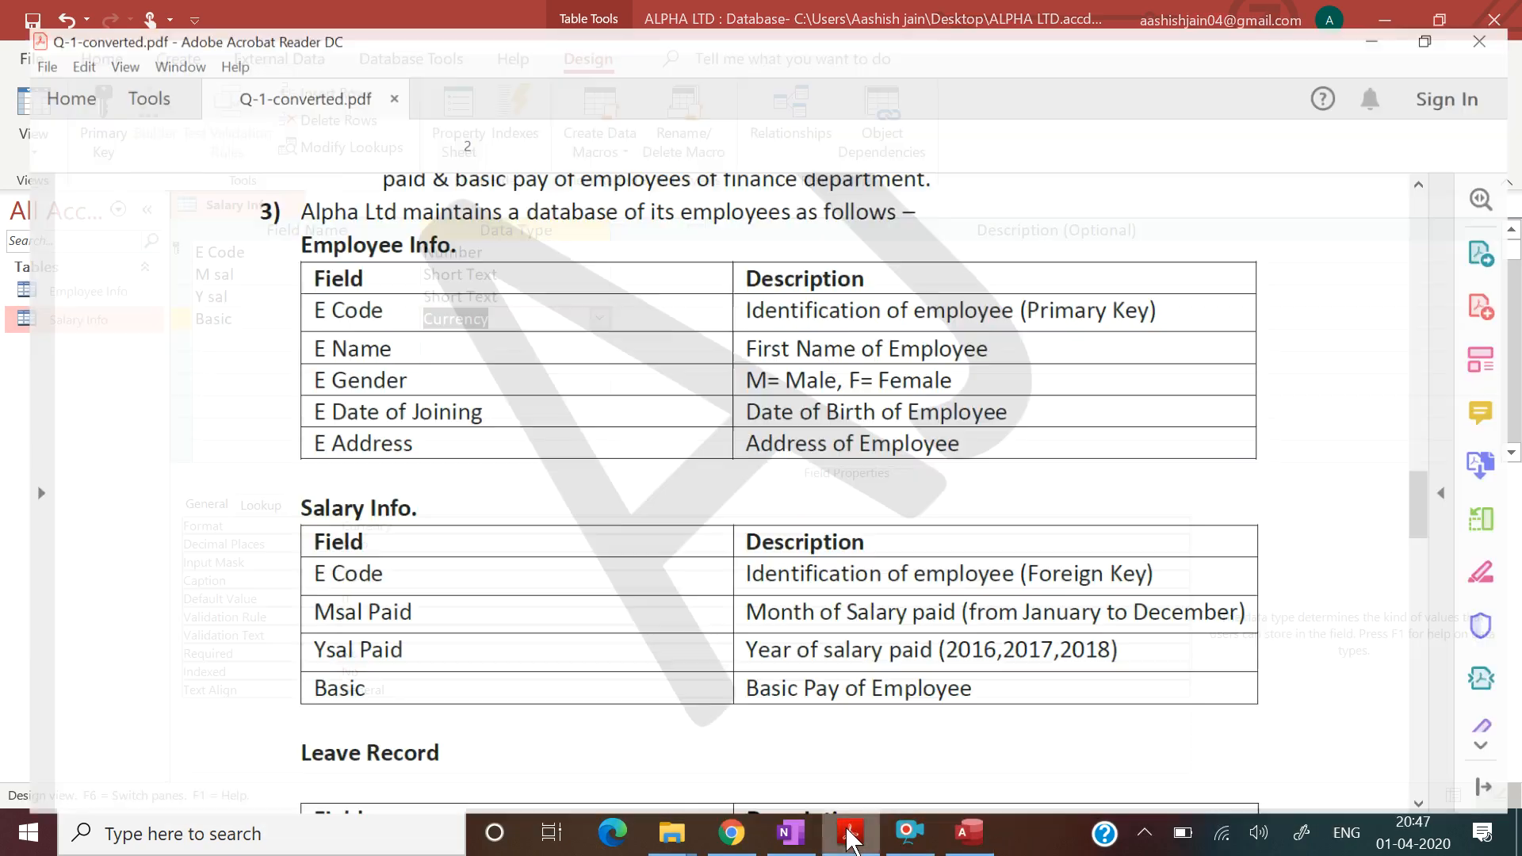
left_click_drag(1434, 495, 1428, 602)
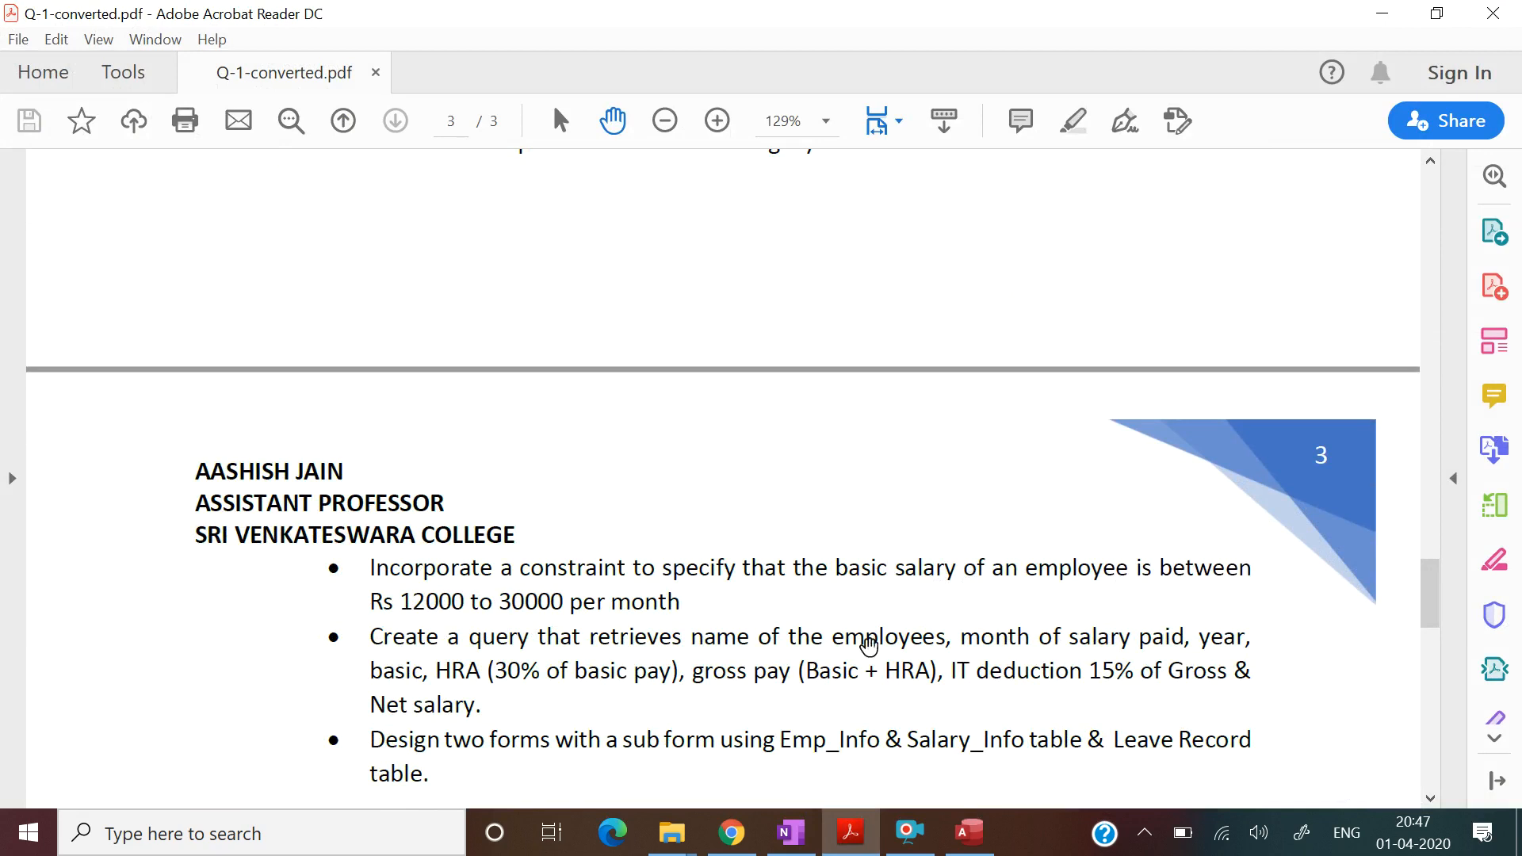
left_click(850, 847)
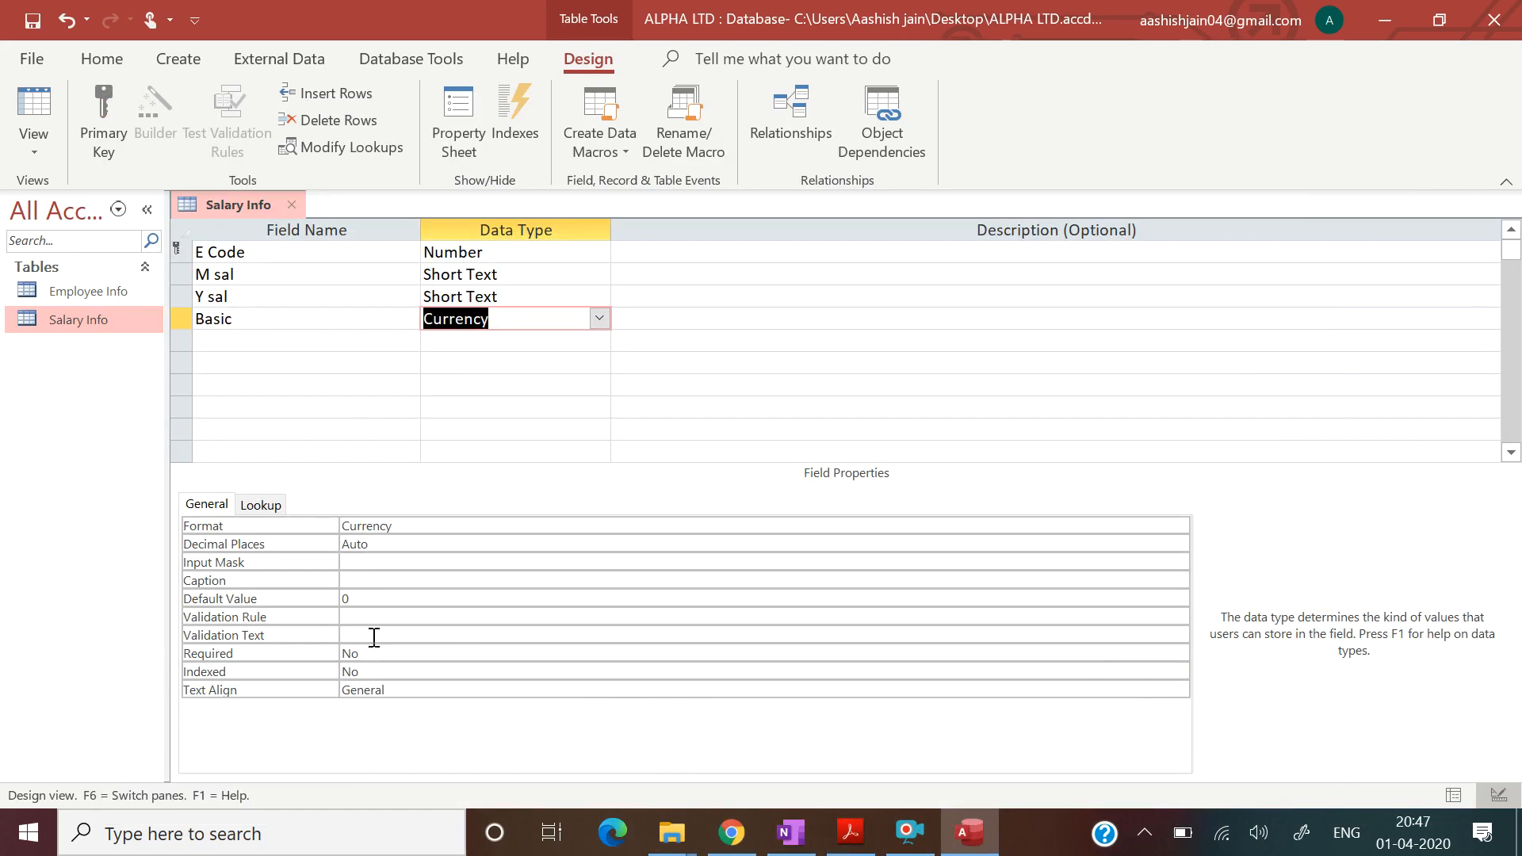
left_click(352, 617)
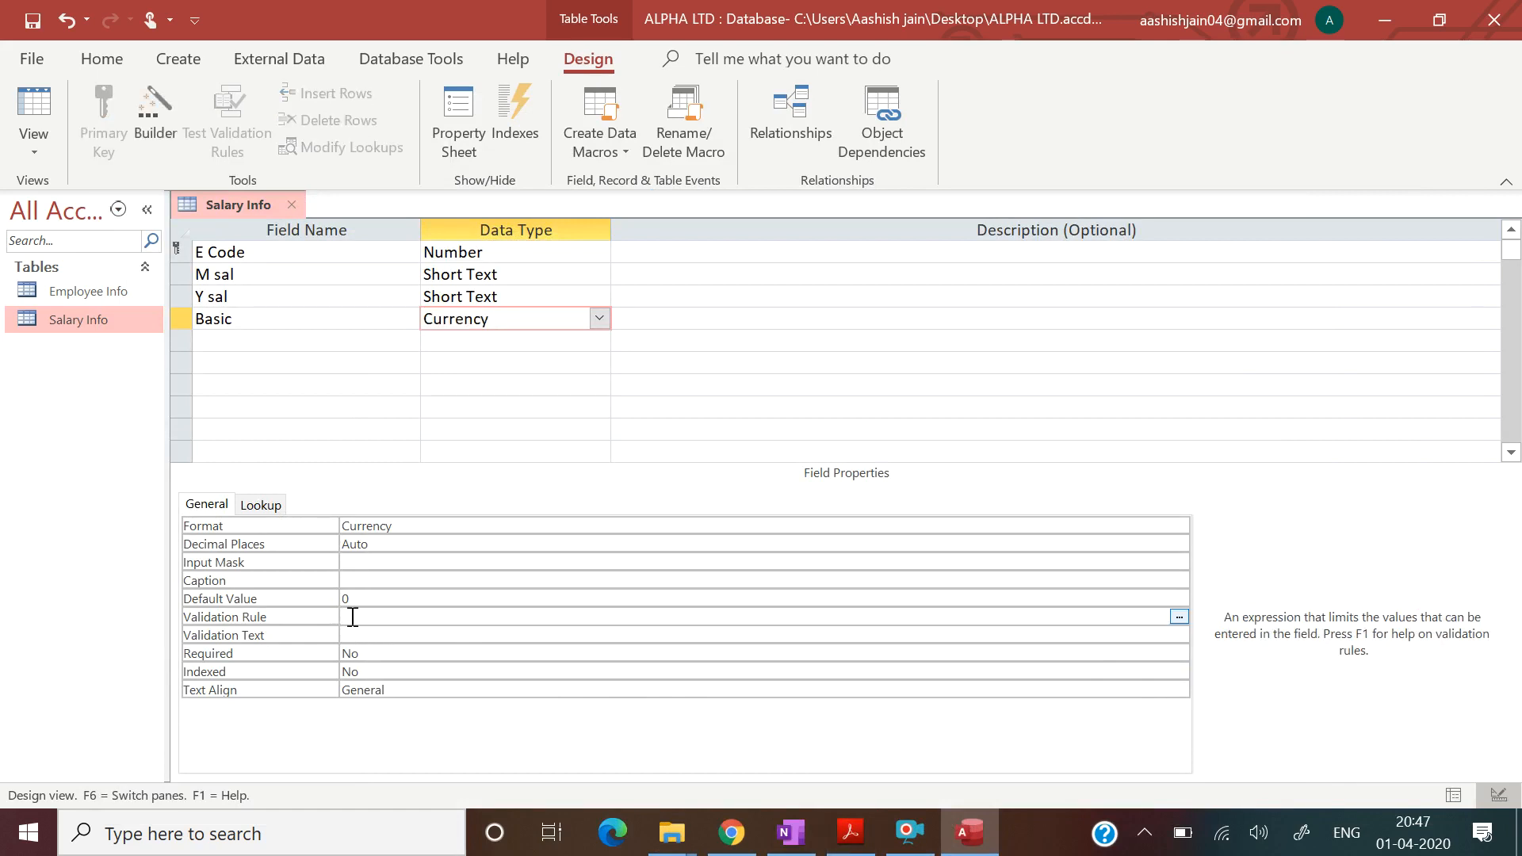
type(">12000 And <30000")
key("Return")
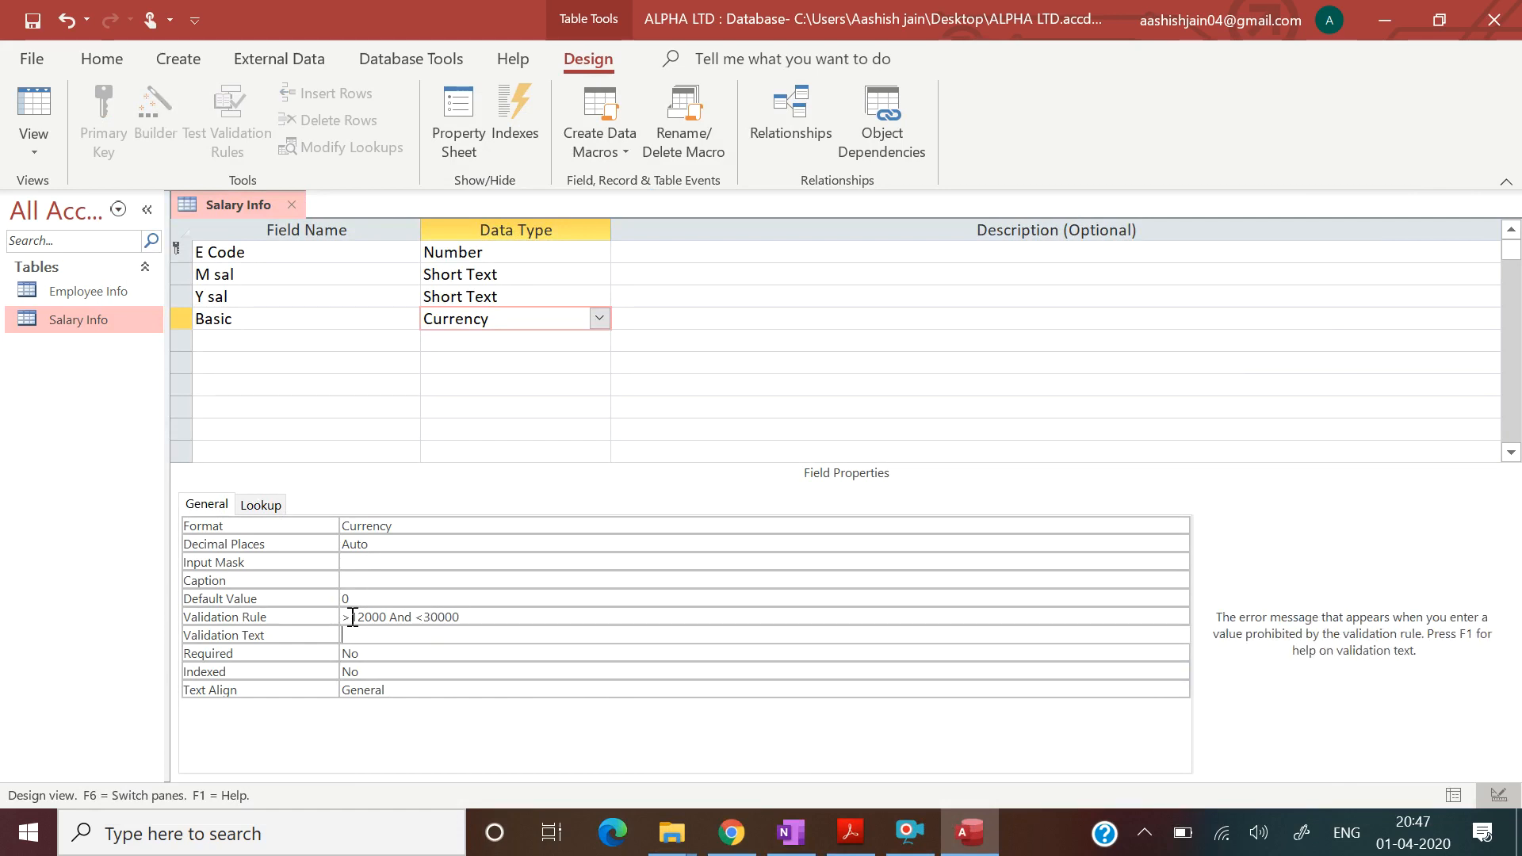
Set the Basic field's validation text to "Basic should be in between 12000 to 30000".
type("Basic sh")
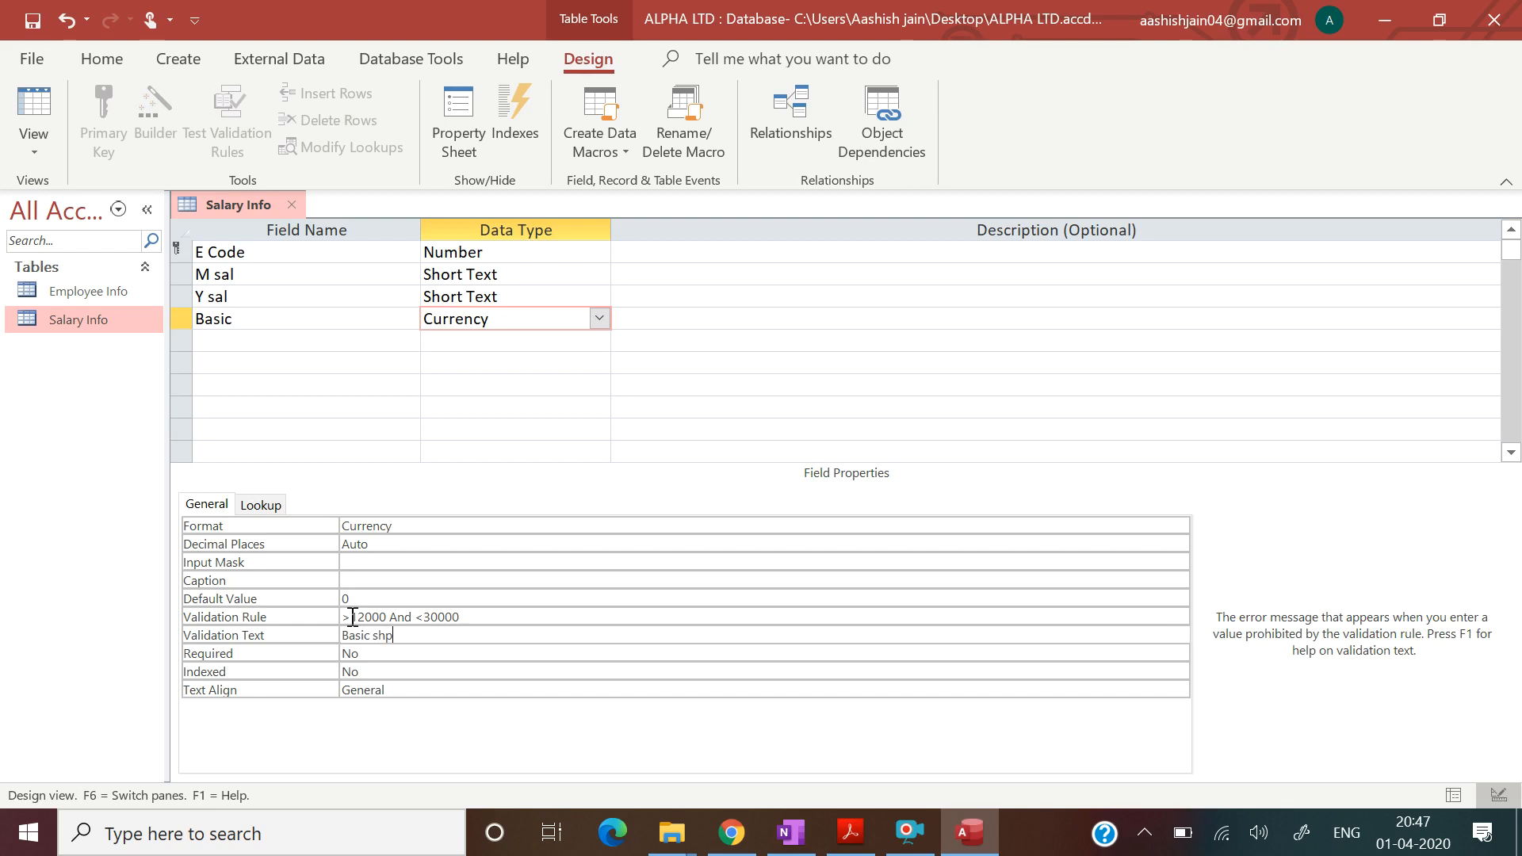
type("ould be in between 12000 to 30000")
key("Return")
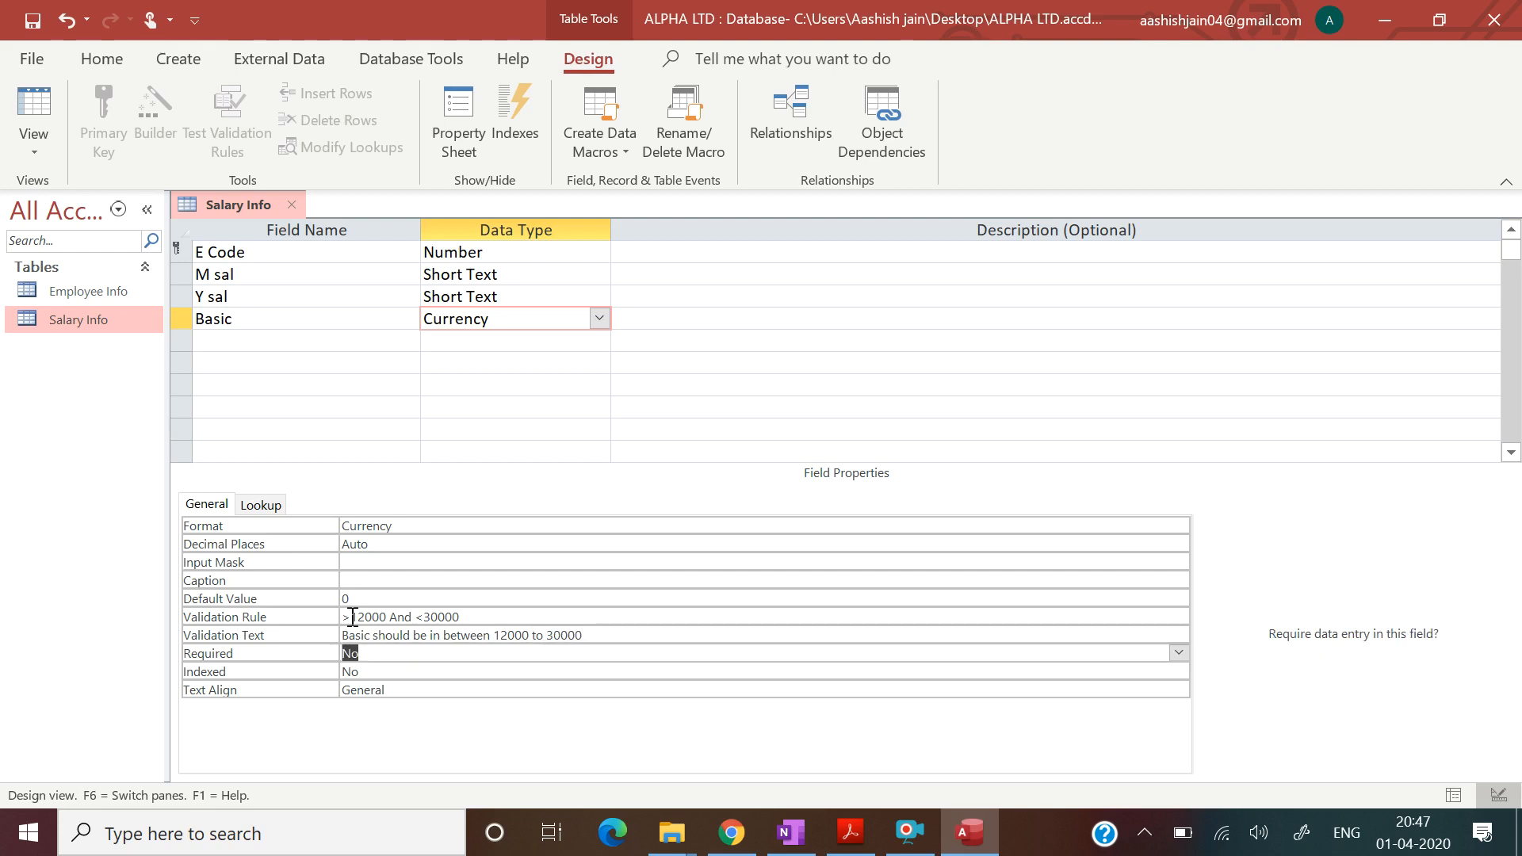
Review the PDF's Leave Record fields, composite key notes and referential integrity requirement, and return to Access.
left_click(850, 834)
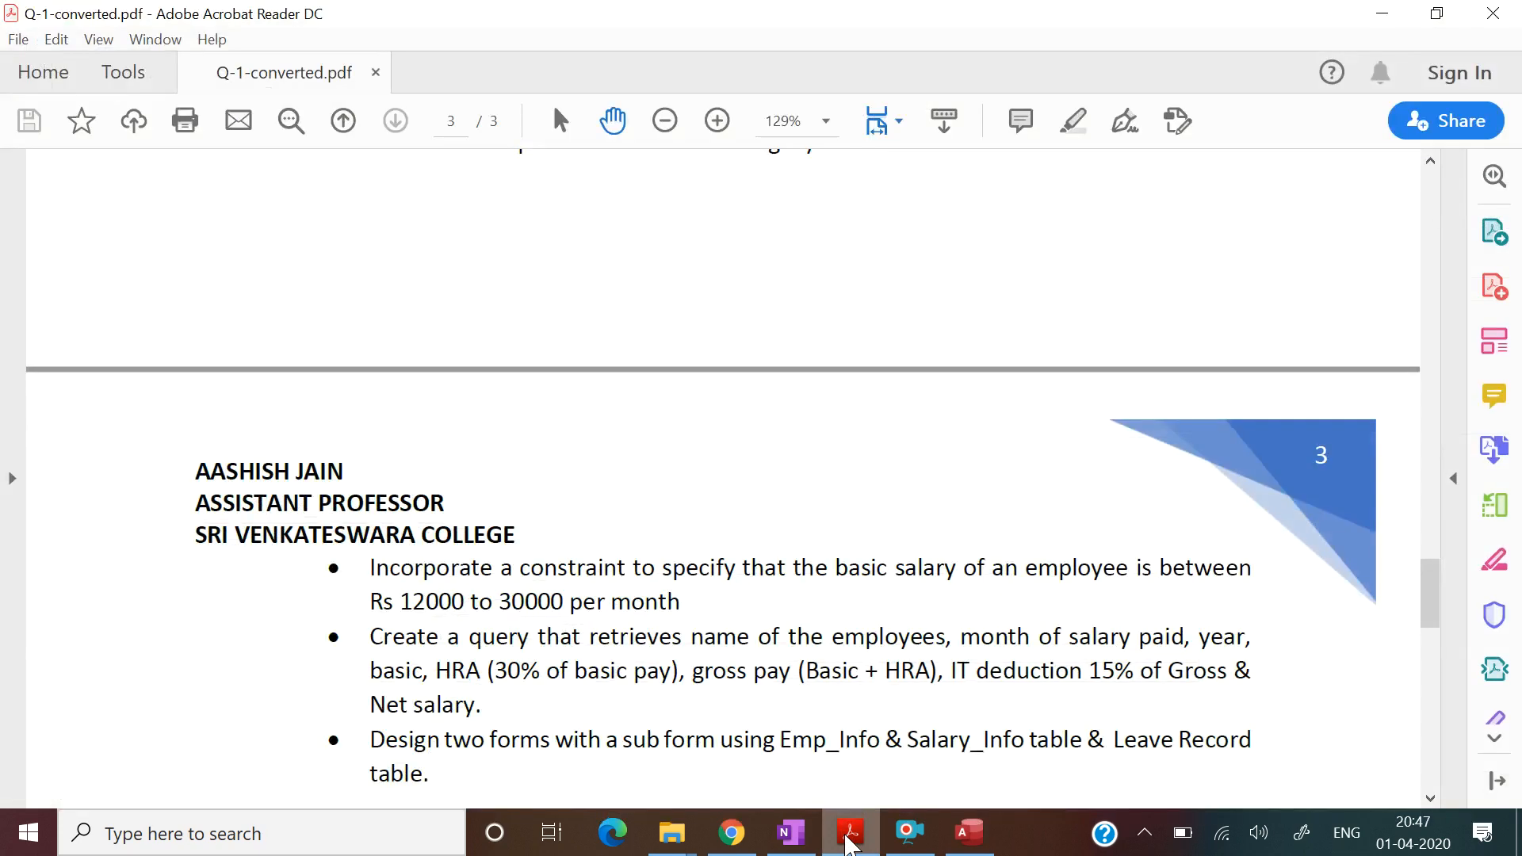
key("Up")
key("Up")
key("Up")
key("Up")
key("Up")
key("Up")
key("Up")
key("Up")
key("Up")
key("Up")
key("Up")
key("Up")
key("Up")
key("Up")
key("Up")
key("Up")
key("Up")
key("Up")
key("Up")
key("Up")
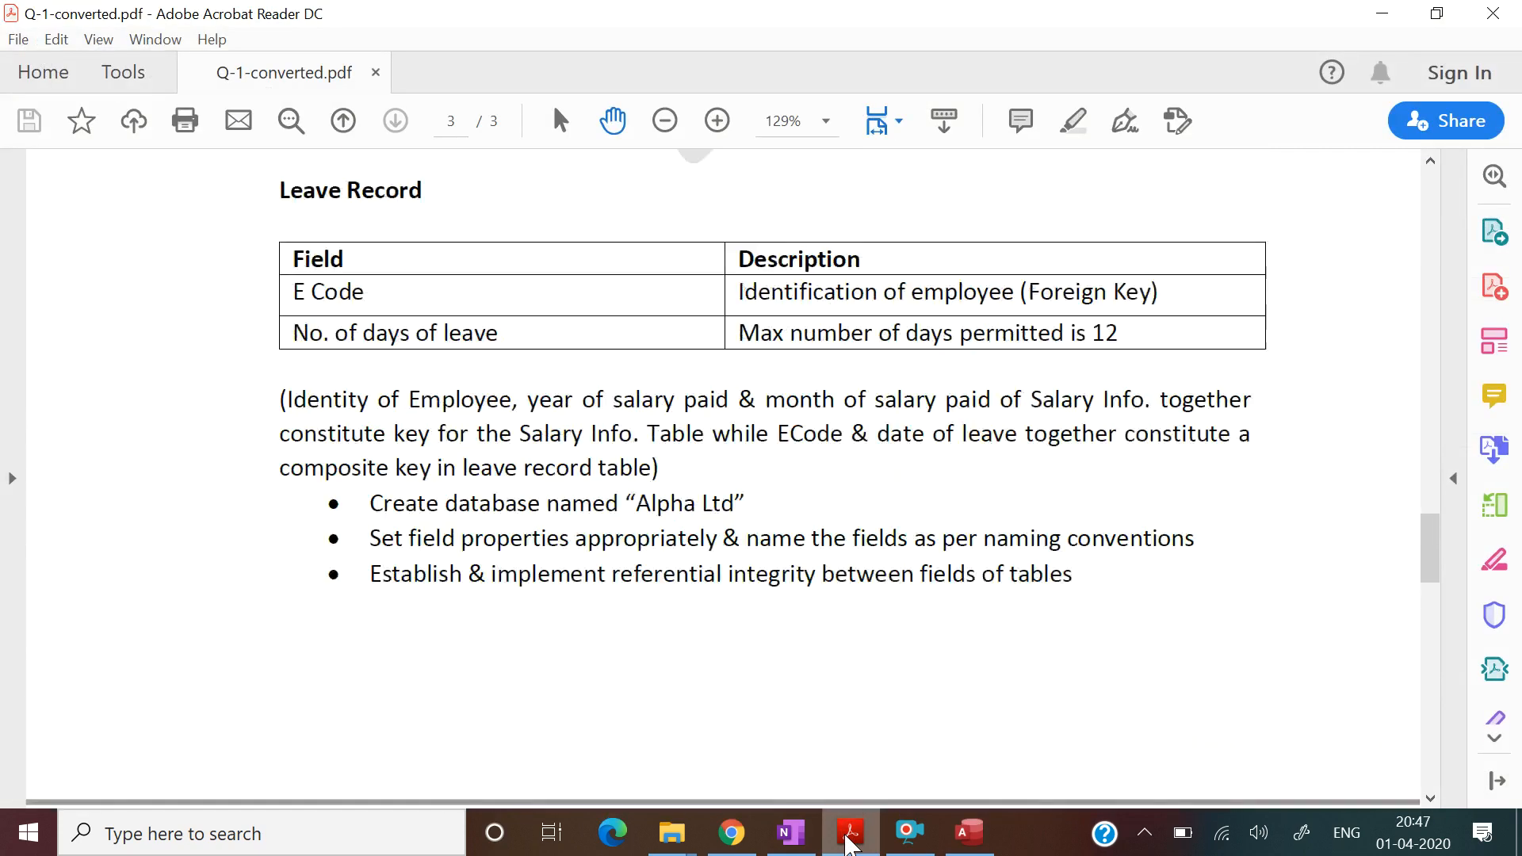
left_click(849, 839)
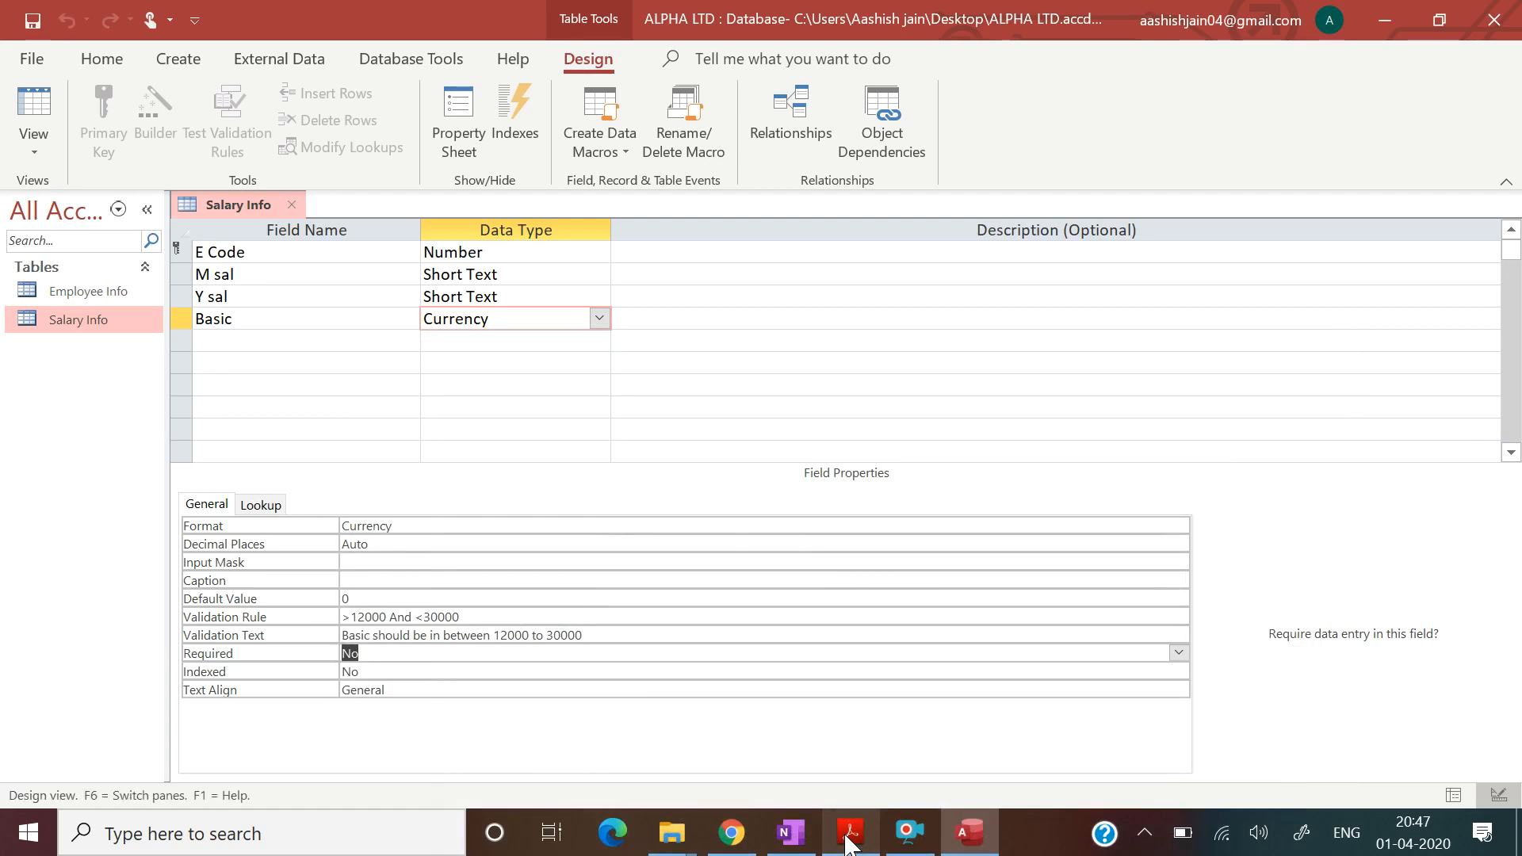
Open the Salary Info table in Datasheet view, try 1 as the first record's E Code and clear the entry.
double_click(147, 319)
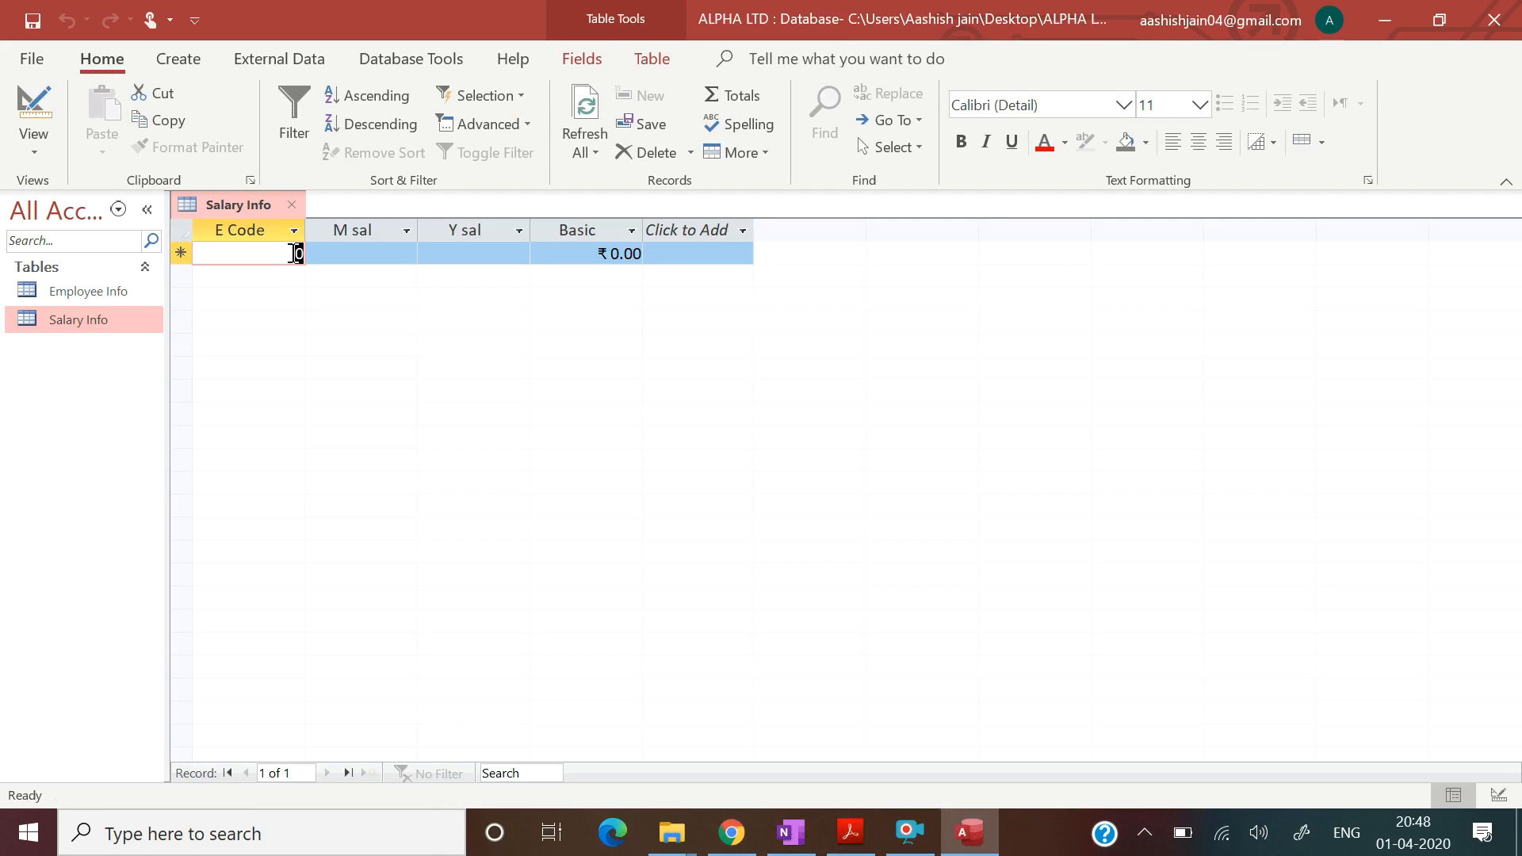
type("1")
key("Tab")
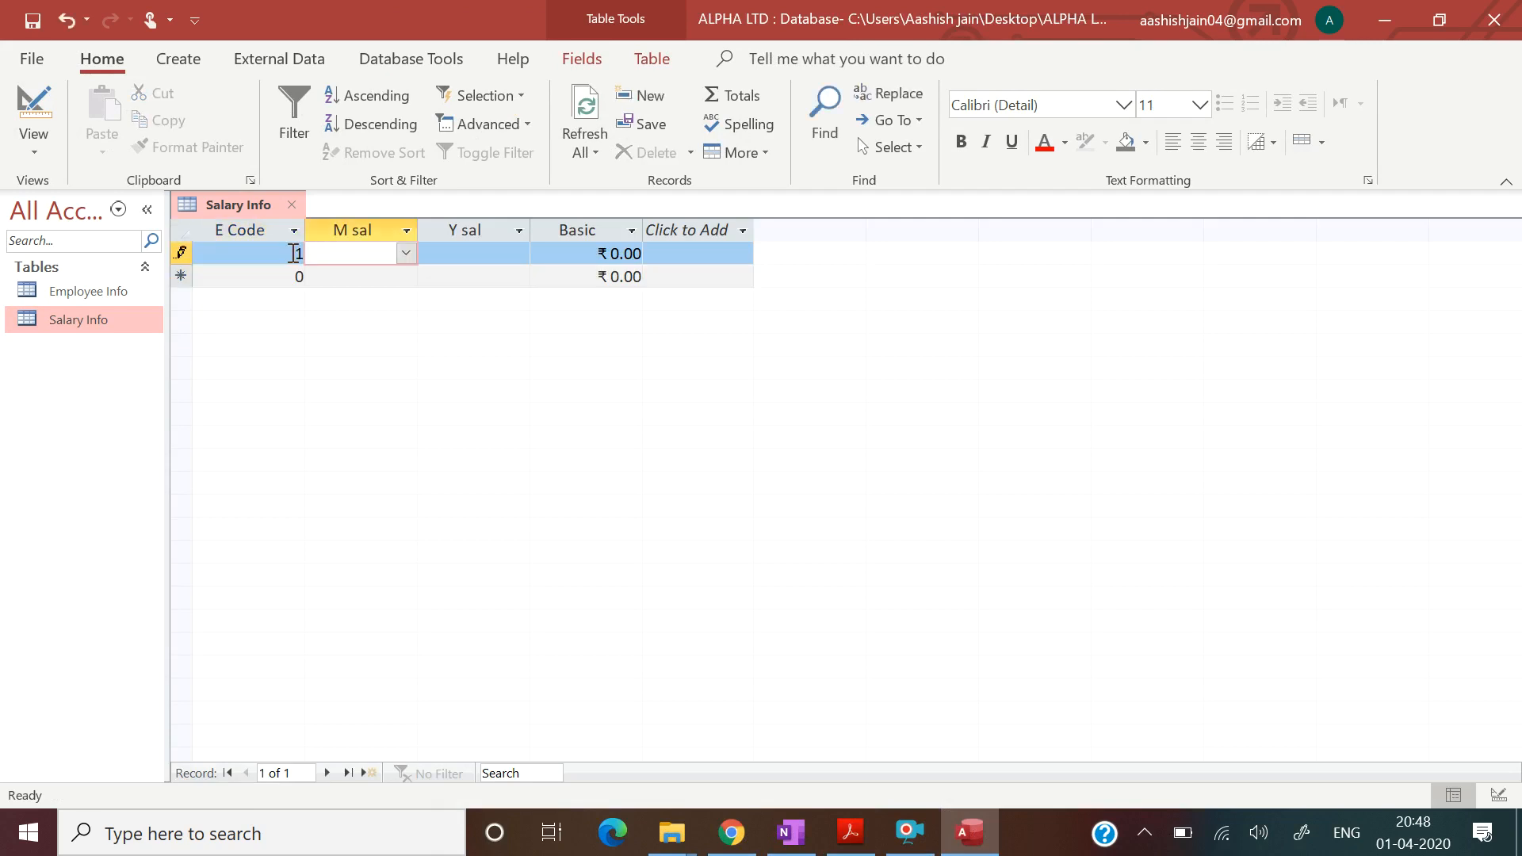
double_click(293, 253)
key("BackSpace")
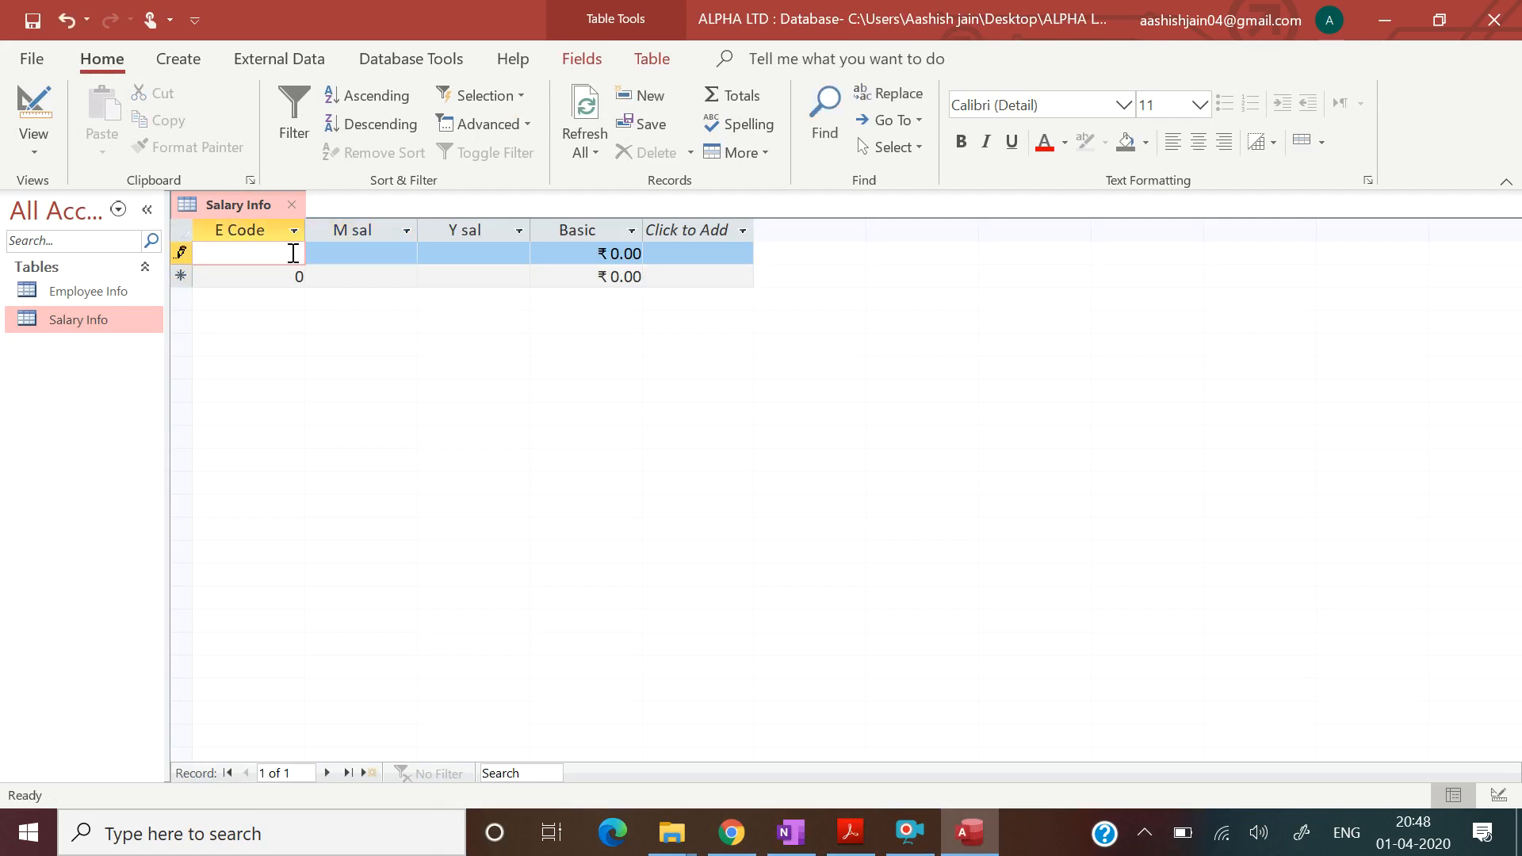
Check the existing employee records in the Employee Info table and return to the Salary Info table.
double_click(117, 293)
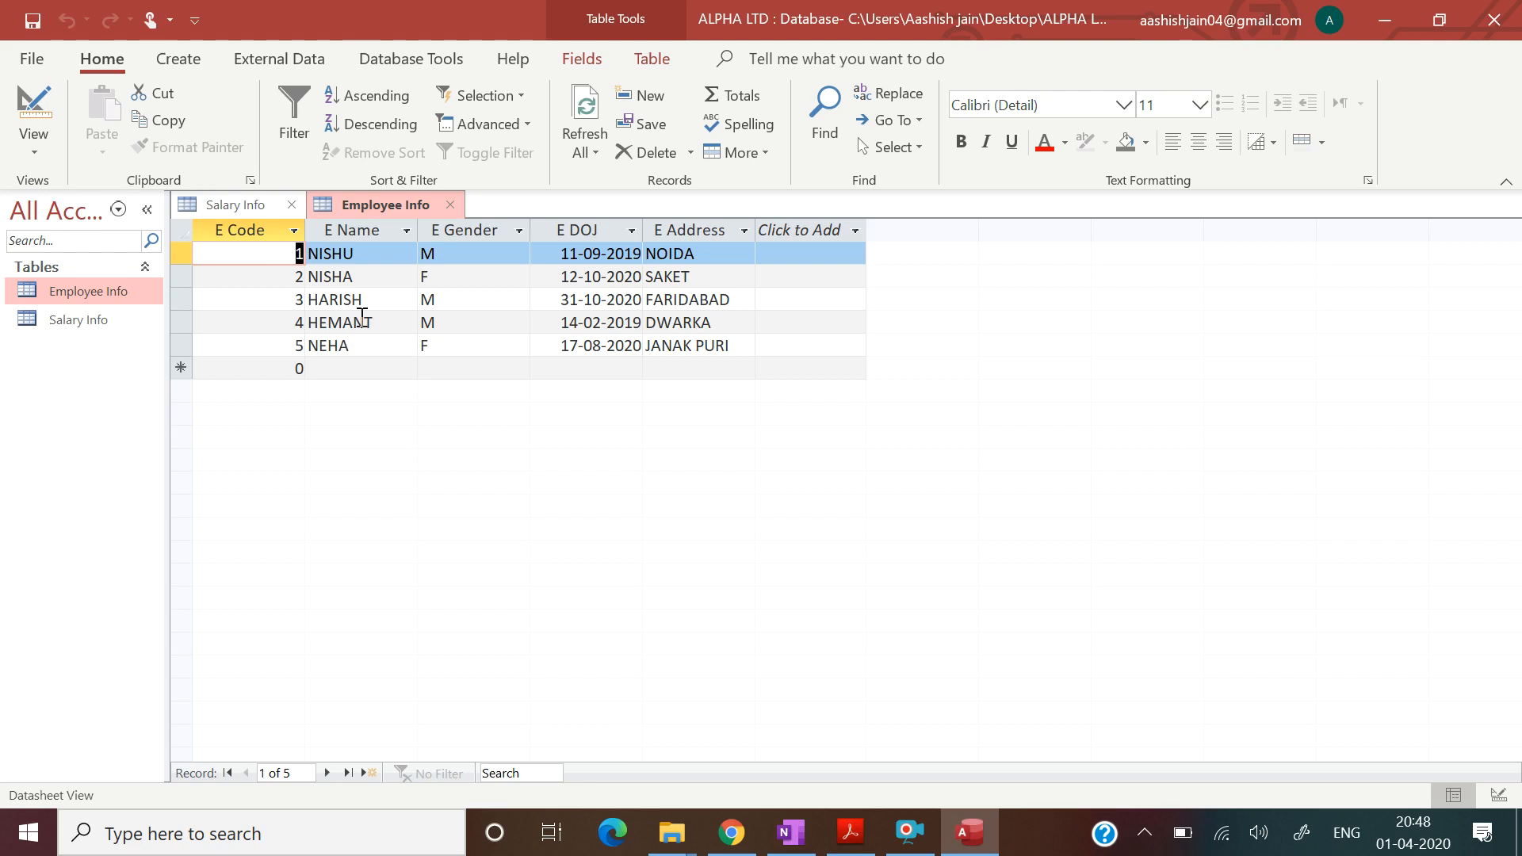
double_click(121, 325)
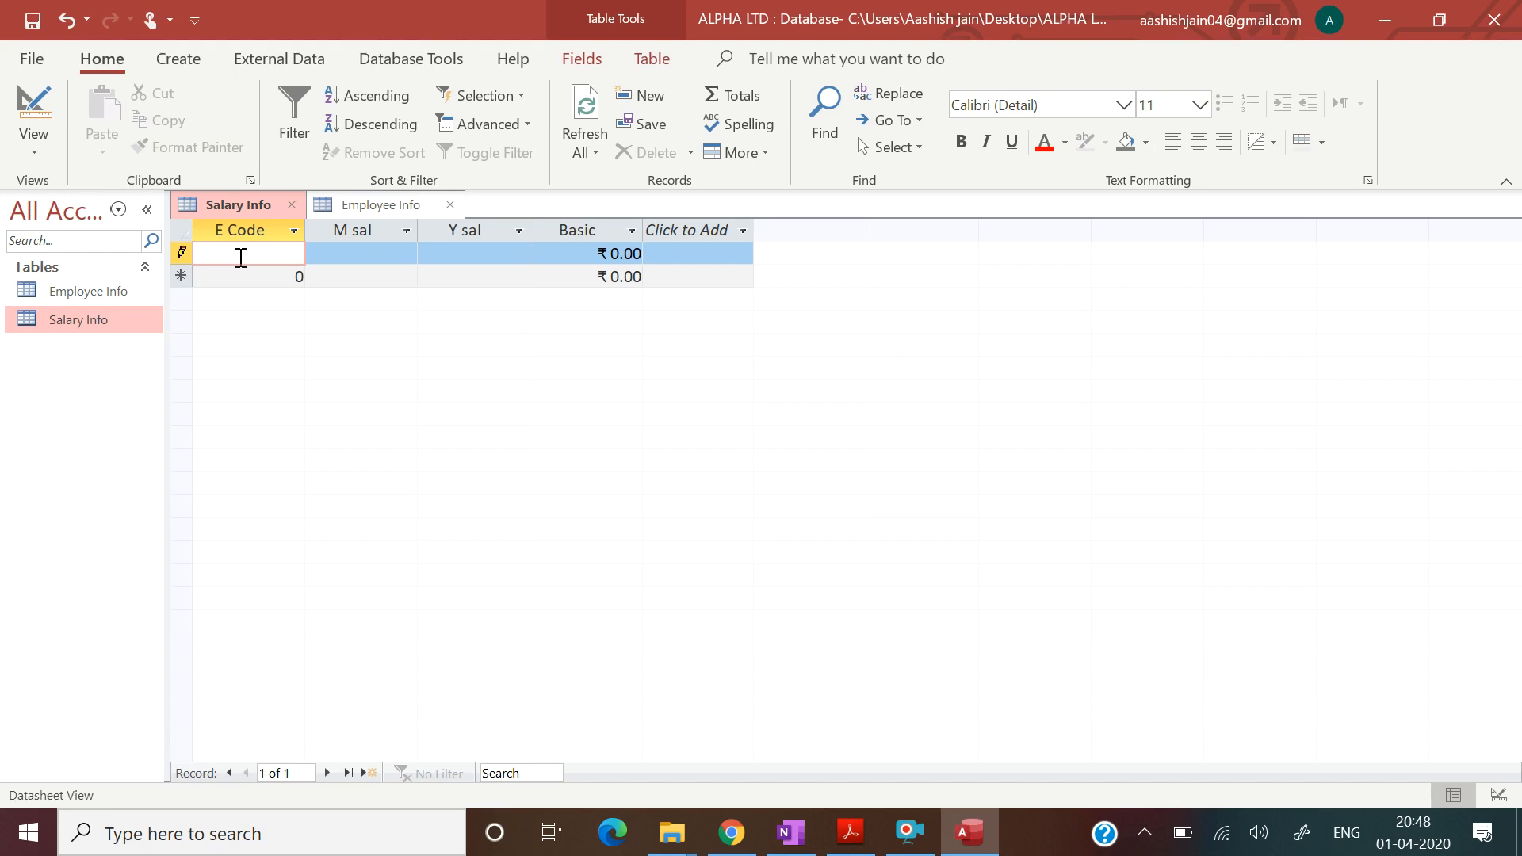
Fill in the first Salary Info record with E Code 1, M sal JAN and Y sal 2016.
key("Tab")
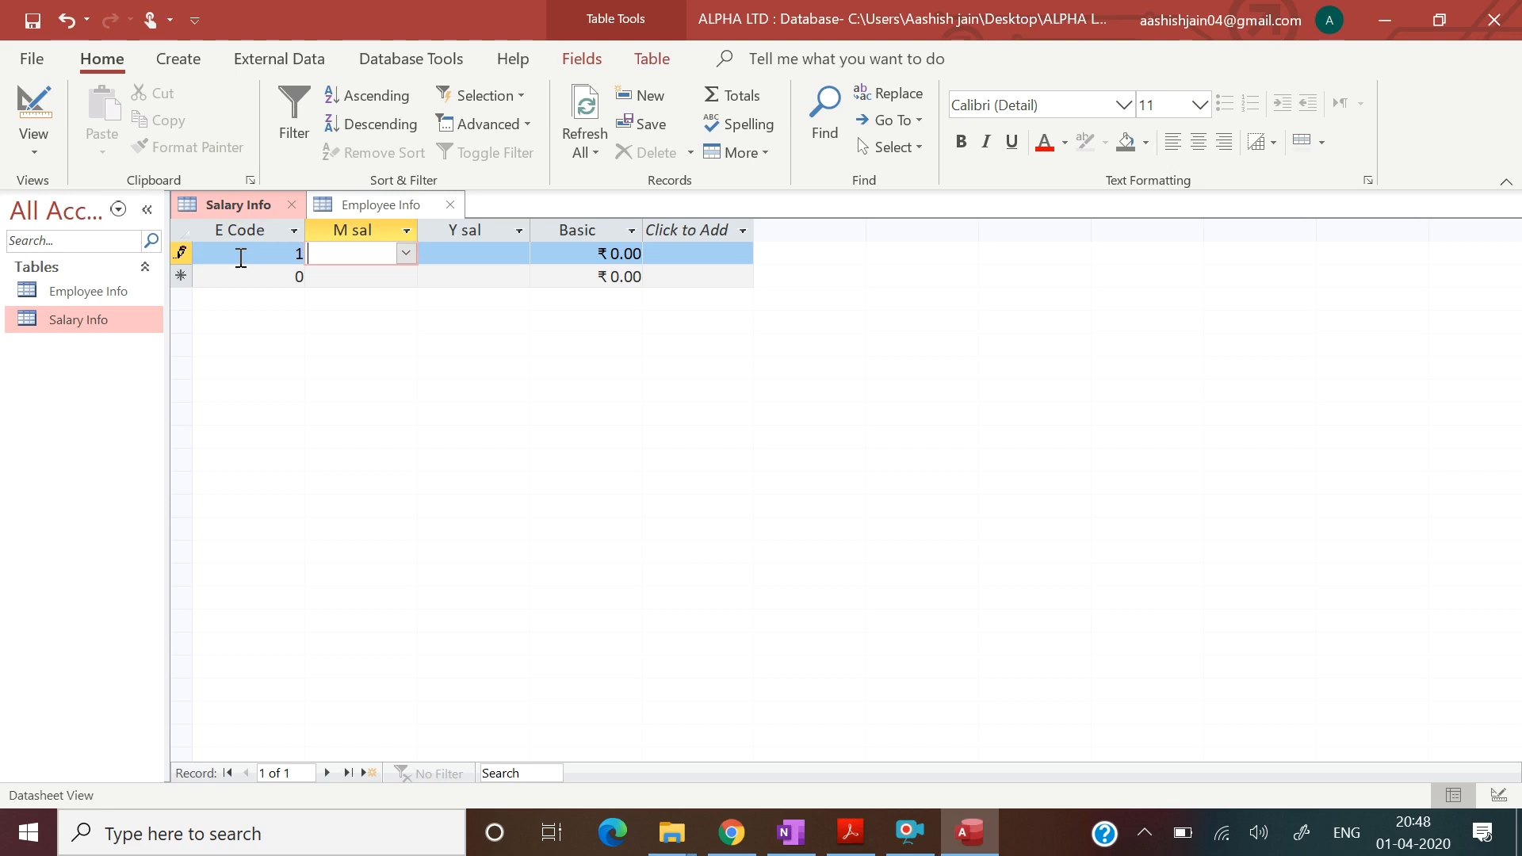
type("JAN")
key("Tab")
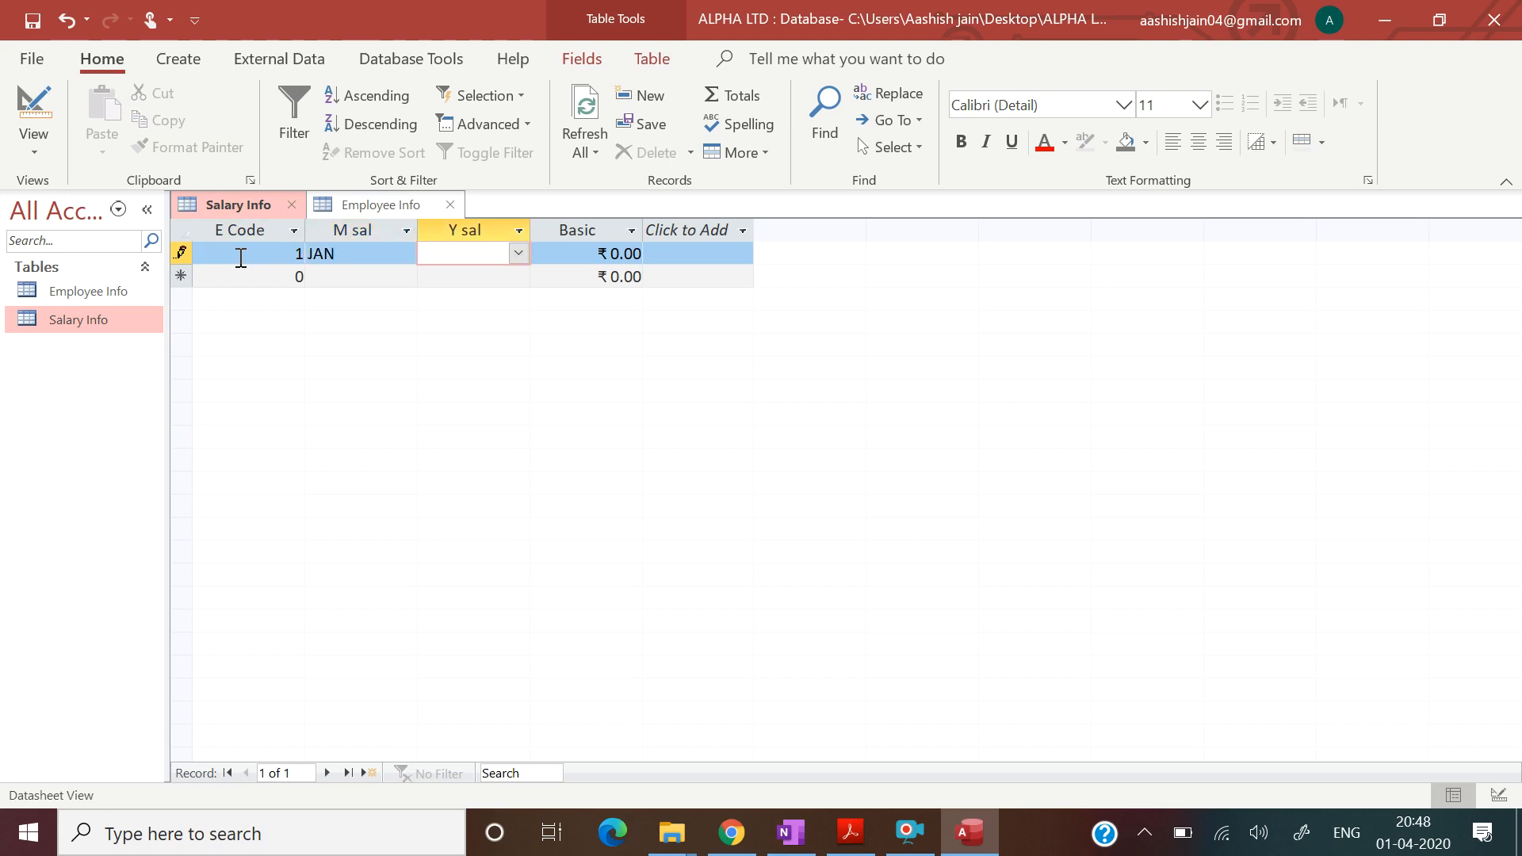
type("2016")
key("Tab")
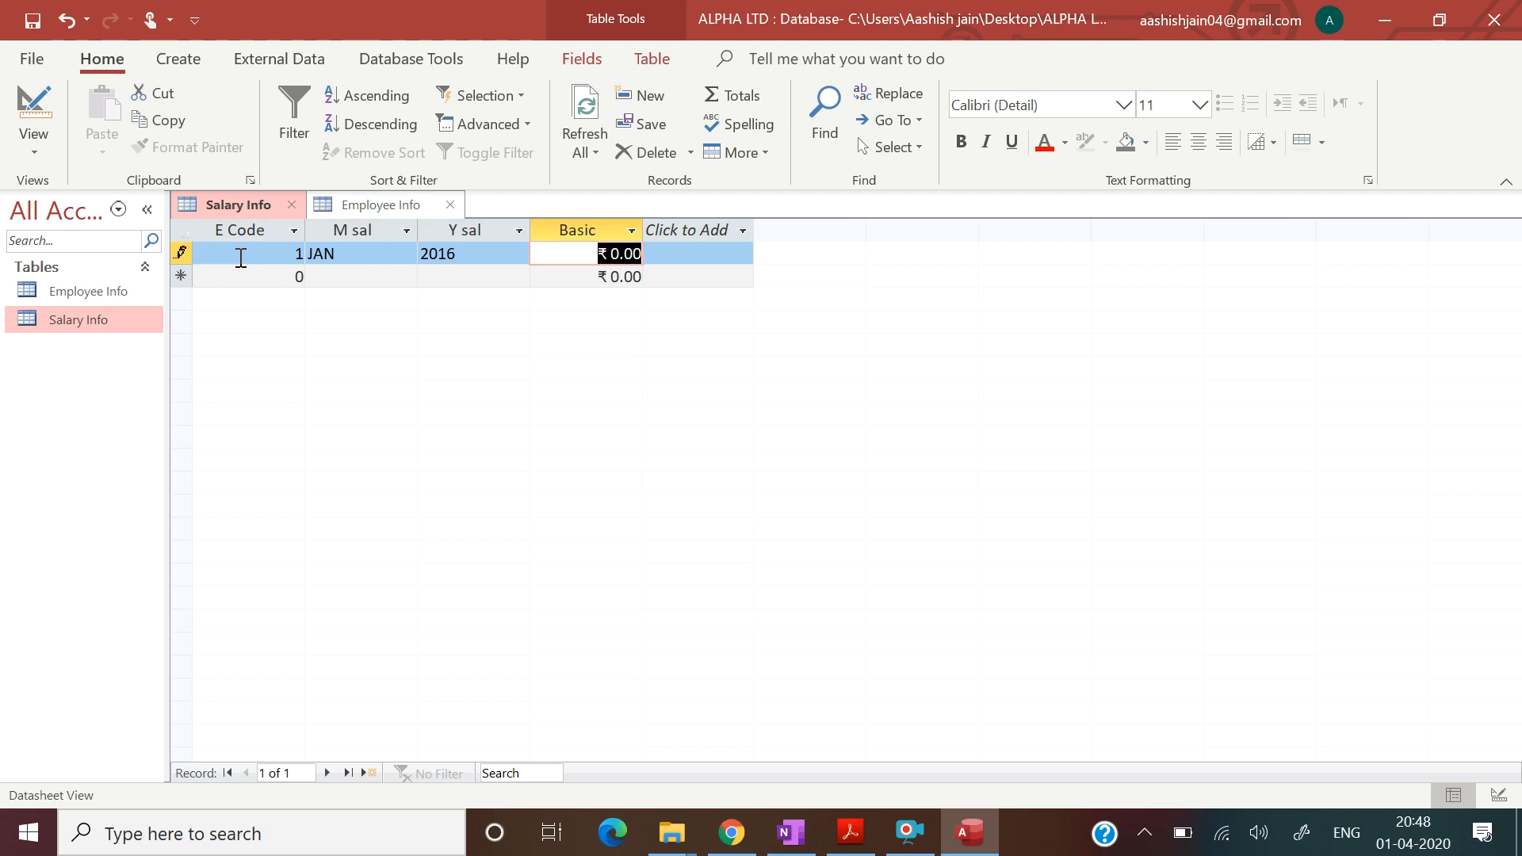
Test the Basic validation rule in the first record by trying 10000 and 35000.
type("10000")
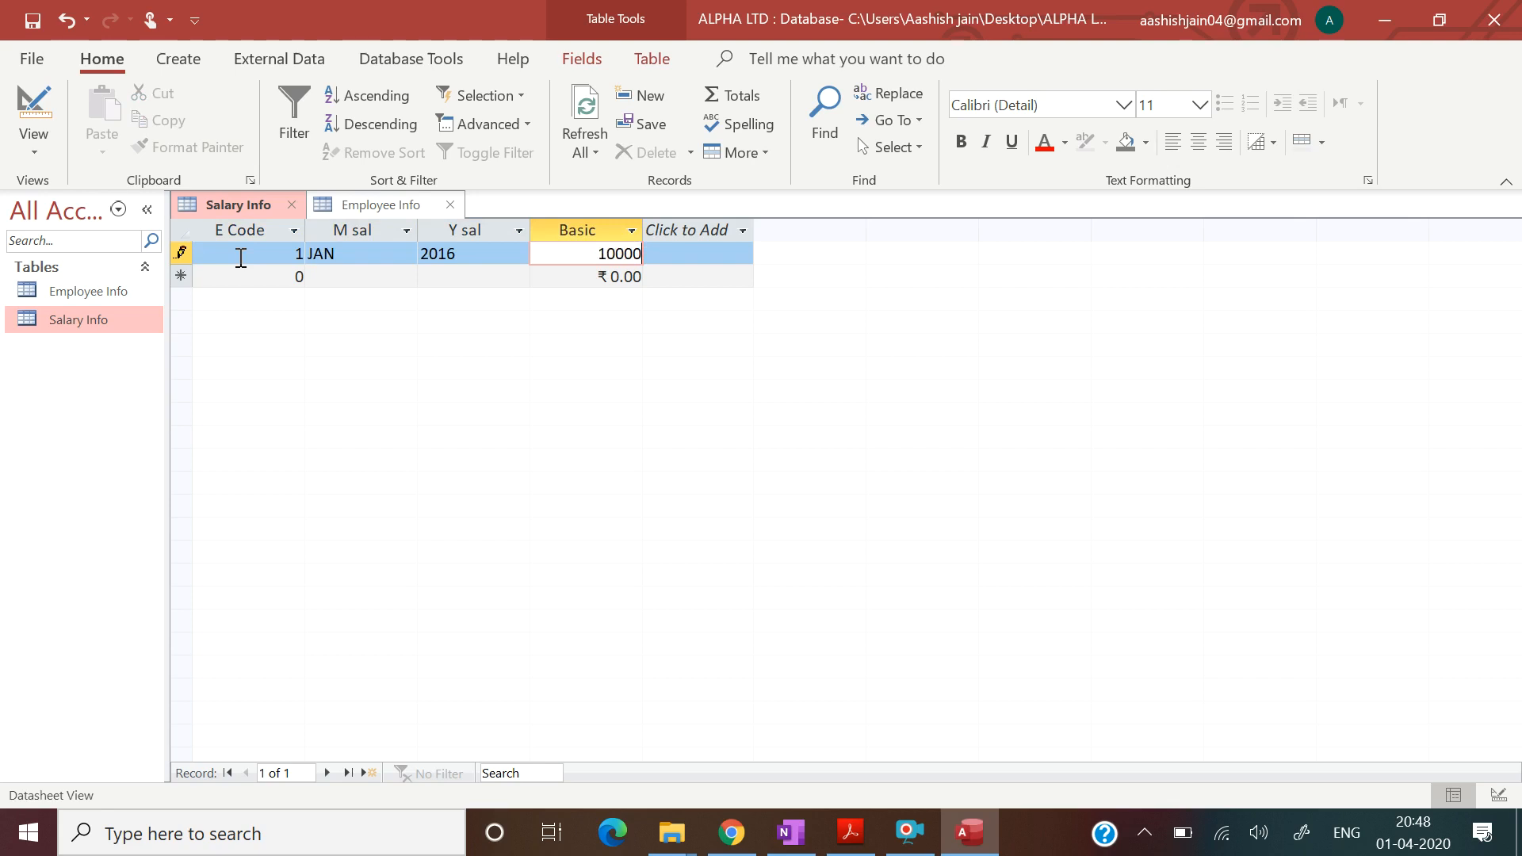
key("Tab")
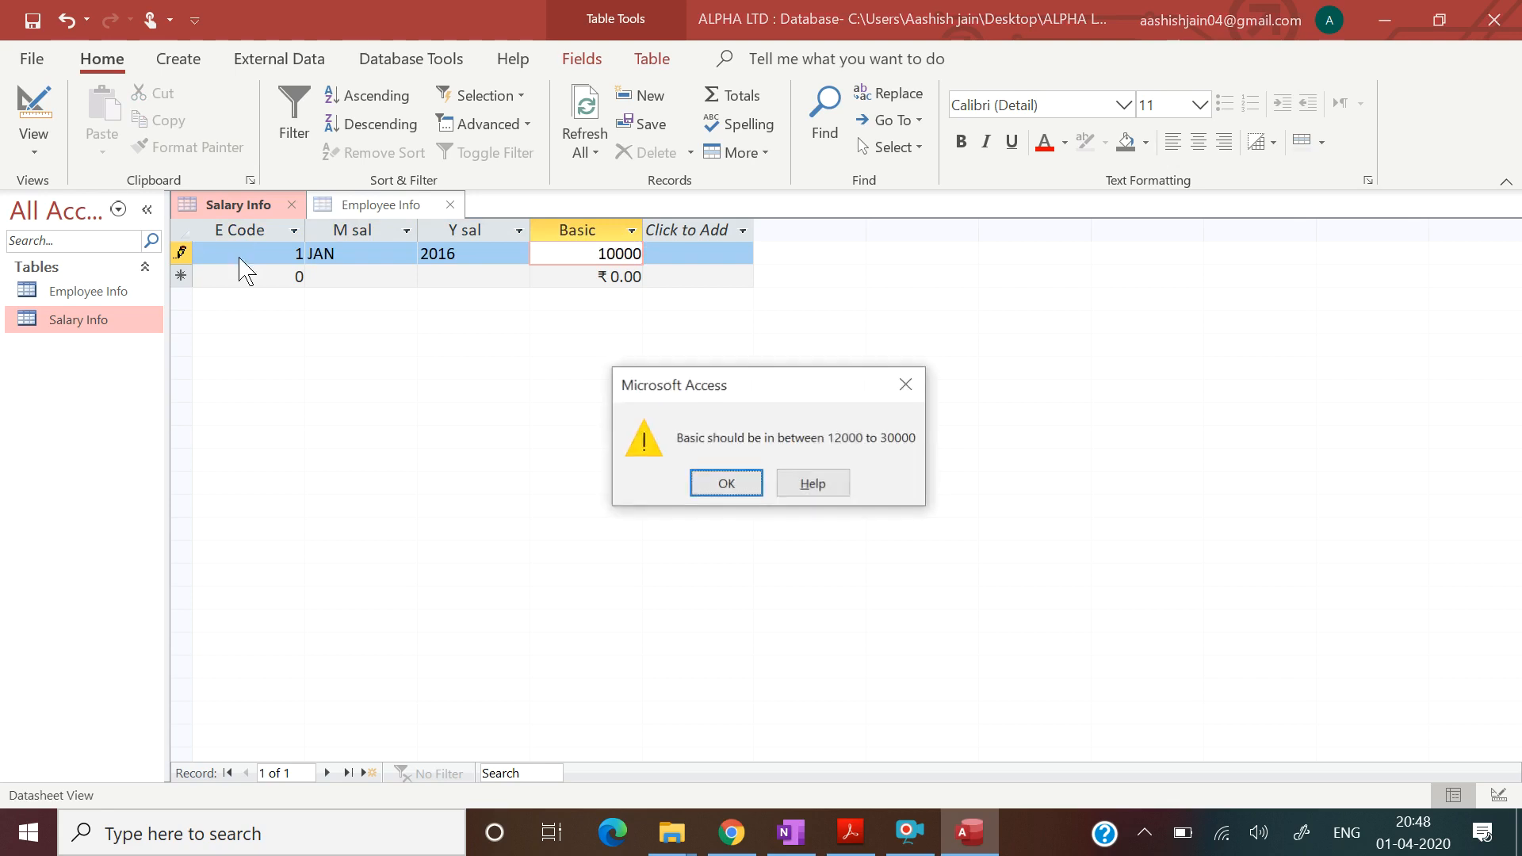
left_click(721, 485)
key("BackSpace")
key("BackSpace")
key("BackSpace")
key("BackSpace")
type("35000")
key("Tab")
left_click(712, 483)
Set the first record's Basic to 13000.
key("BackSpace")
key("BackSpace")
key("BackSpace")
key("BackSpace")
key("BackSpace")
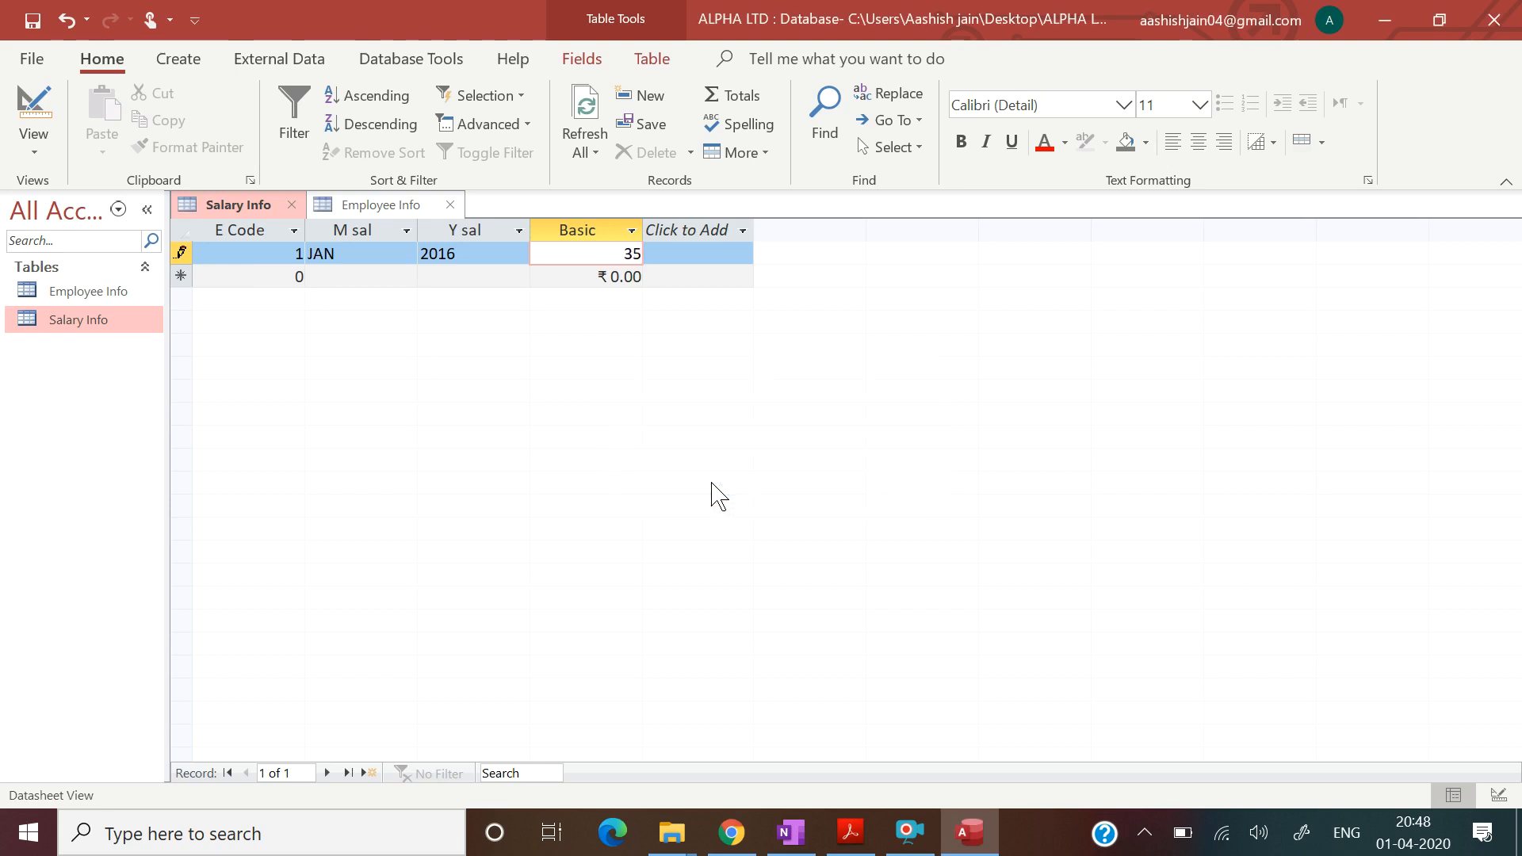
type("13000")
key("Tab")
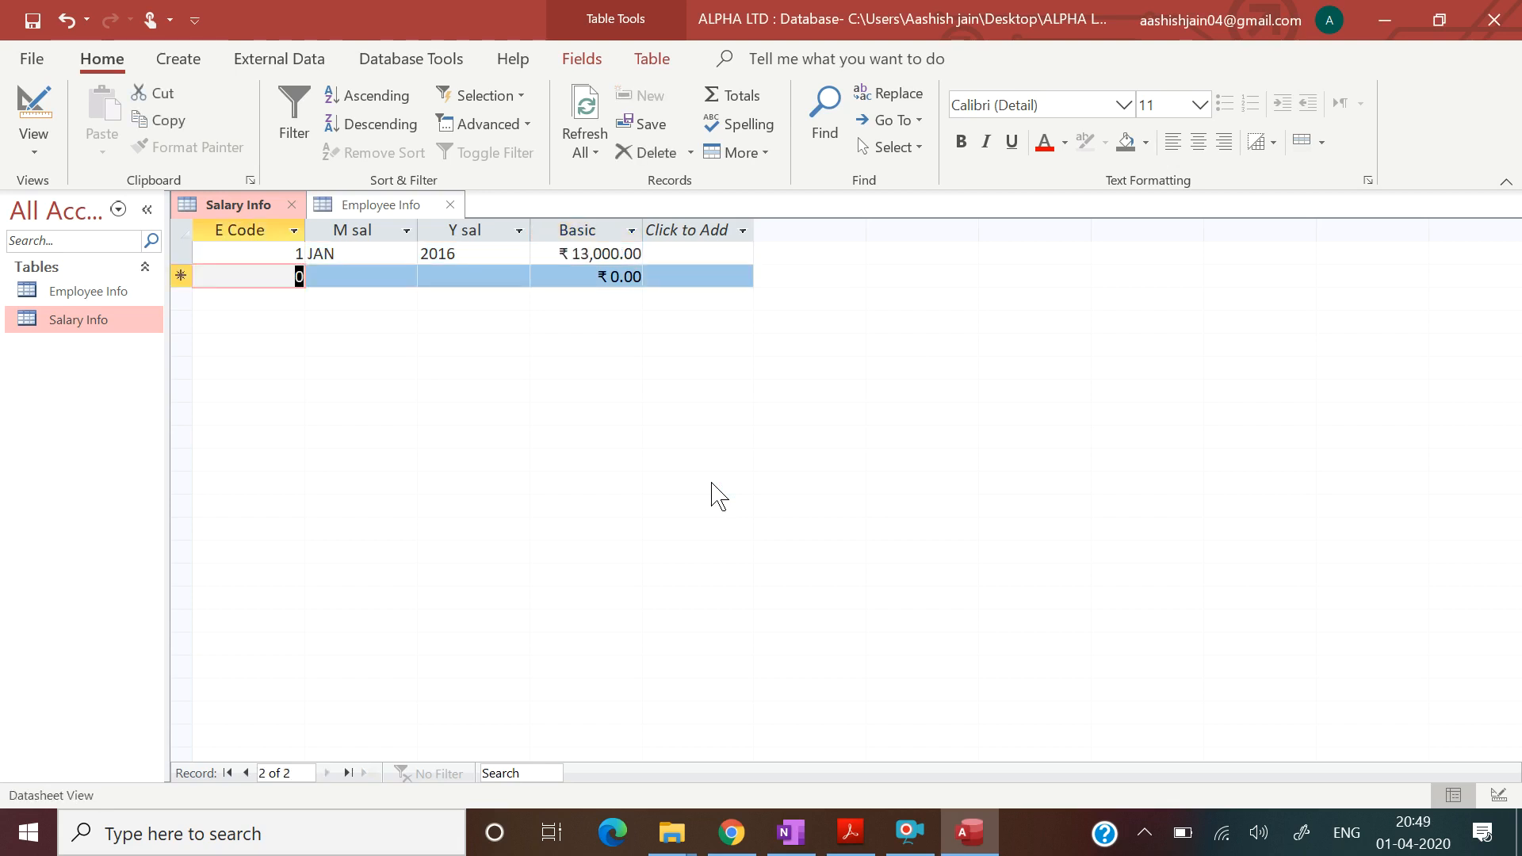
Add a Salary Info record with E Code 2, M sal JAN, Y sal 2016 and Basic 14000.
type("2")
key("Tab")
type("J")
key("Tab")
type("2")
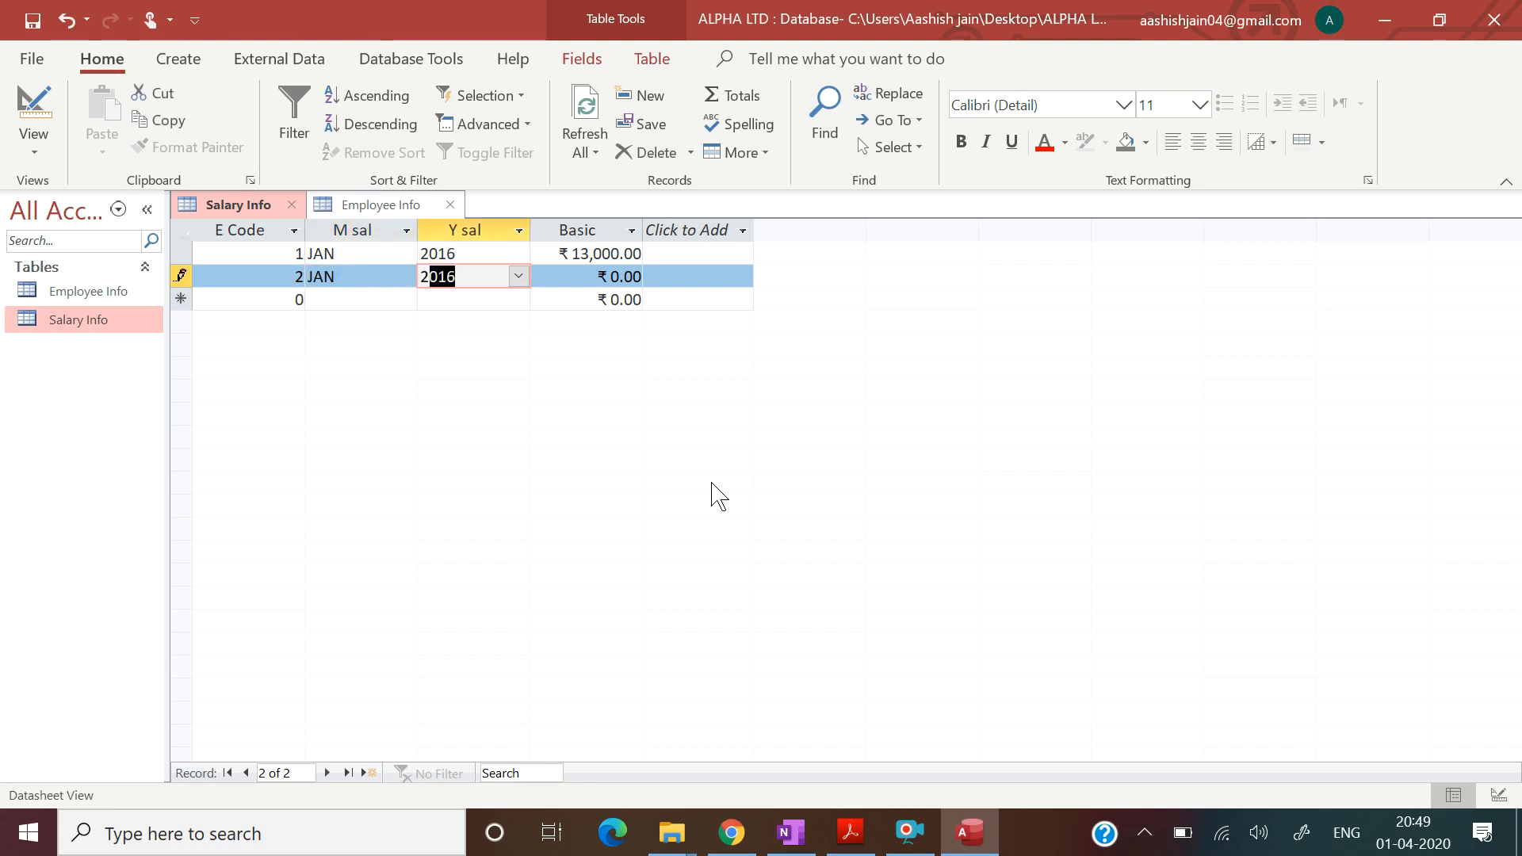
key("Tab")
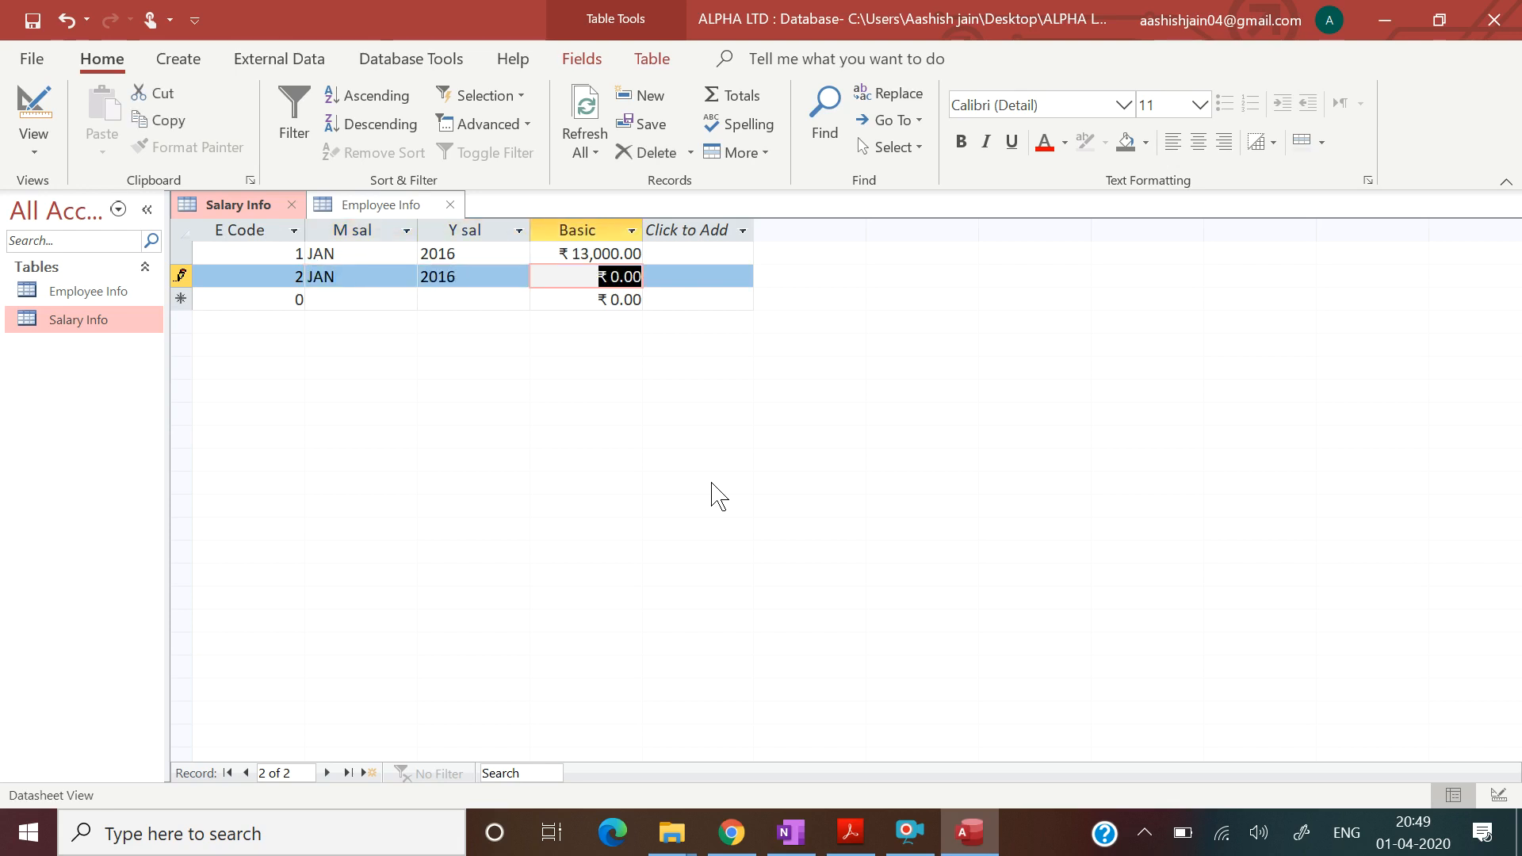
type("14000")
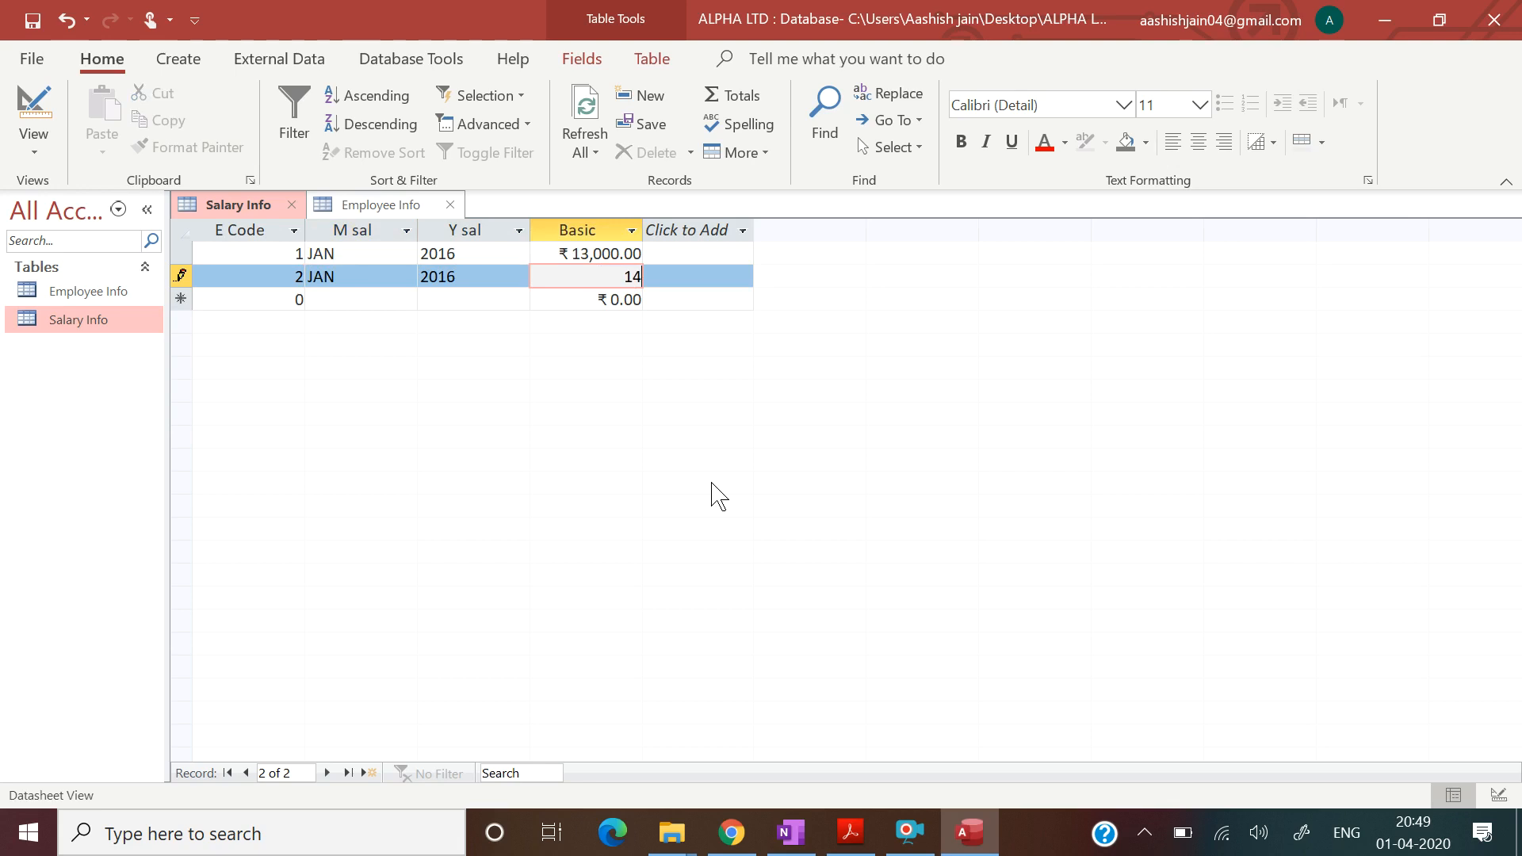
key("Tab")
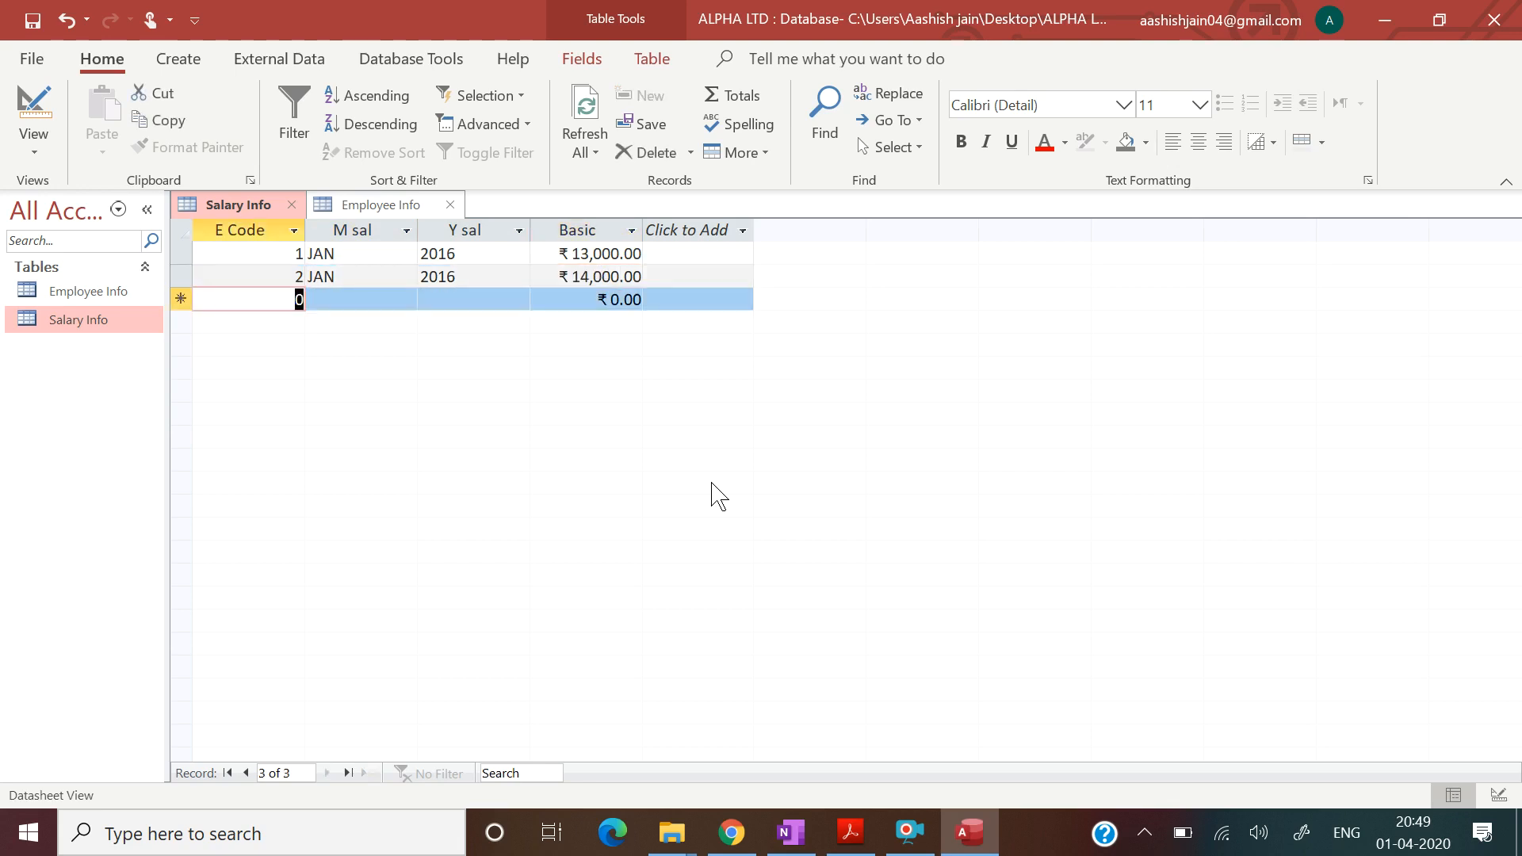
Add a Salary Info record with E Code 3, M sal JAN, Y sal 2016 and Basic 15000.
type("3")
key("Tab")
type("J")
key("Tab")
type("2")
key("Tab")
type("15000")
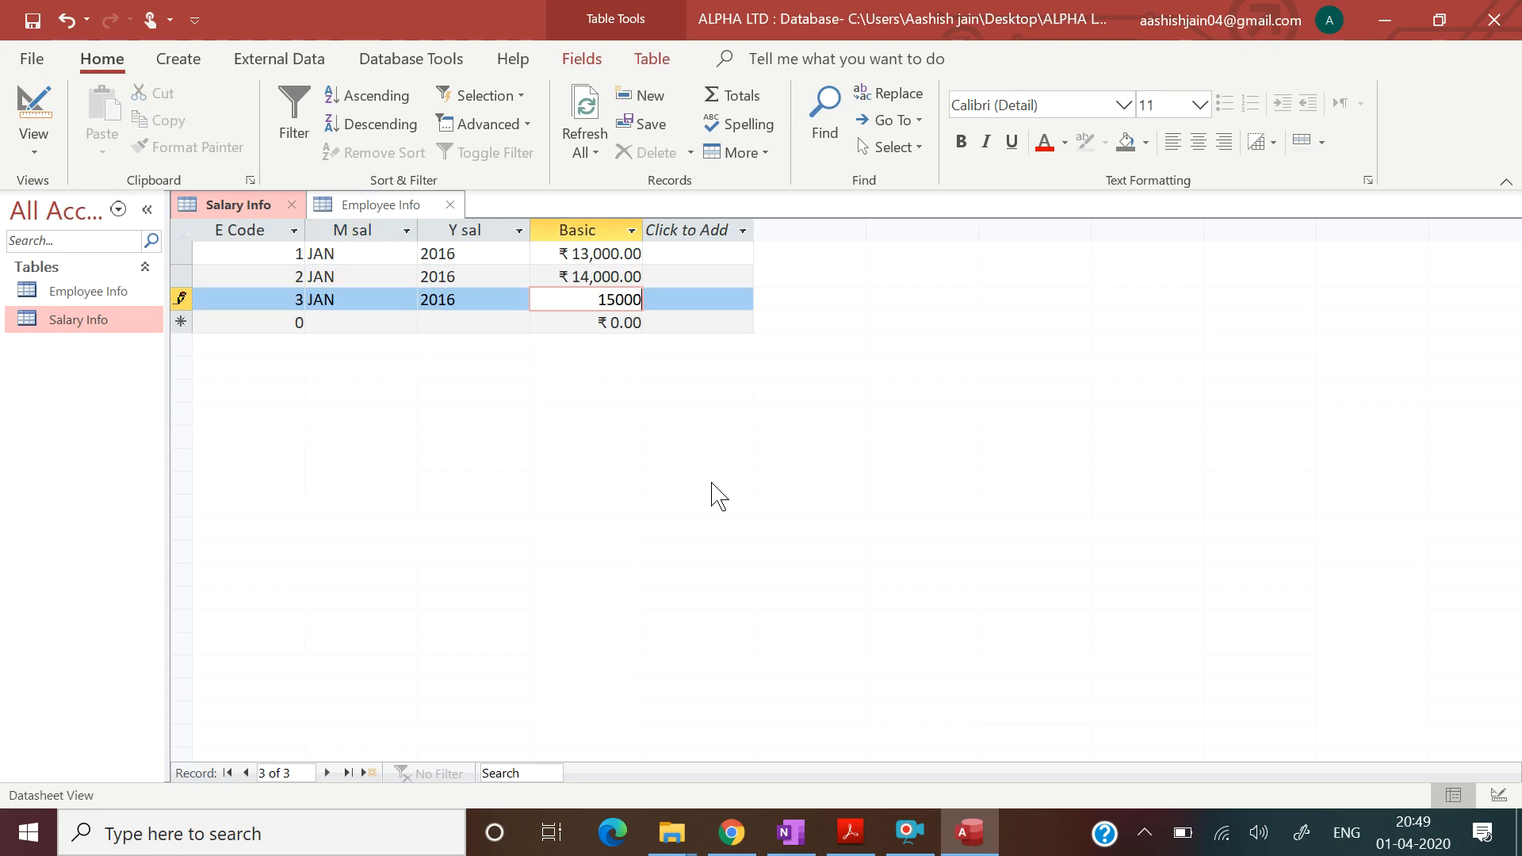
key("Tab")
Add a Salary Info record with E Code 4, M sal FEB, Y sal 2017 and Basic 16000.
type("4")
key("Tab")
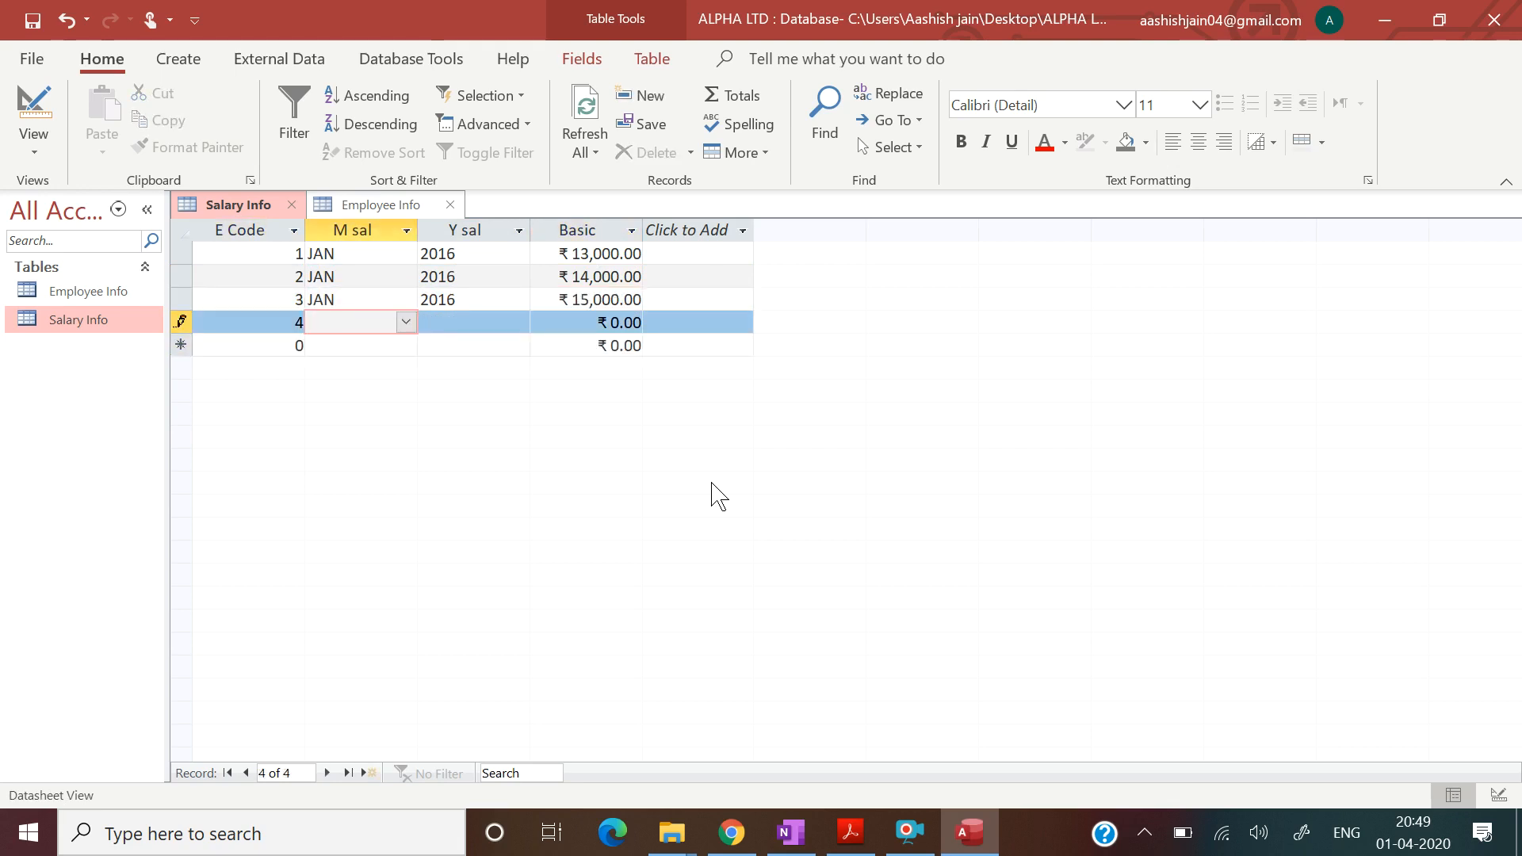
type("F")
key("Tab")
type("201")
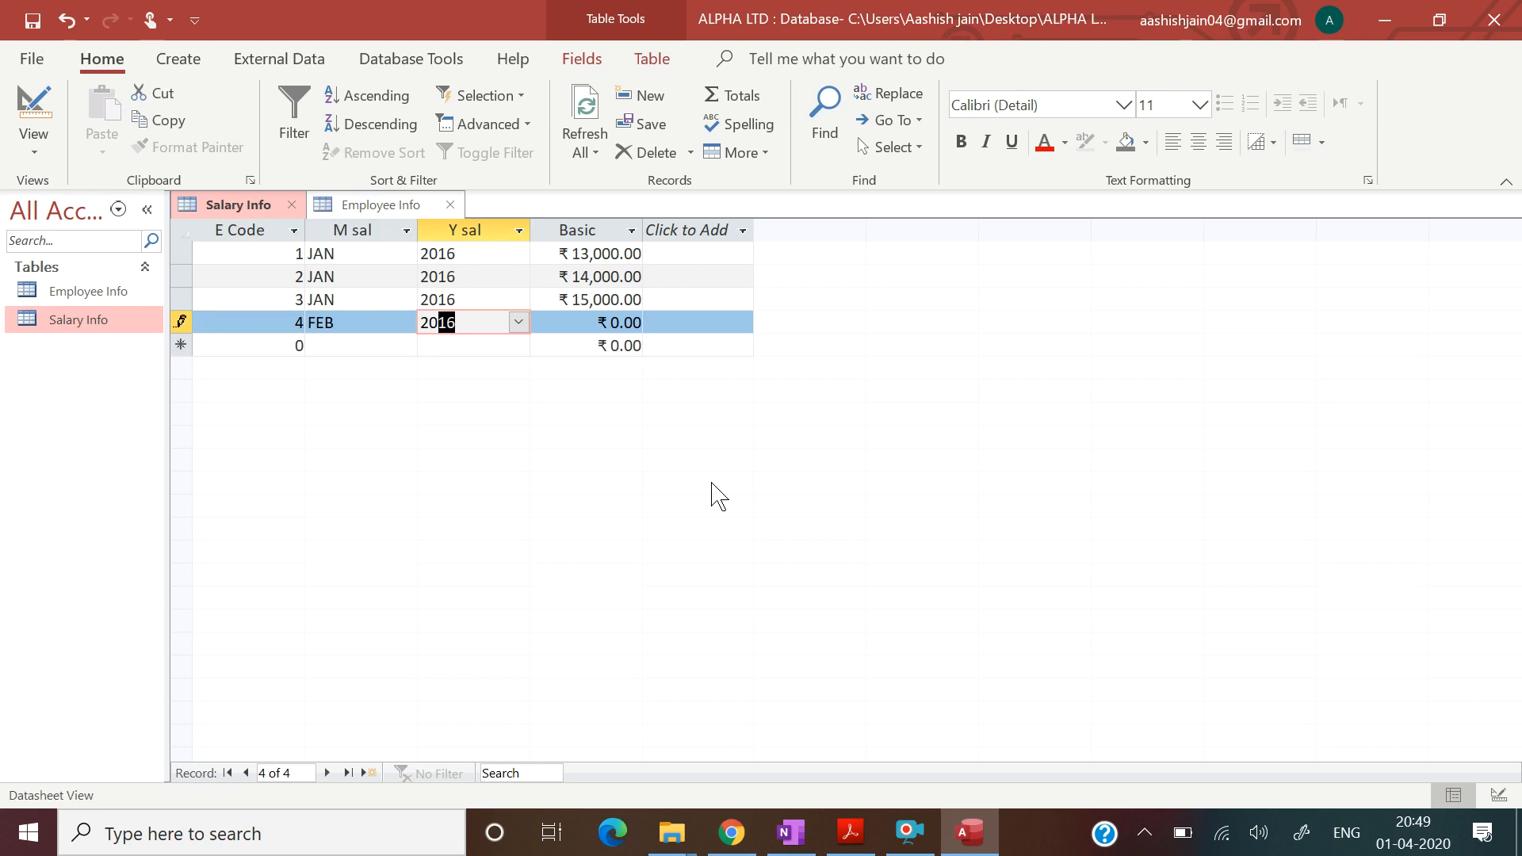
type("7")
key("Tab")
type("16")
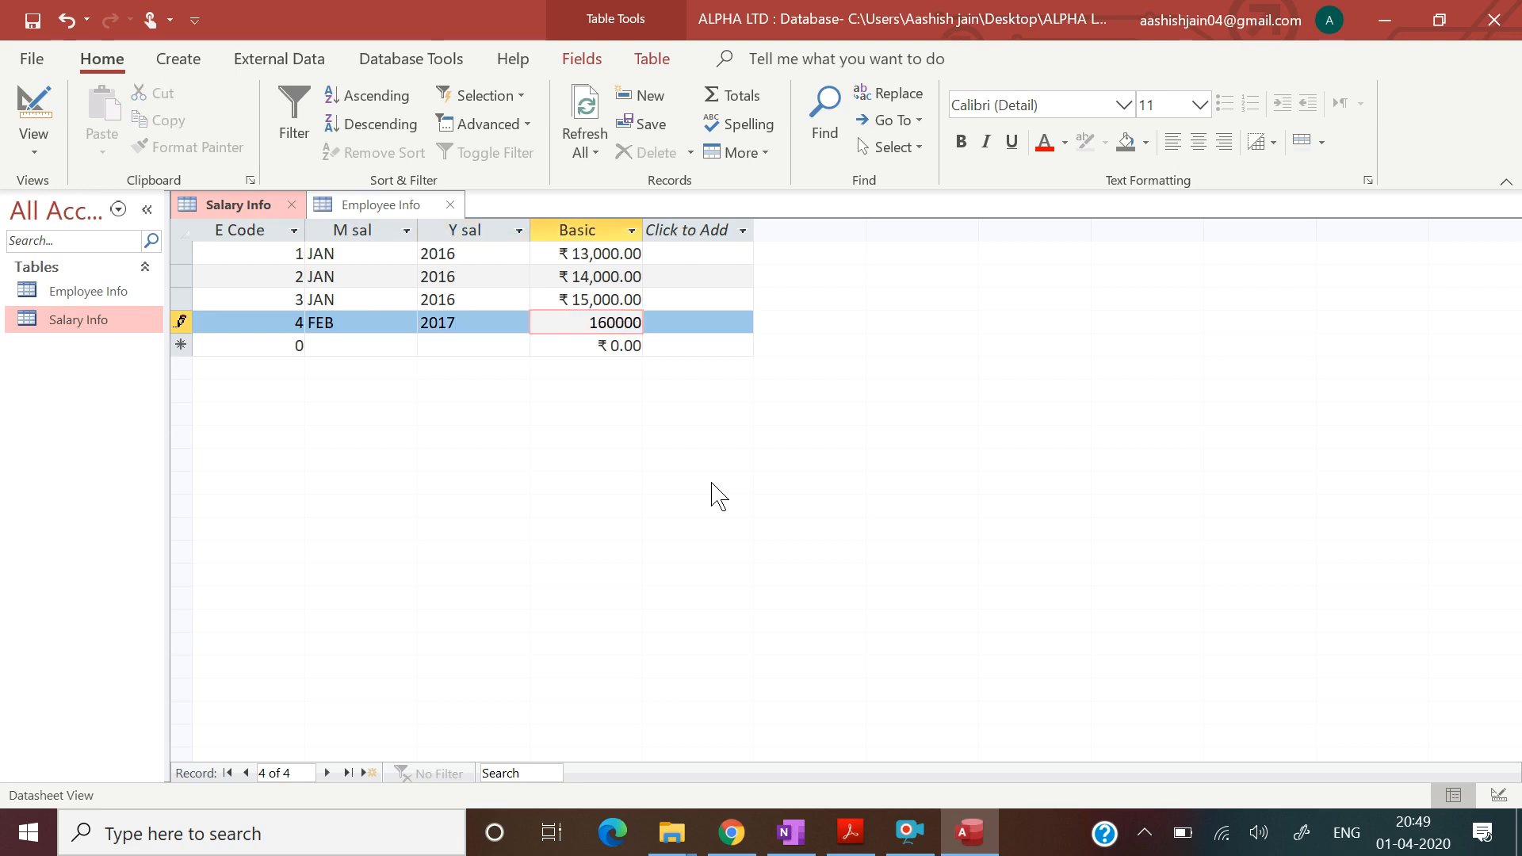
key("Tab")
Add a Salary Info record with E Code 5, M sal FEB, Y sal 2017 and Basic 17000.
type("5")
key("Tab")
type("FEB")
key("Tab")
type("2-01")
key("BackSpace")
key("BackSpace")
type("0")
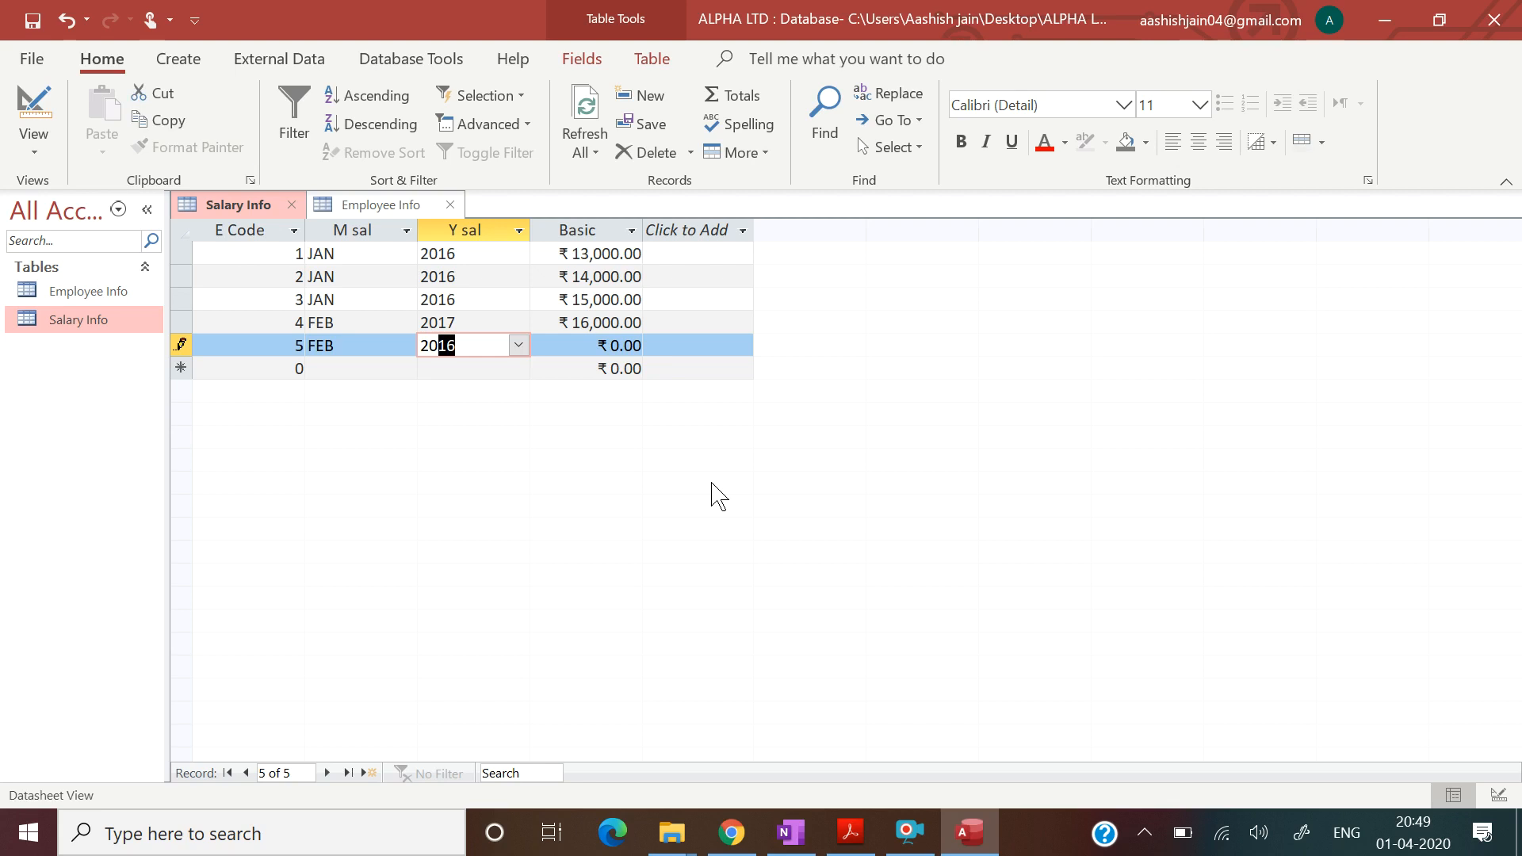
type("17")
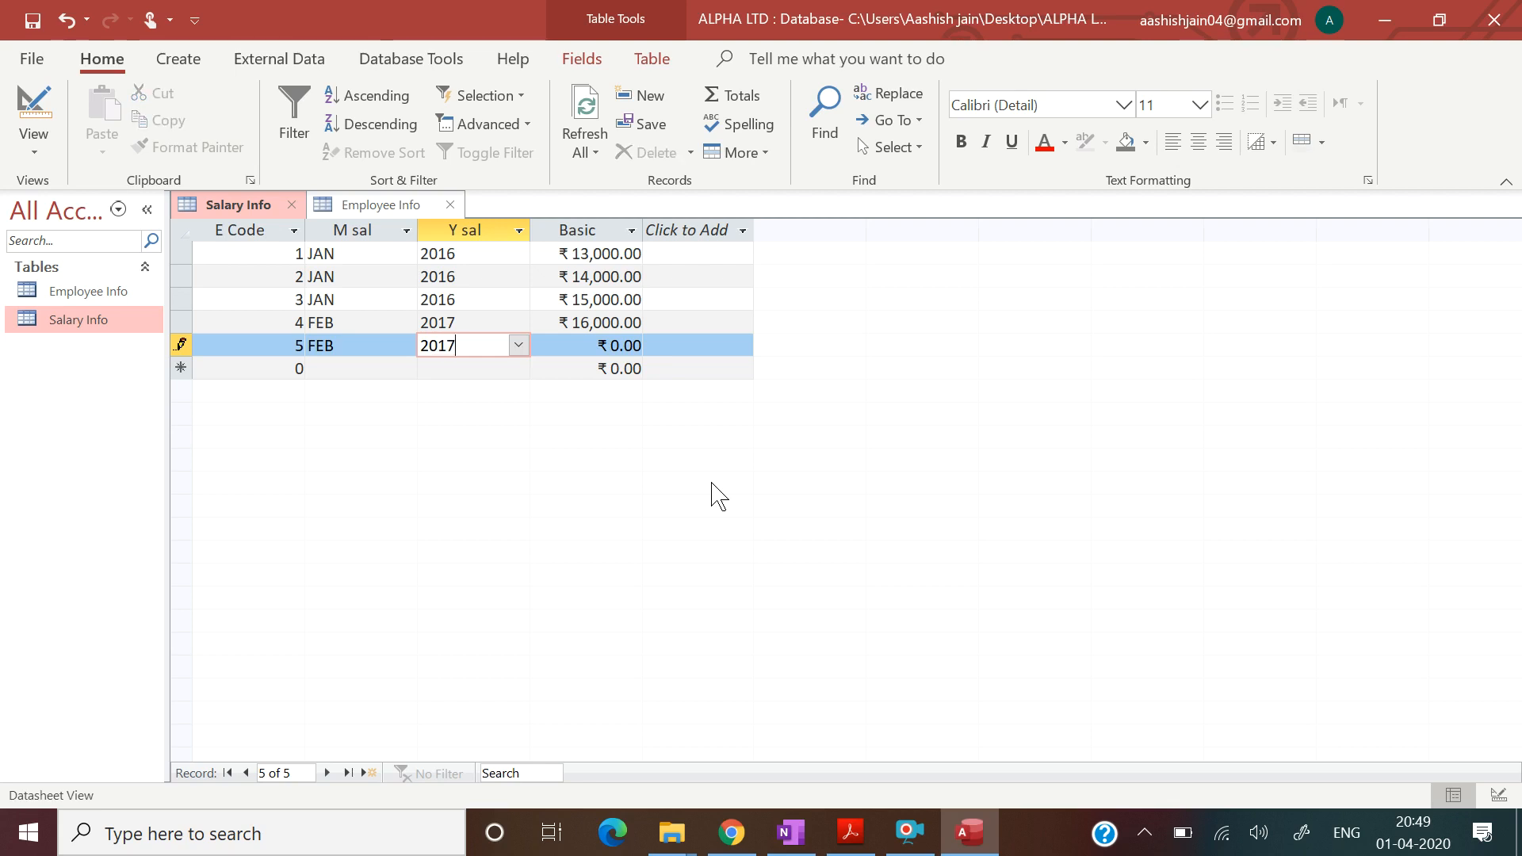
key("Tab")
type("17,000")
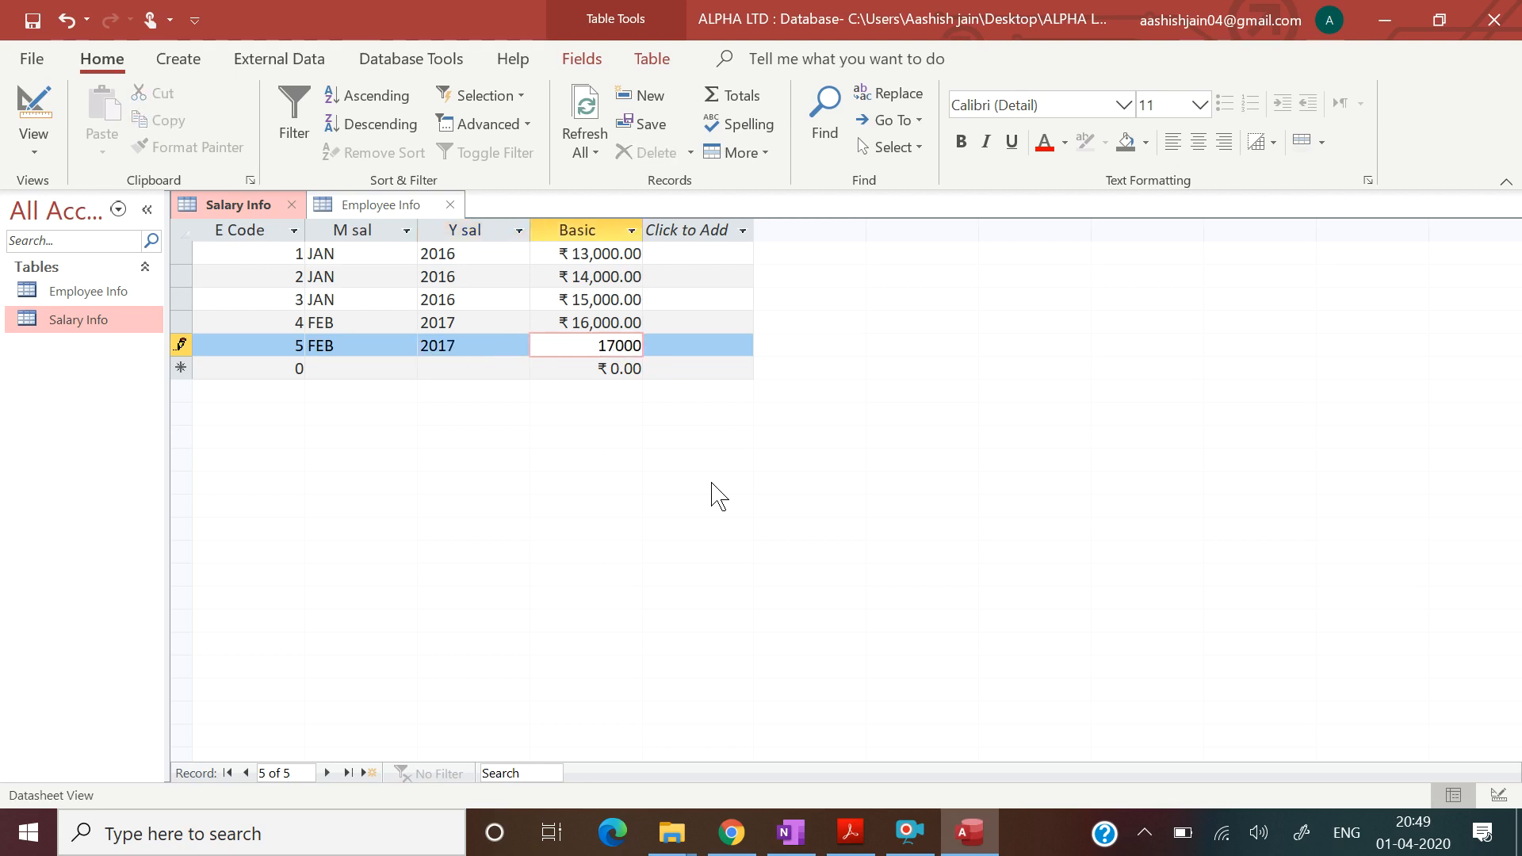
key("Tab")
Try 6 as a sixth record's E Code, clear it and try to leave the blank record.
type("6")
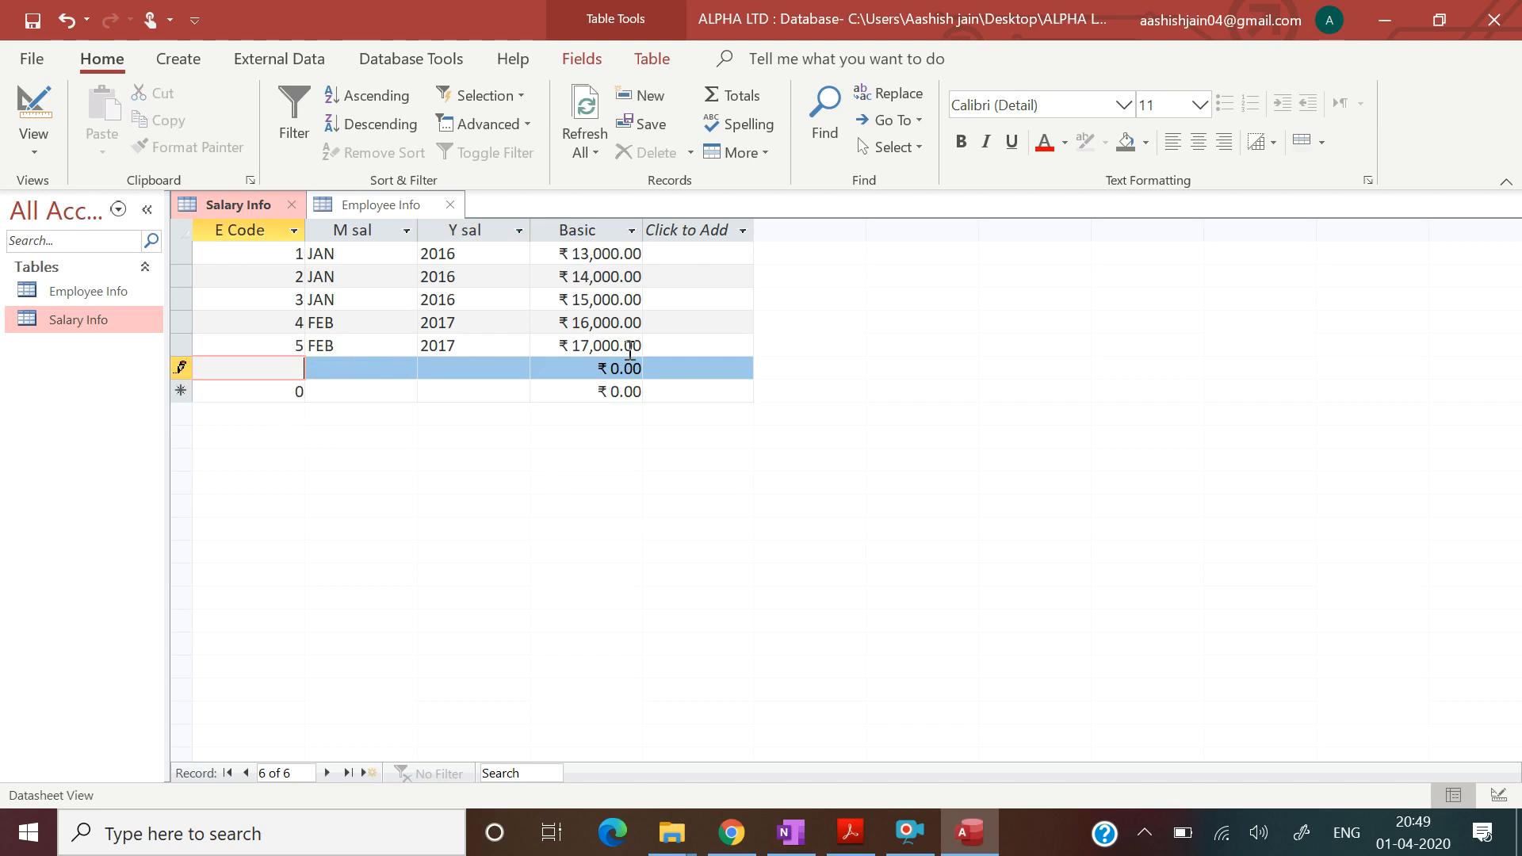
left_click(675, 349)
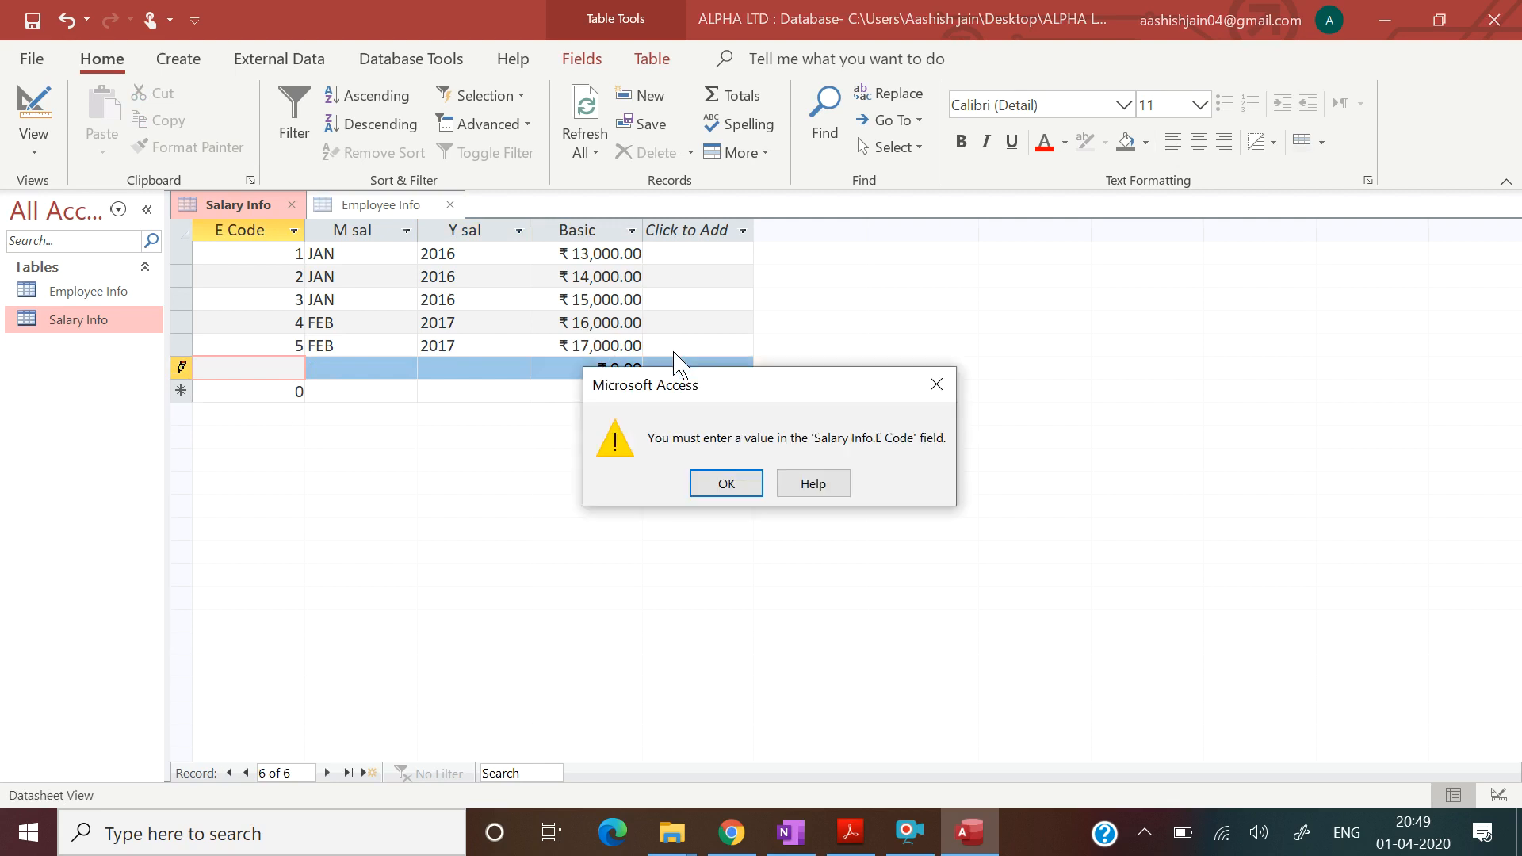
left_click(717, 482)
left_click(182, 381)
left_click(737, 487)
left_click(181, 378)
left_click(717, 488)
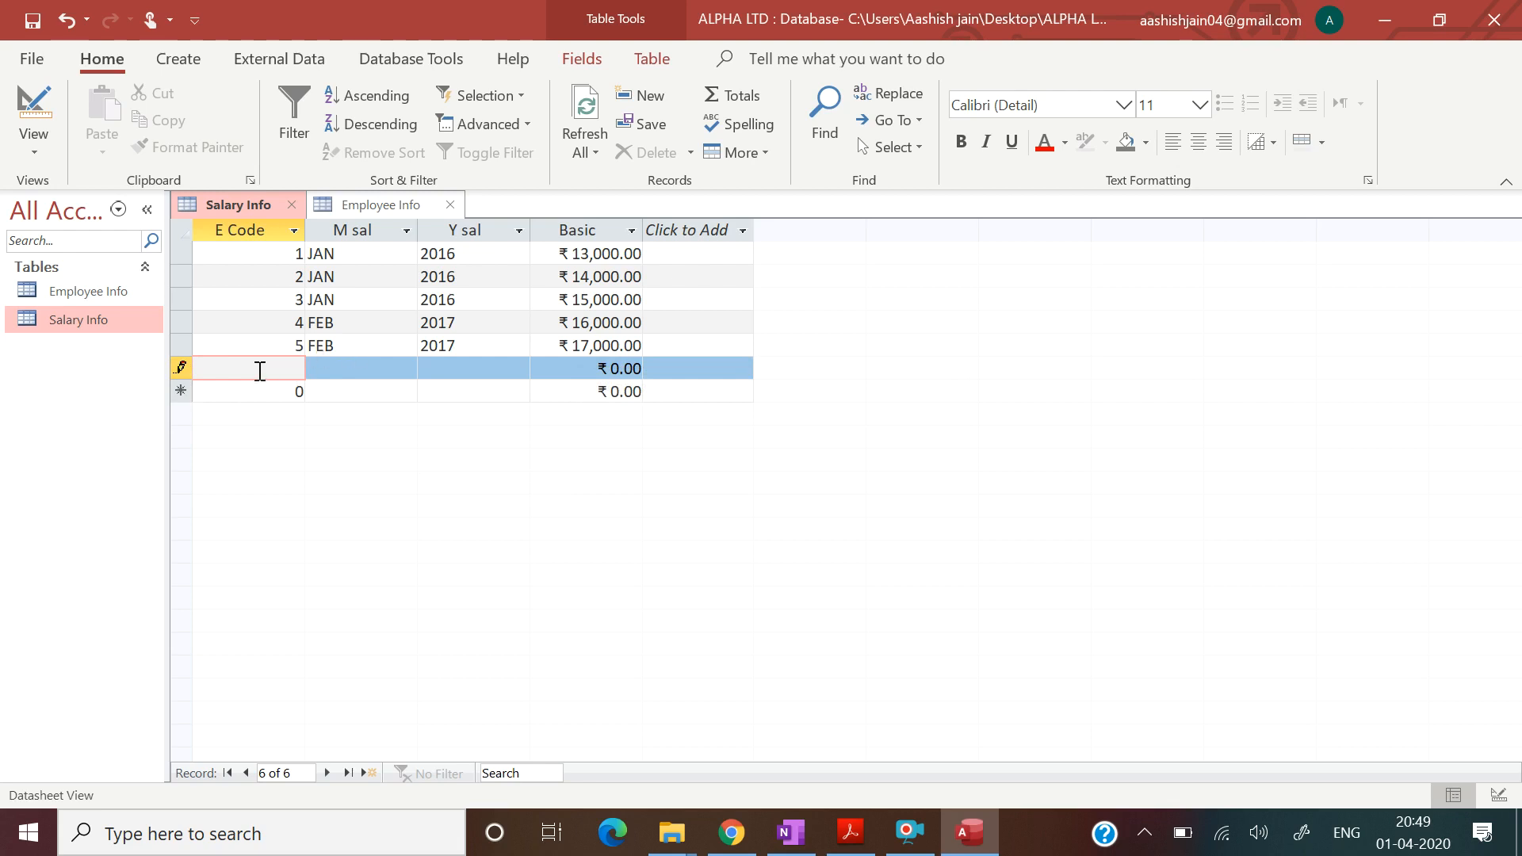
Fill in the sixth record with E Code 6, M sal FEB, Y sal 2016 and Basic 15000.
key("Tab")
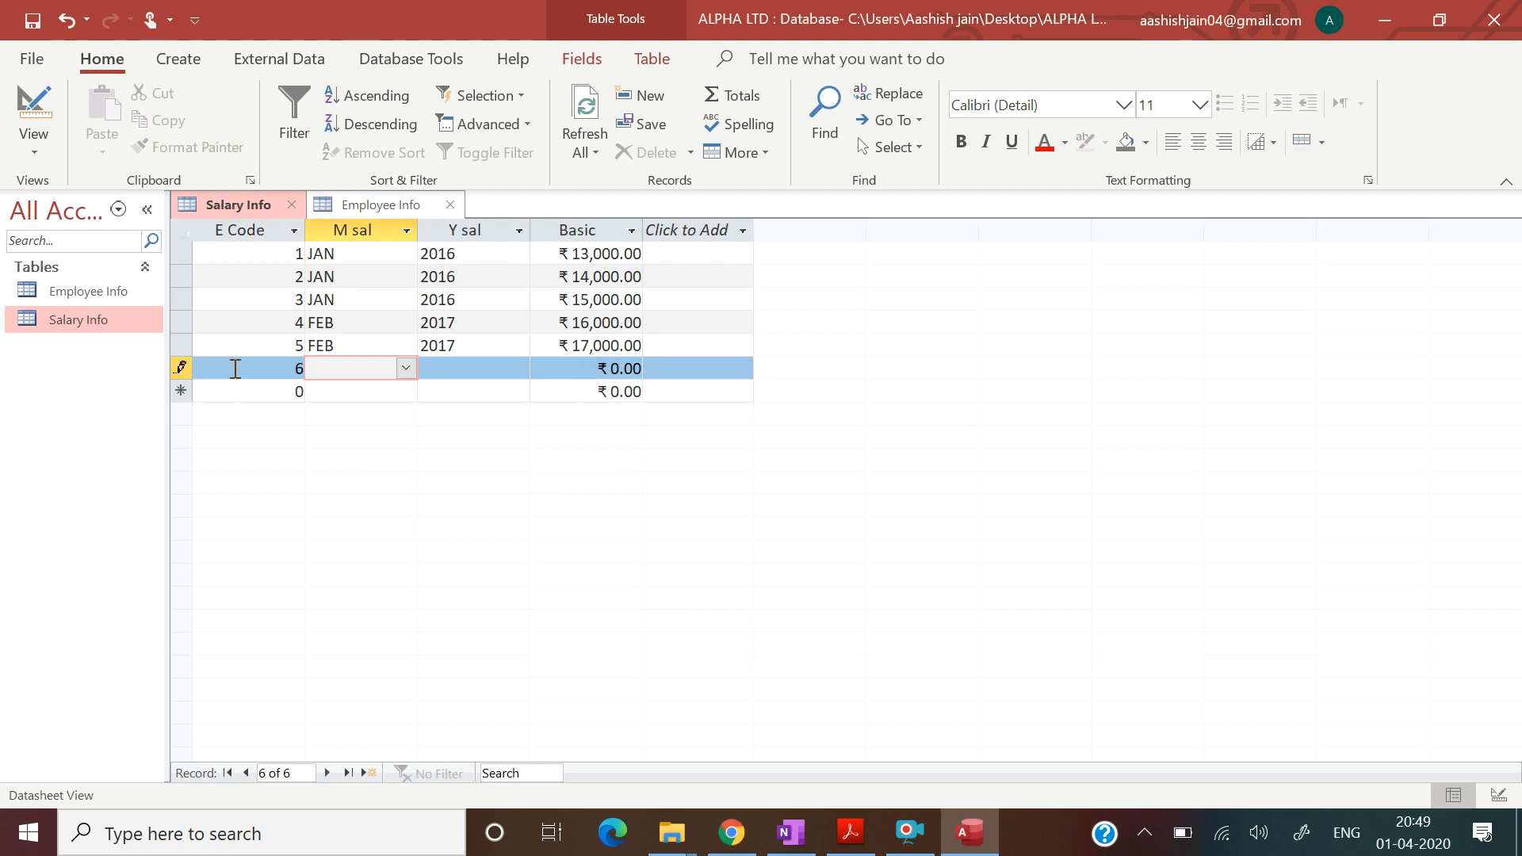
left_click(181, 367)
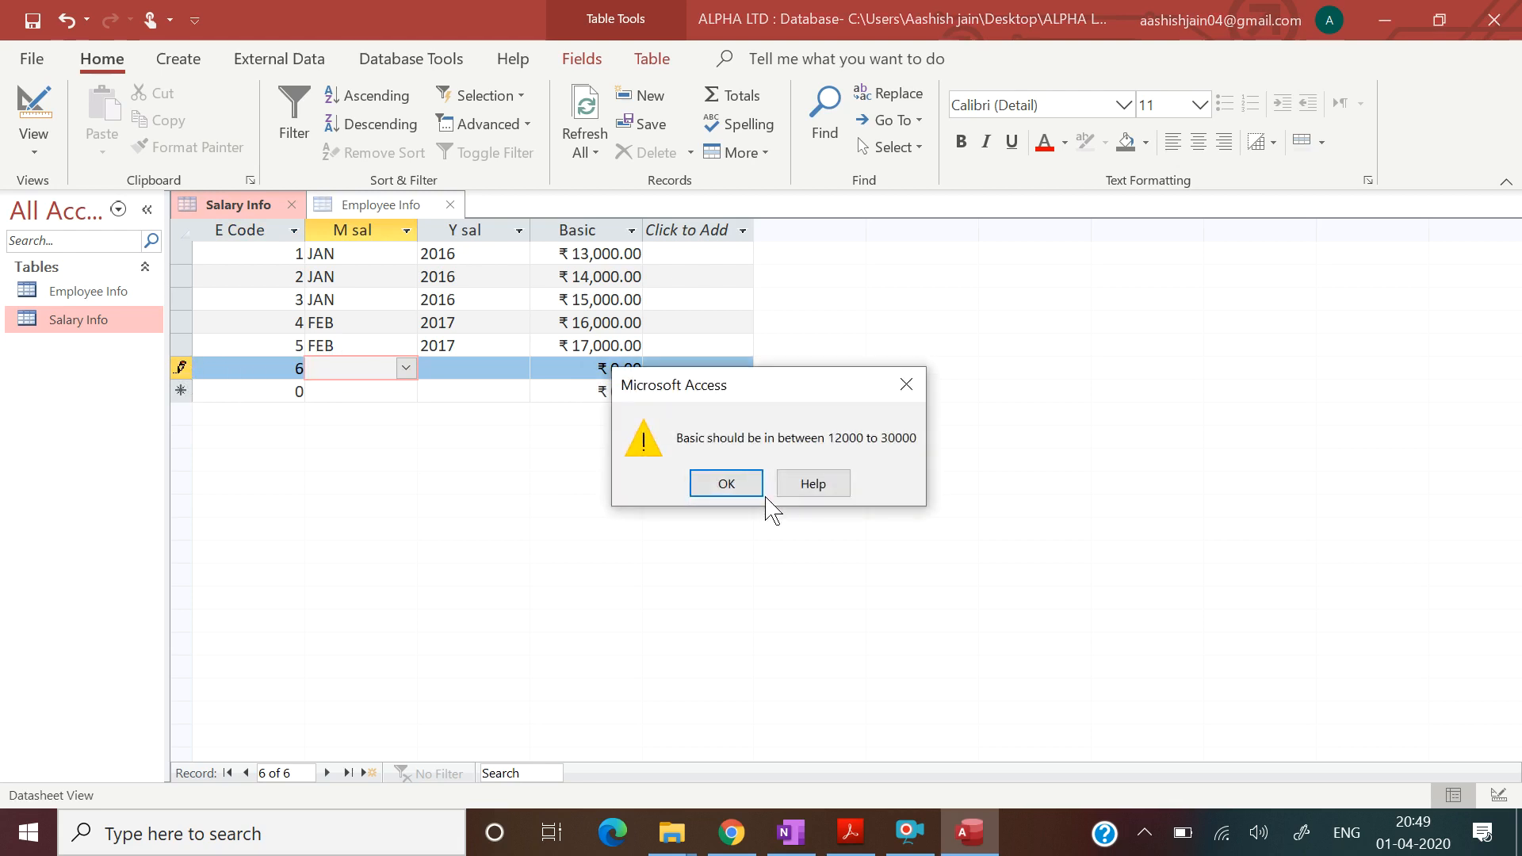
left_click(734, 489)
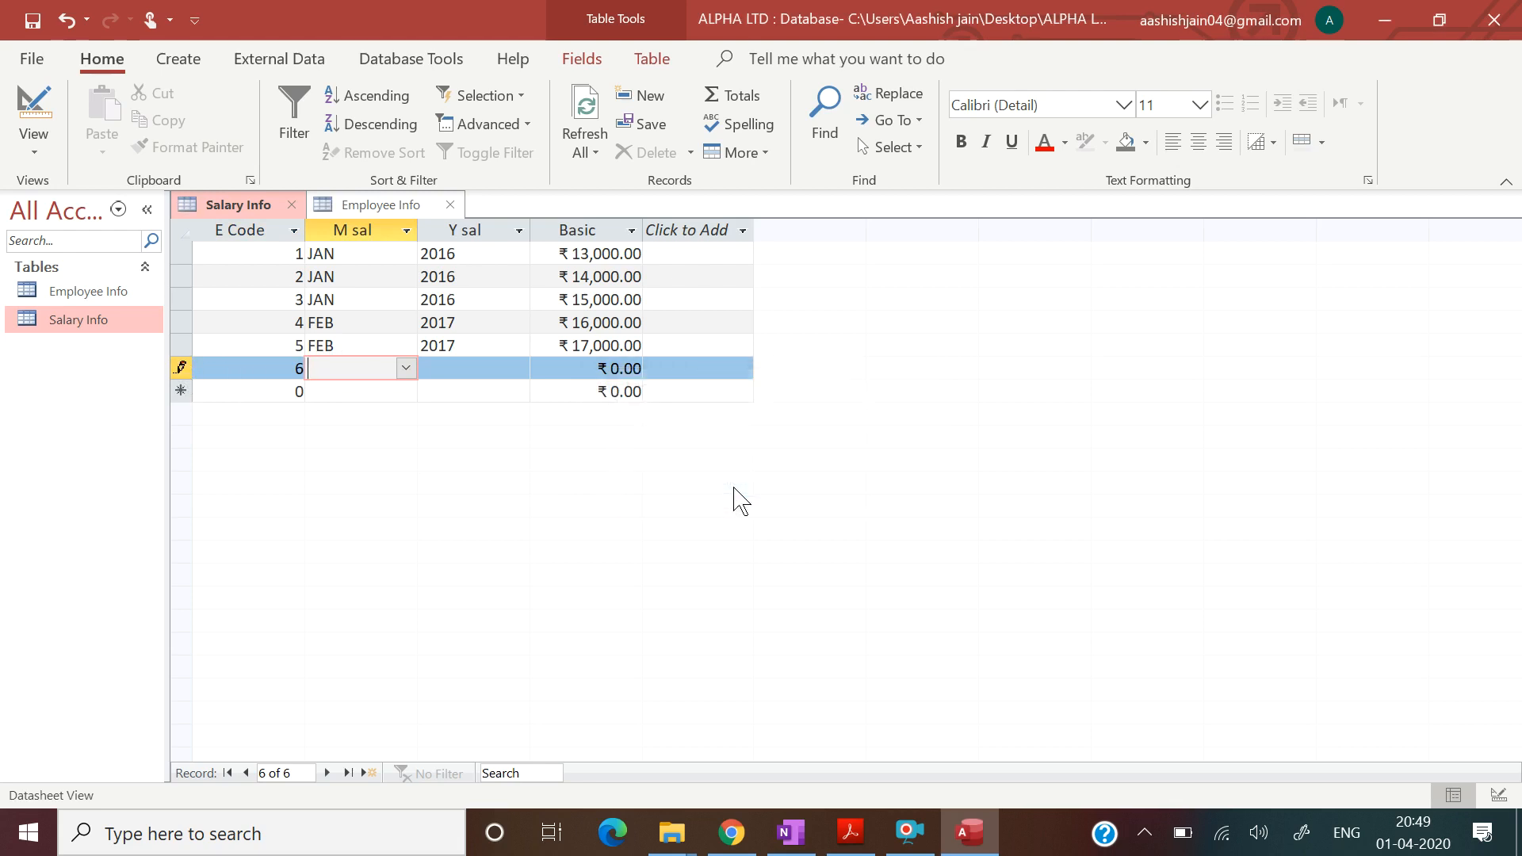
left_click(406, 368)
left_click(390, 413)
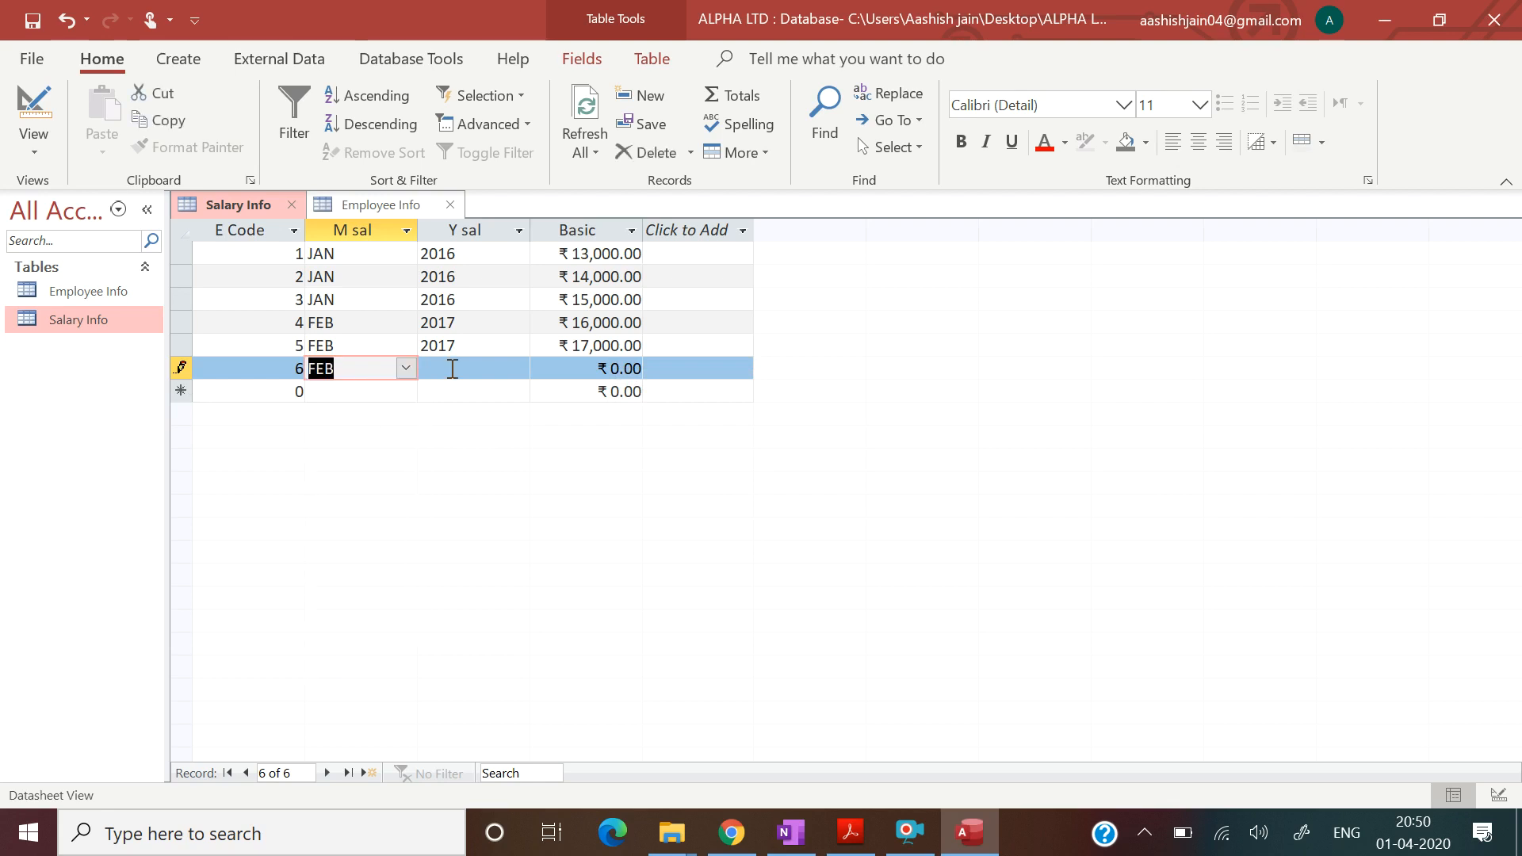
left_click(452, 369)
type("2016")
key("Tab")
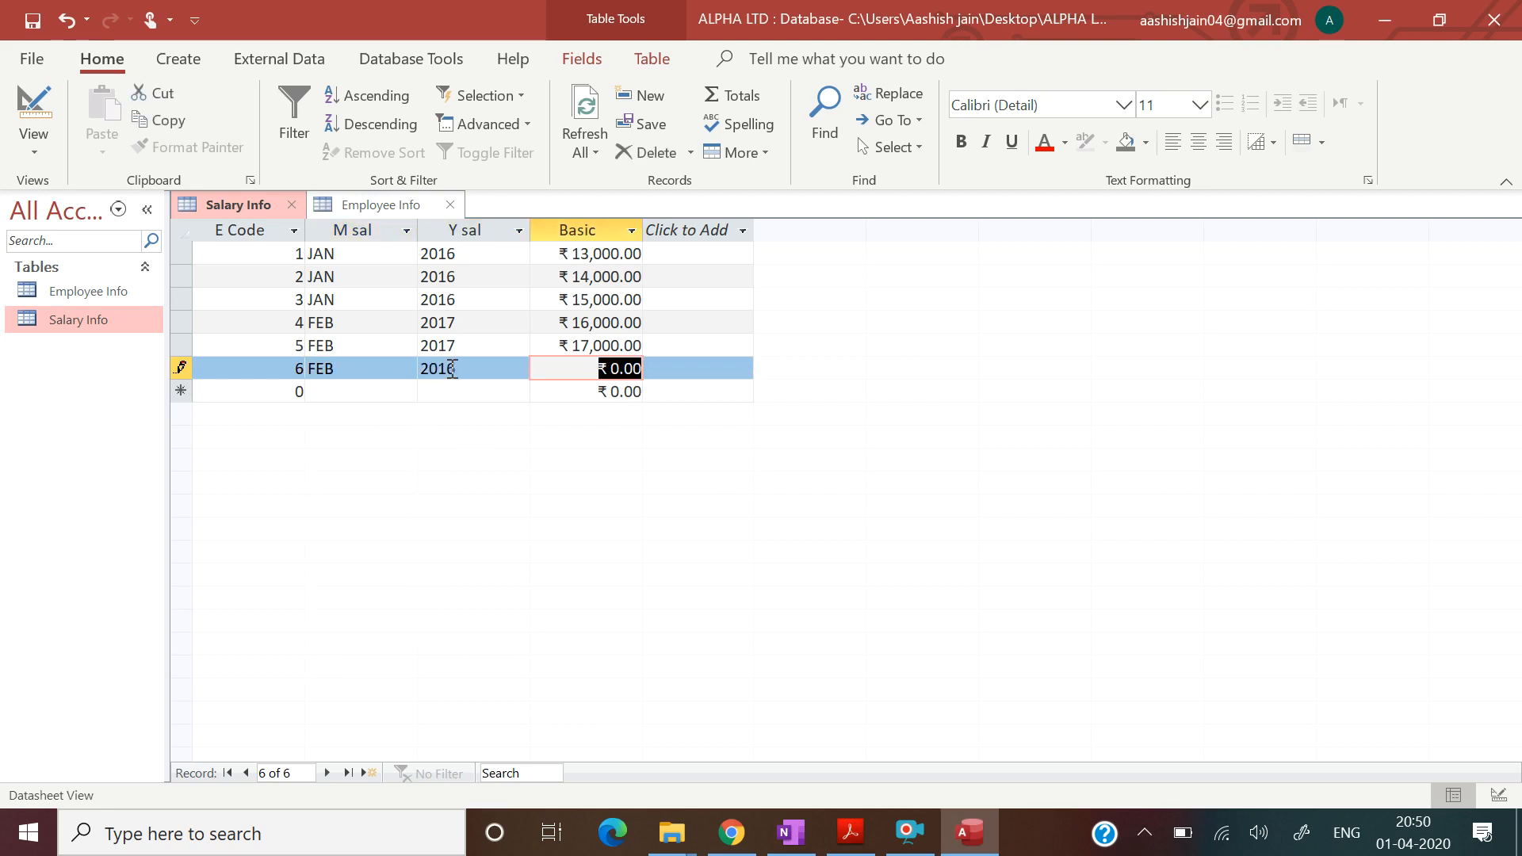
type("15000")
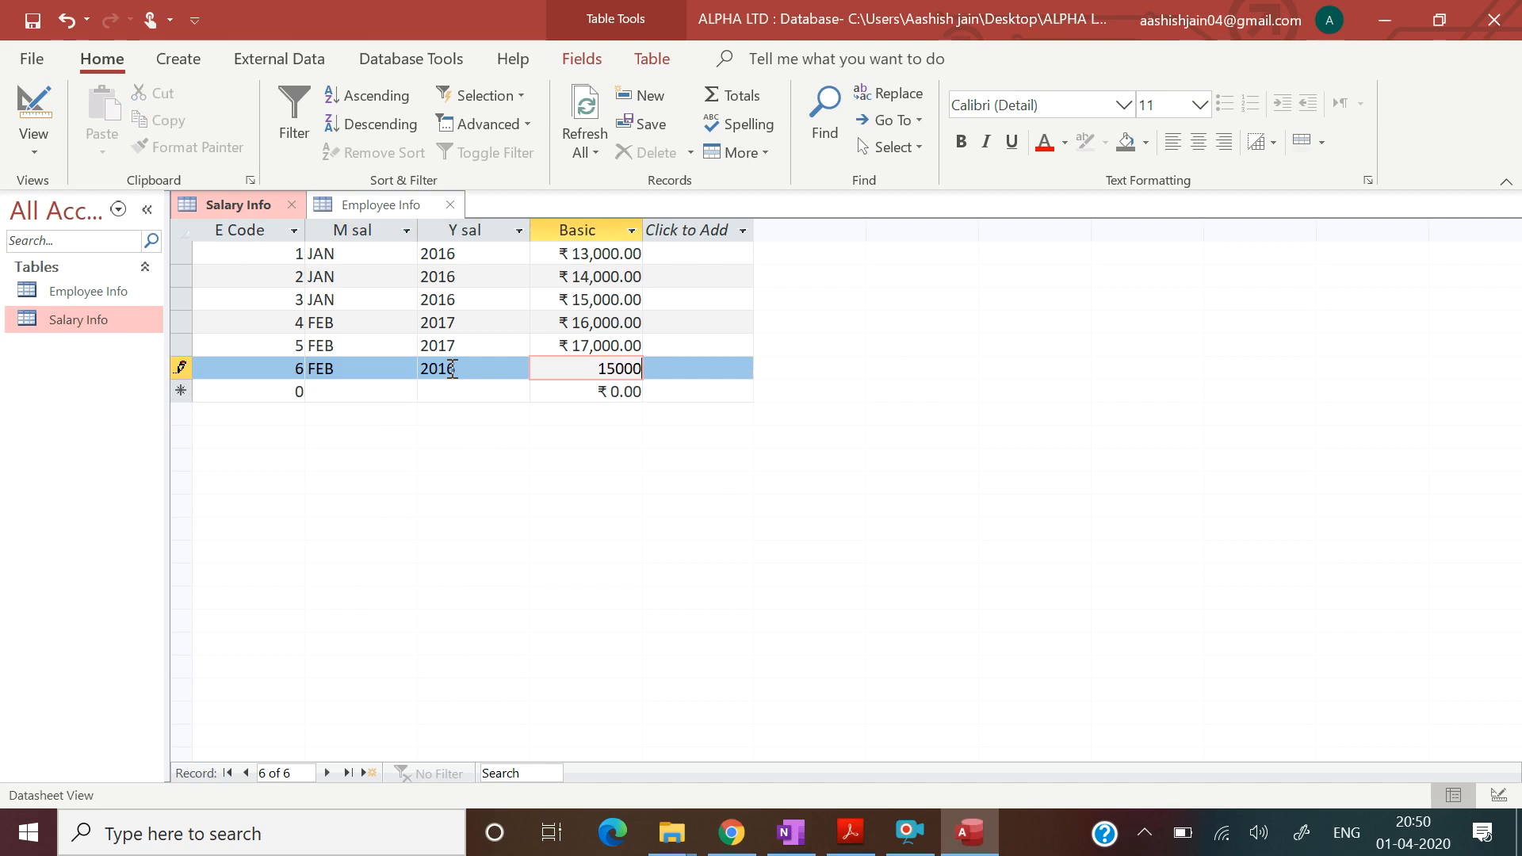
Delete the E Code 6 record from the Salary Info table.
left_click(175, 368)
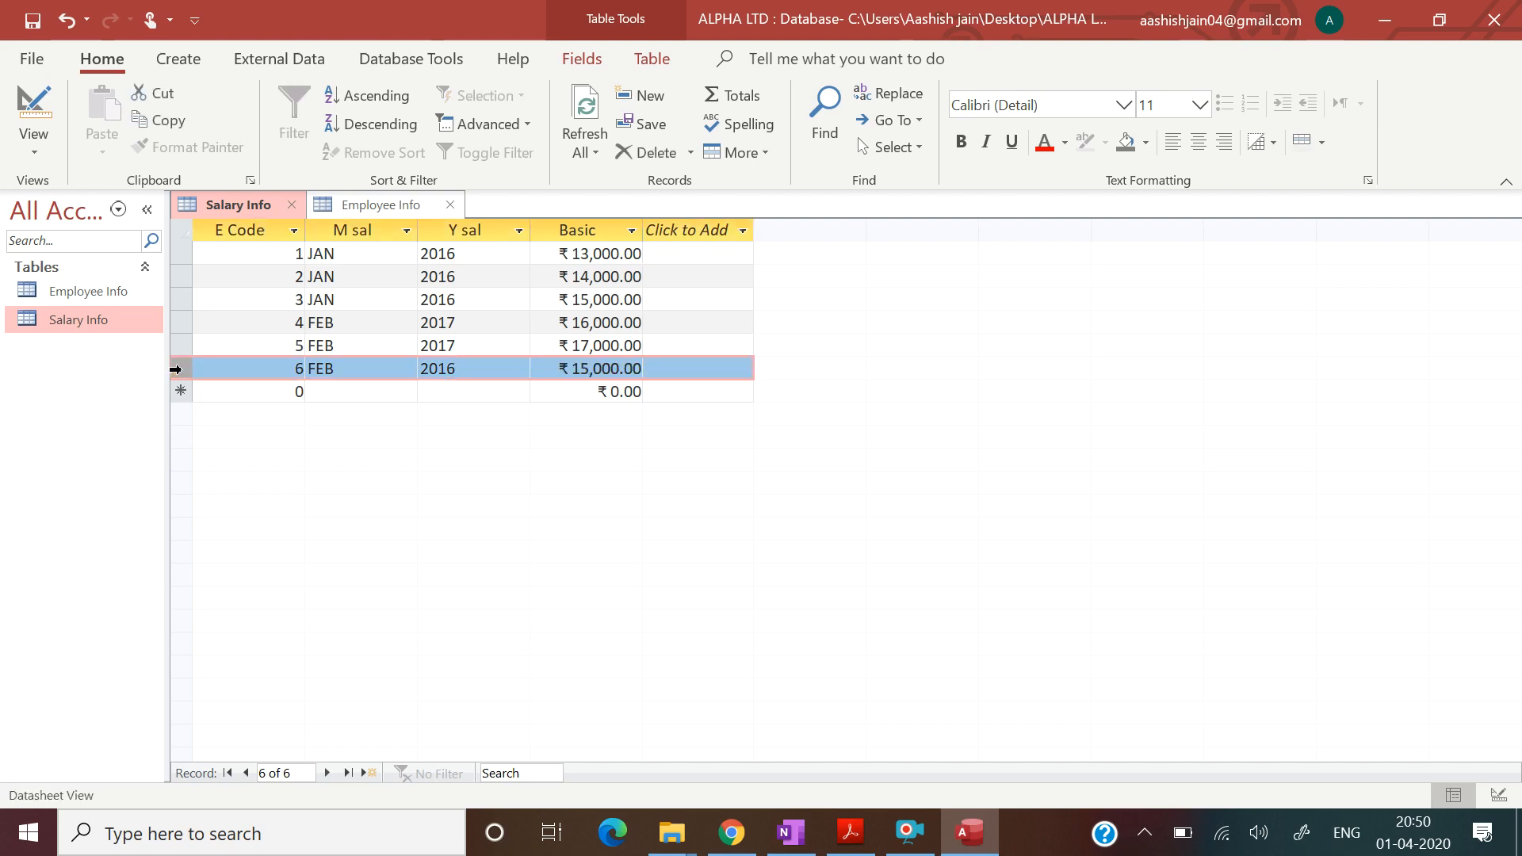
right_click(175, 368)
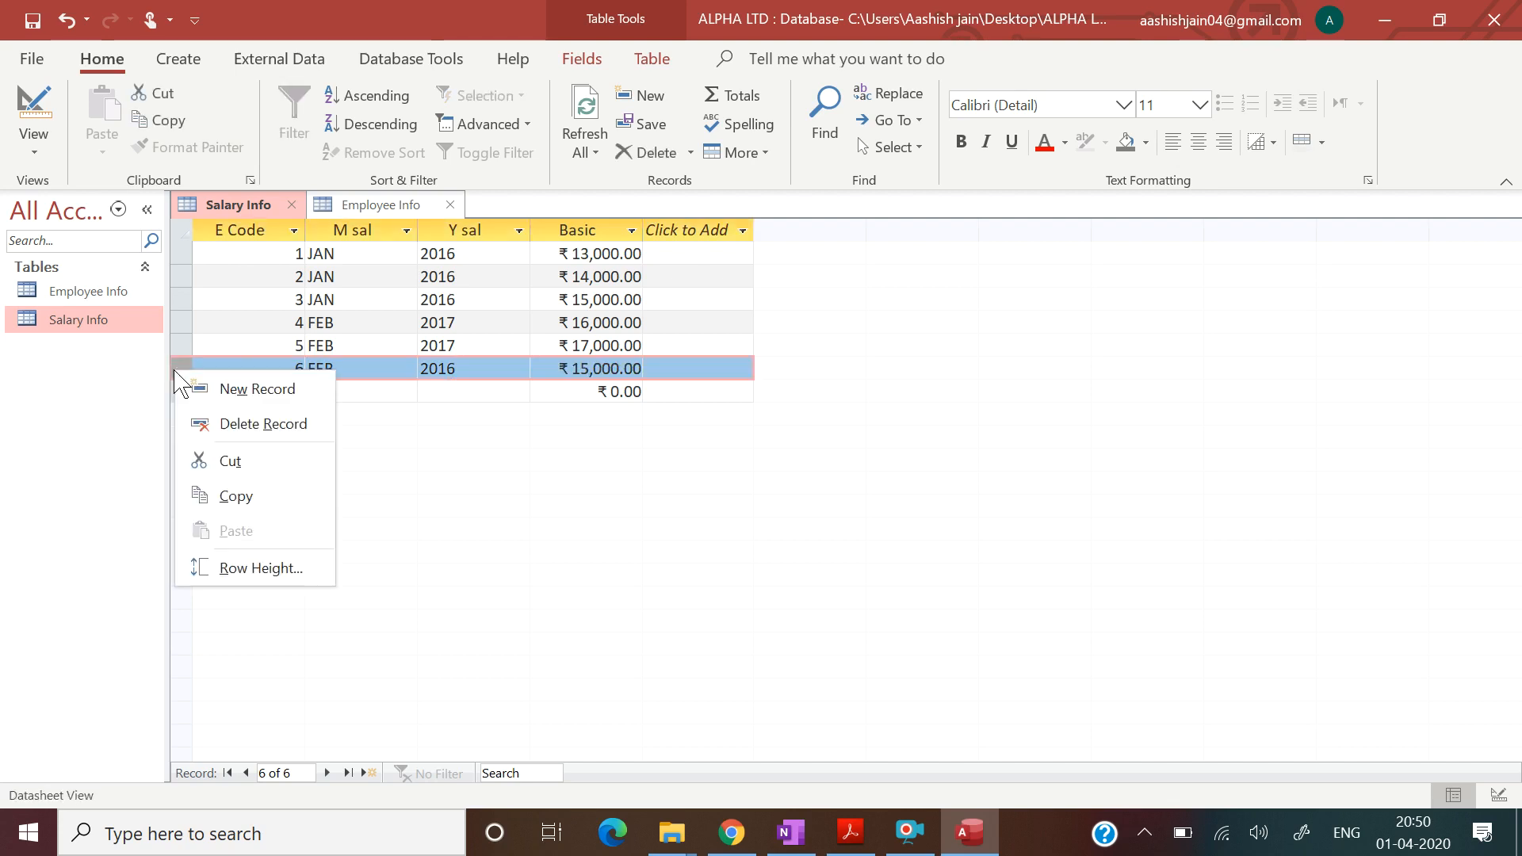
left_click(233, 469)
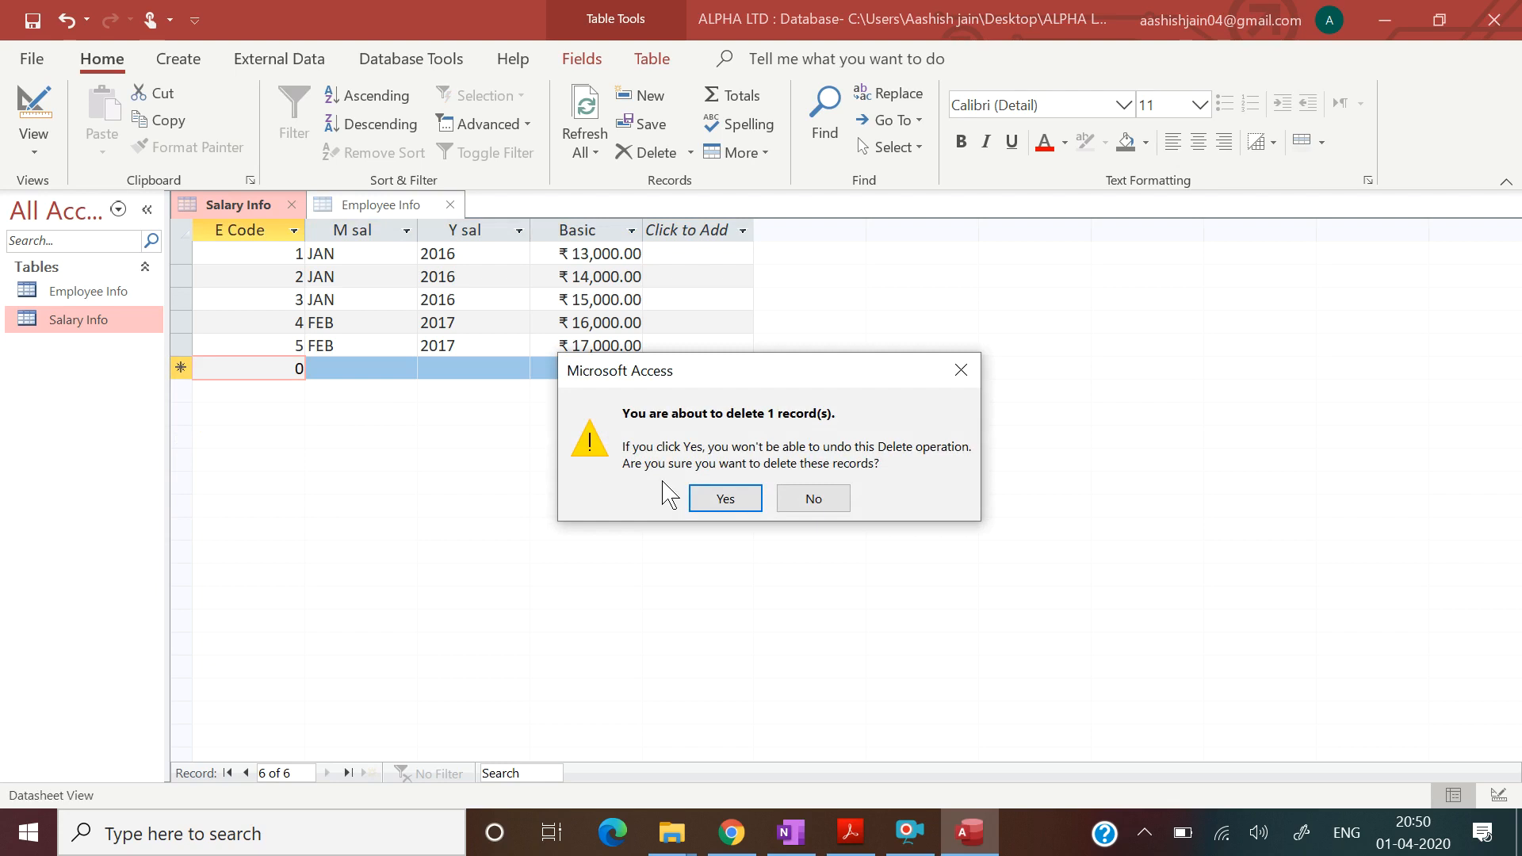
left_click(719, 498)
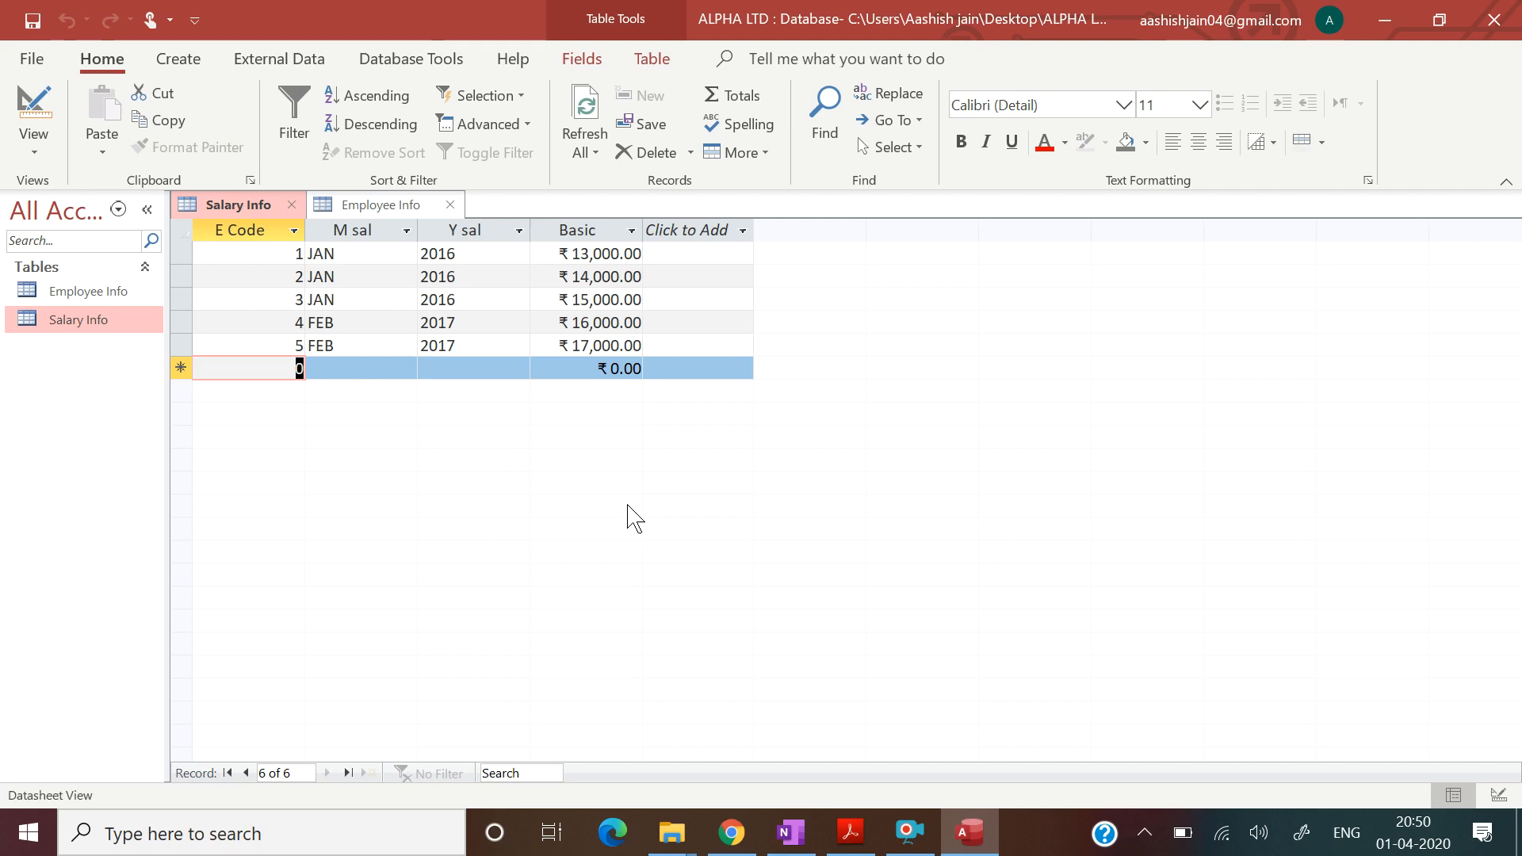
Close the Salary Info and Employee Info tables.
left_click(293, 205)
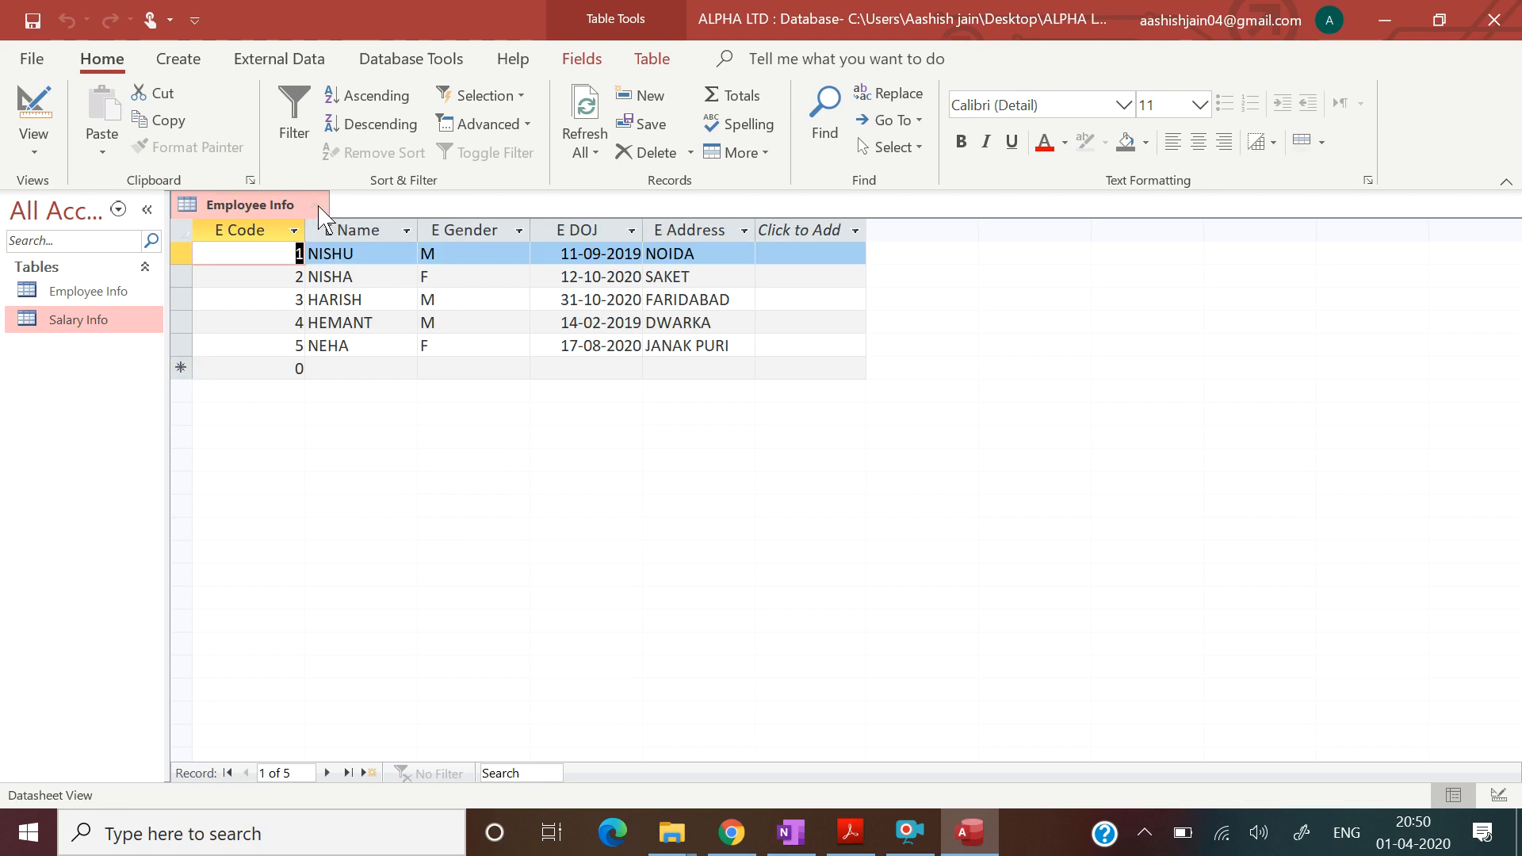
left_click(320, 205)
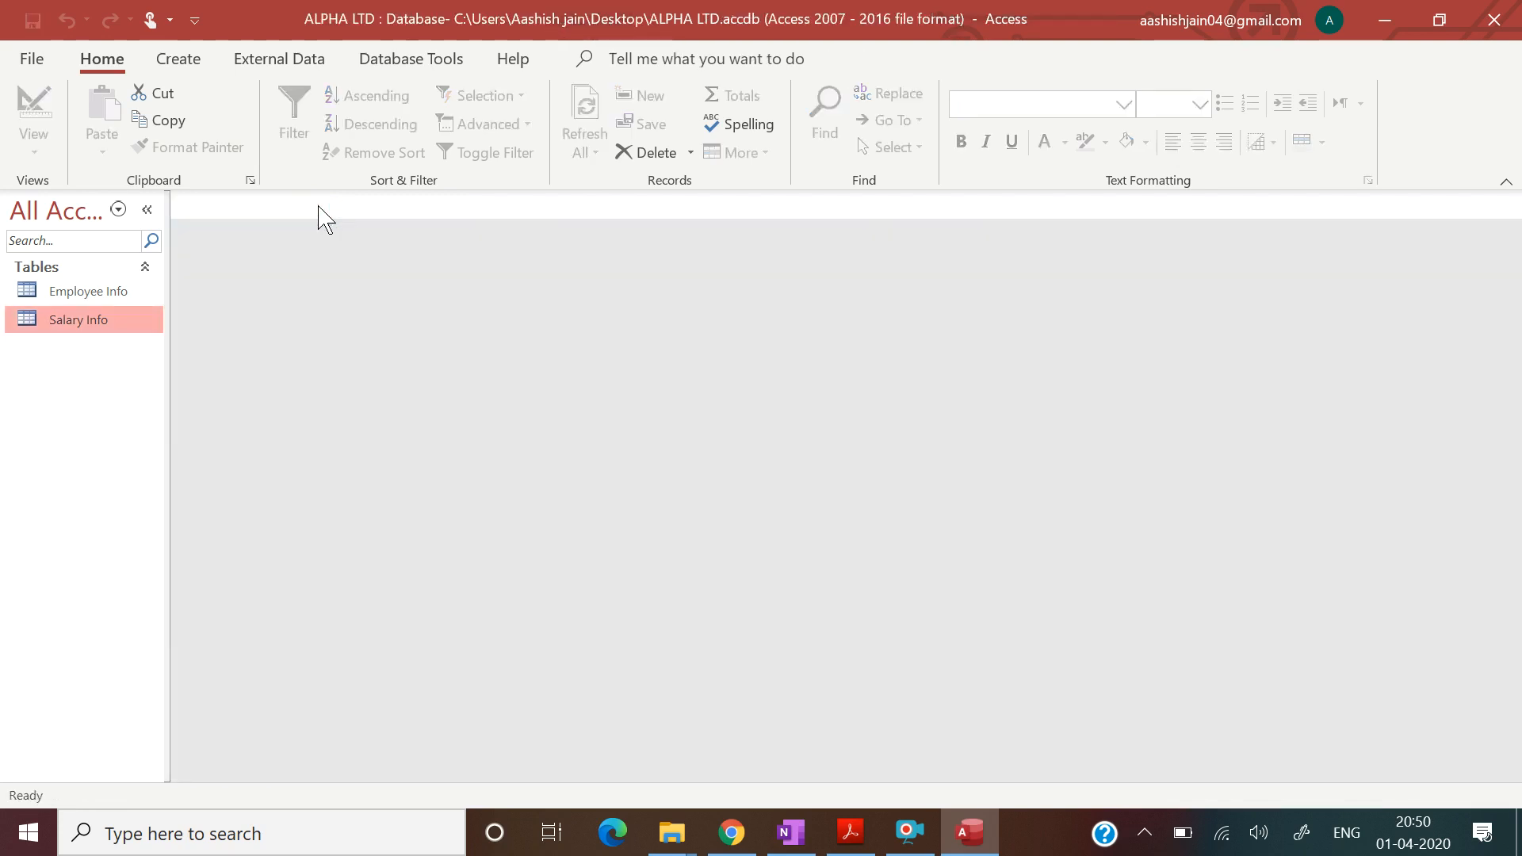
Check the Leave Record fields in the PDF, then create a new table named Leave Record and open its design.
left_click(849, 832)
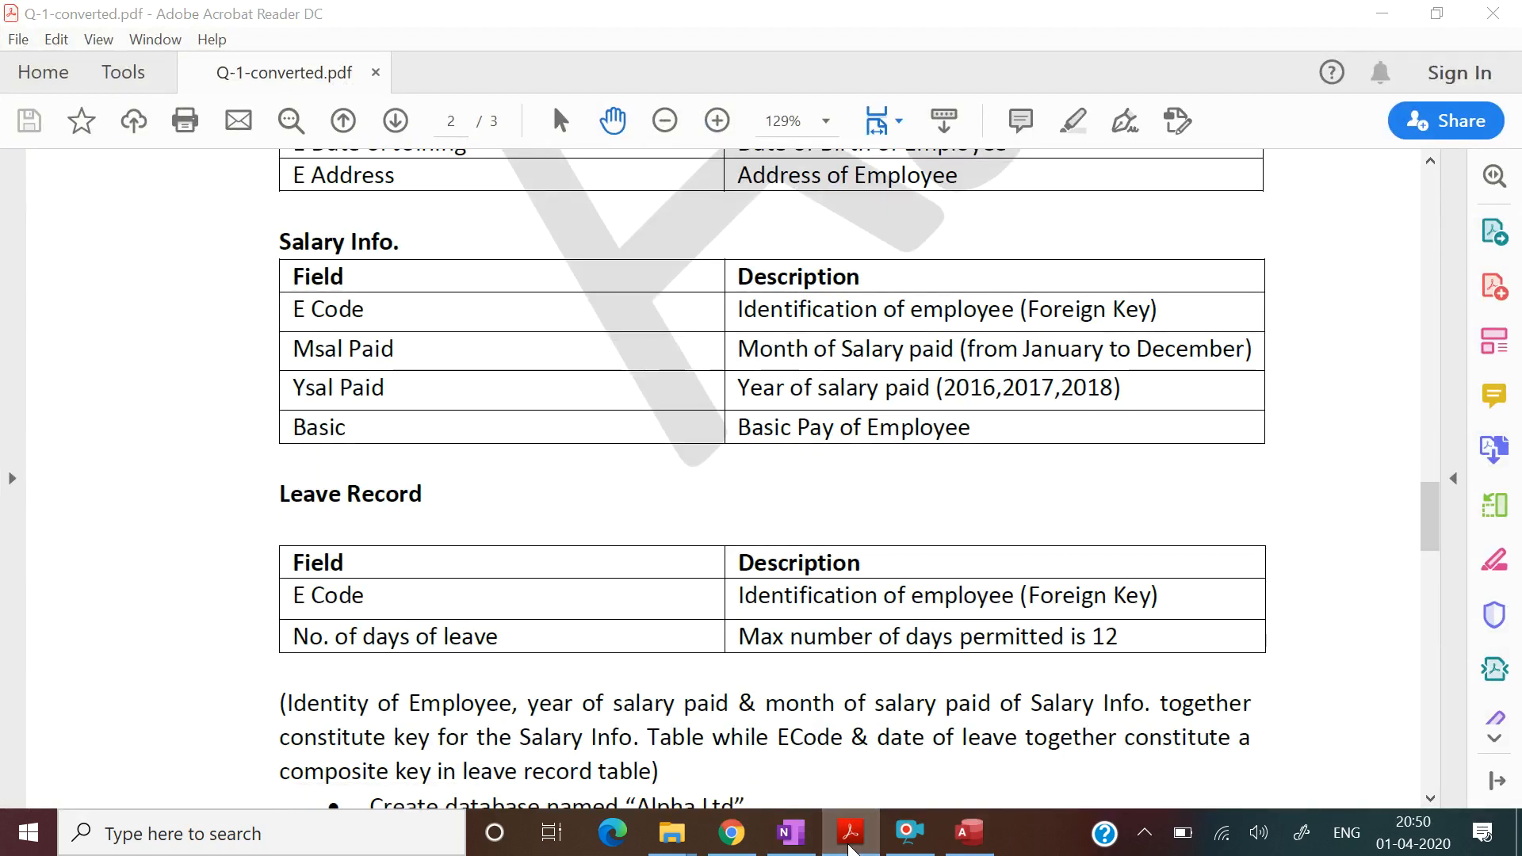
left_click(849, 840)
left_click(179, 60)
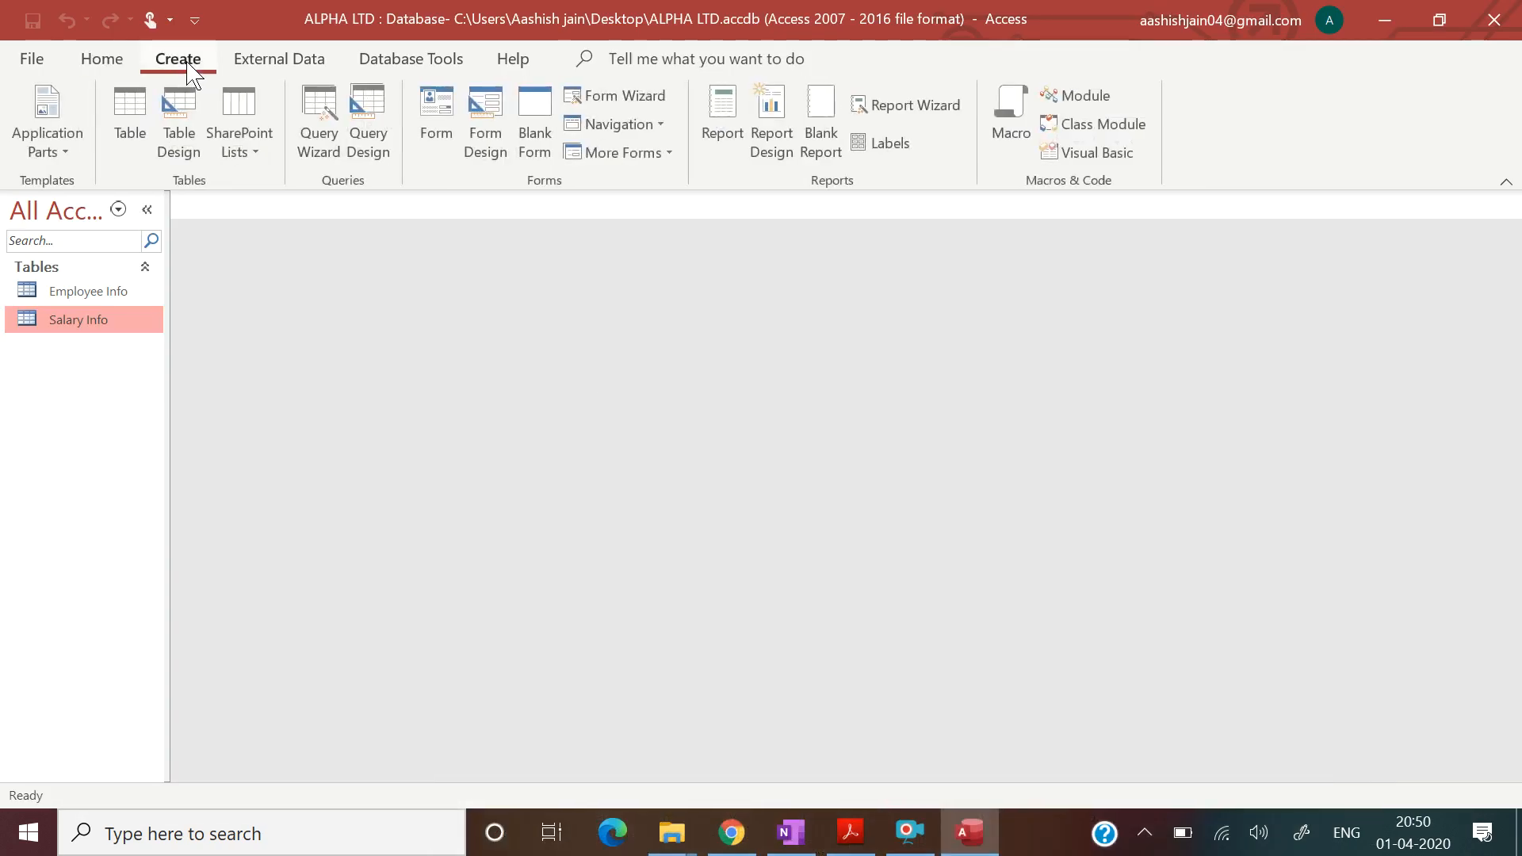
left_click(129, 127)
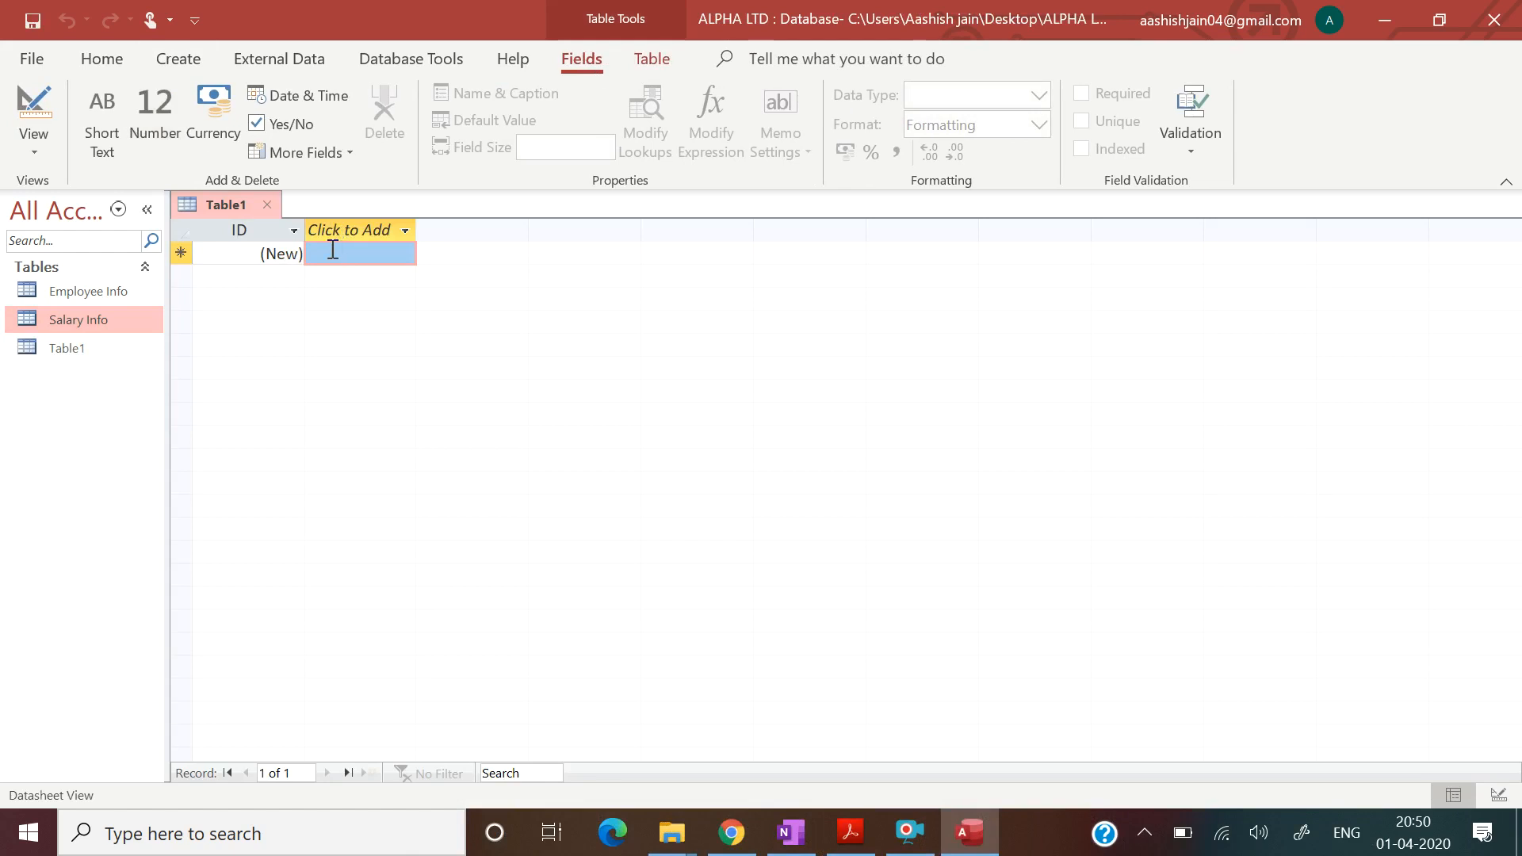
right_click(100, 350)
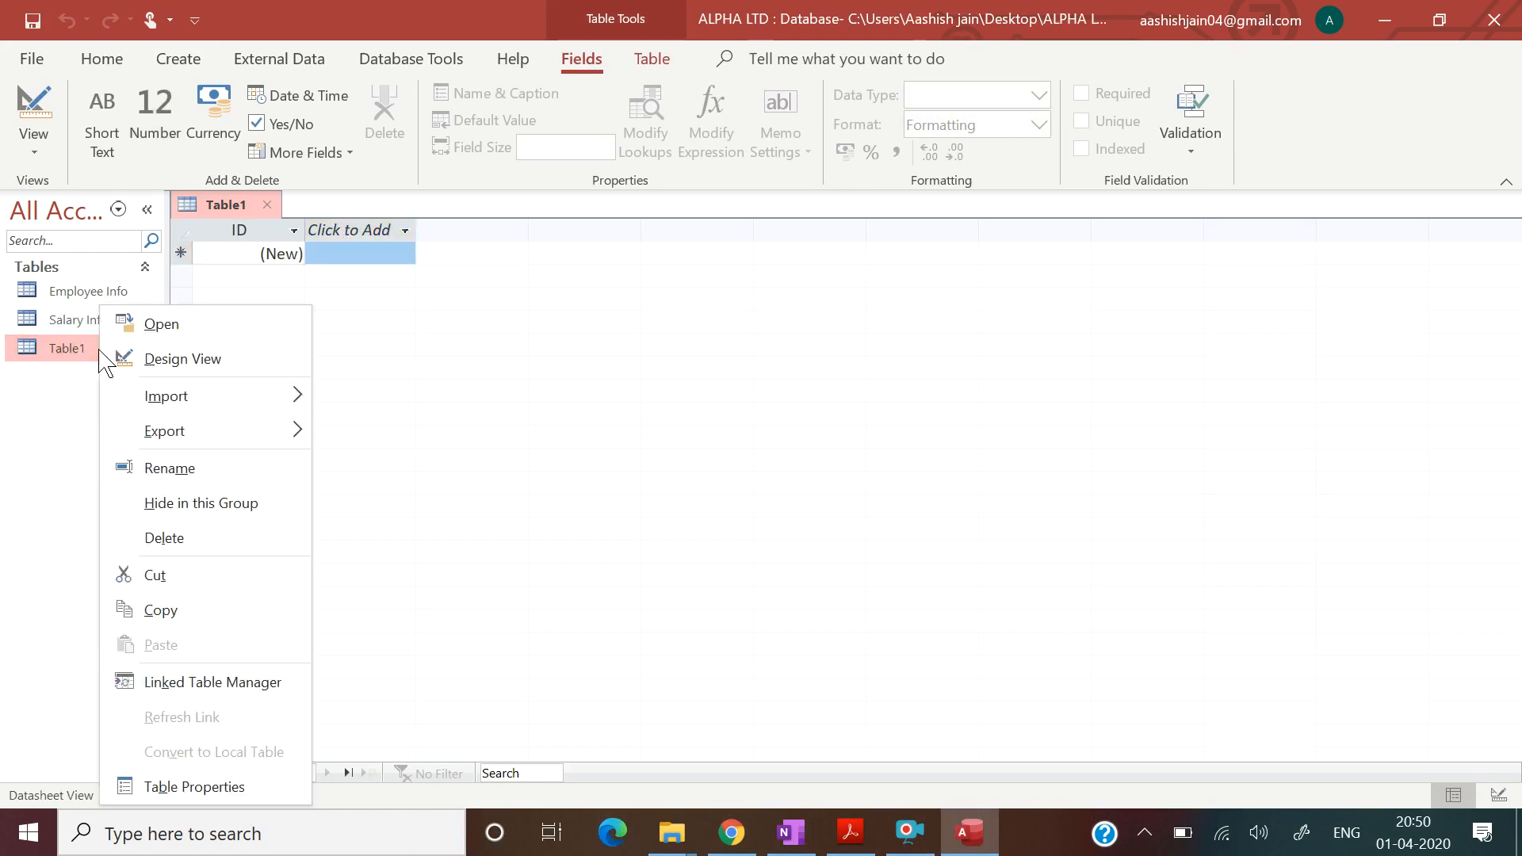
left_click(162, 370)
type("Leave Record")
key("Return")
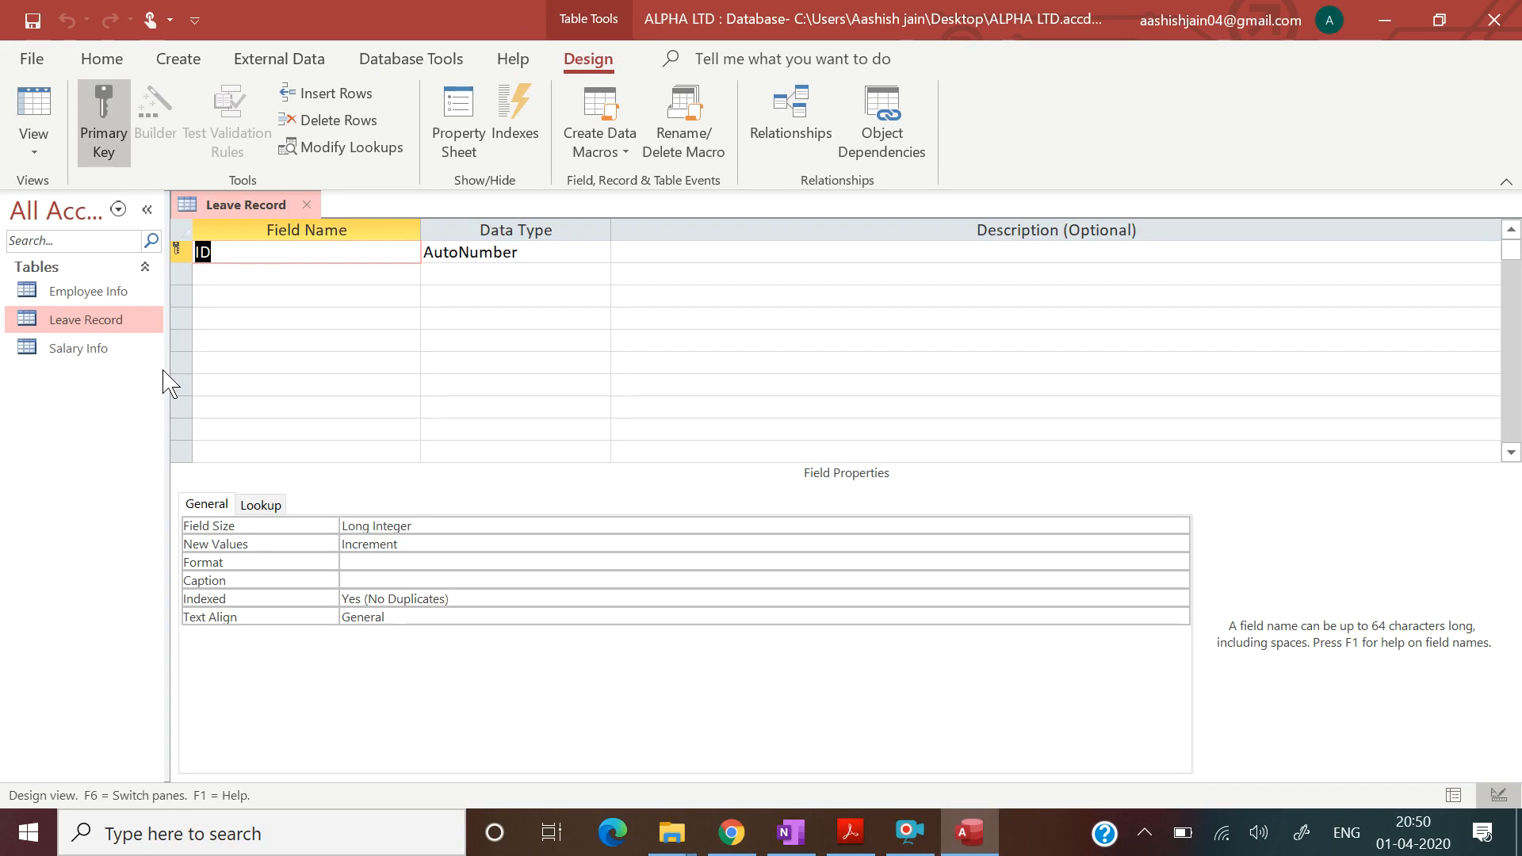
Name the Leave Record table's first field E Code and set its data type to Number.
key("Caps_Lock")
type("E C")
key("Caps_Lock")
type("ode")
key("Tab")
left_click(600, 252)
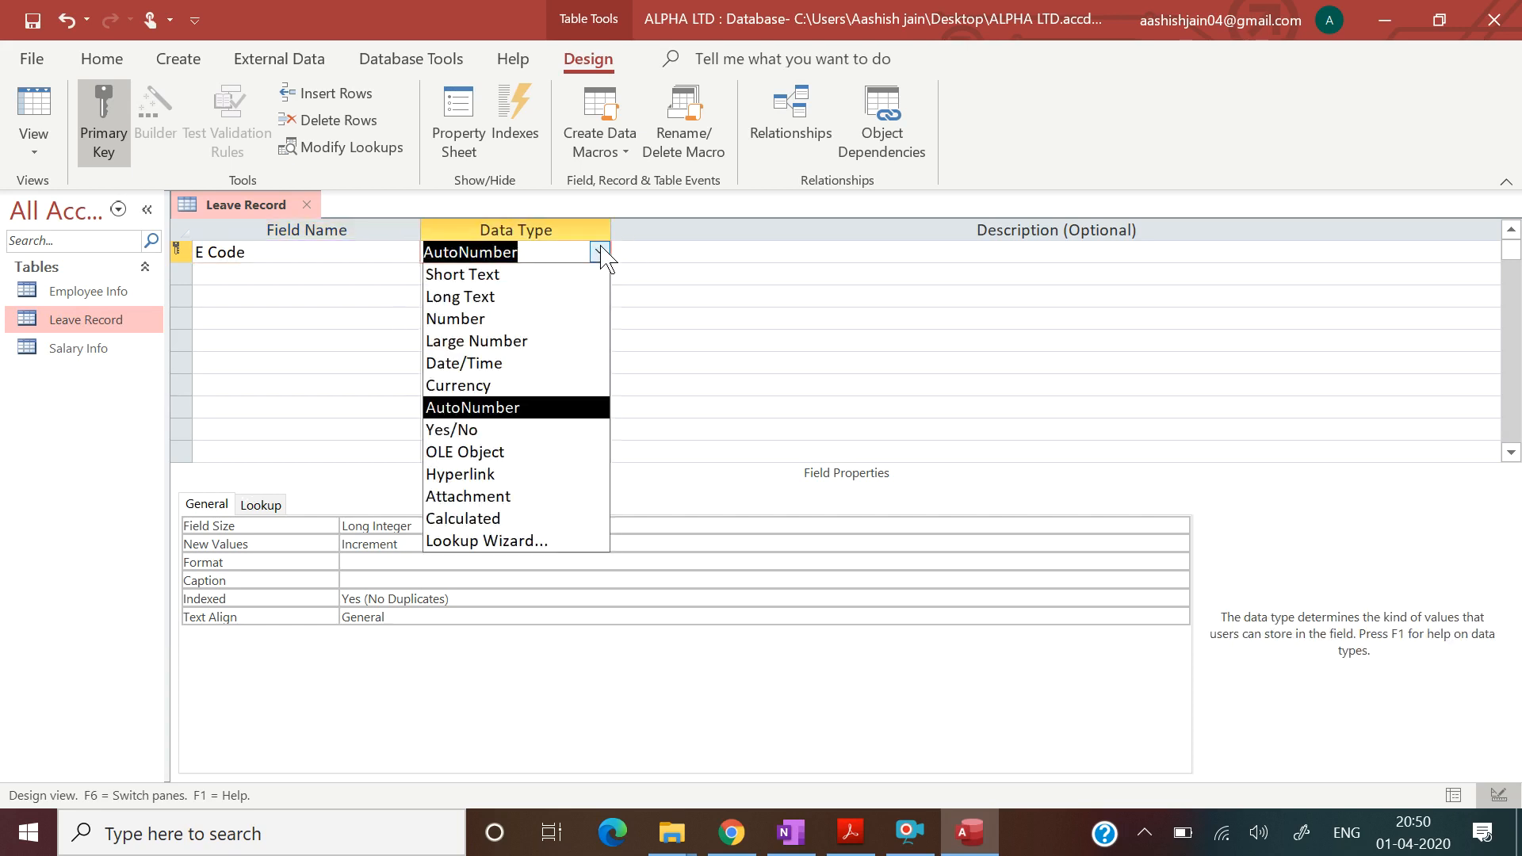
left_click(557, 318)
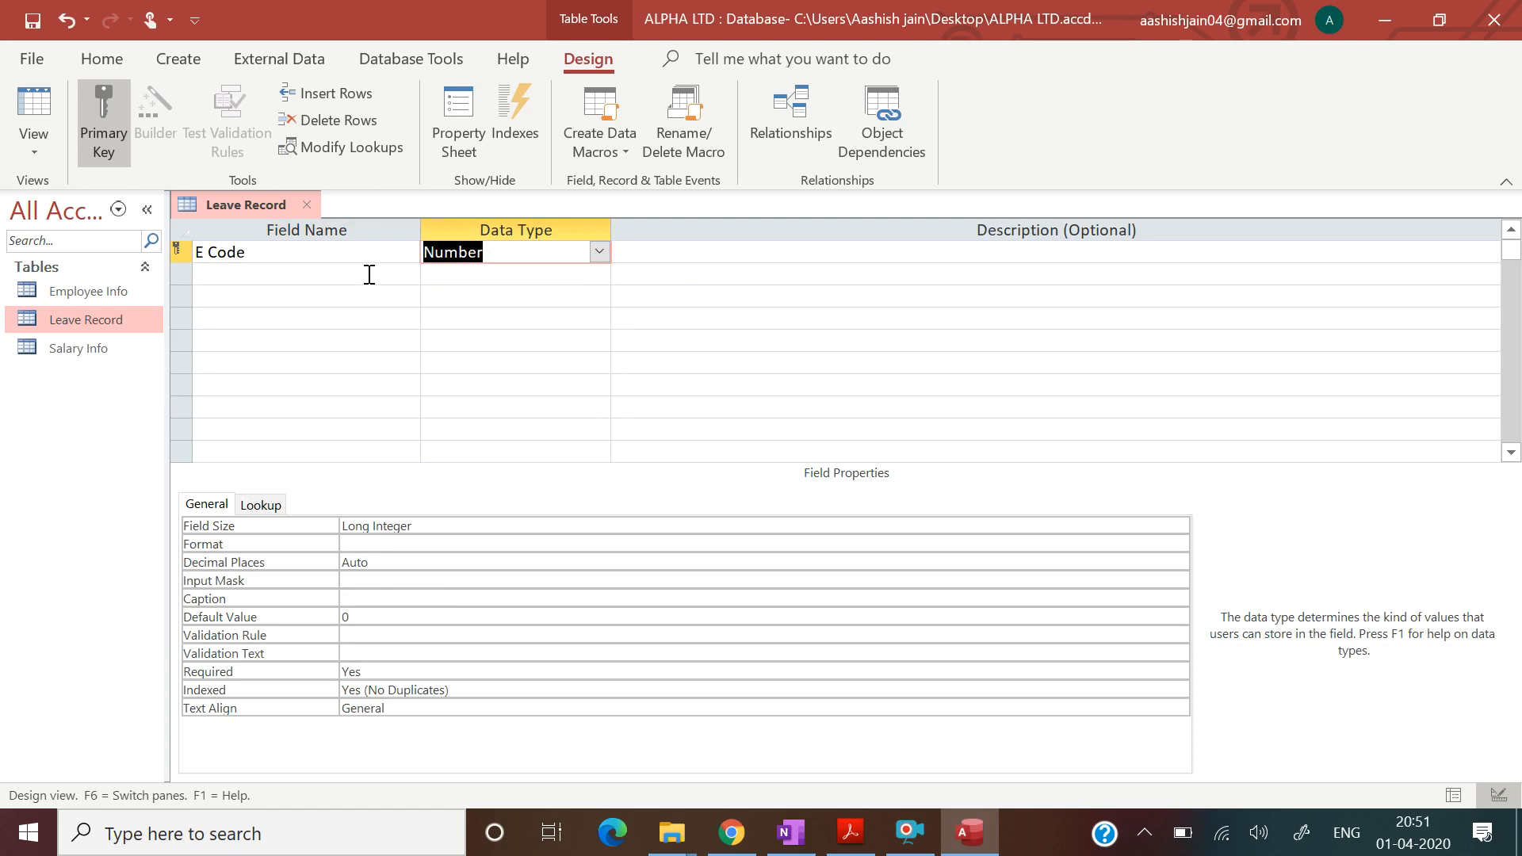
Add a second field named No of Leaves with the Number data type.
left_click(370, 274)
key("Caps_Lock")
type("N")
key("Caps_Lock")
type("o o")
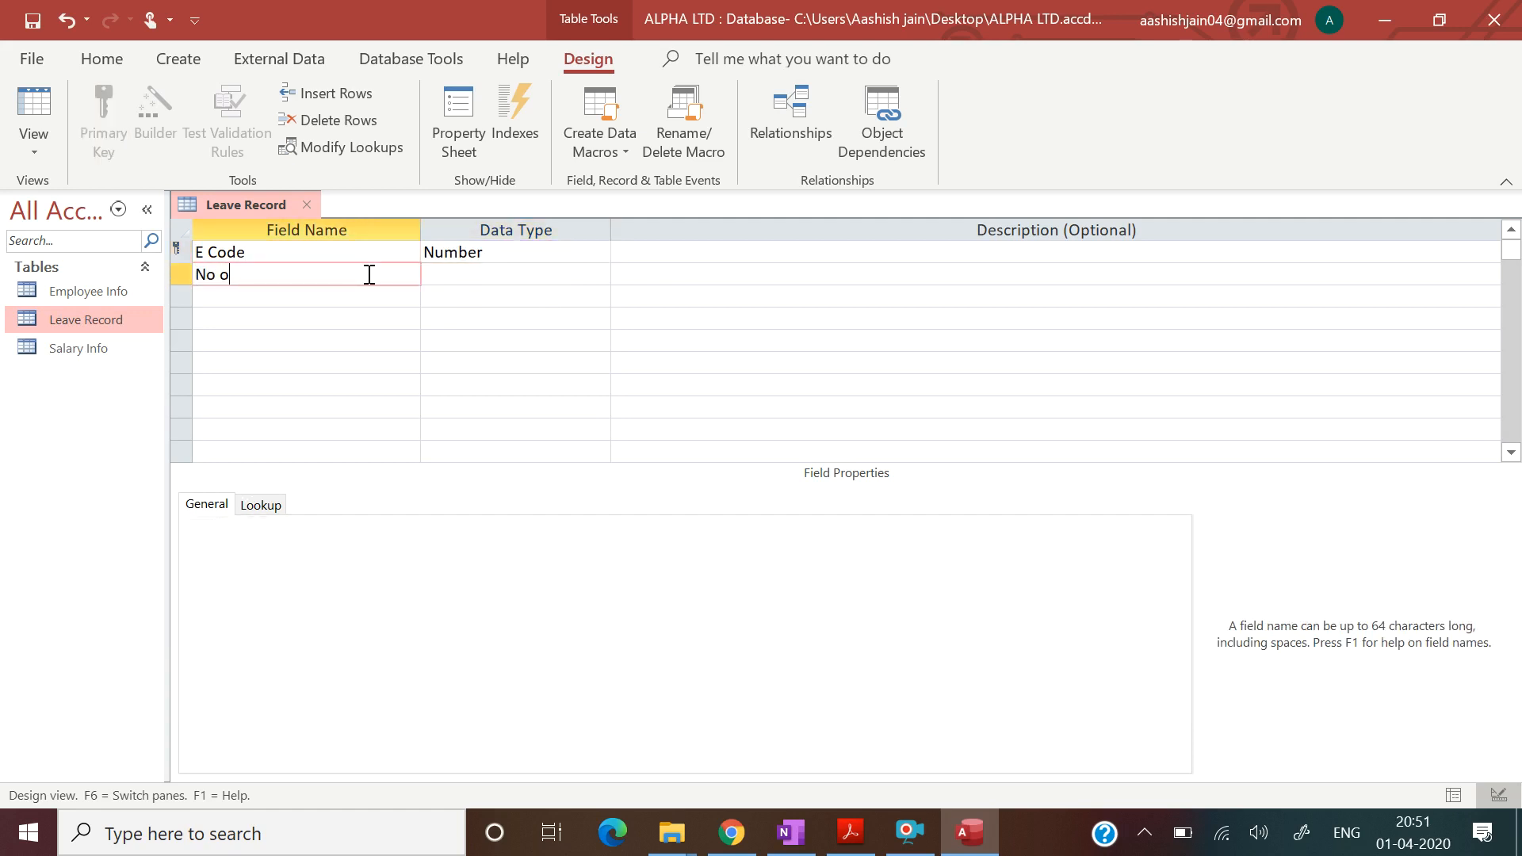
type("f")
key("Caps_Lock")
type("L")
key("Caps_Lock")
type("ae")
key("BackSpace")
key("BackSpace")
type("eaves")
key("Tab")
left_click(601, 274)
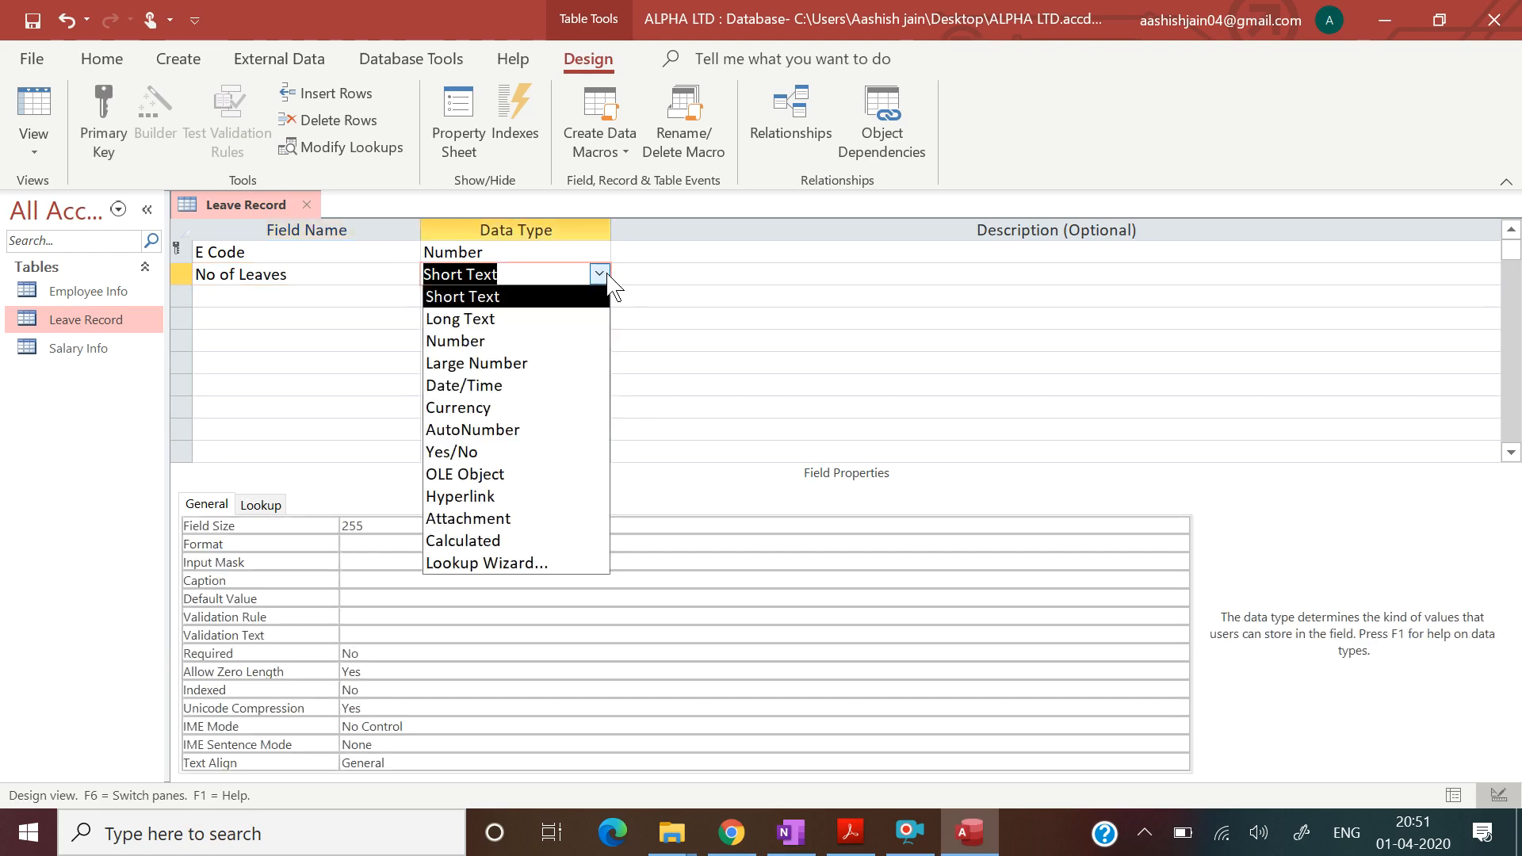
left_click(543, 343)
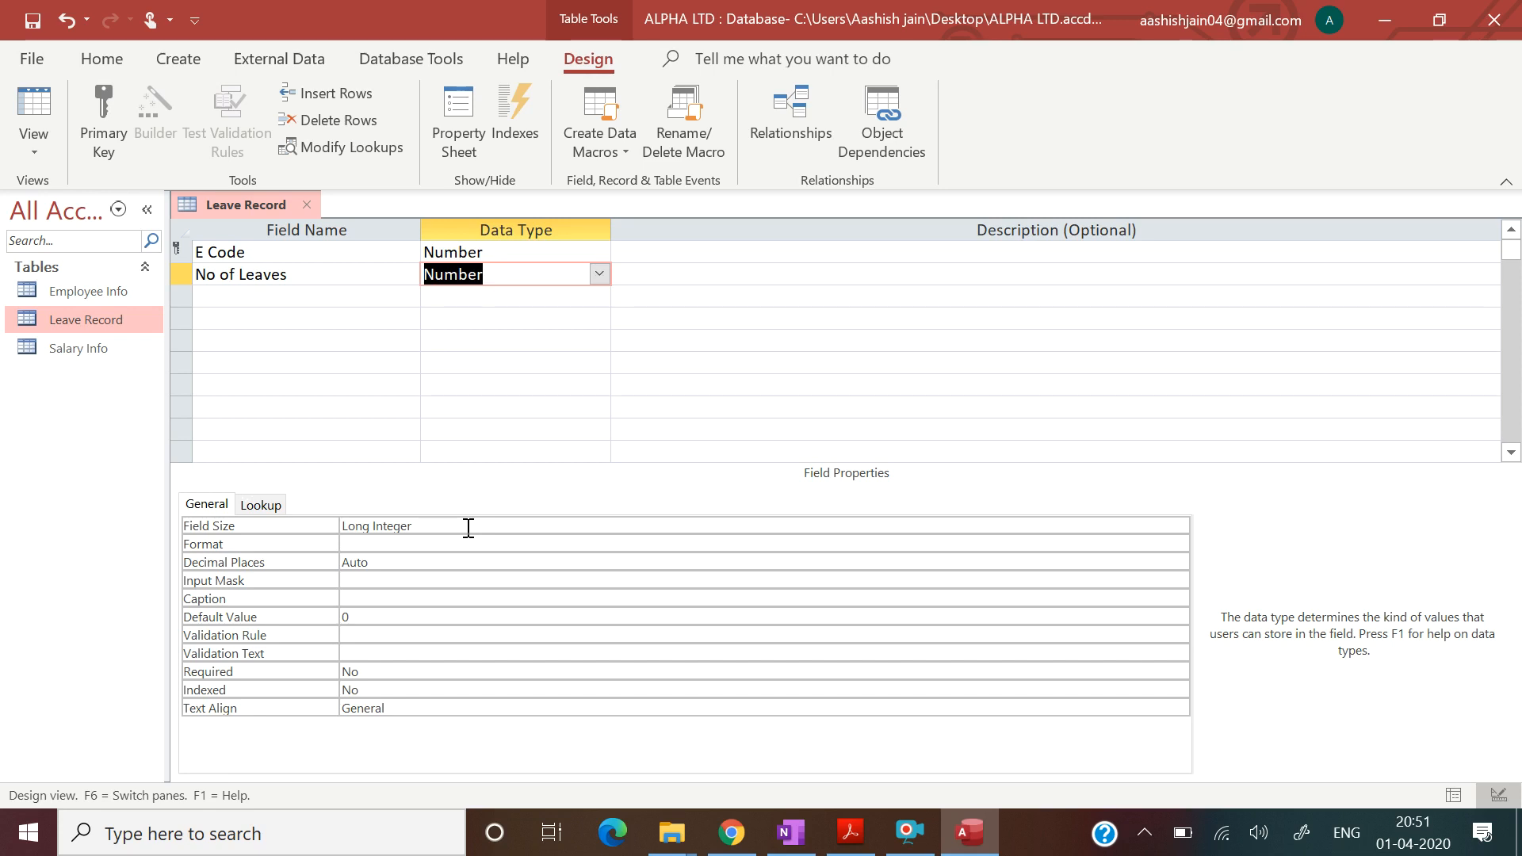
Give No of Leaves the validation rule <=12 and the validation text "Laeve allowed Max 12 days".
left_click(385, 637)
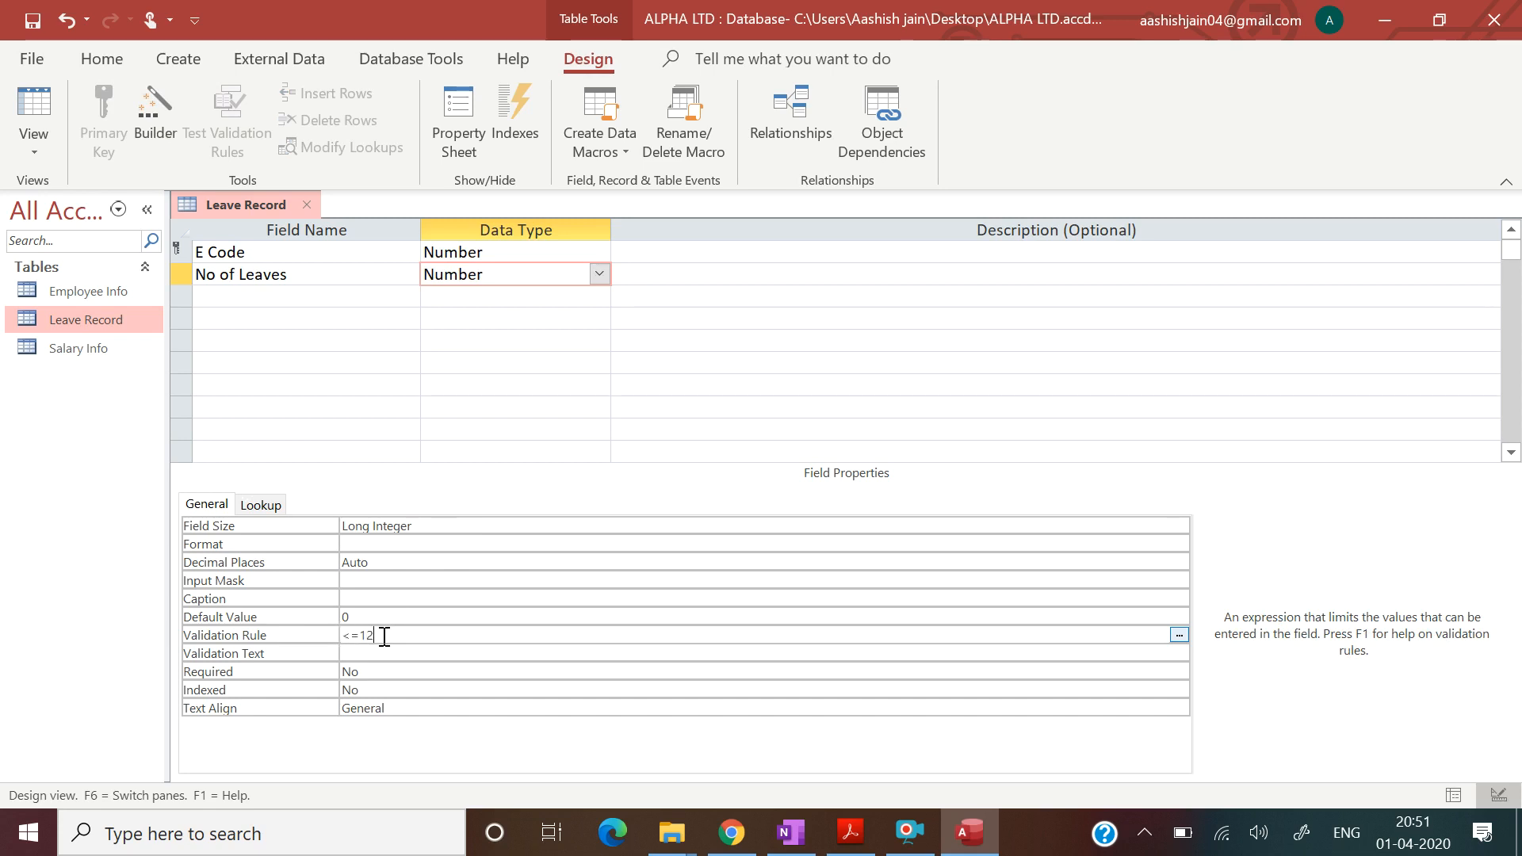
key("Return")
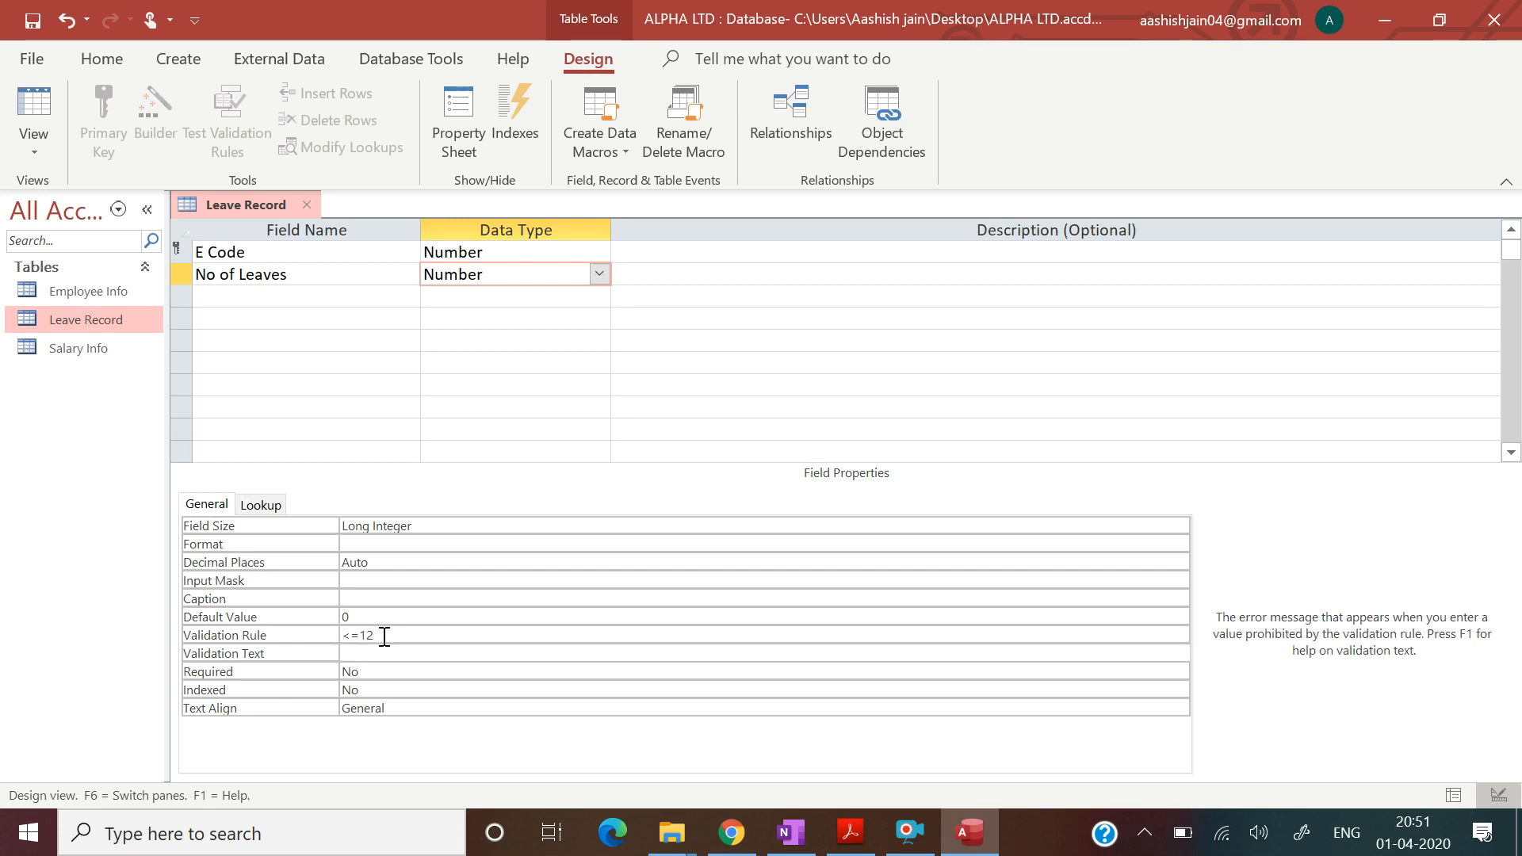
left_click(861, 836)
left_click(860, 836)
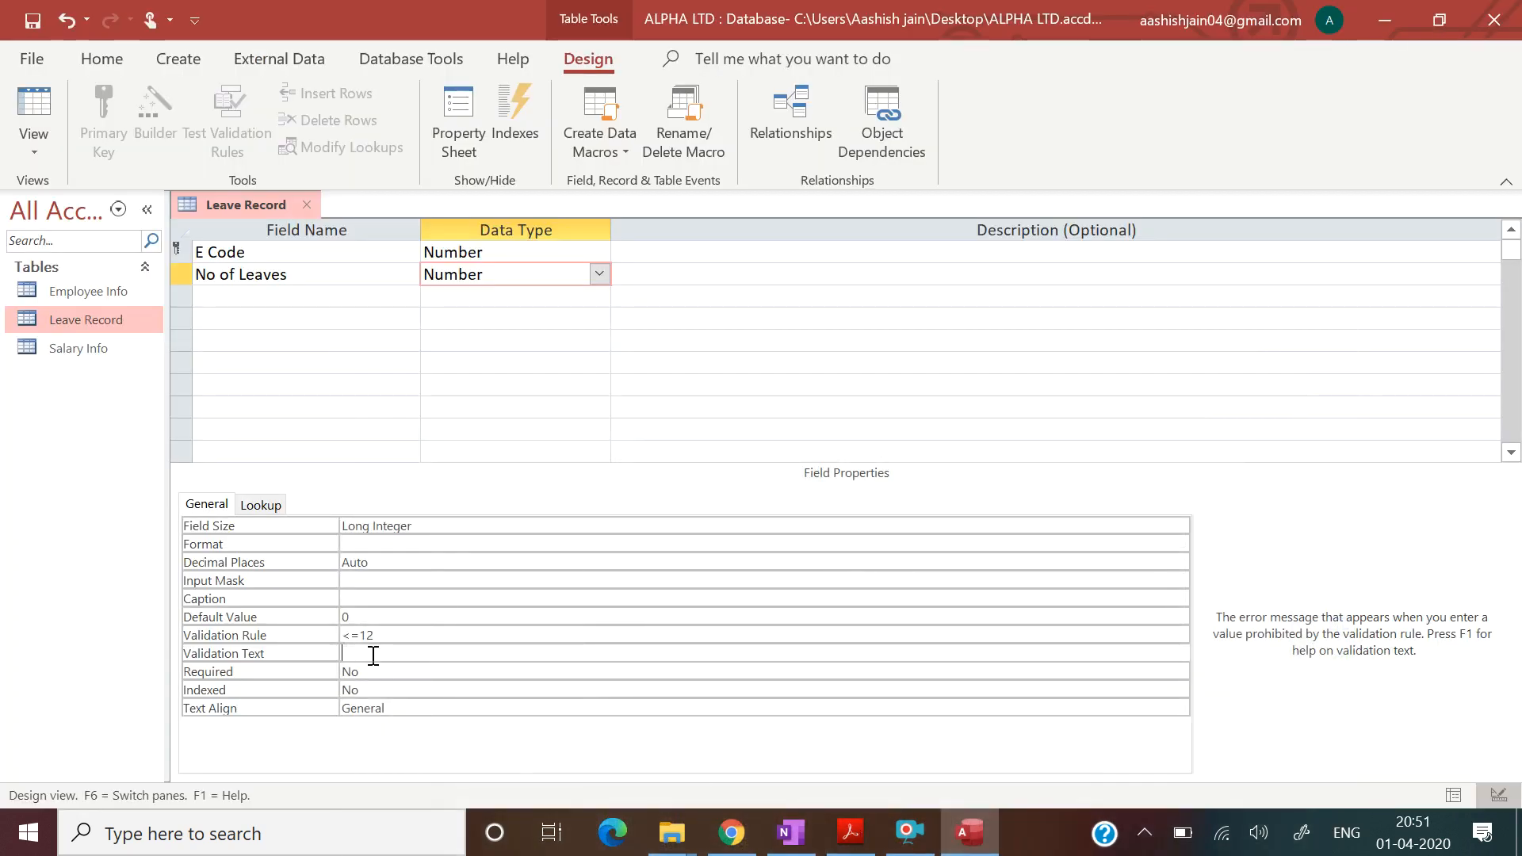
type("Laeve allowed")
type("Max 12 days")
key("Return")
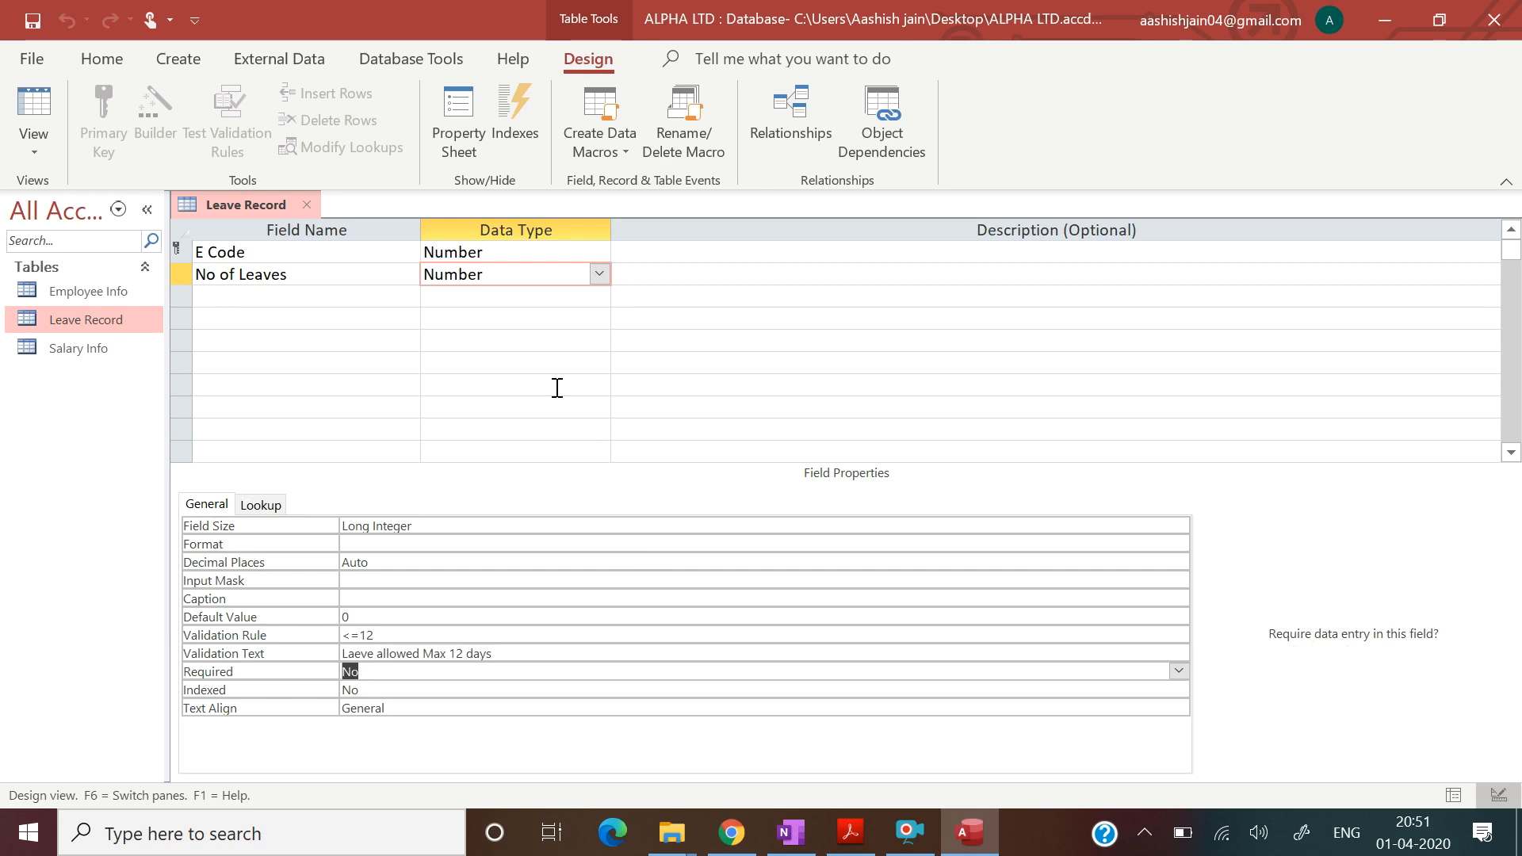
Open the Leave Record table for data entry, enter E Code 1 and try 13 as its No of Leaves.
double_click(147, 317)
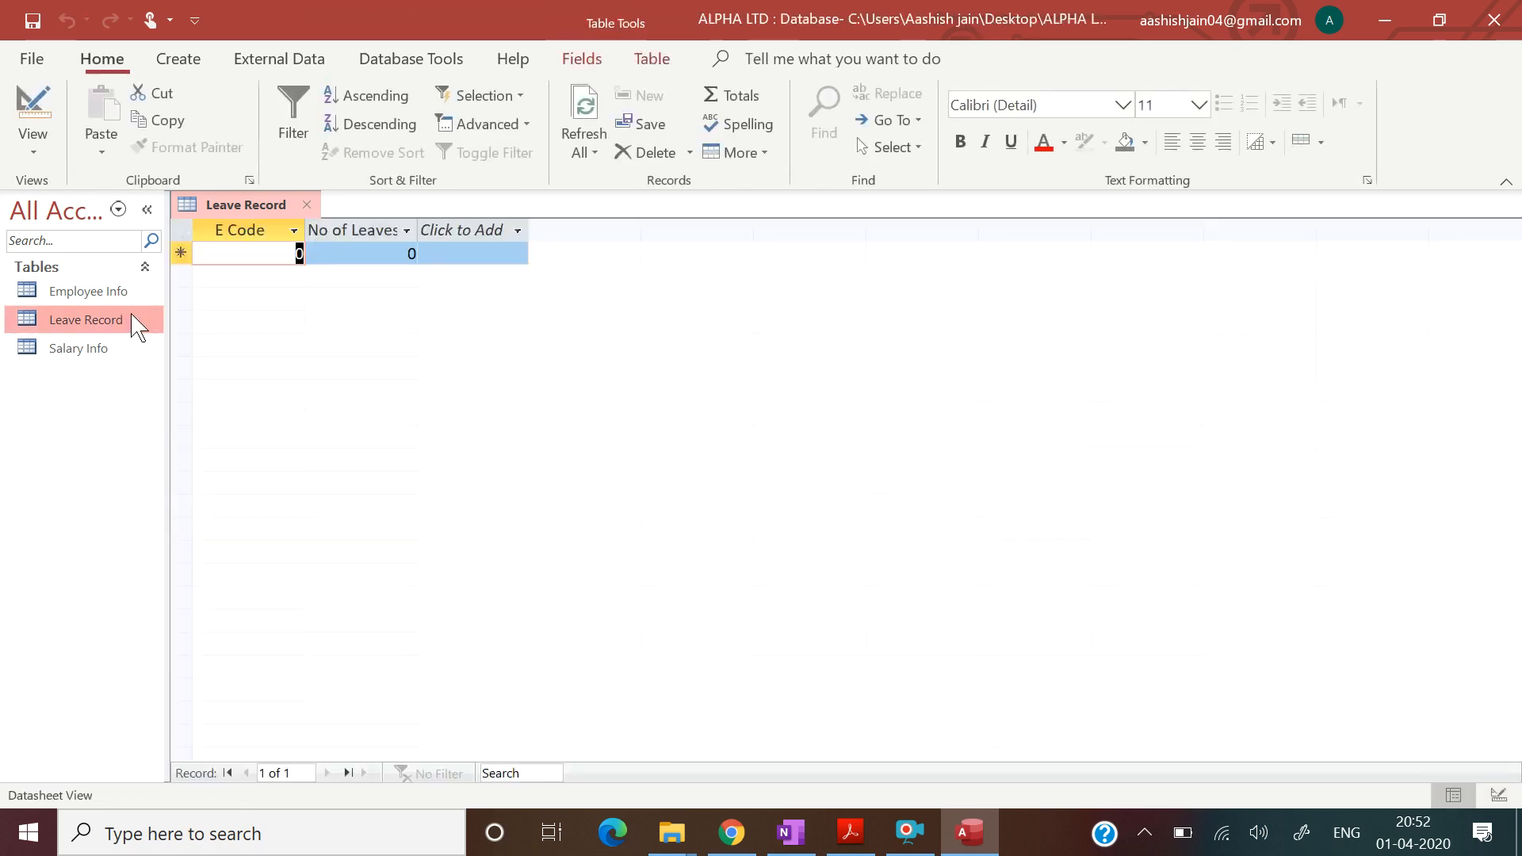
type("1")
key("Tab")
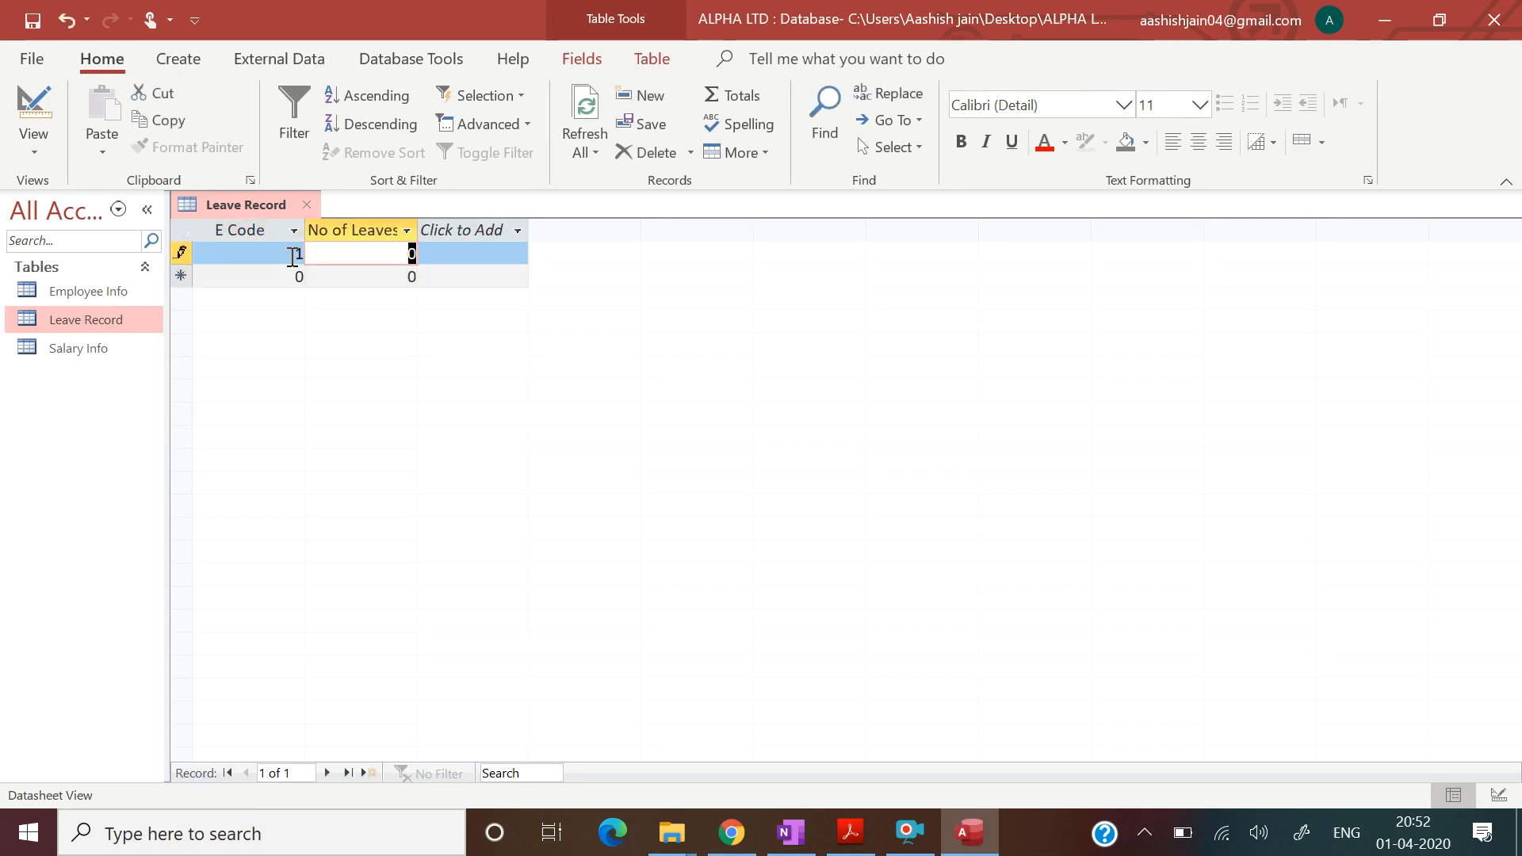
type("13")
key("Tab")
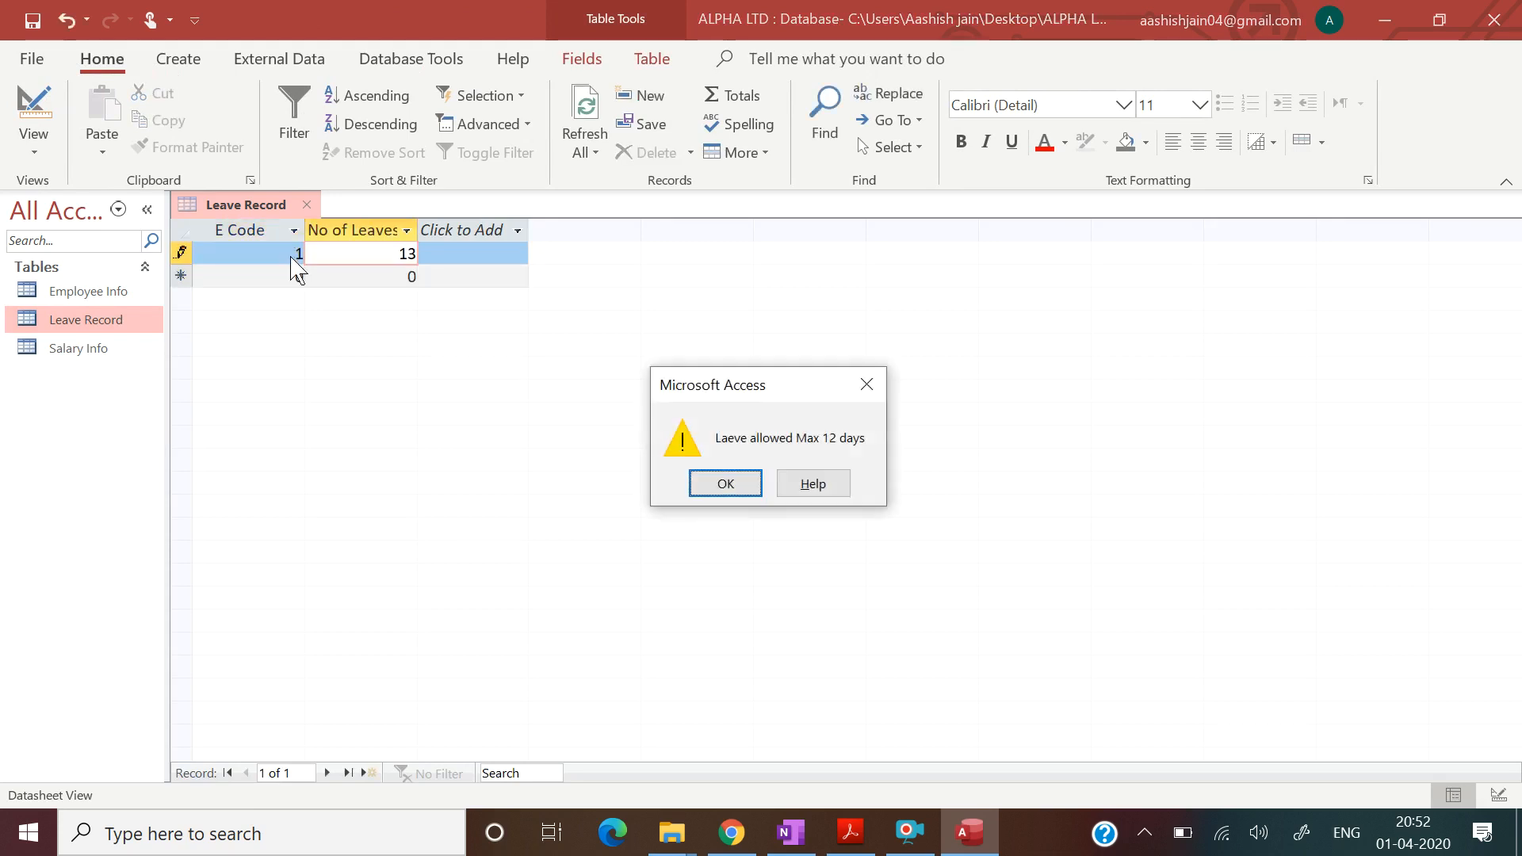
left_click(726, 484)
Set No of Leaves to 12 for E Code 1 and add a record with E Code 2 and 10 leaves.
key("BackSpace")
type("2")
key("Tab")
type("2")
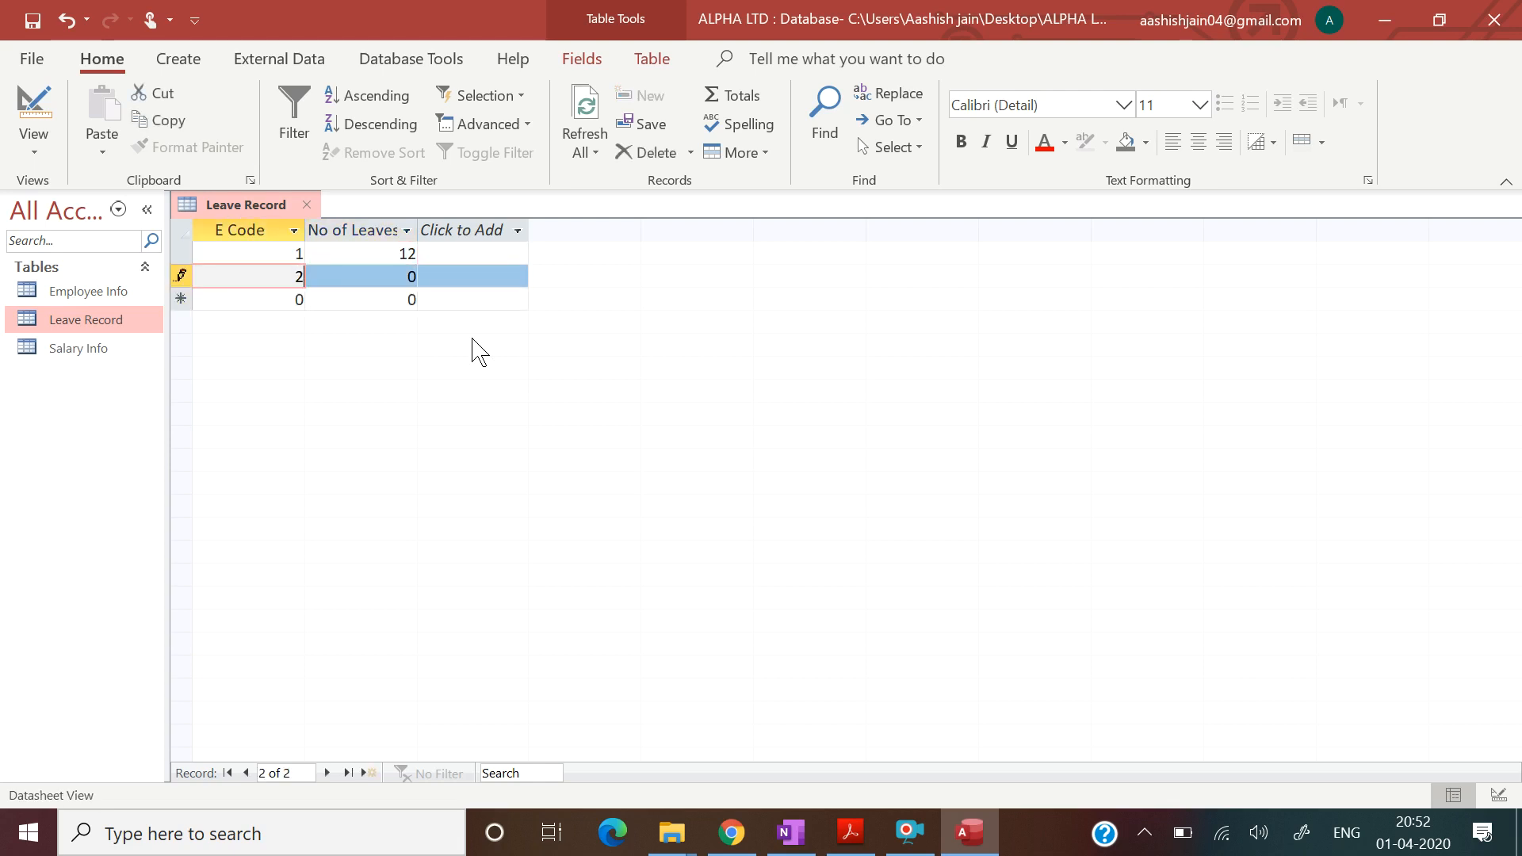
key("Tab")
type("10")
key("Tab")
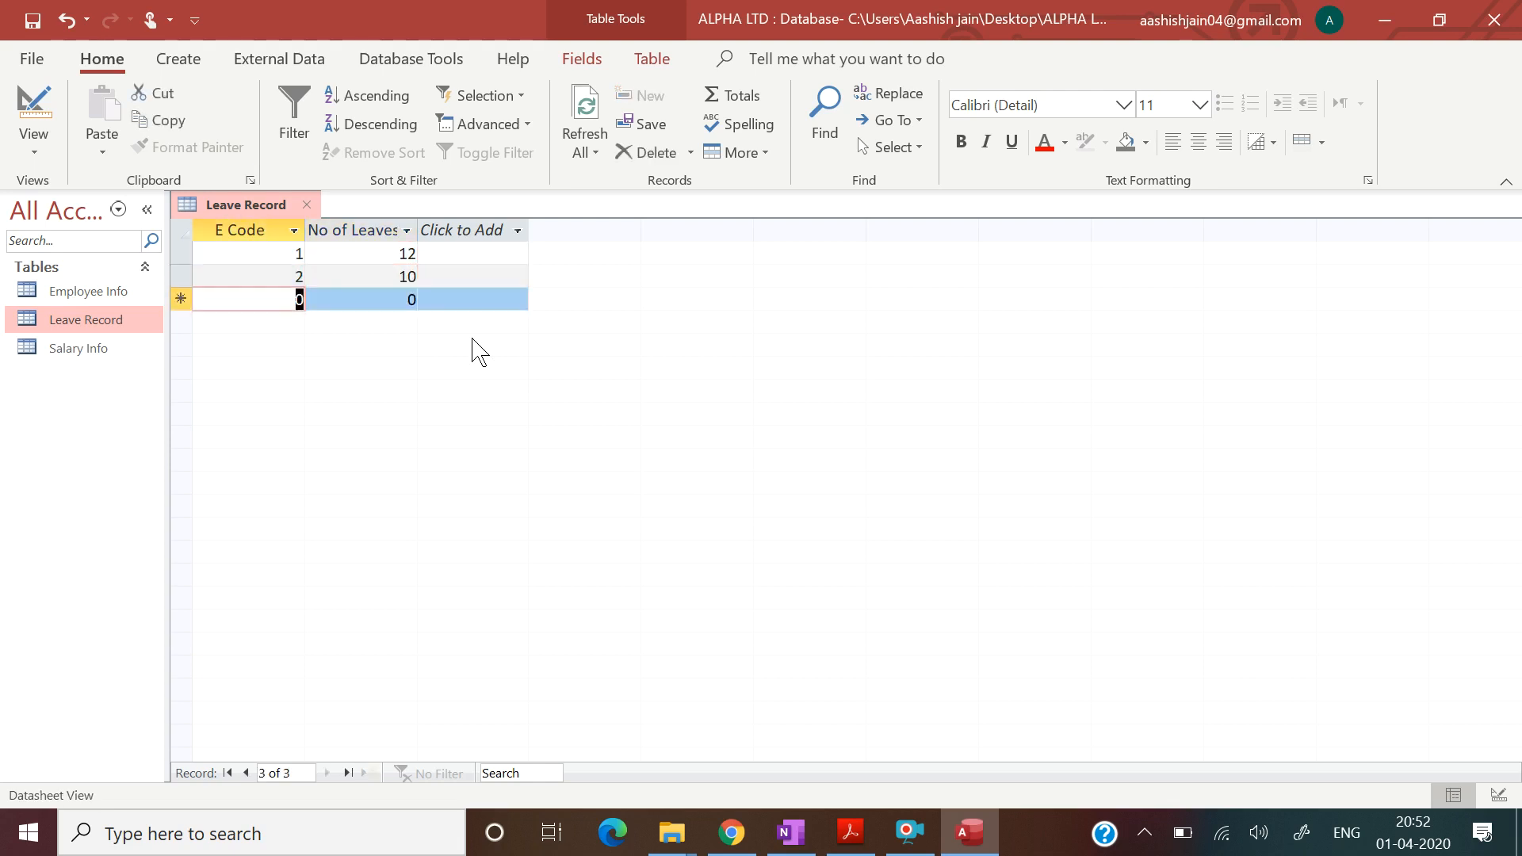
Add leave records for E Code 3 with 9 leaves and E Code 4 with 8 leaves.
type("3")
key("Tab")
type("9")
key("Tab")
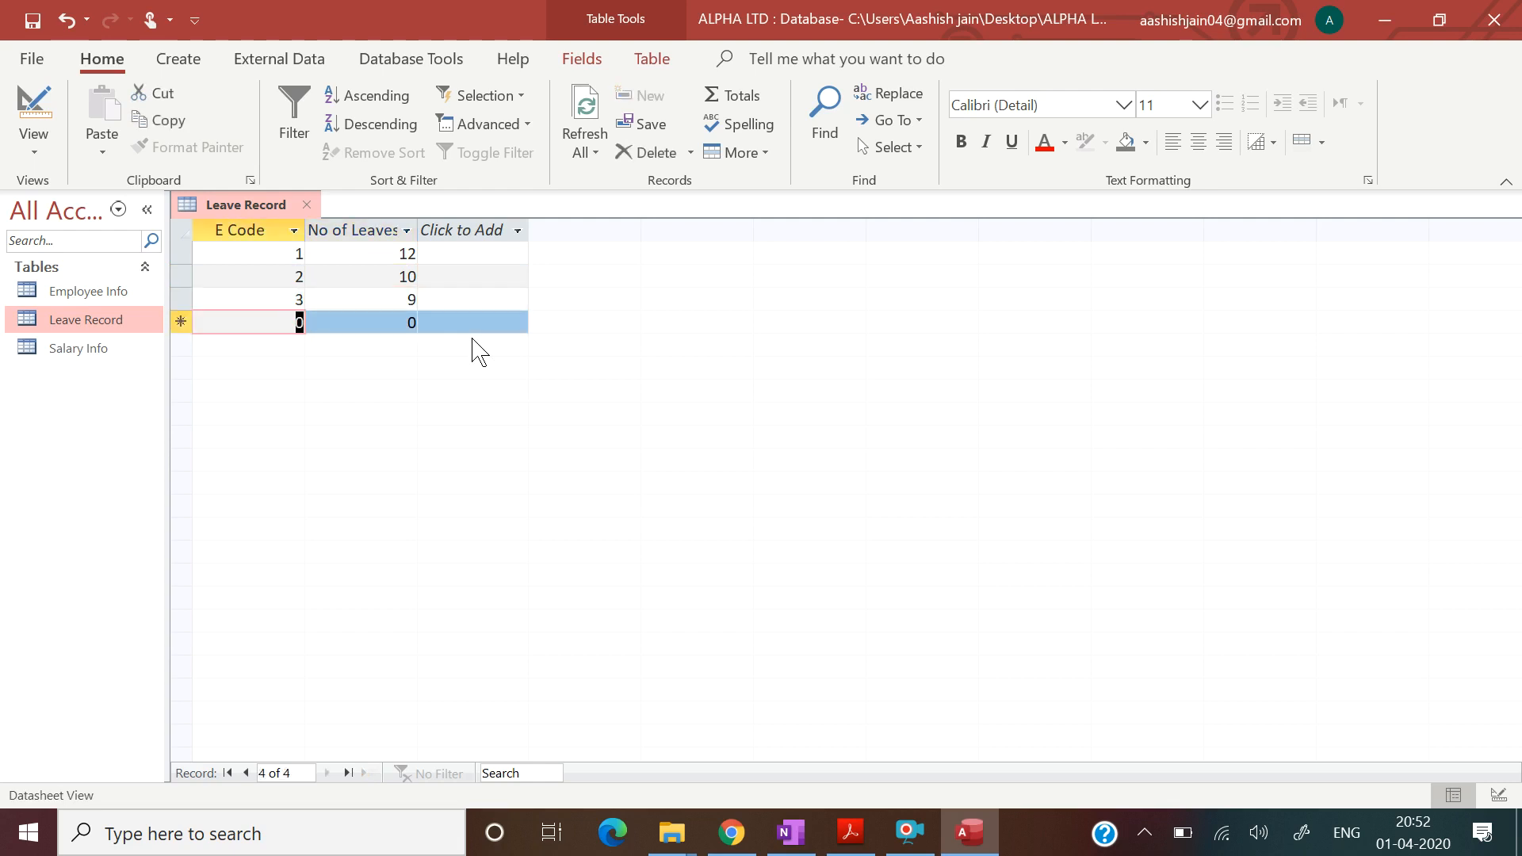
type("4")
key("Tab")
key("BackSpace")
type("8")
key("Tab")
Add a leave record for E Code 5 with 2 leaves.
type("5")
key("Tab")
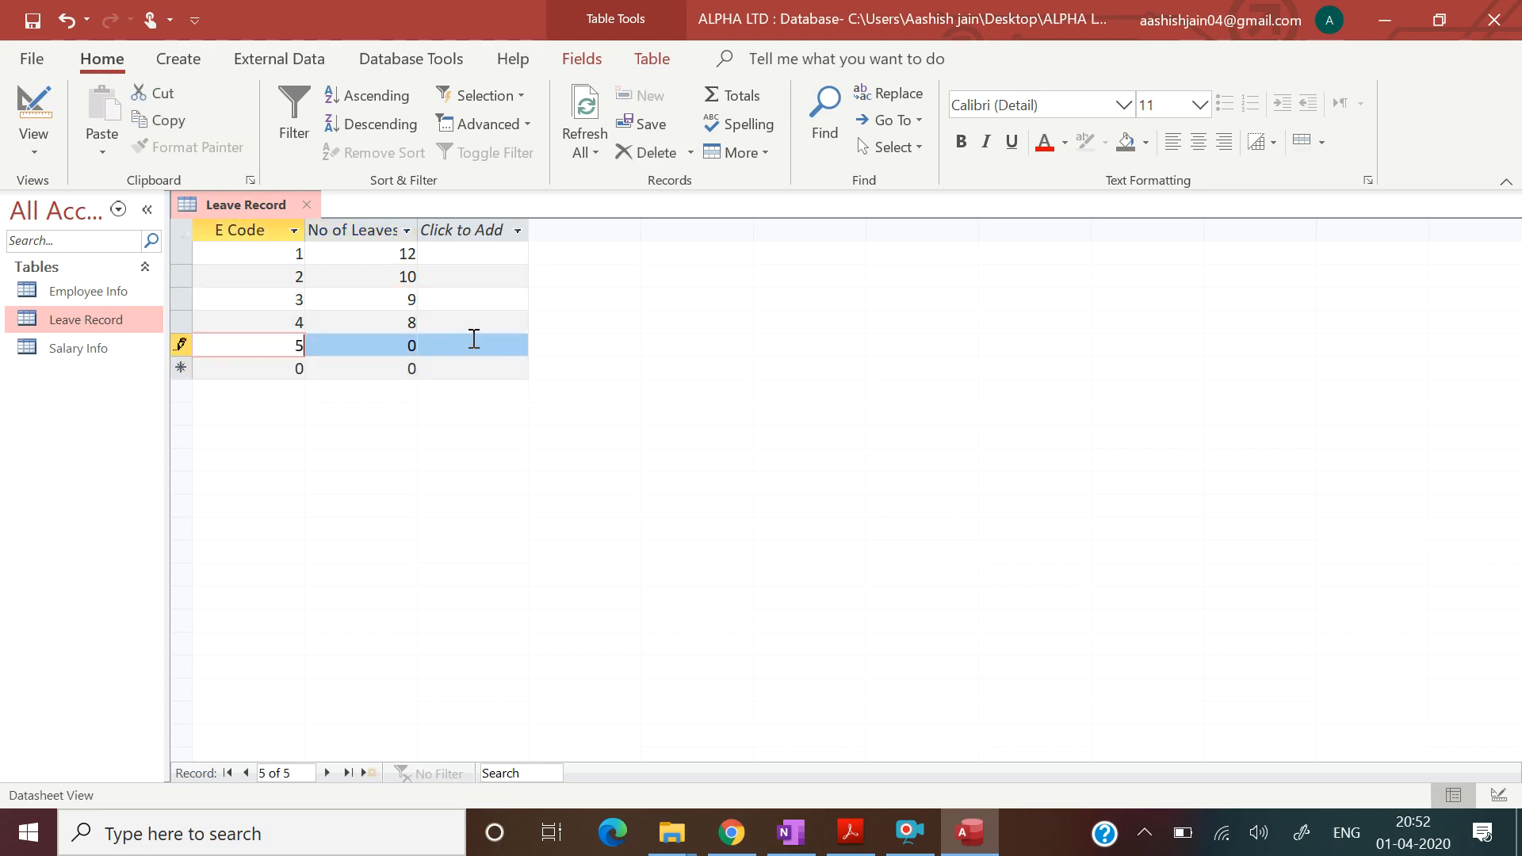
key("BackSpace")
type("2")
key("Tab")
Add a leave record for E Code 6 with 1 leave.
type("6")
key("Tab")
key("BackSpace")
type("1")
key("Tab")
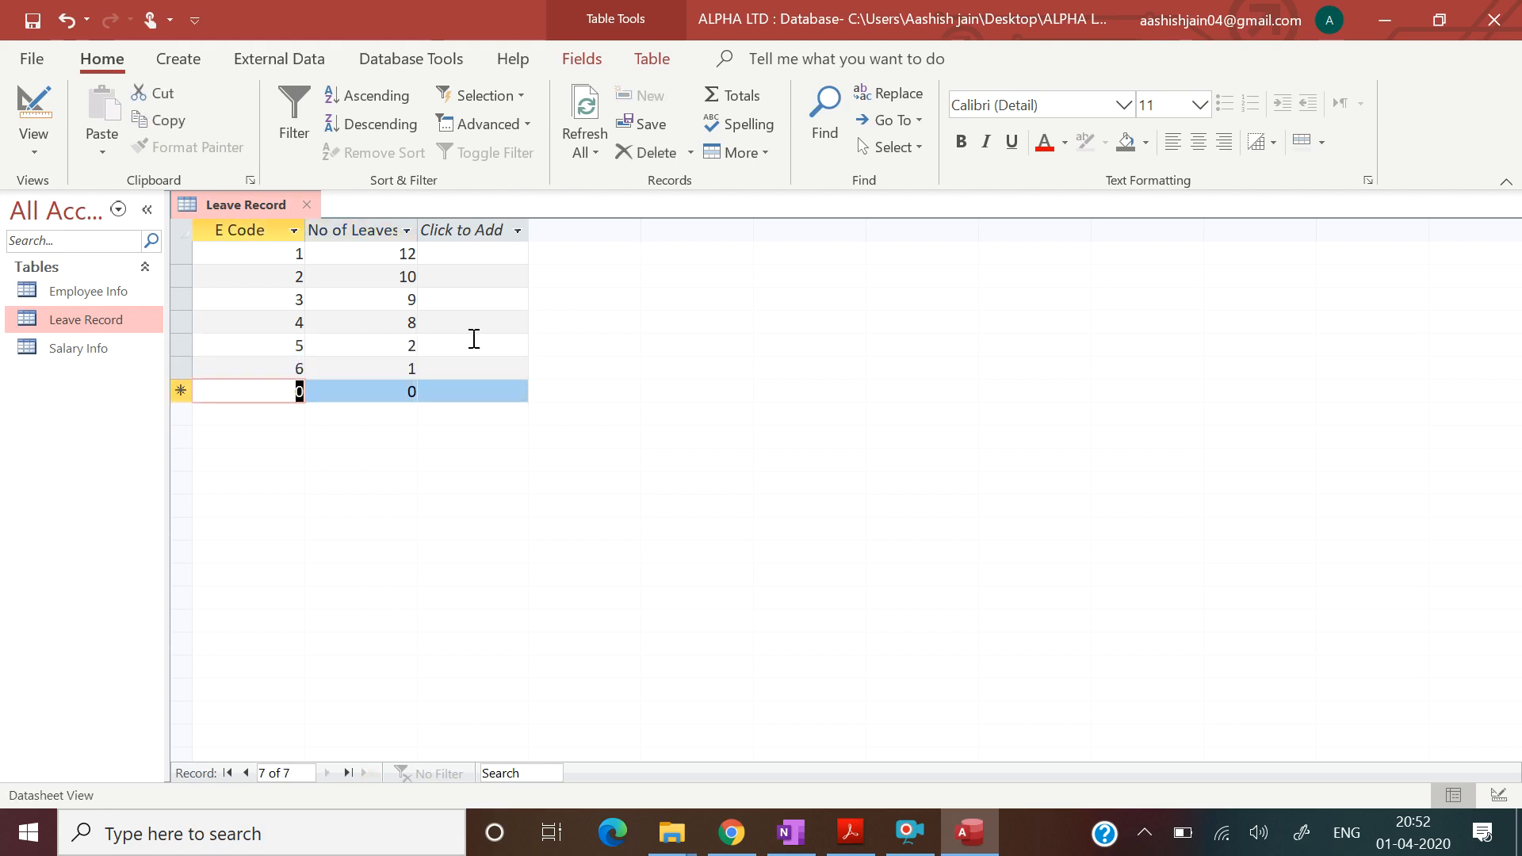
Delete the E Code 6 record from the Leave Record table.
left_click(188, 368)
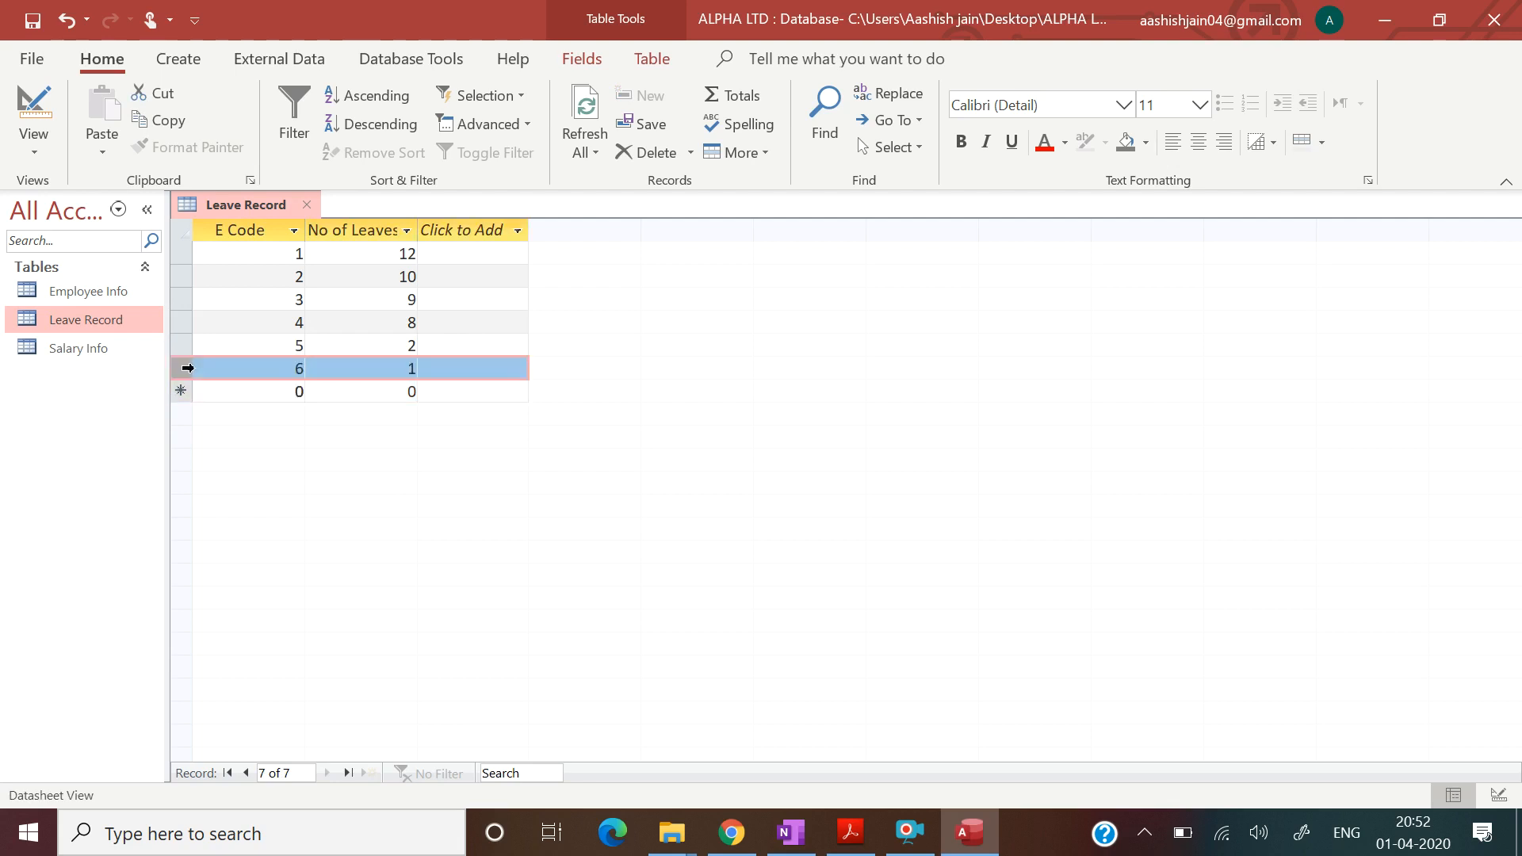
right_click(188, 368)
left_click(240, 459)
left_click(726, 499)
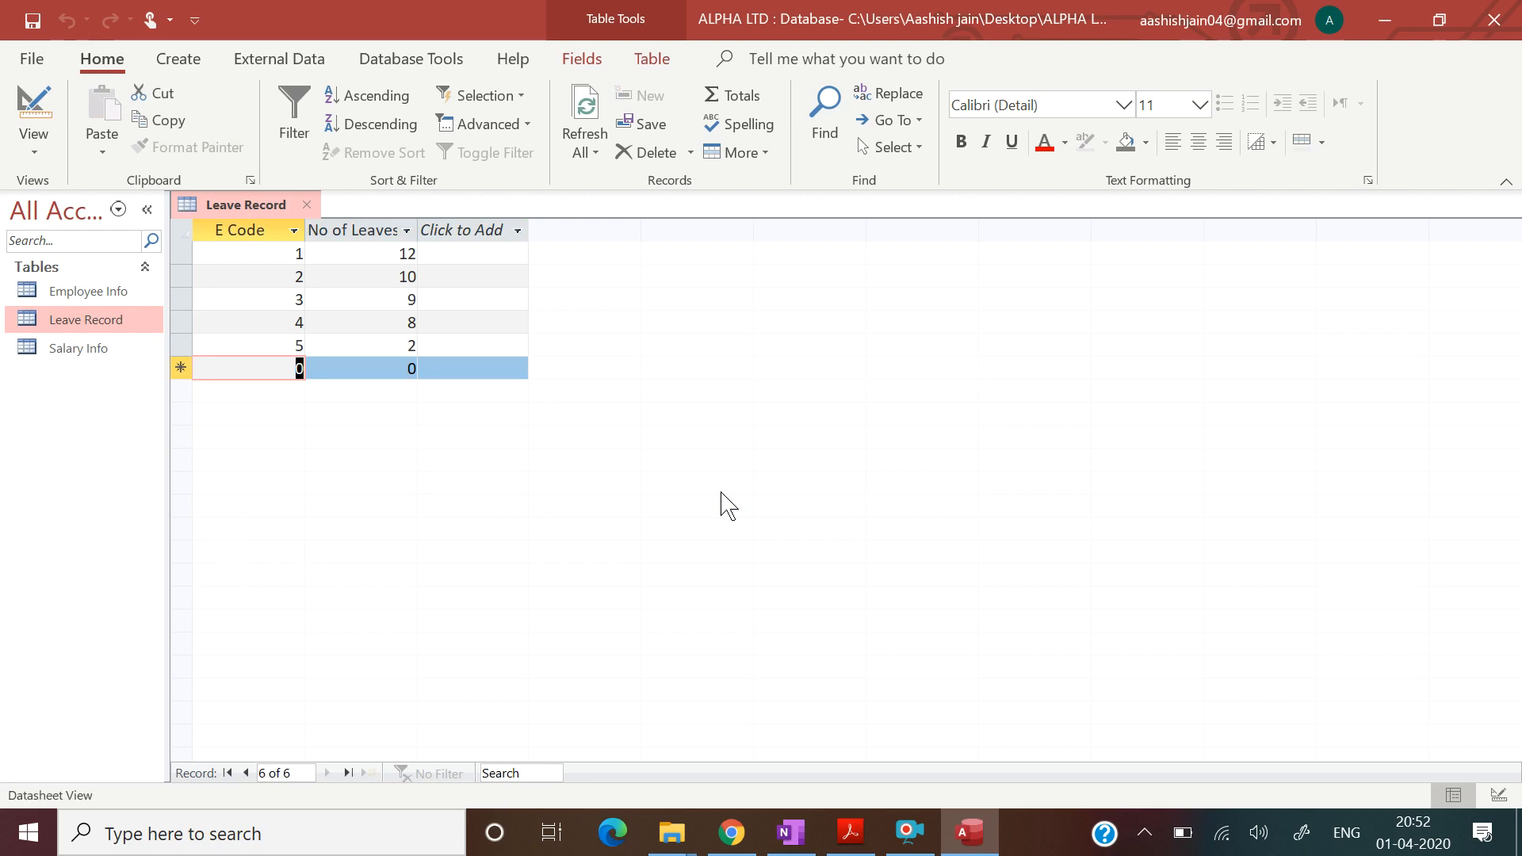
Close the Leave Record table and add Employee Info, Leave Record and Salary Info to the database's relationships layout.
left_click(307, 204)
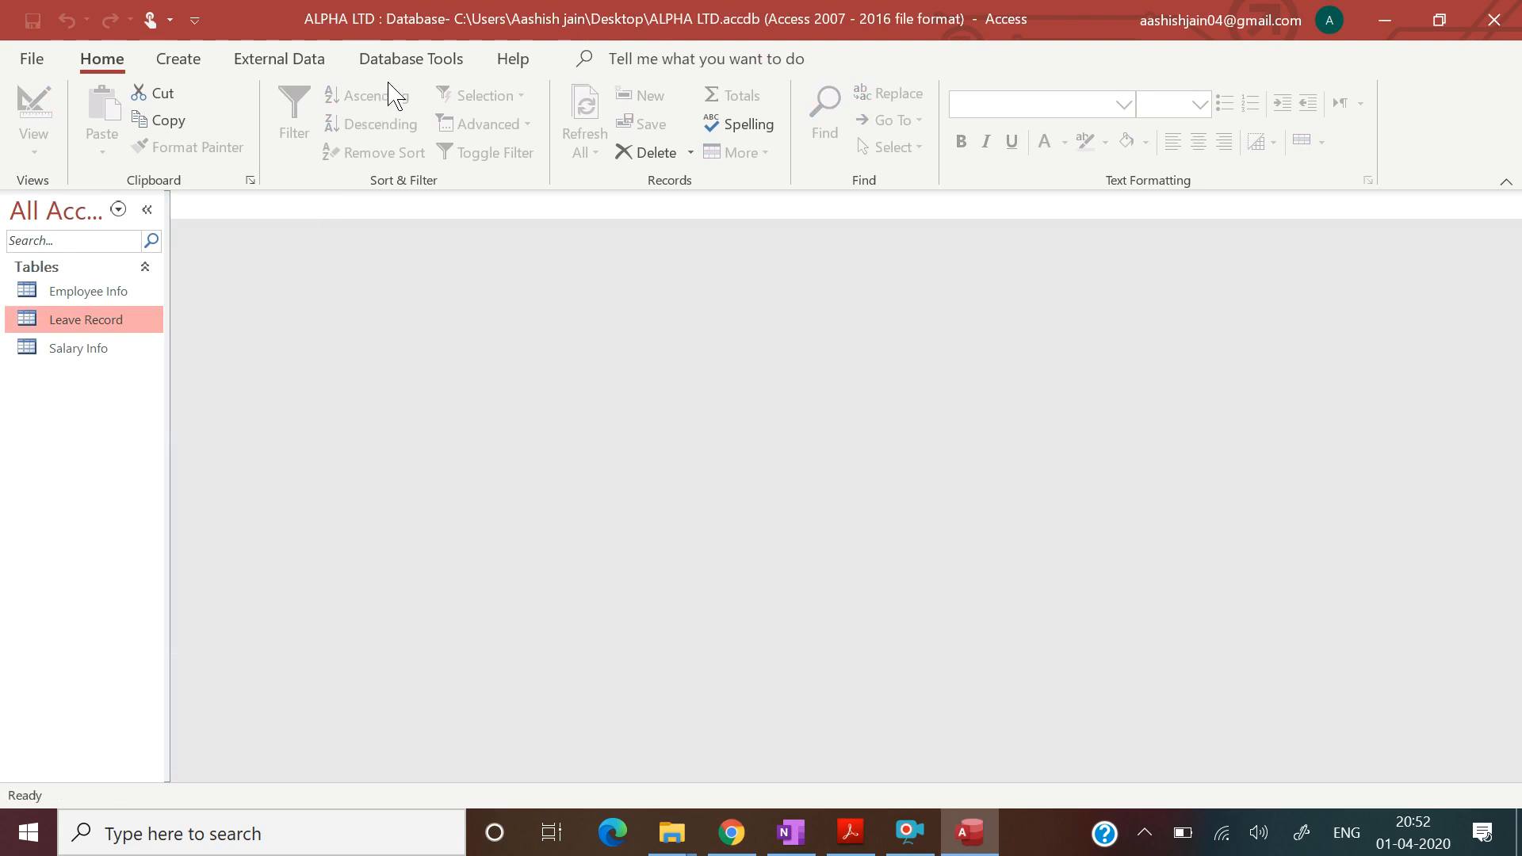
left_click(432, 64)
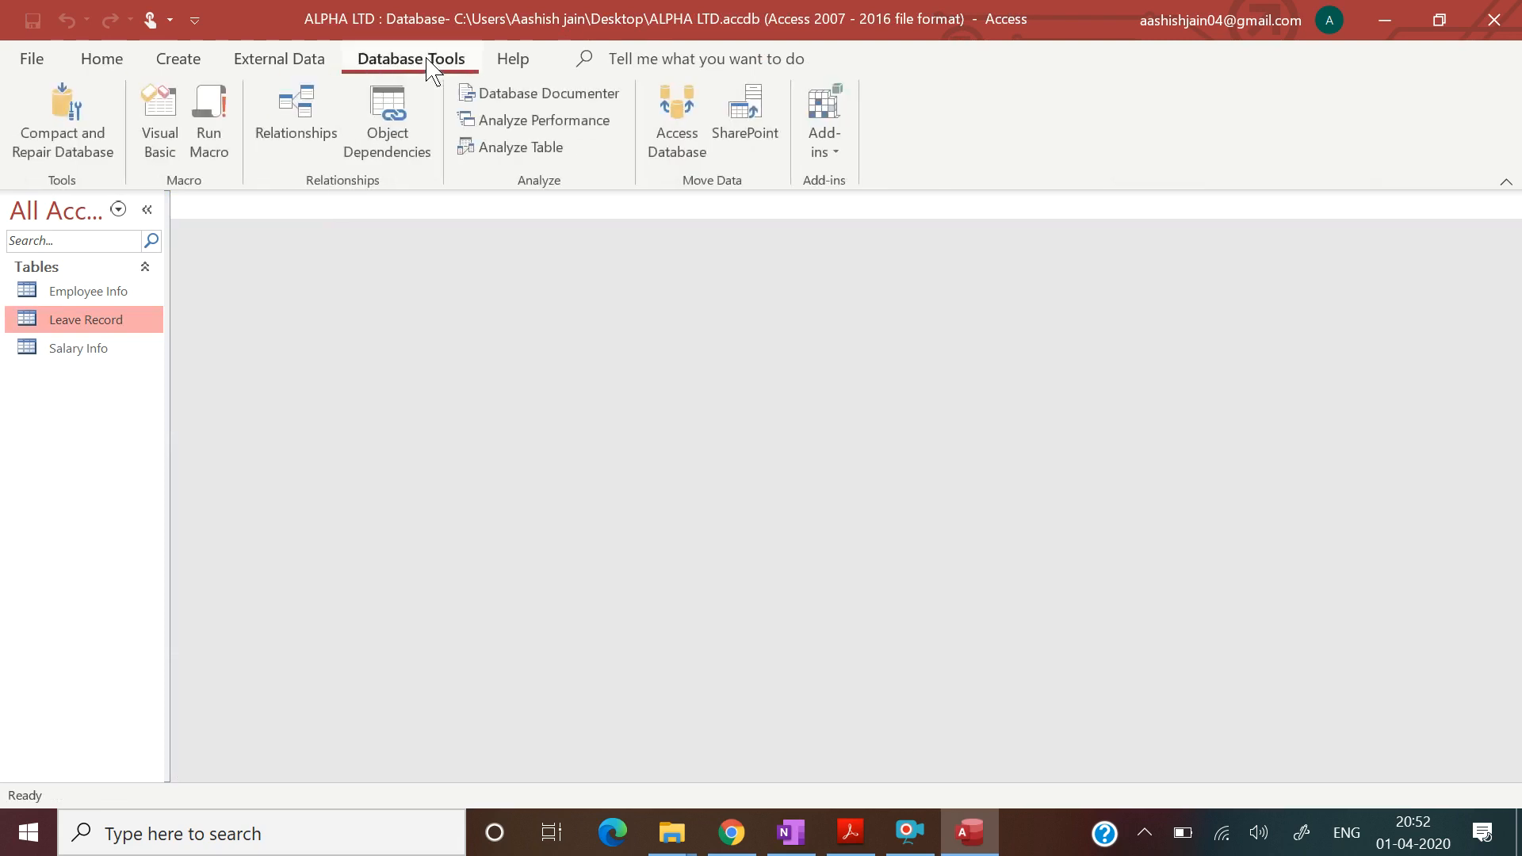
left_click(261, 136)
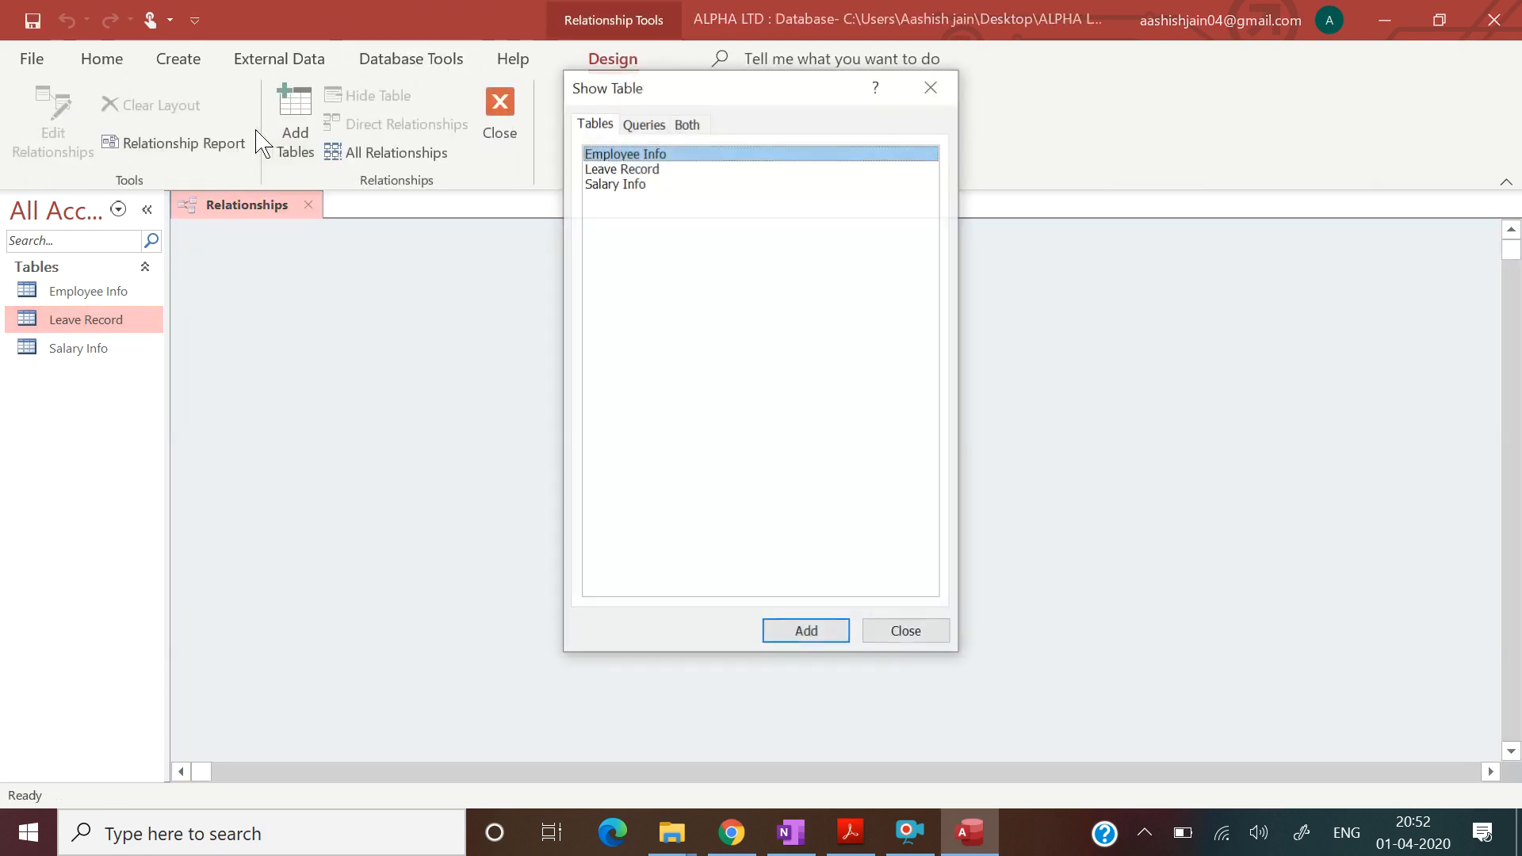
left_click(804, 631)
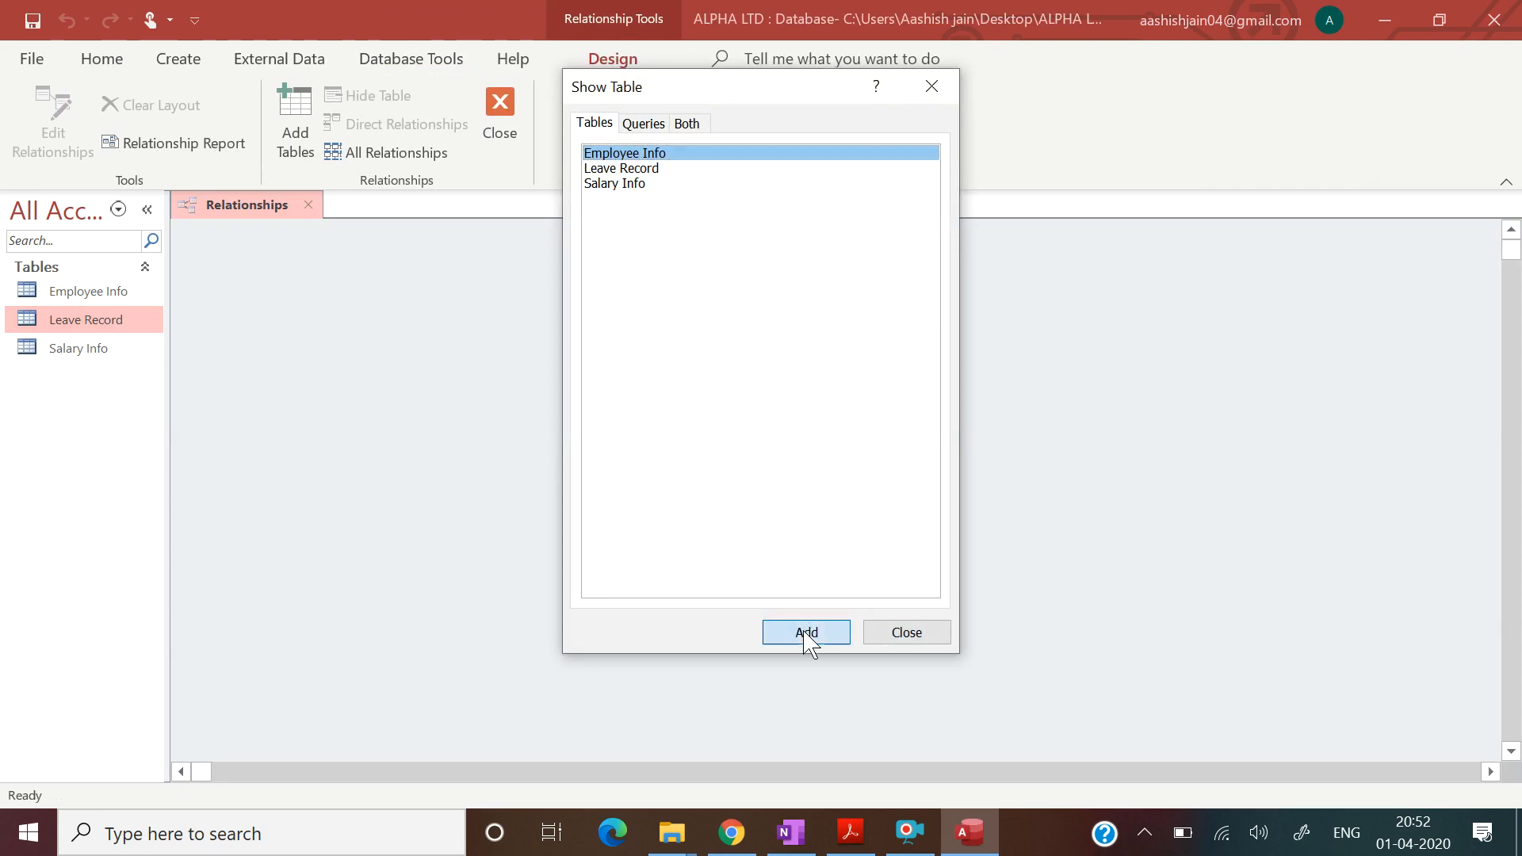
left_click(650, 170)
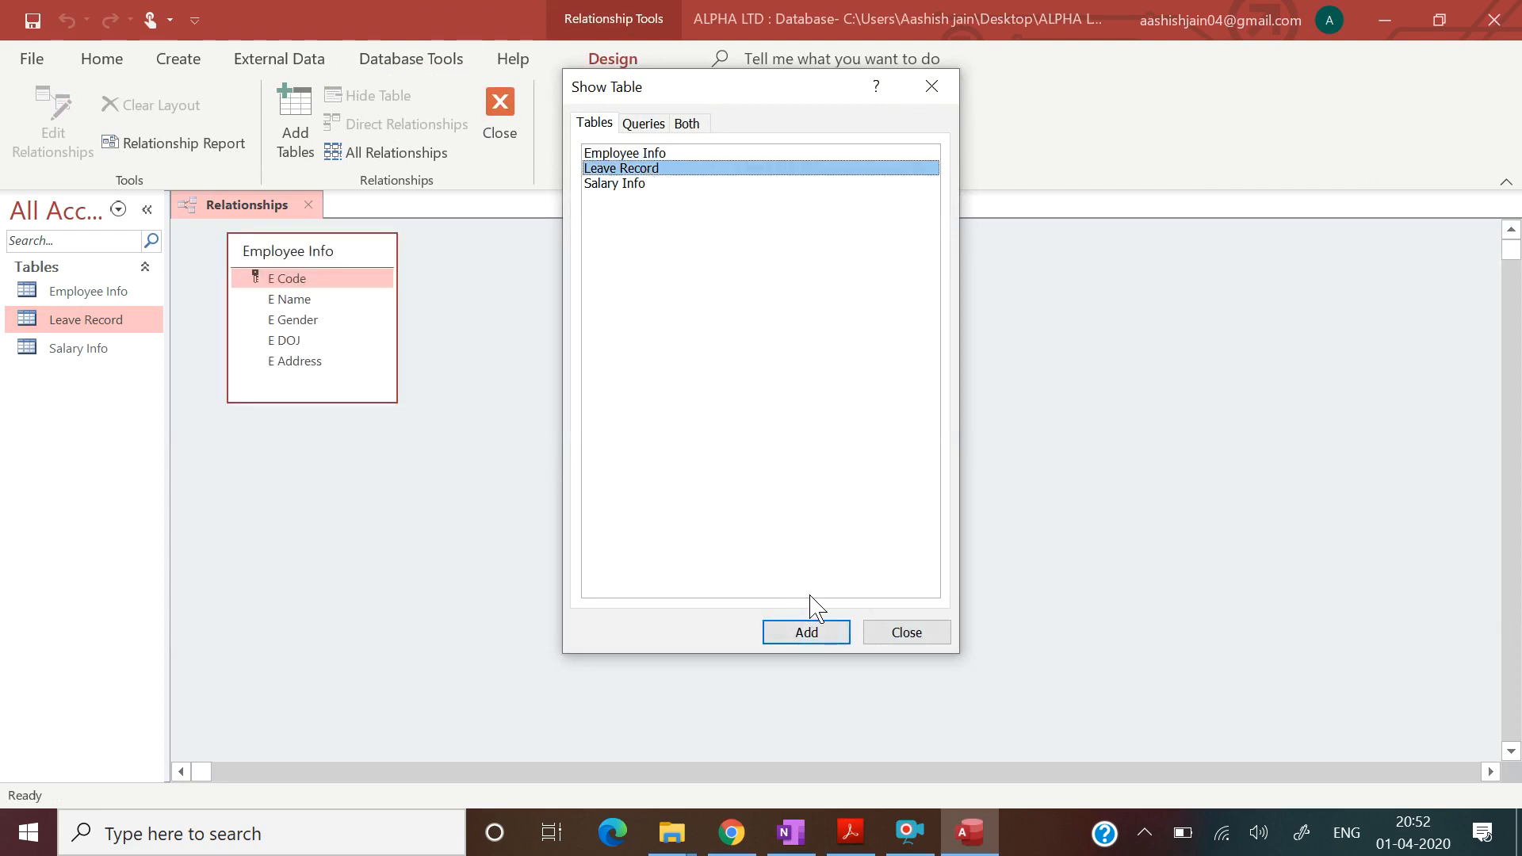
left_click(806, 632)
left_click(625, 187)
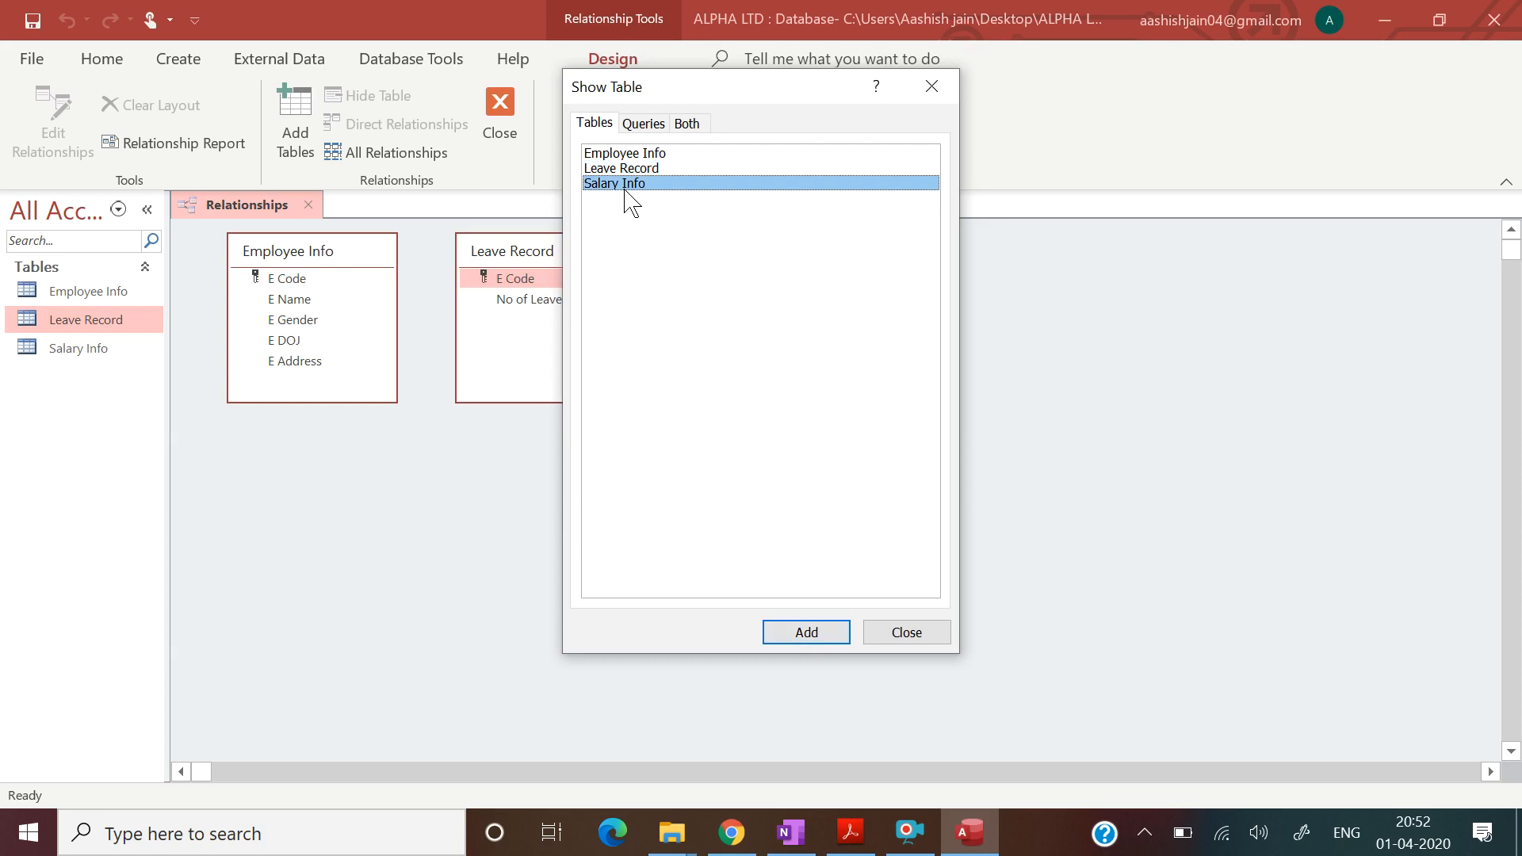
left_click(796, 634)
left_click(894, 636)
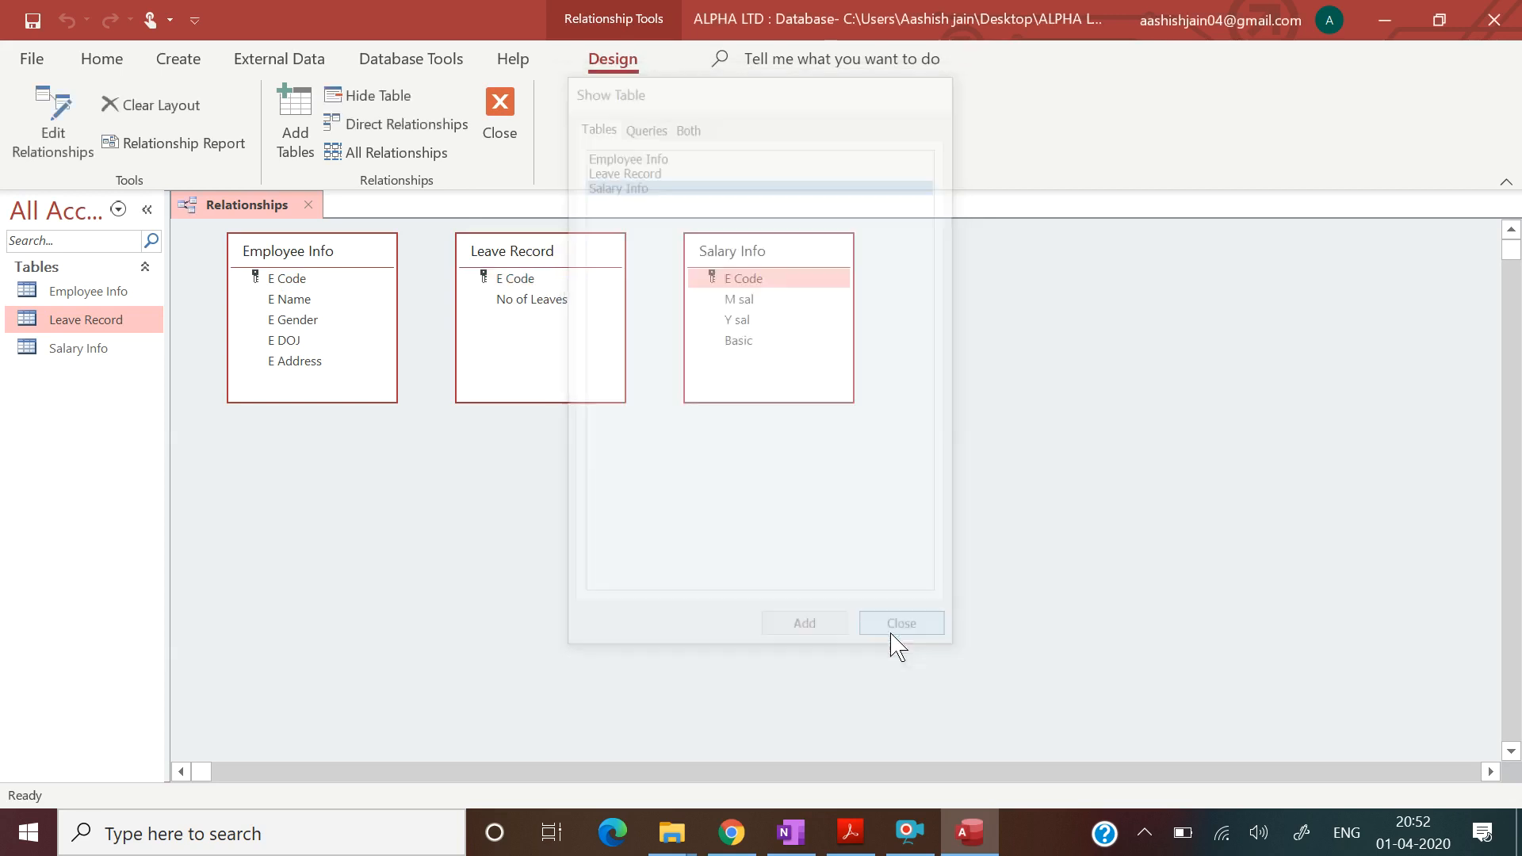
Create a relationship from Employee Info's E Code to Leave Record's E Code with referential integrity enforced.
left_click(307, 283)
left_click_drag(306, 279, 499, 279)
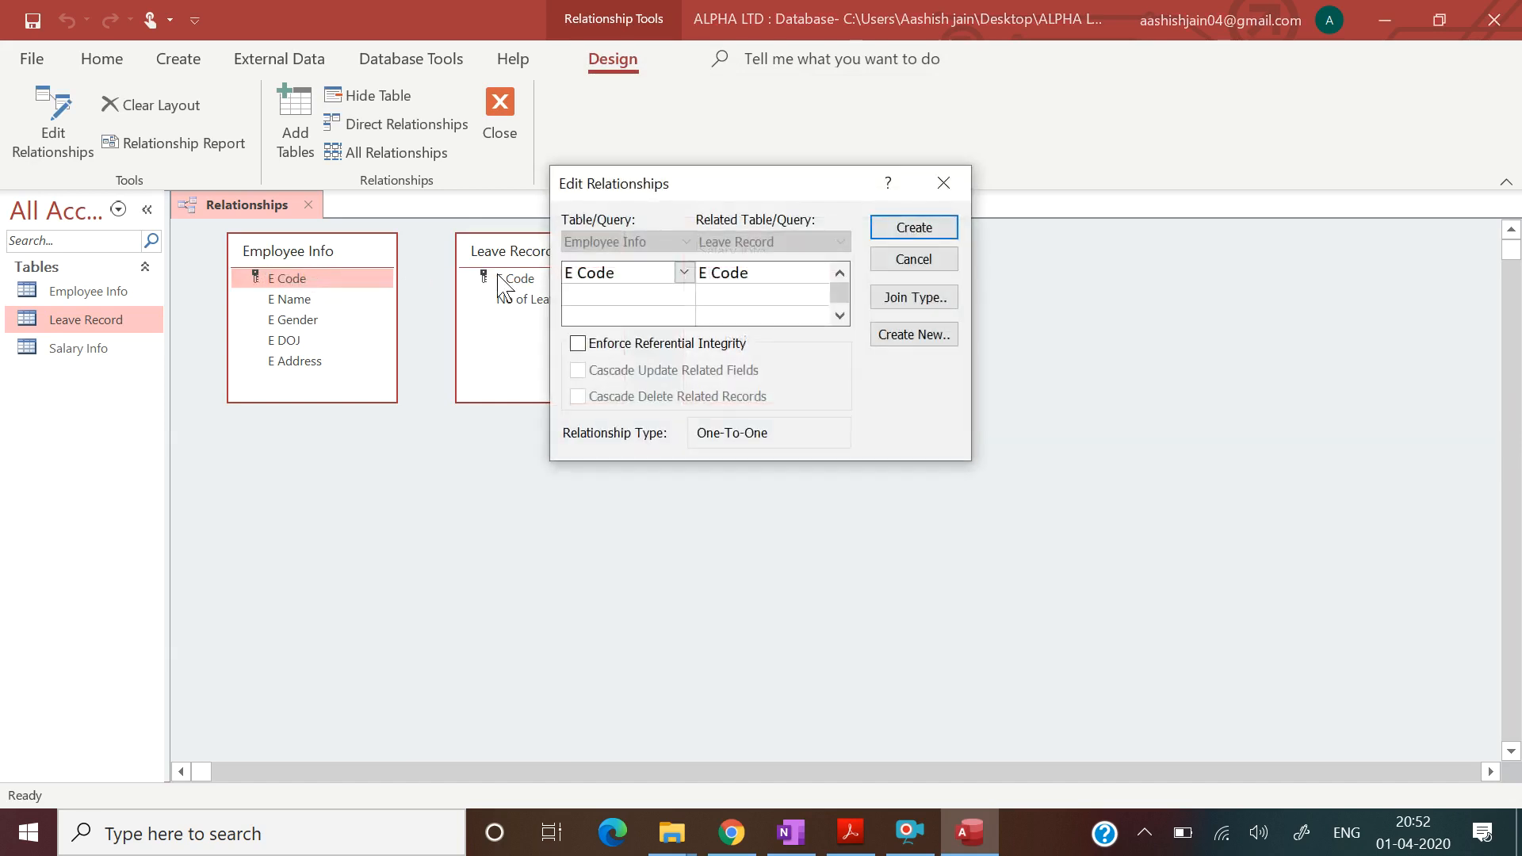
left_click(578, 347)
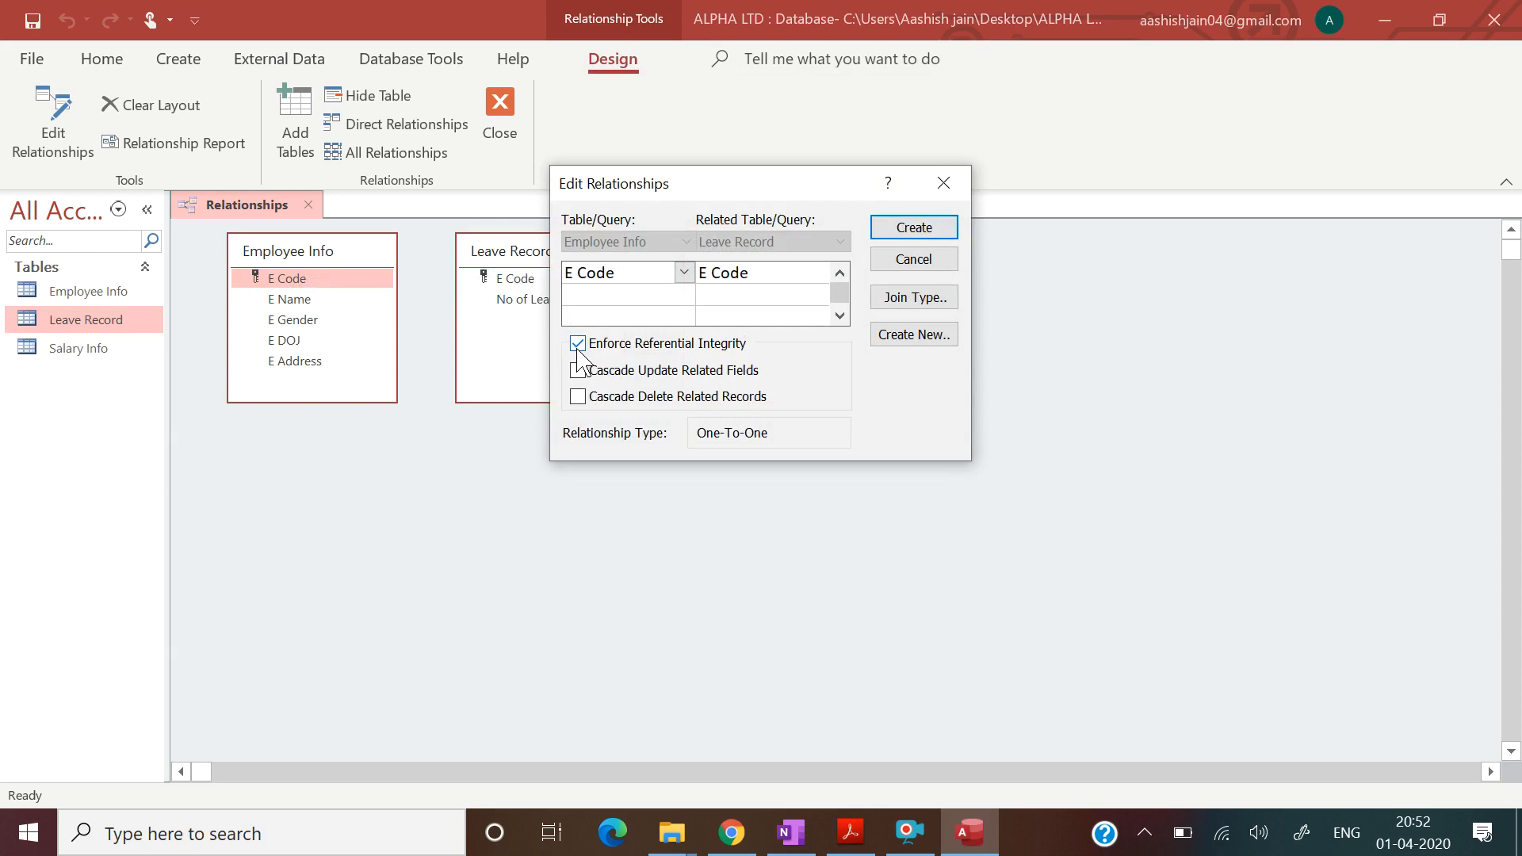
left_click(891, 232)
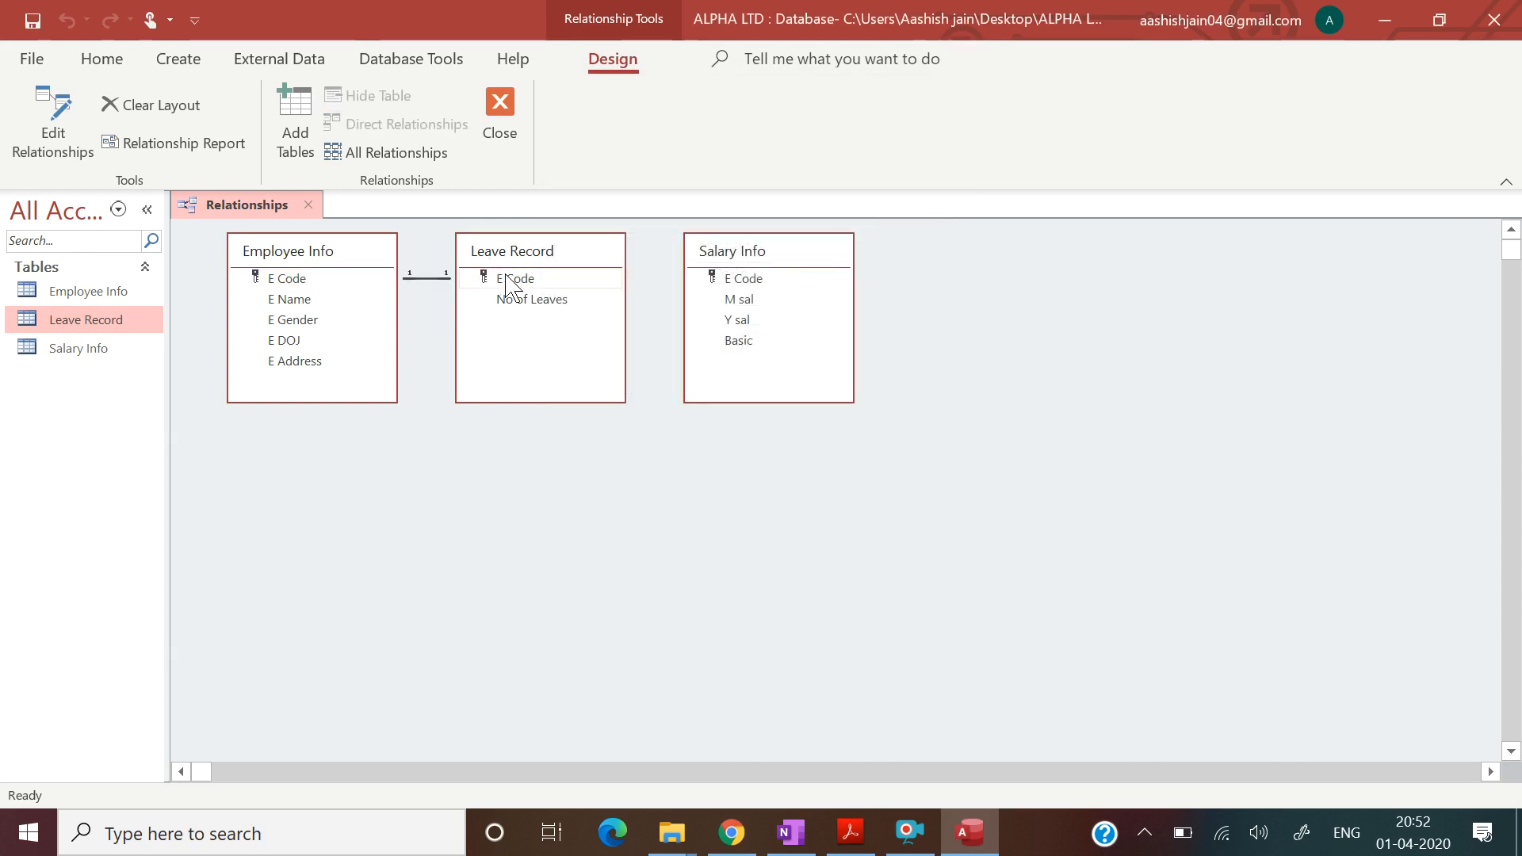
Create a relationship from Leave Record's E Code to Salary Info's E Code with referential integrity enforced.
left_click_drag(507, 279, 729, 279)
left_click(578, 343)
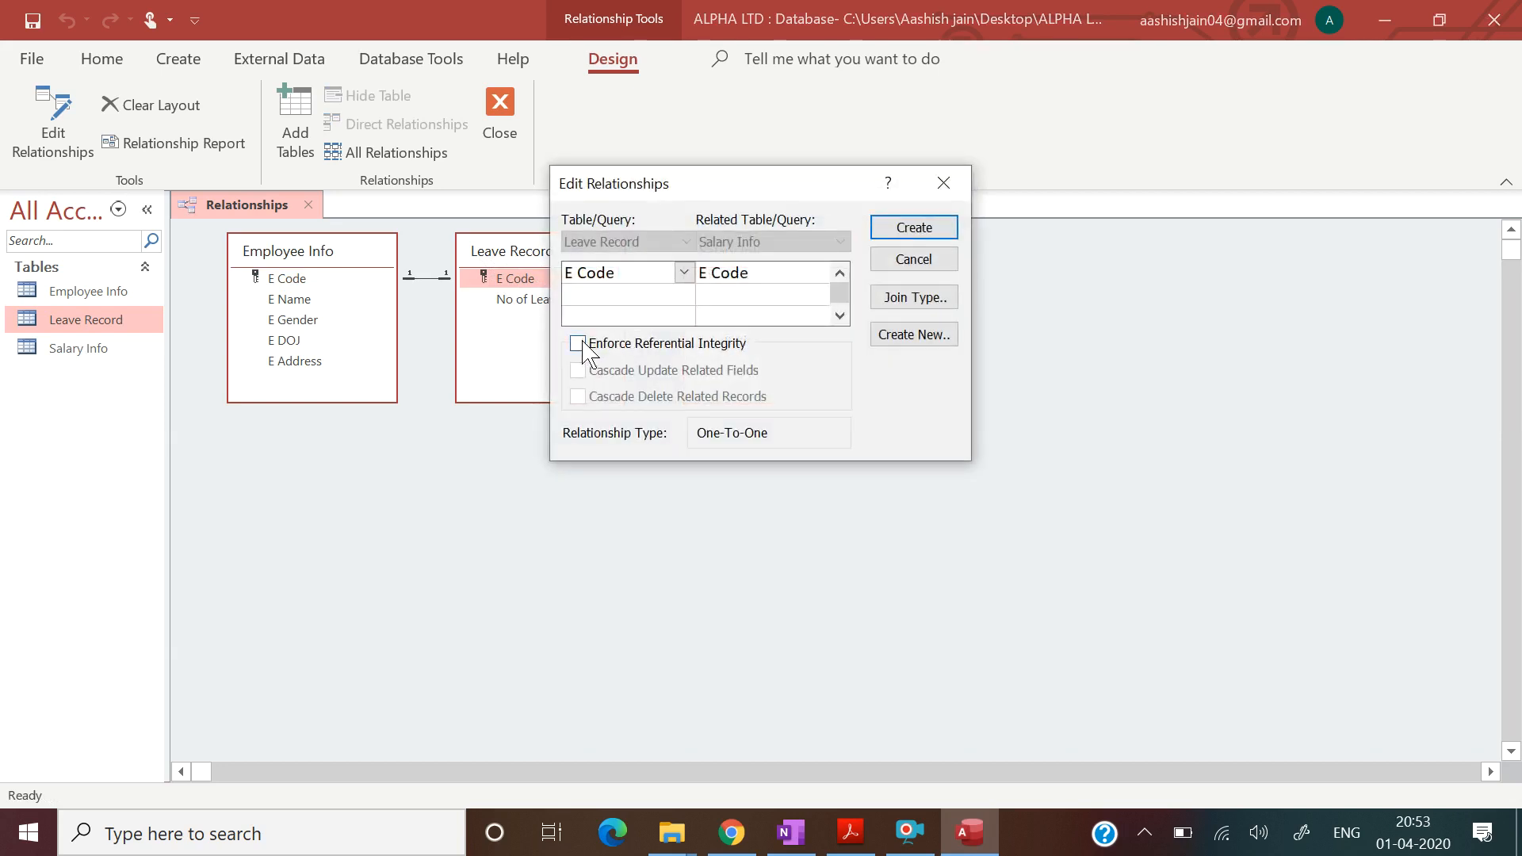
left_click(913, 231)
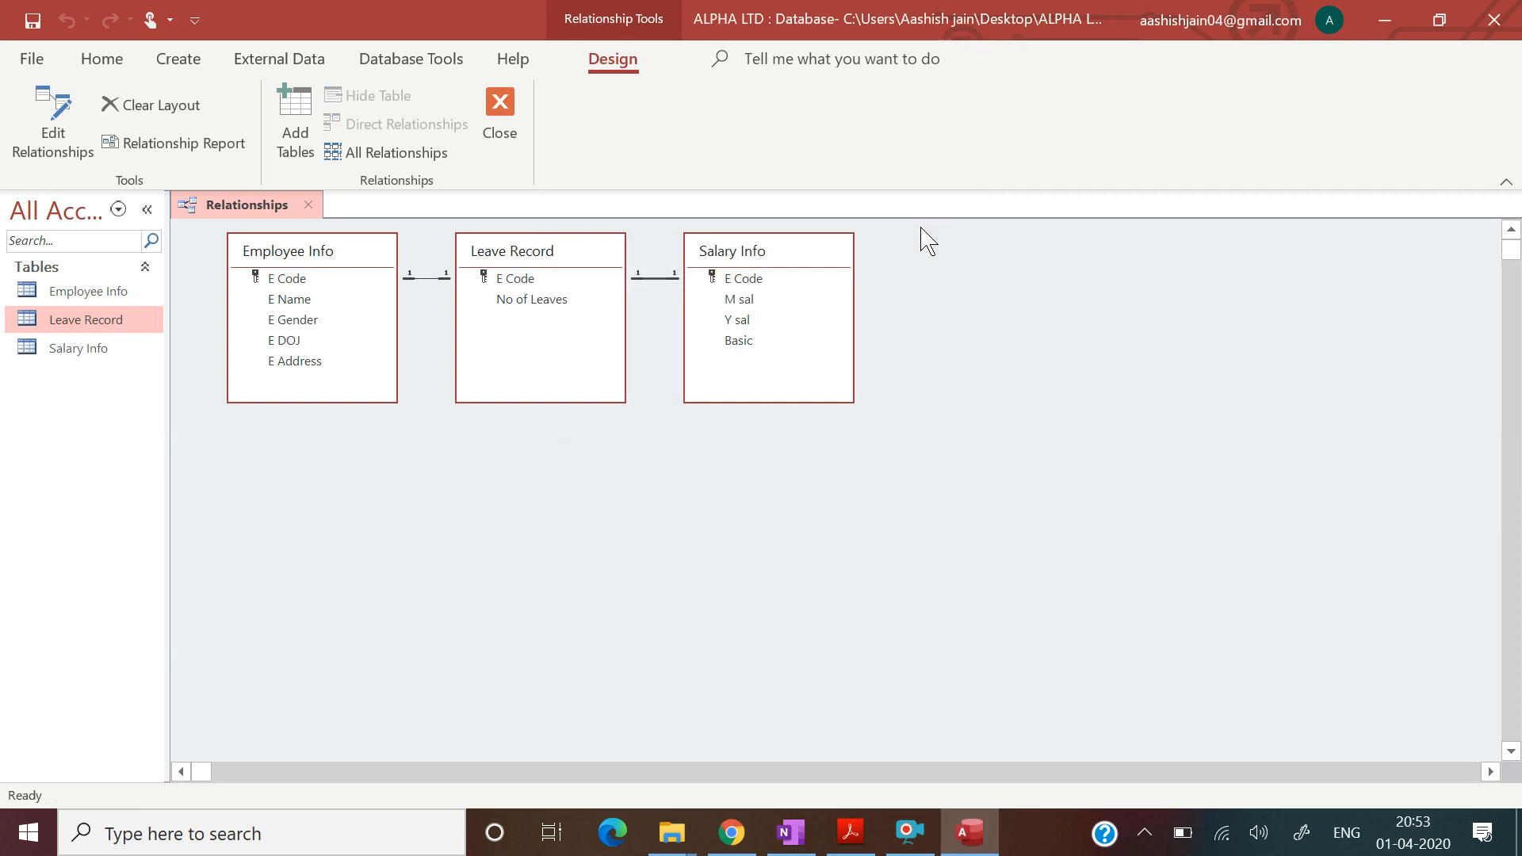
Spread out the relationships layout with Leave Record below and Salary Info further right, and close the layout.
left_click_drag(587, 261, 597, 540)
left_click_drag(796, 266, 888, 265)
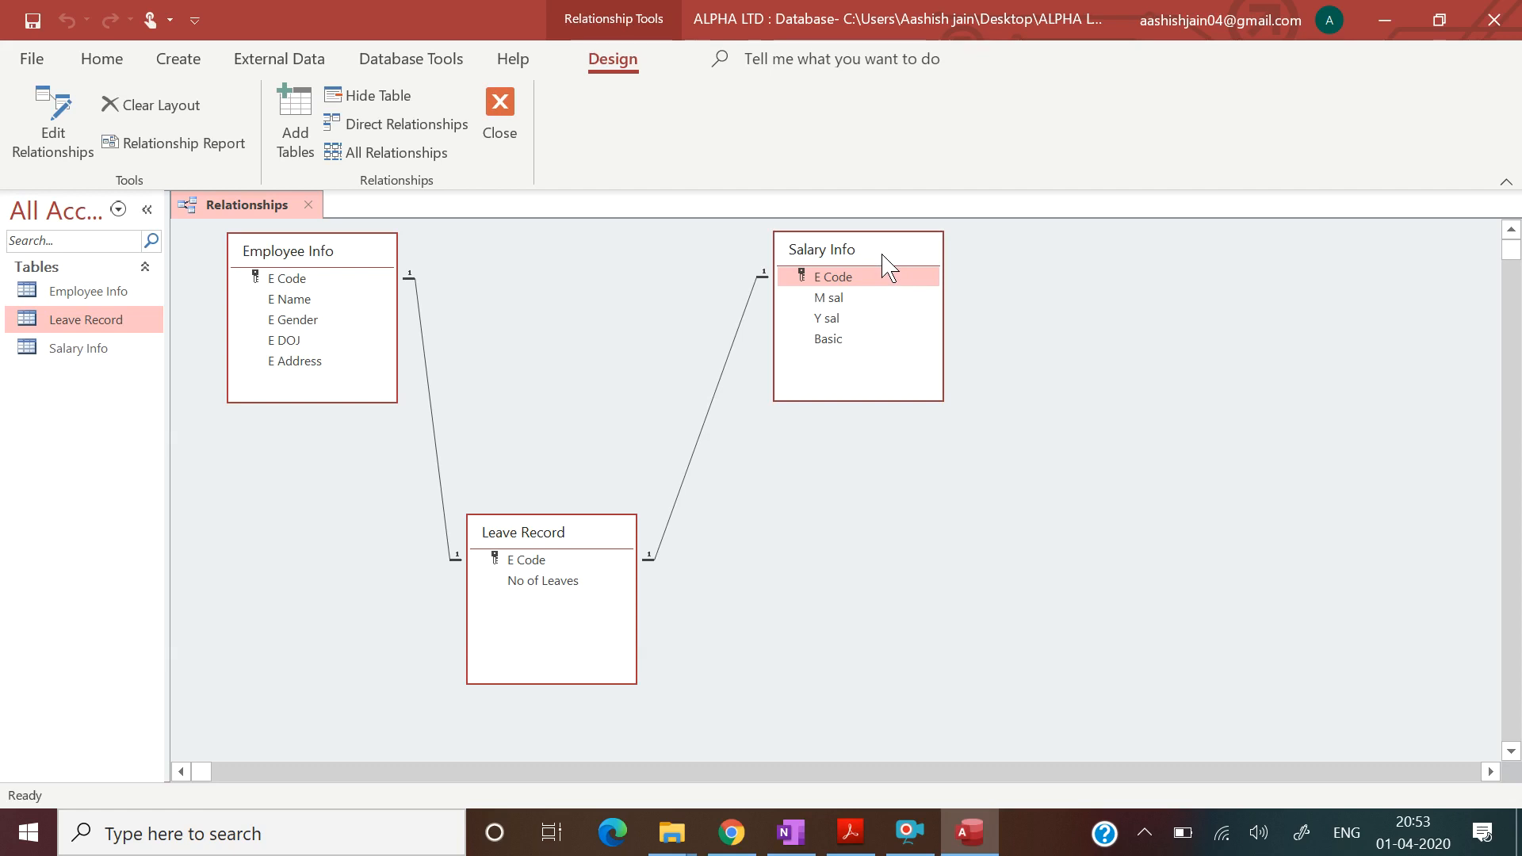
left_click(308, 205)
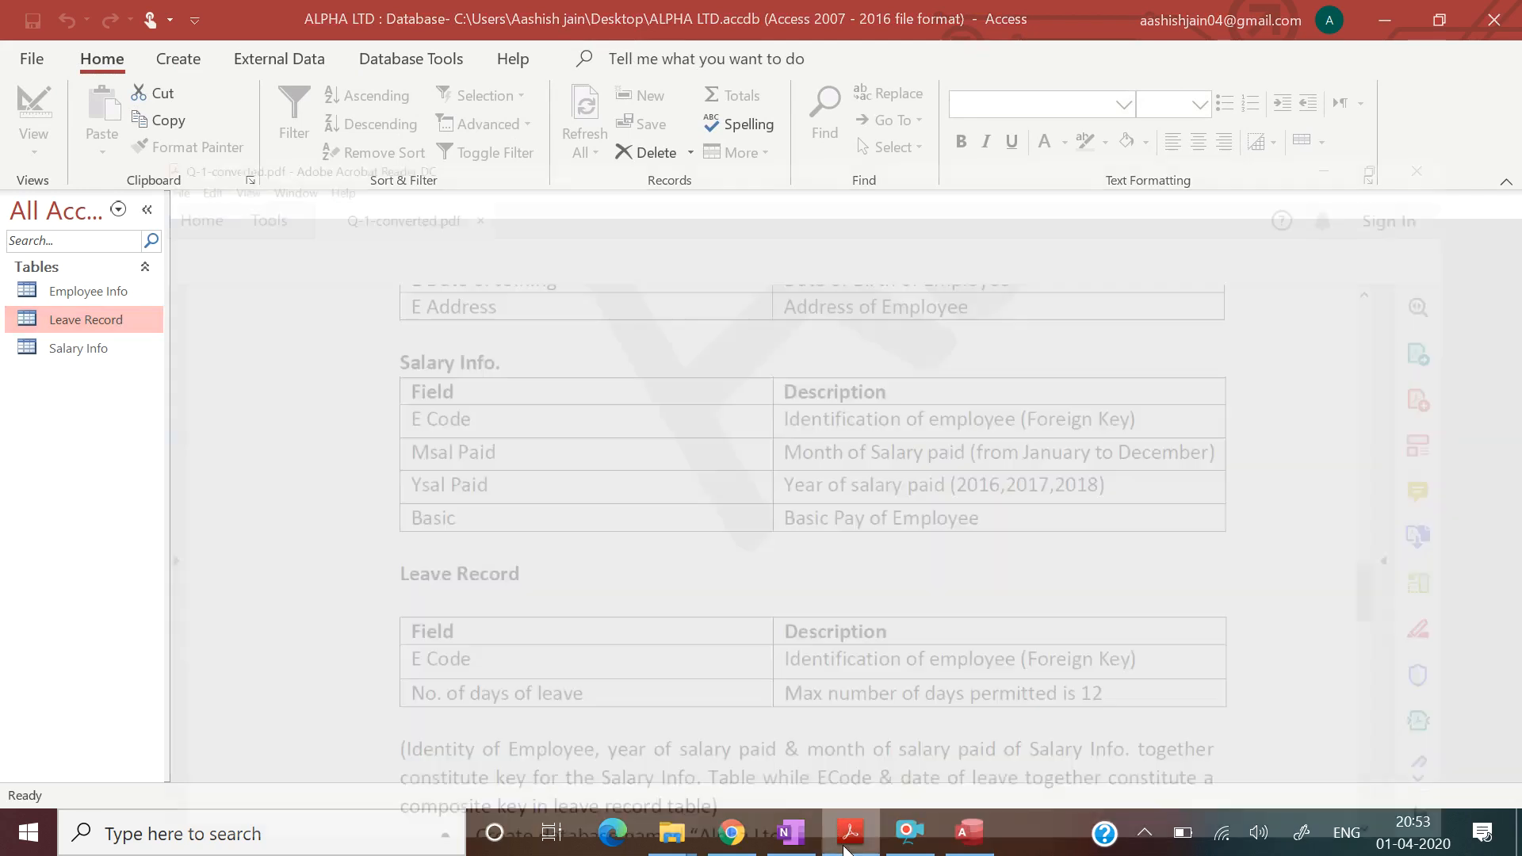
Switch to the assignment PDF in Acrobat Reader and read the remaining tasks on page 3, including the salary query requirements.
left_click(847, 845)
key("Down")
key("Down")
key("Down")
key("Down")
key("Down")
key("Down")
key("Down")
key("Down")
key("Down")
key("Down")
key("Down")
key("Down")
key("Down")
key("Down")
key("Down")
key("Down")
key("Down")
key("Down")
key("Down")
key("Down")
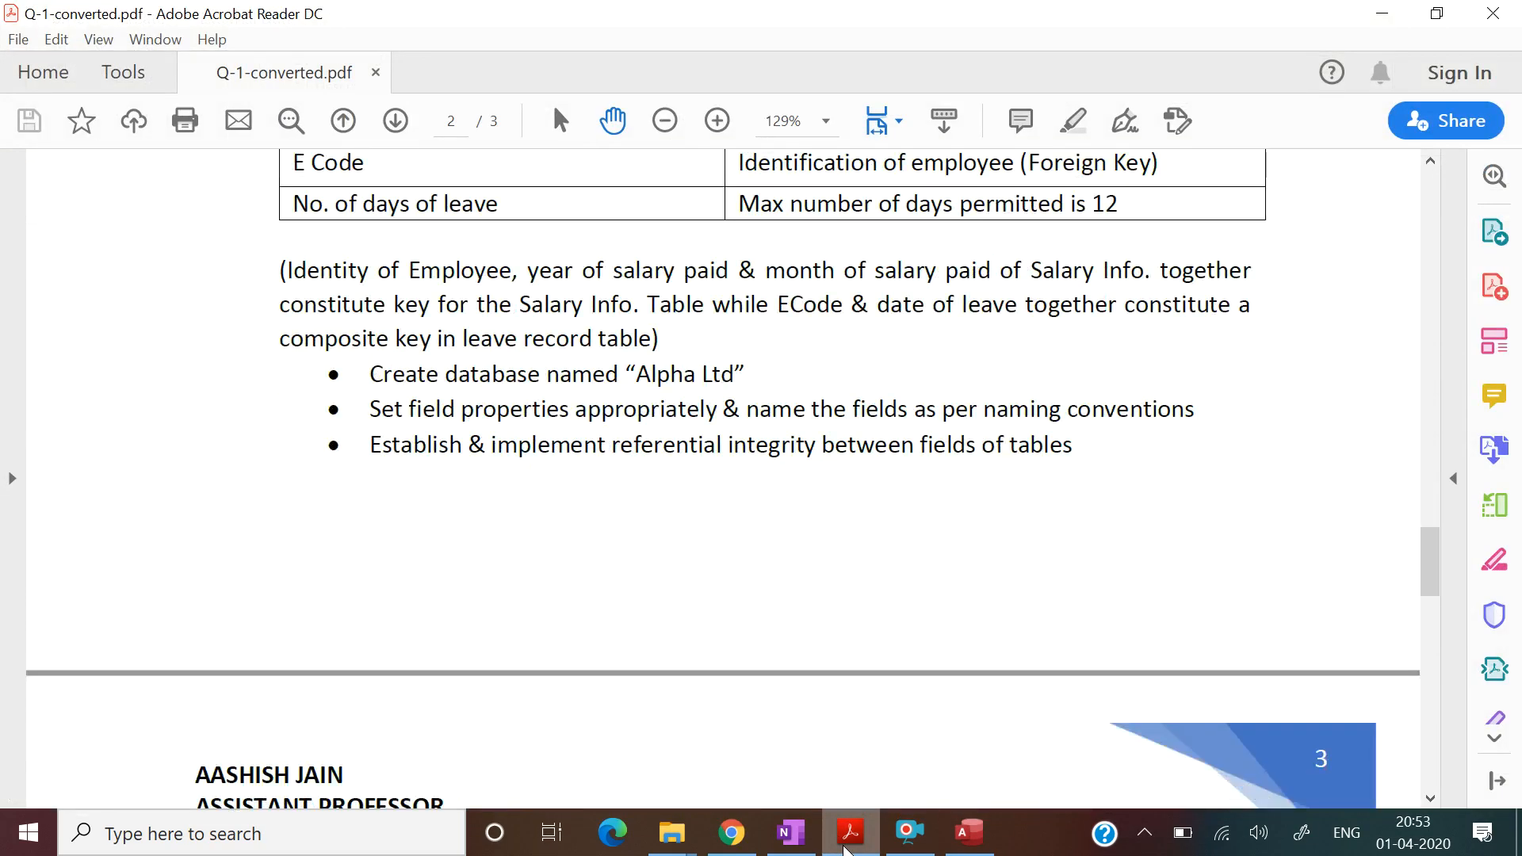
key("Down")
key("Down")
key("Down")
key("Down")
key("Down")
key("Down")
key("Down")
key("Down")
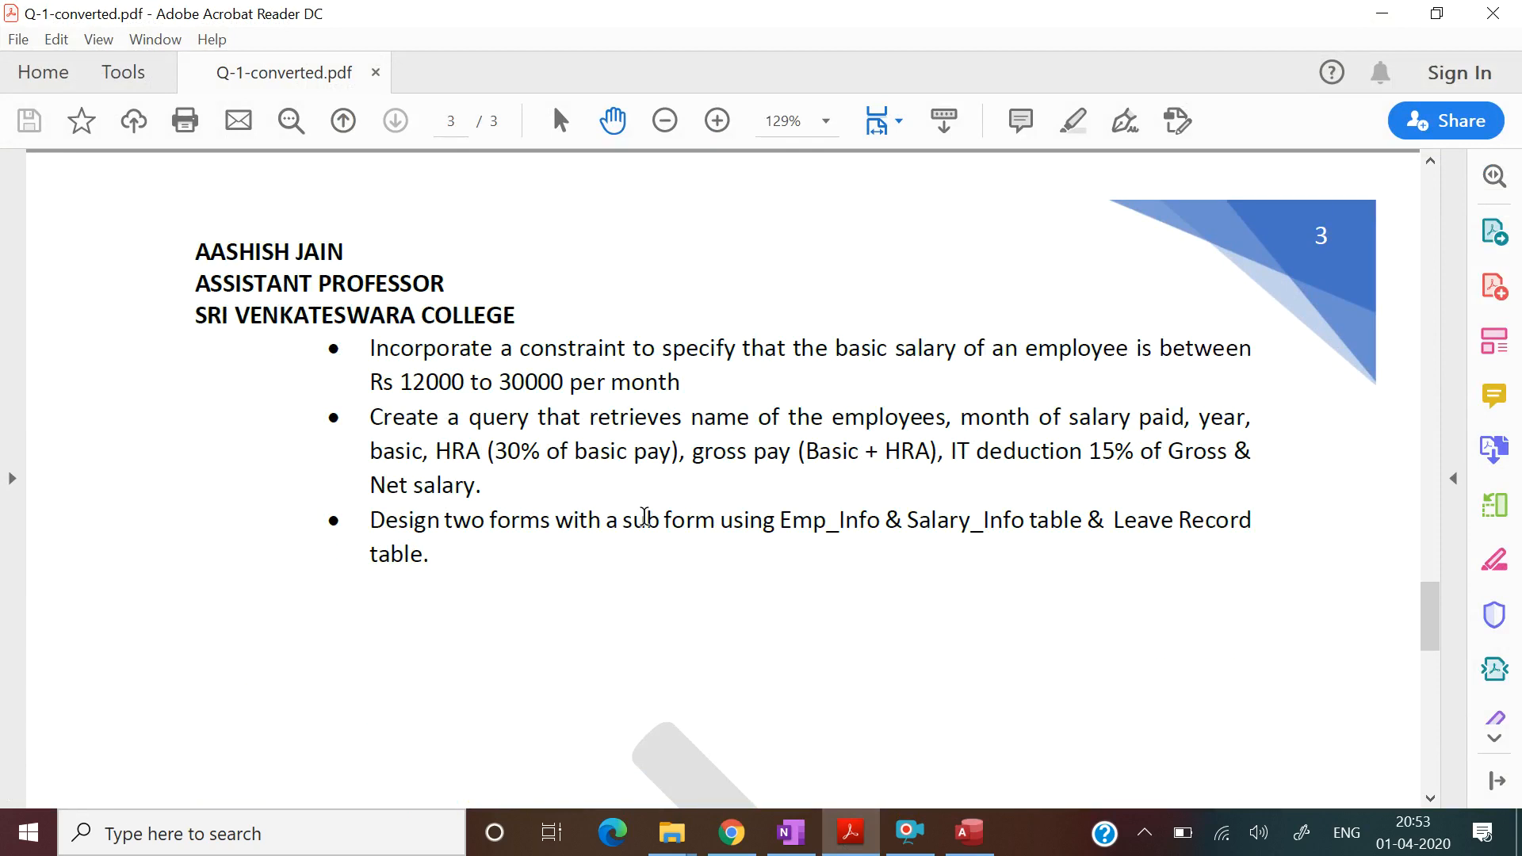
left_click(850, 833)
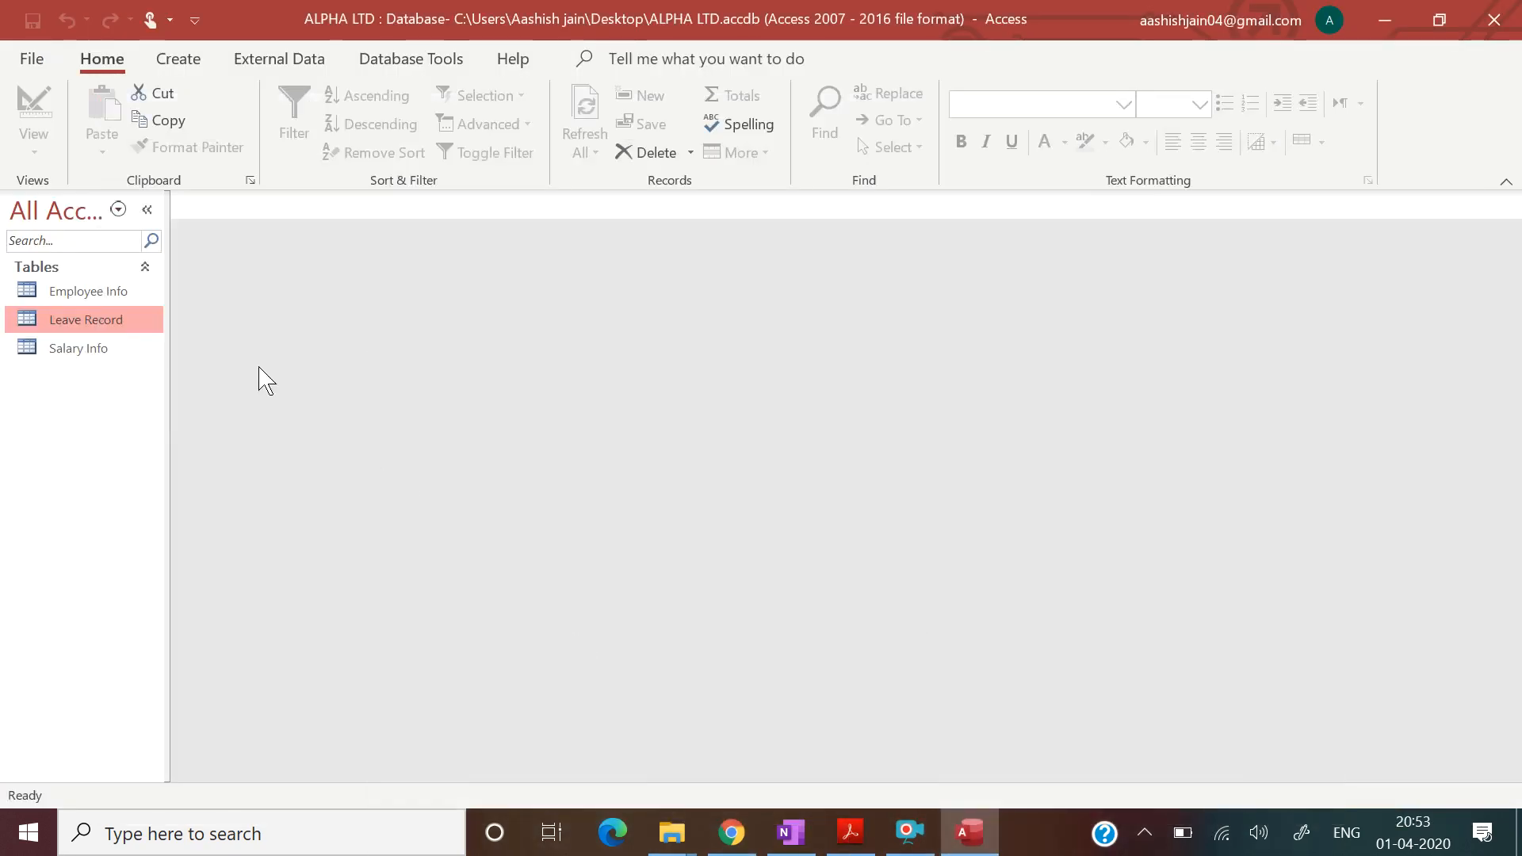
Create a new query in design view with the Employee Info, Leave Record and Salary Info tables.
left_click(172, 63)
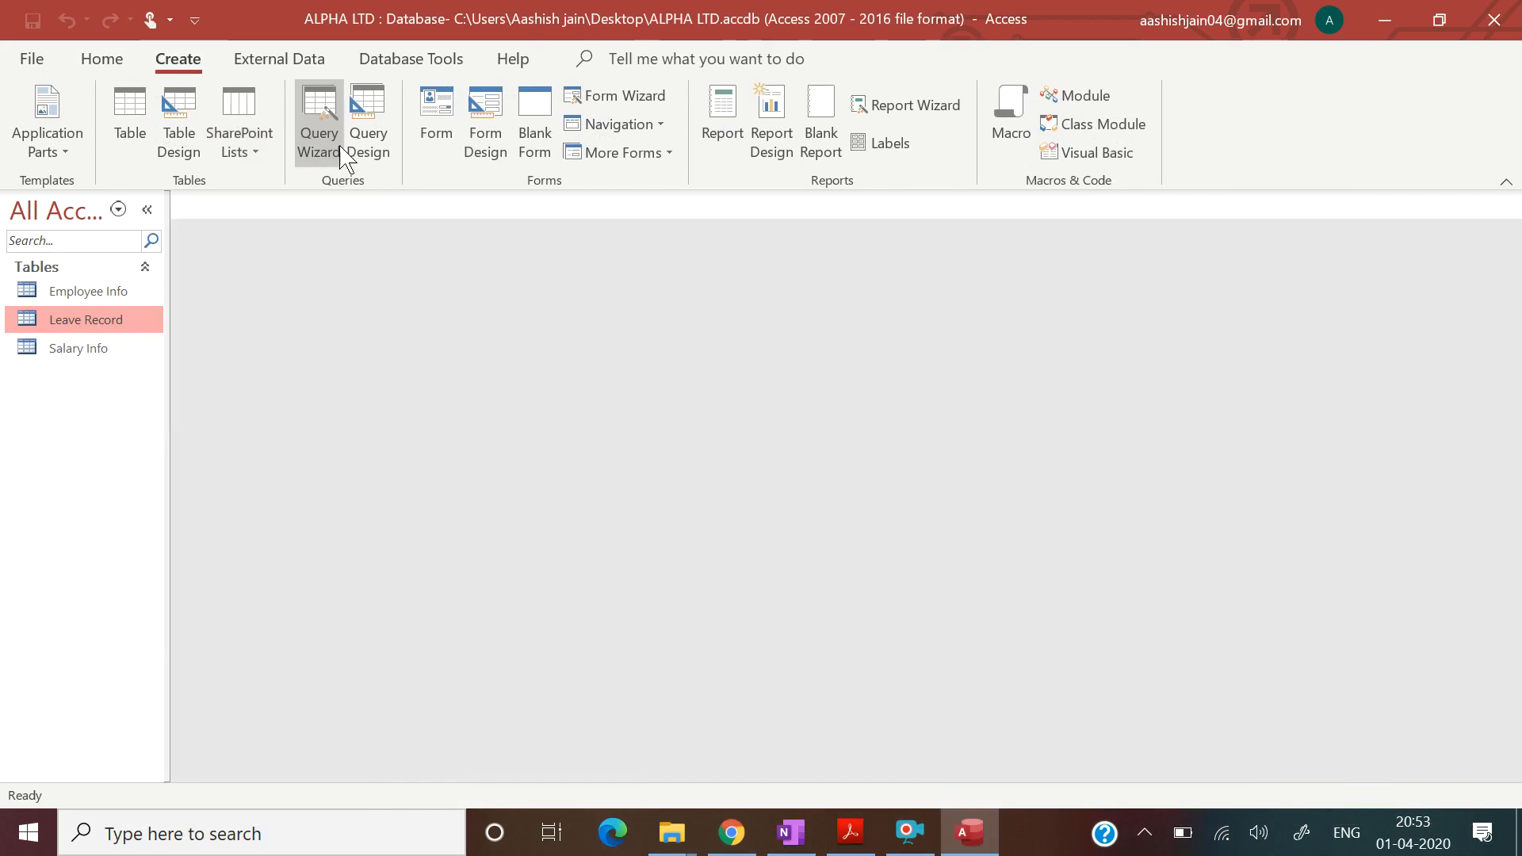
left_click(384, 158)
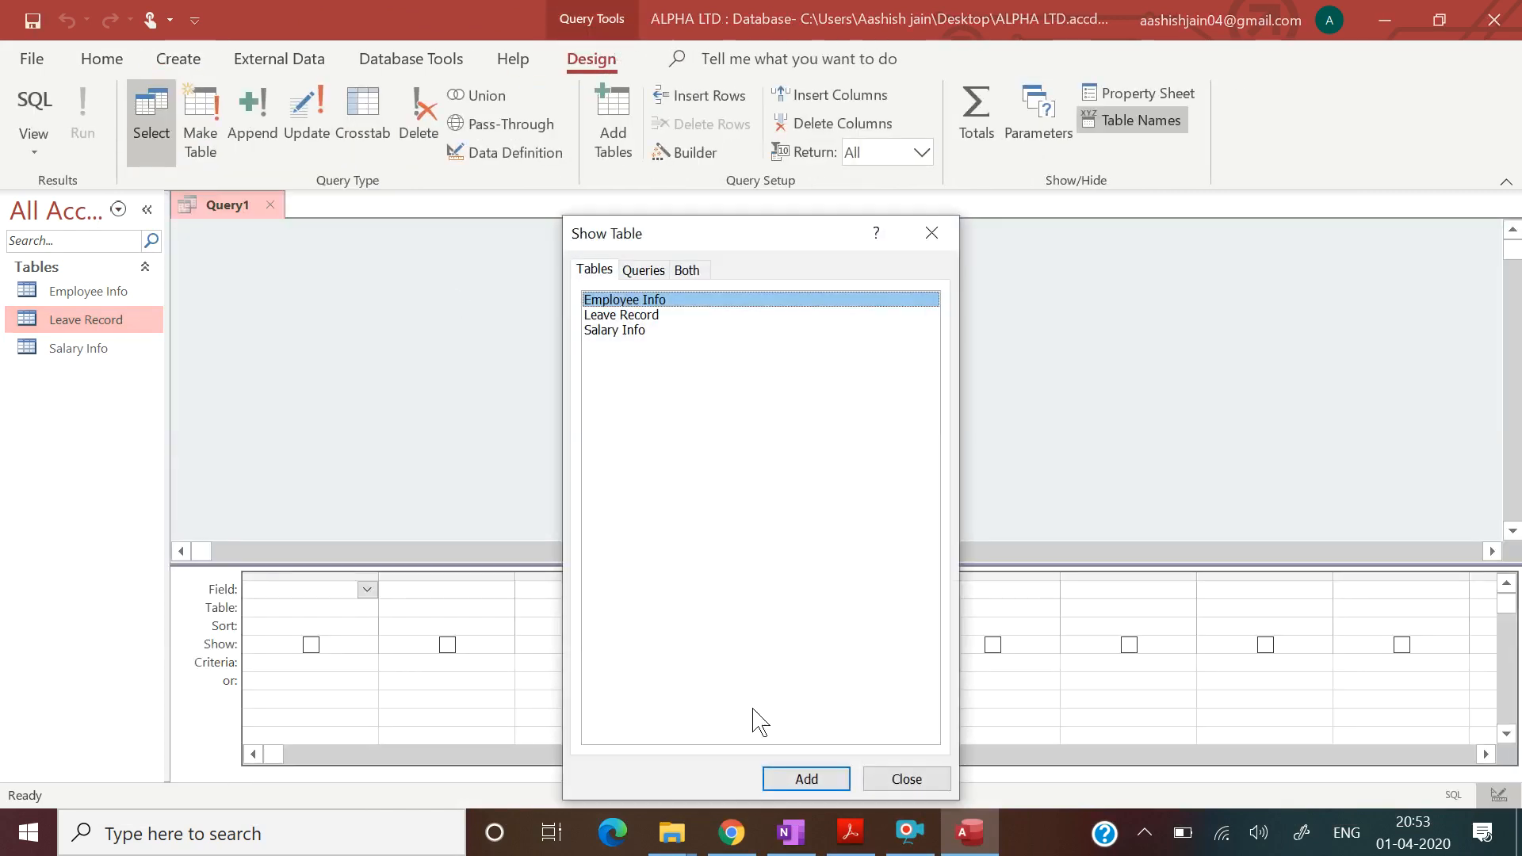
left_click(804, 780)
left_click(614, 315)
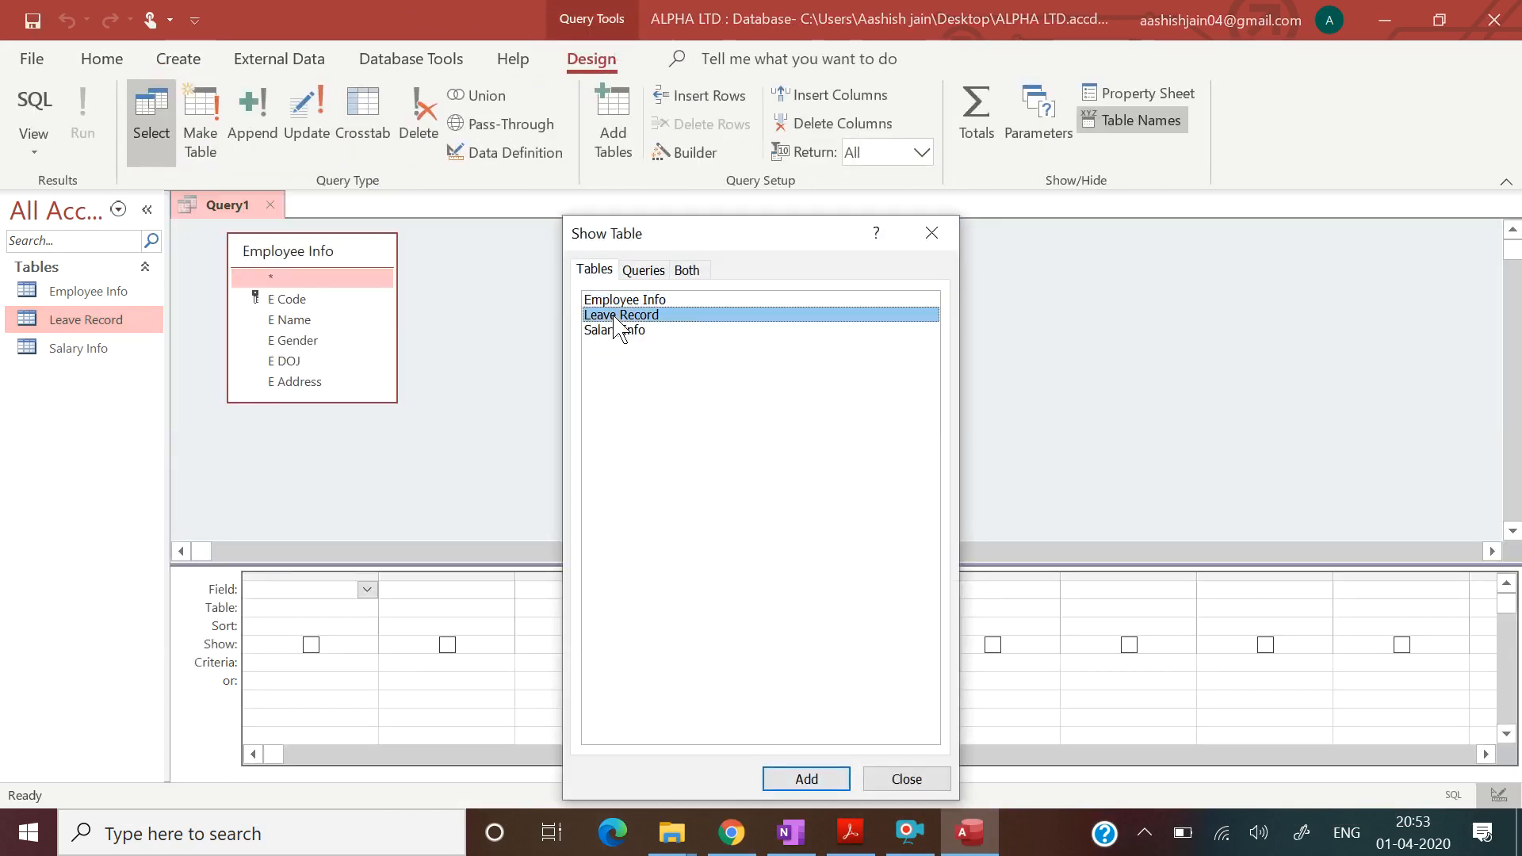
left_click(805, 779)
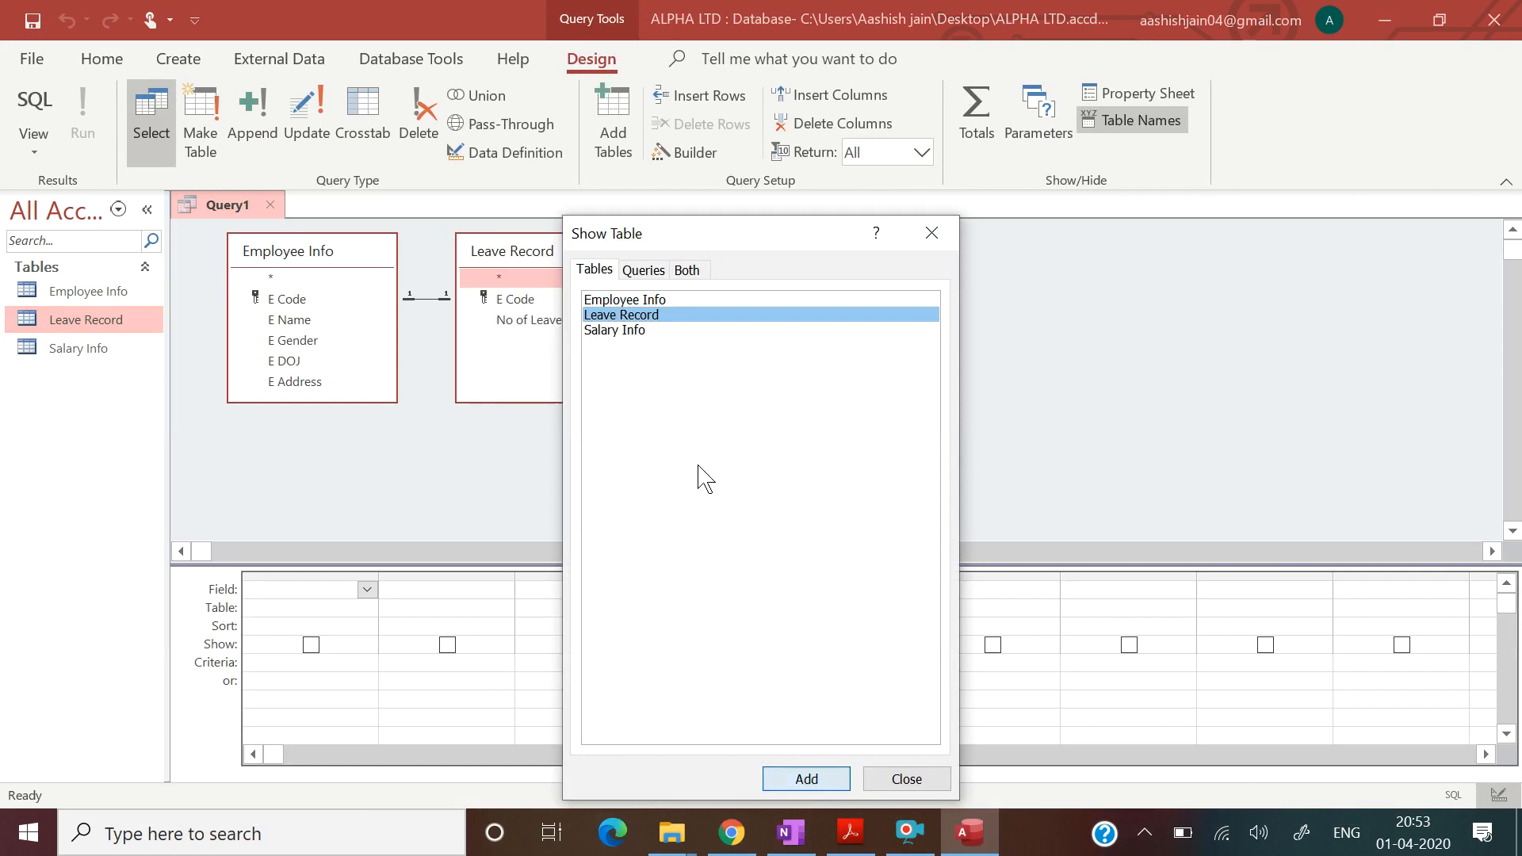
left_click(642, 331)
left_click(804, 778)
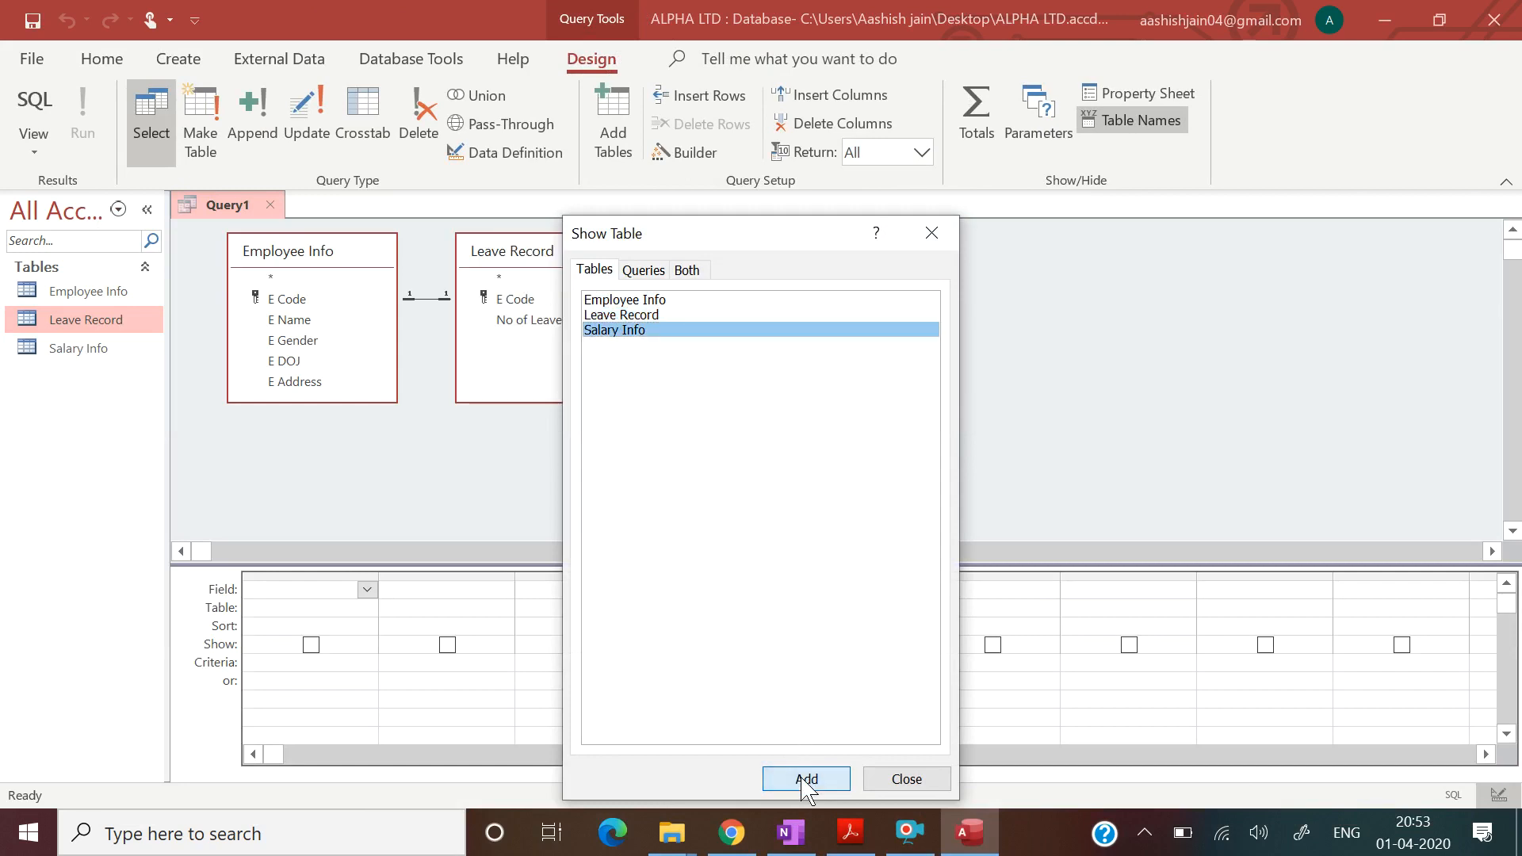
left_click(893, 779)
Set the query's first column to the E Name field from the Employee Info table.
left_click(351, 613)
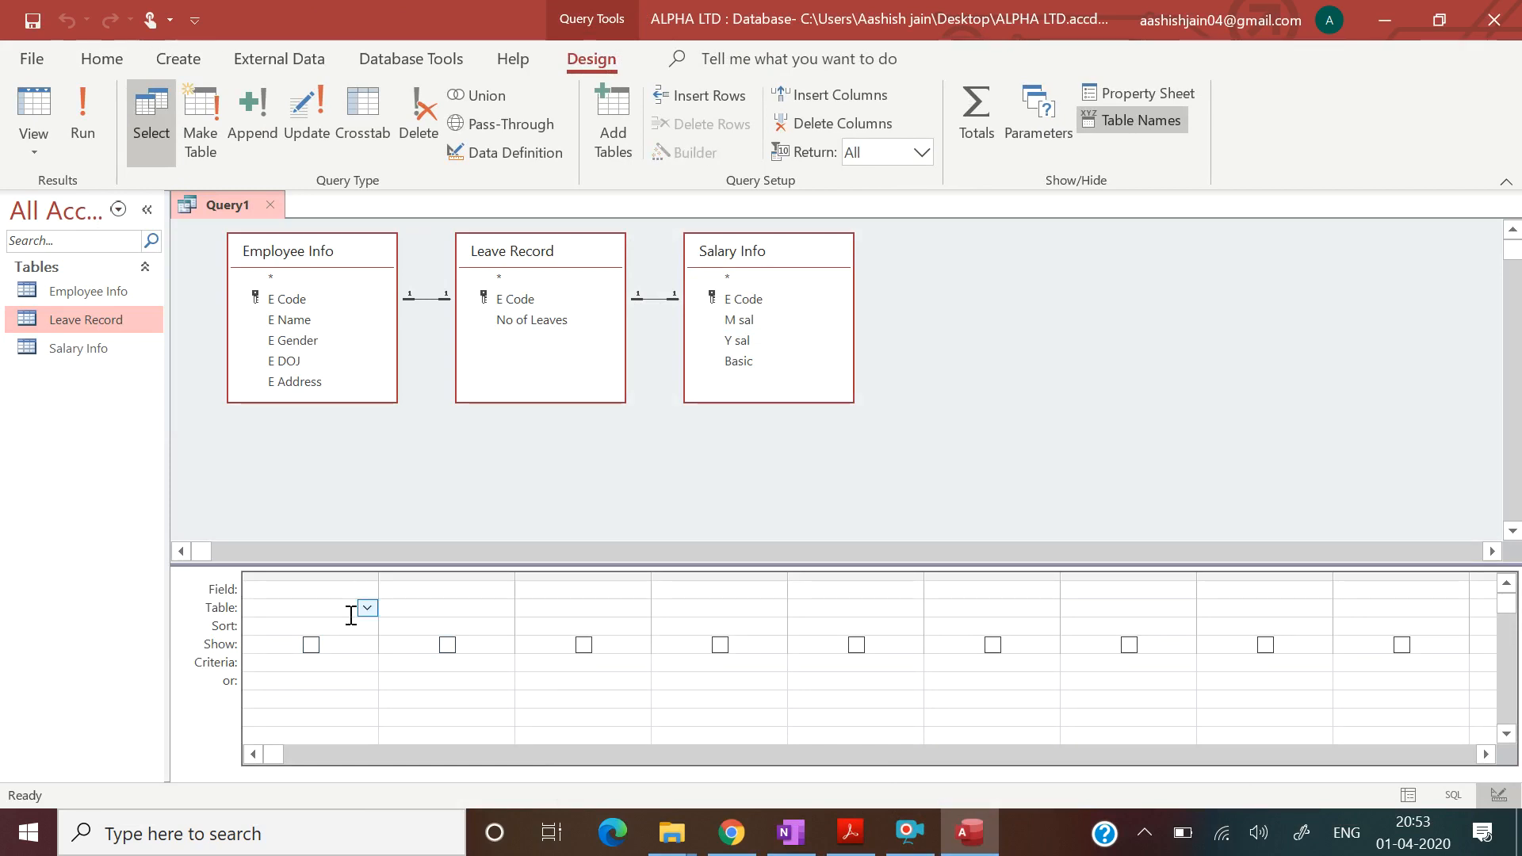
left_click(367, 608)
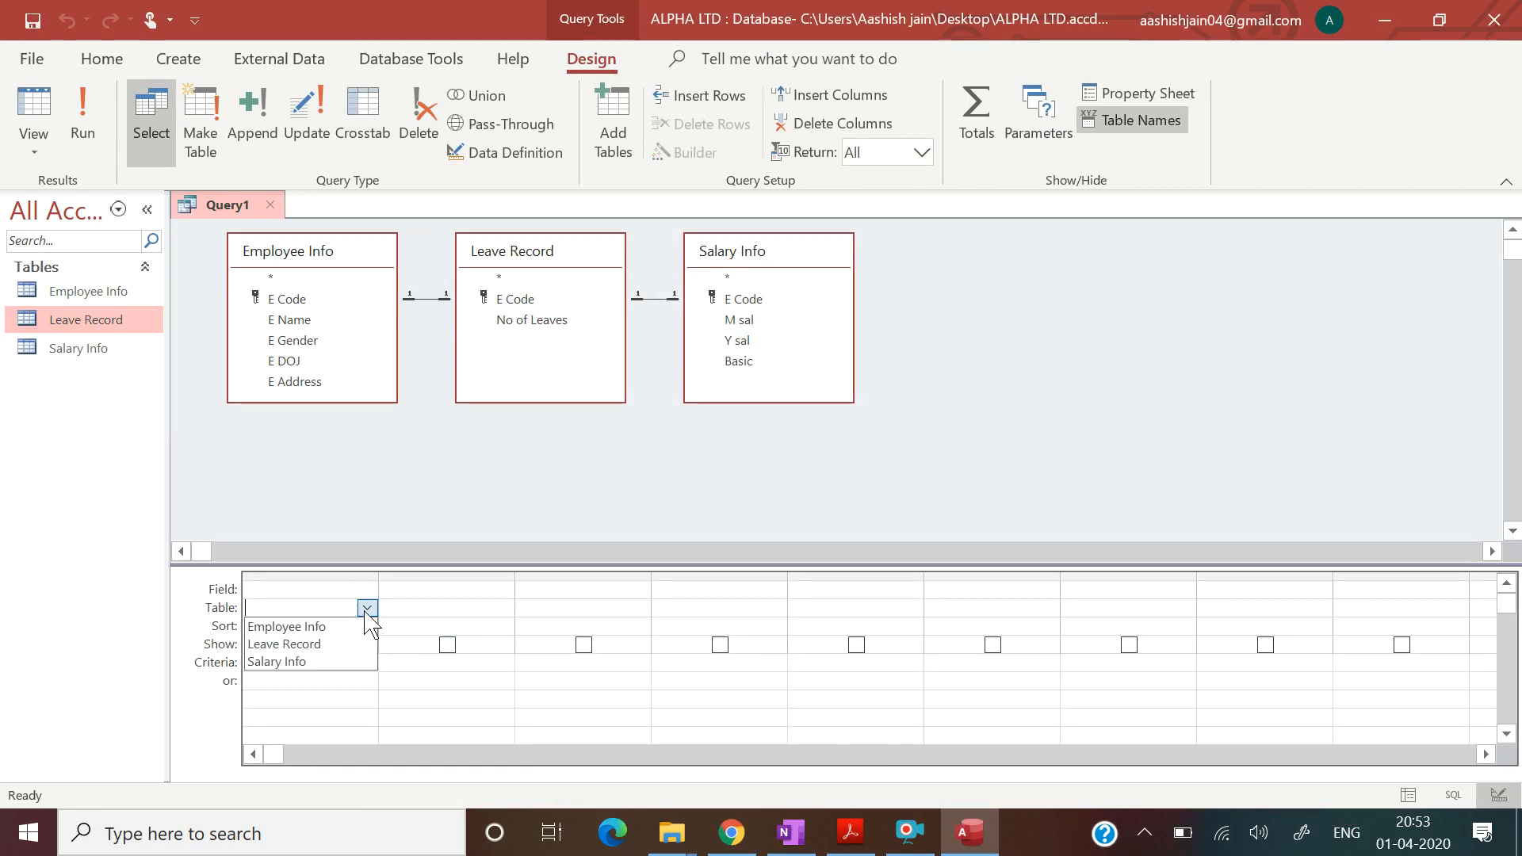
left_click(349, 625)
left_click(349, 591)
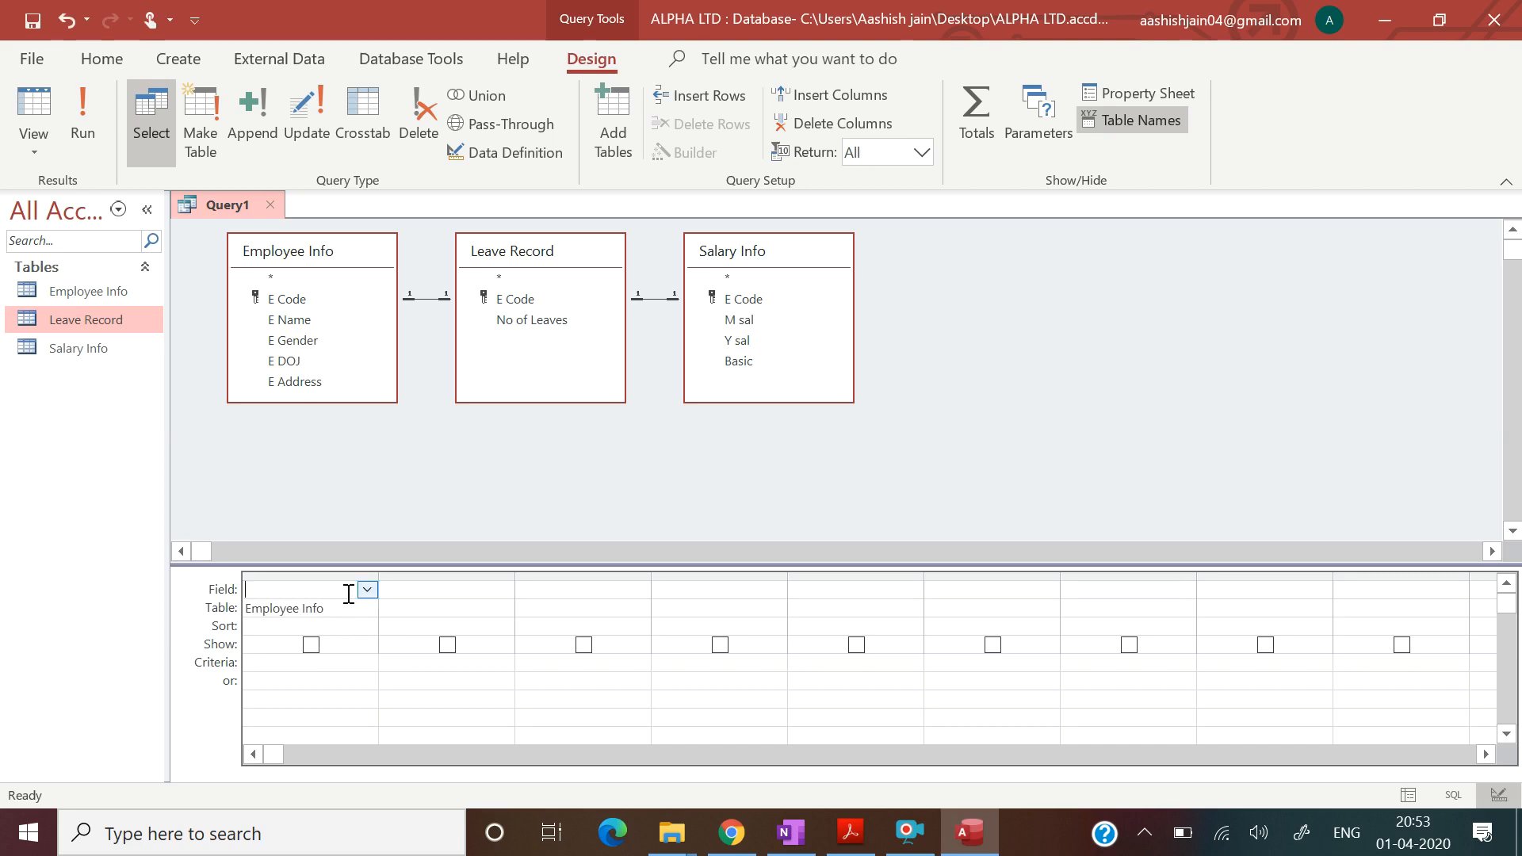
left_click(367, 589)
left_click(343, 643)
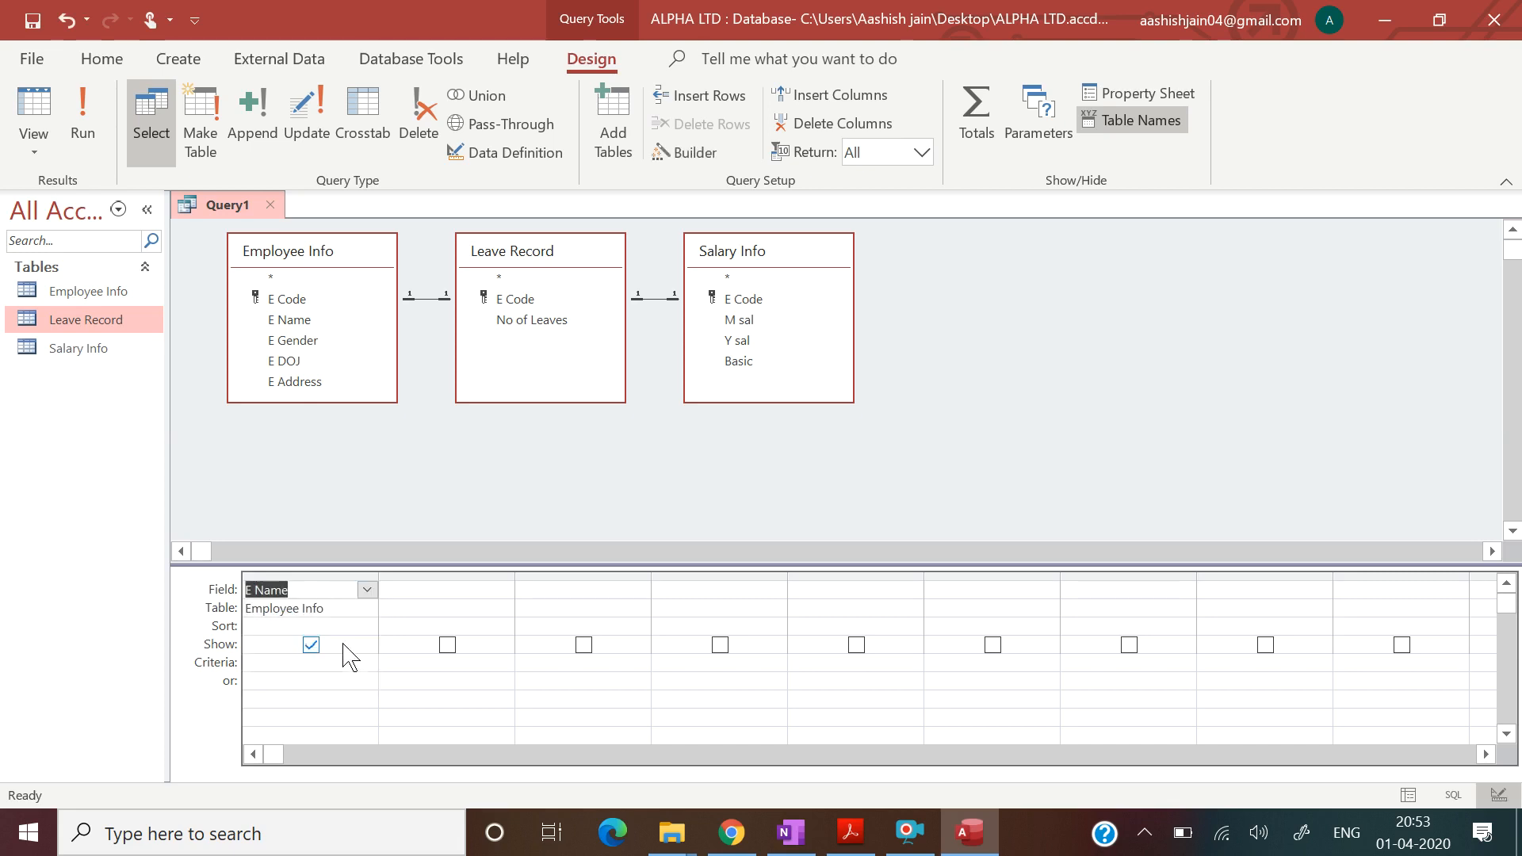
Check the query requirements in the assignment PDF and set the second column to M sal from Salary Info.
left_click(855, 840)
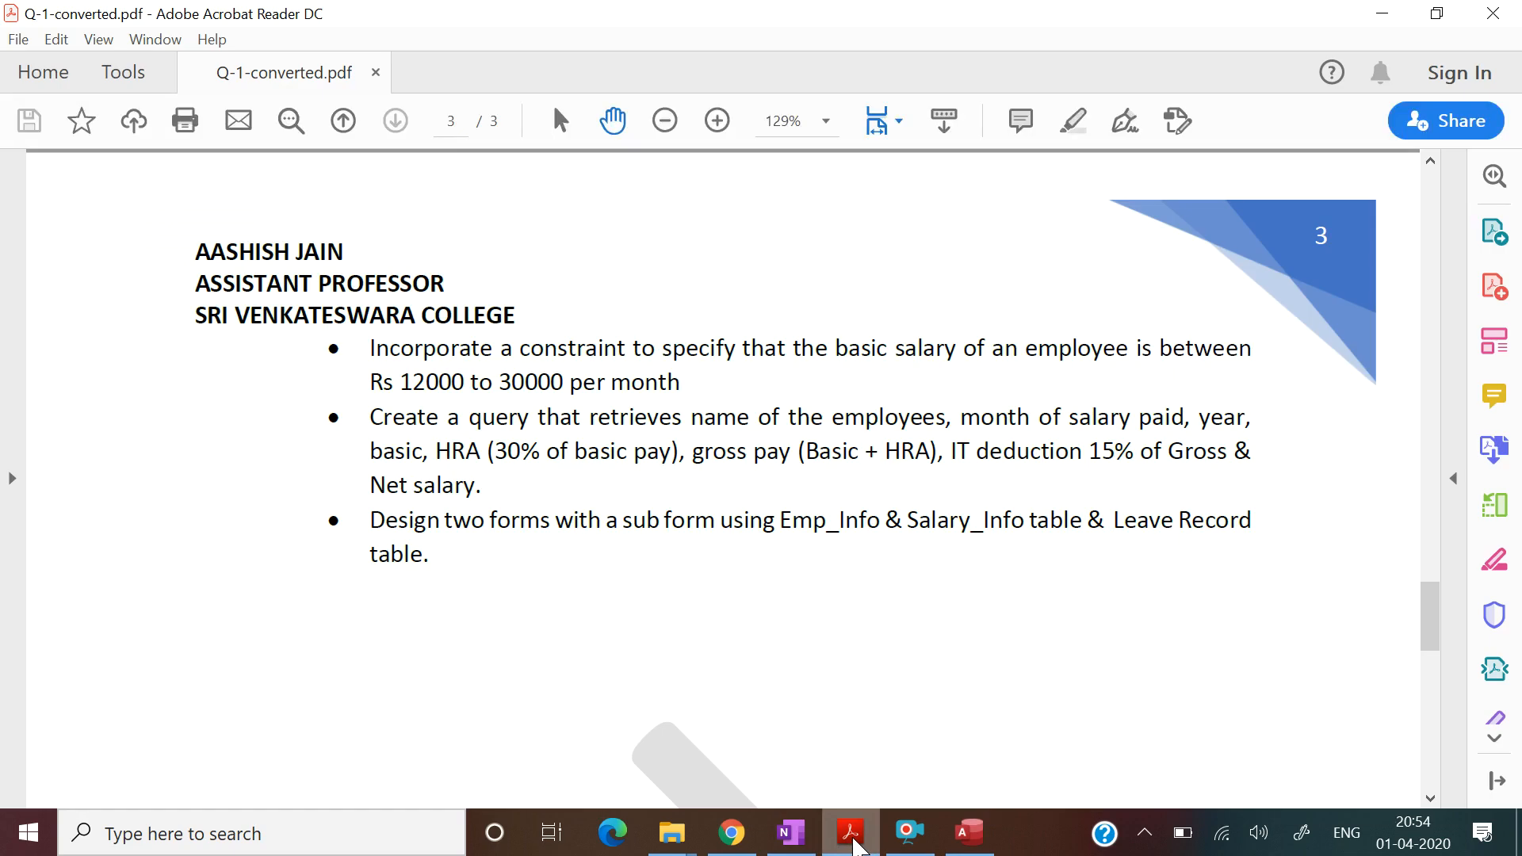
left_click(852, 838)
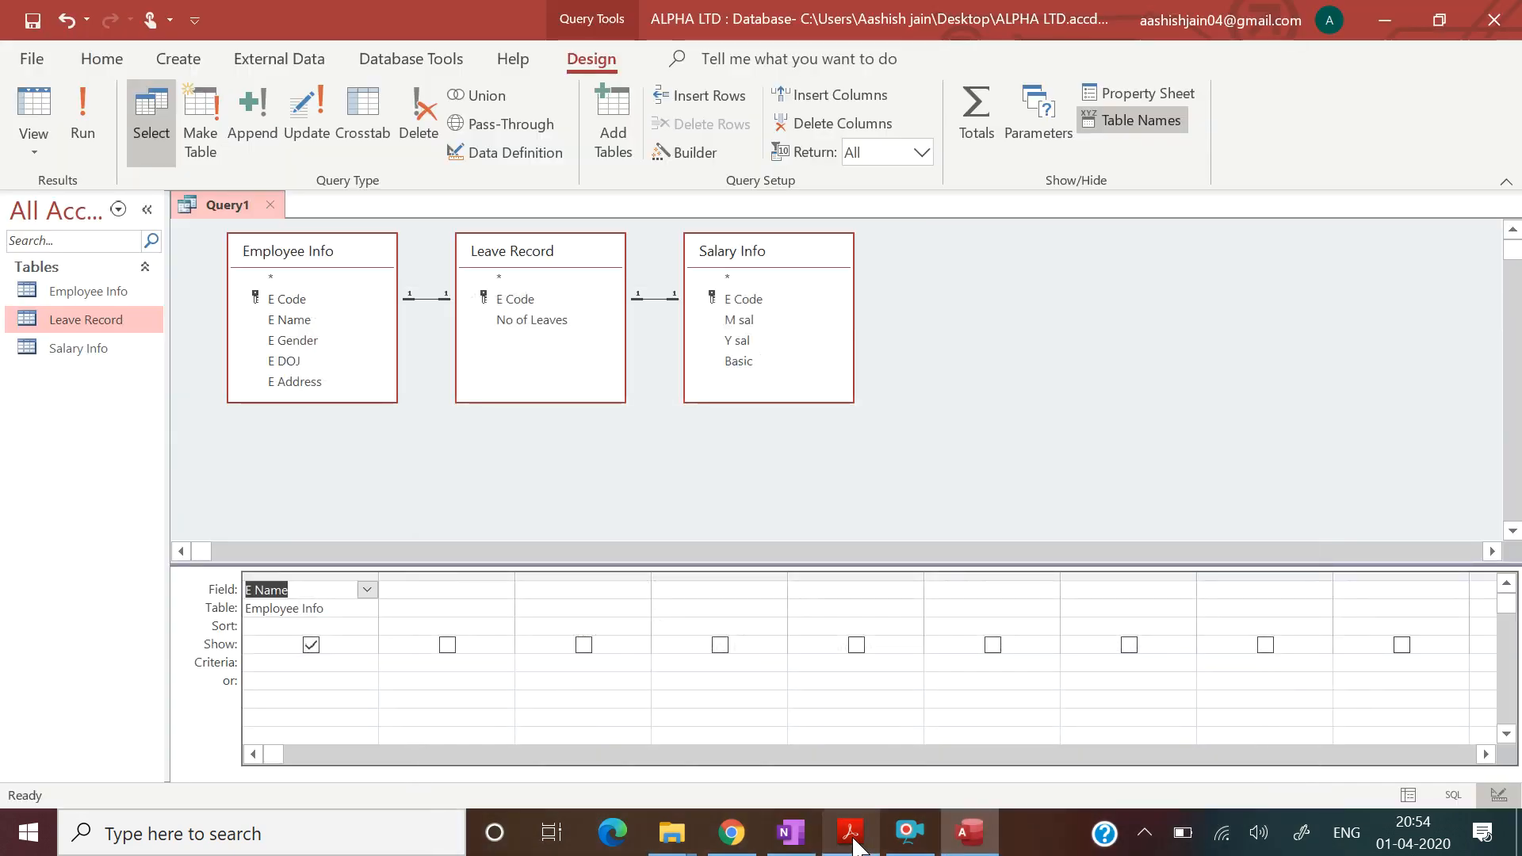
left_click(420, 611)
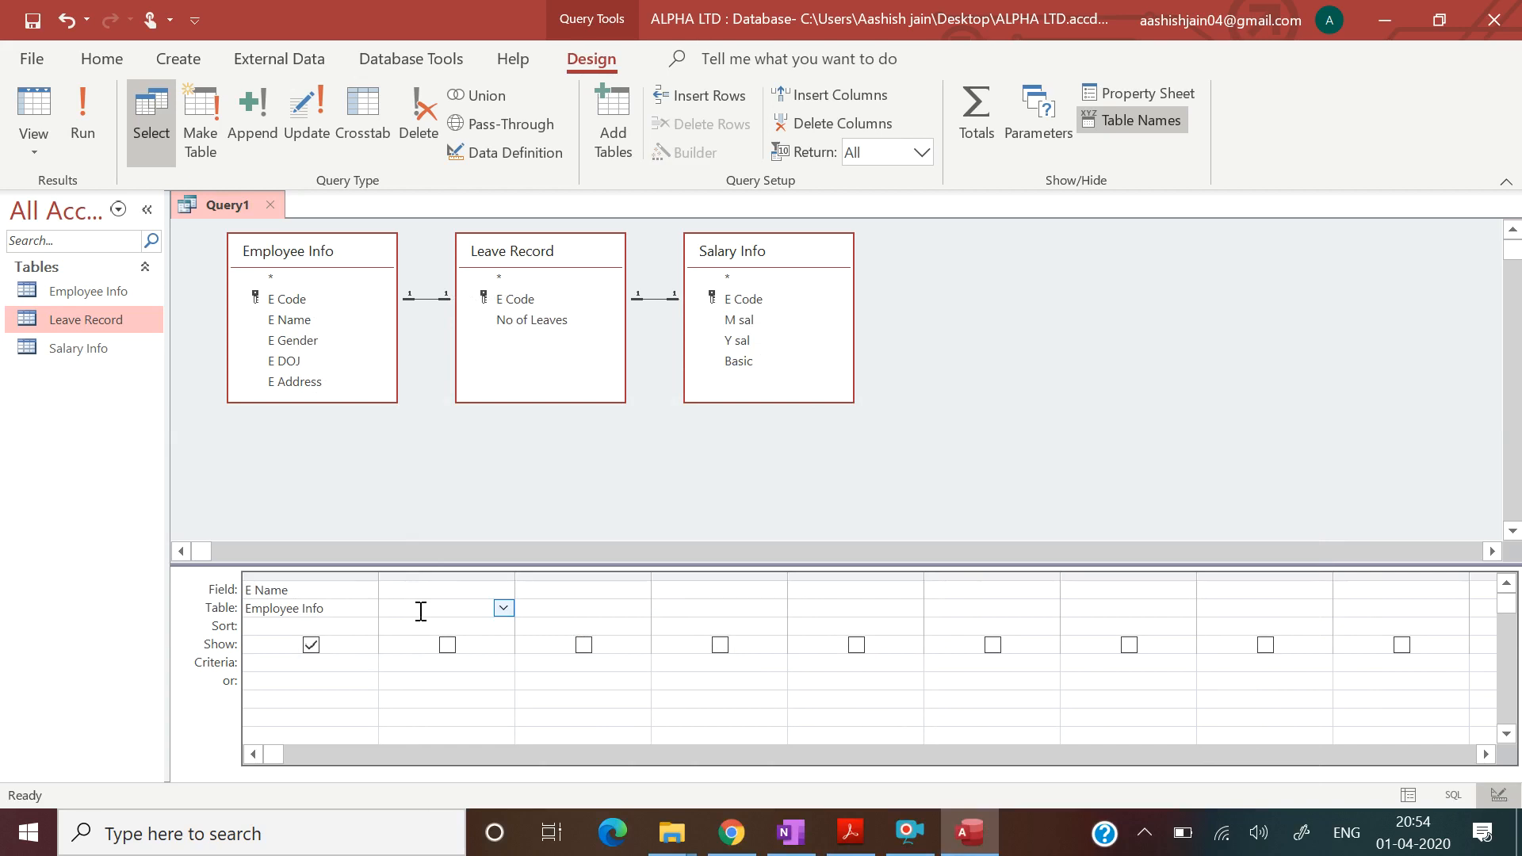
left_click(503, 608)
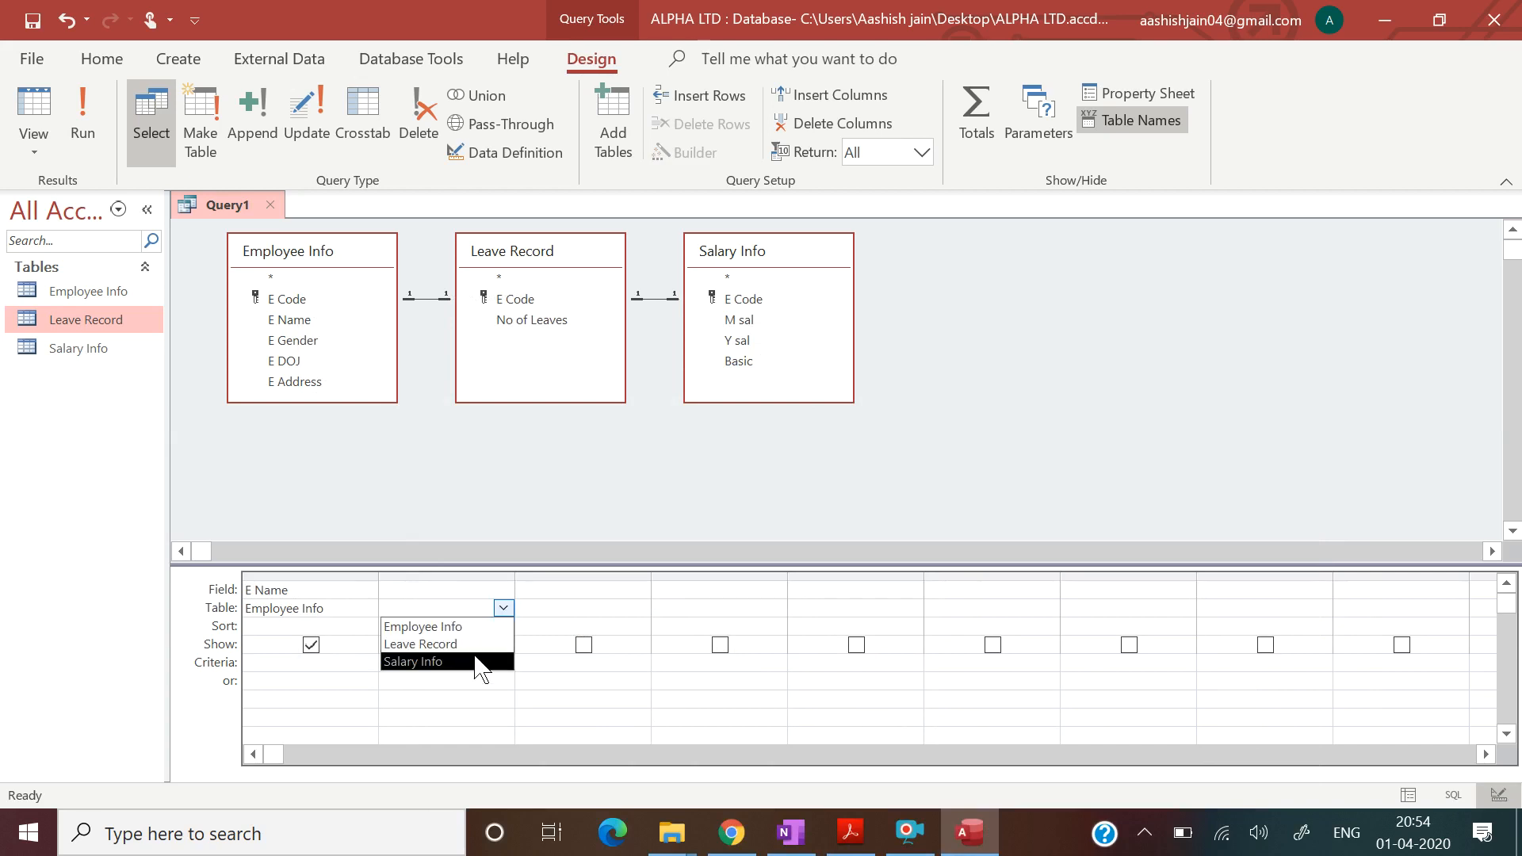
left_click(478, 661)
left_click(476, 589)
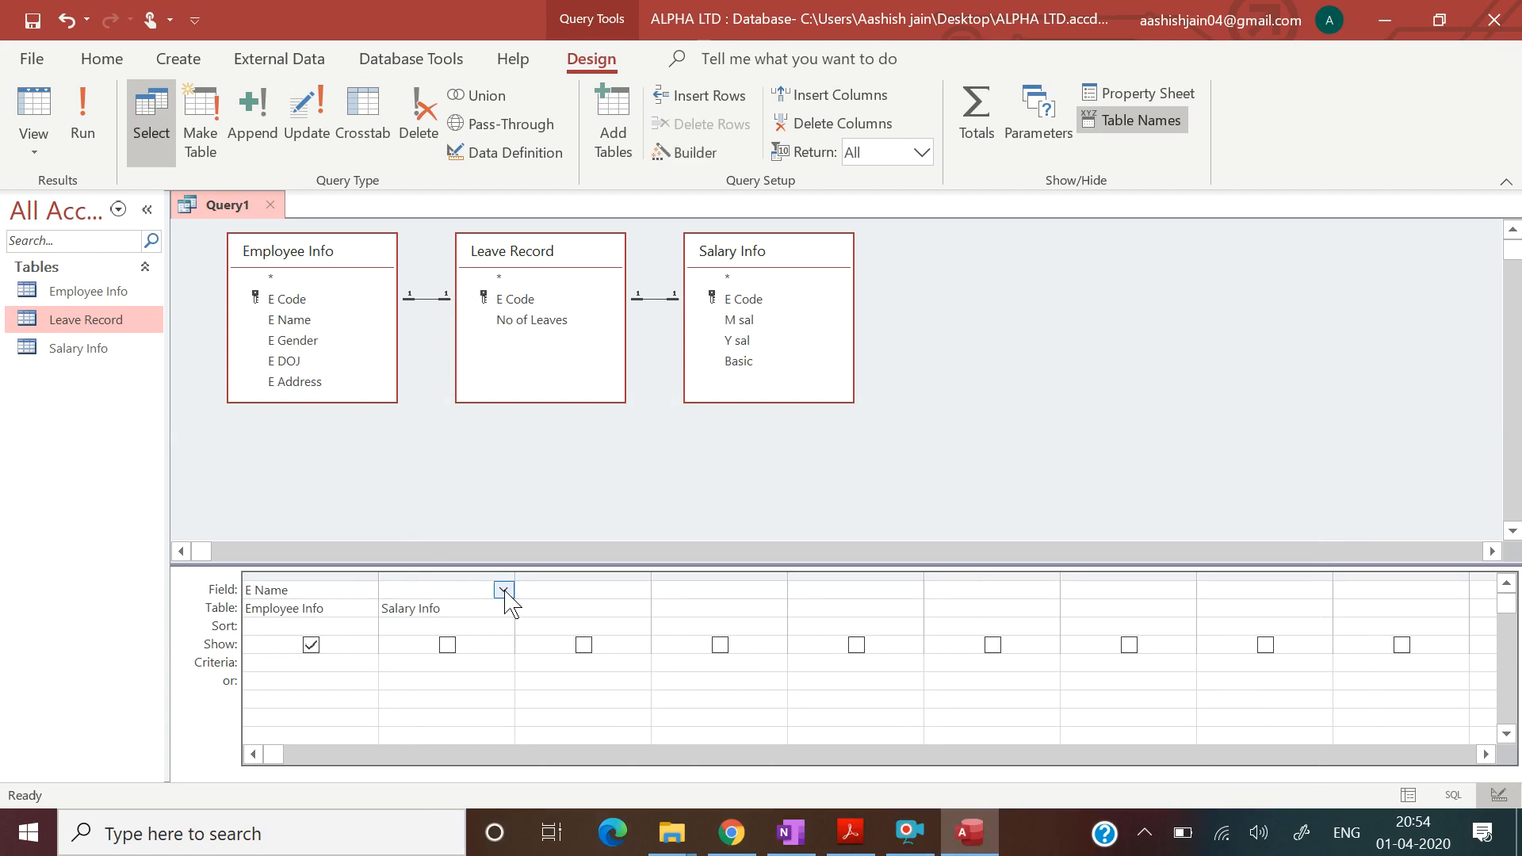
left_click(503, 590)
left_click(480, 644)
Set the query's third column to the Y sal field from the Salary Info table.
left_click(553, 608)
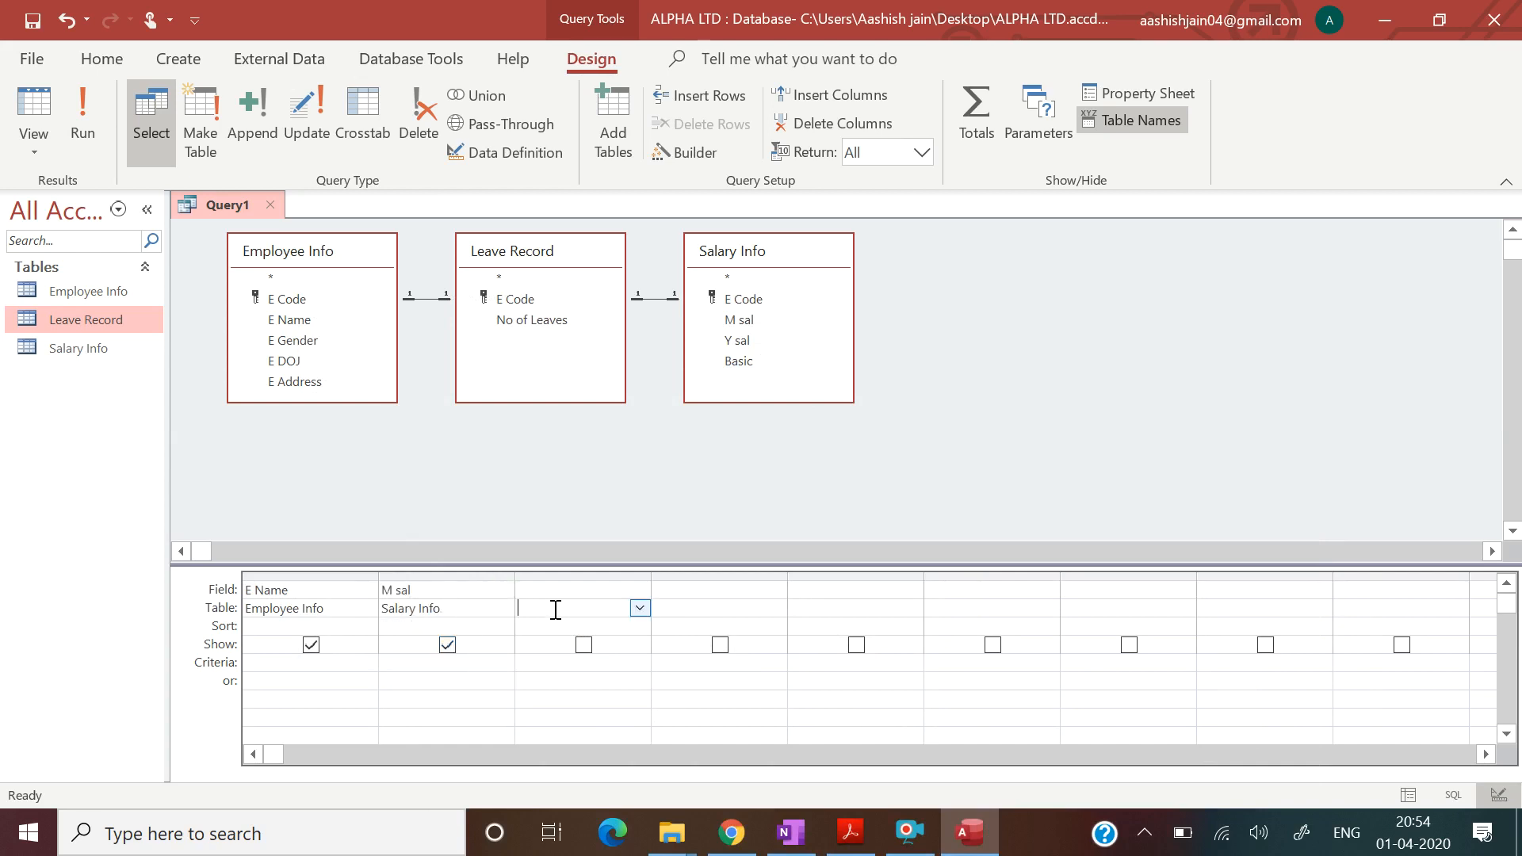
left_click(639, 608)
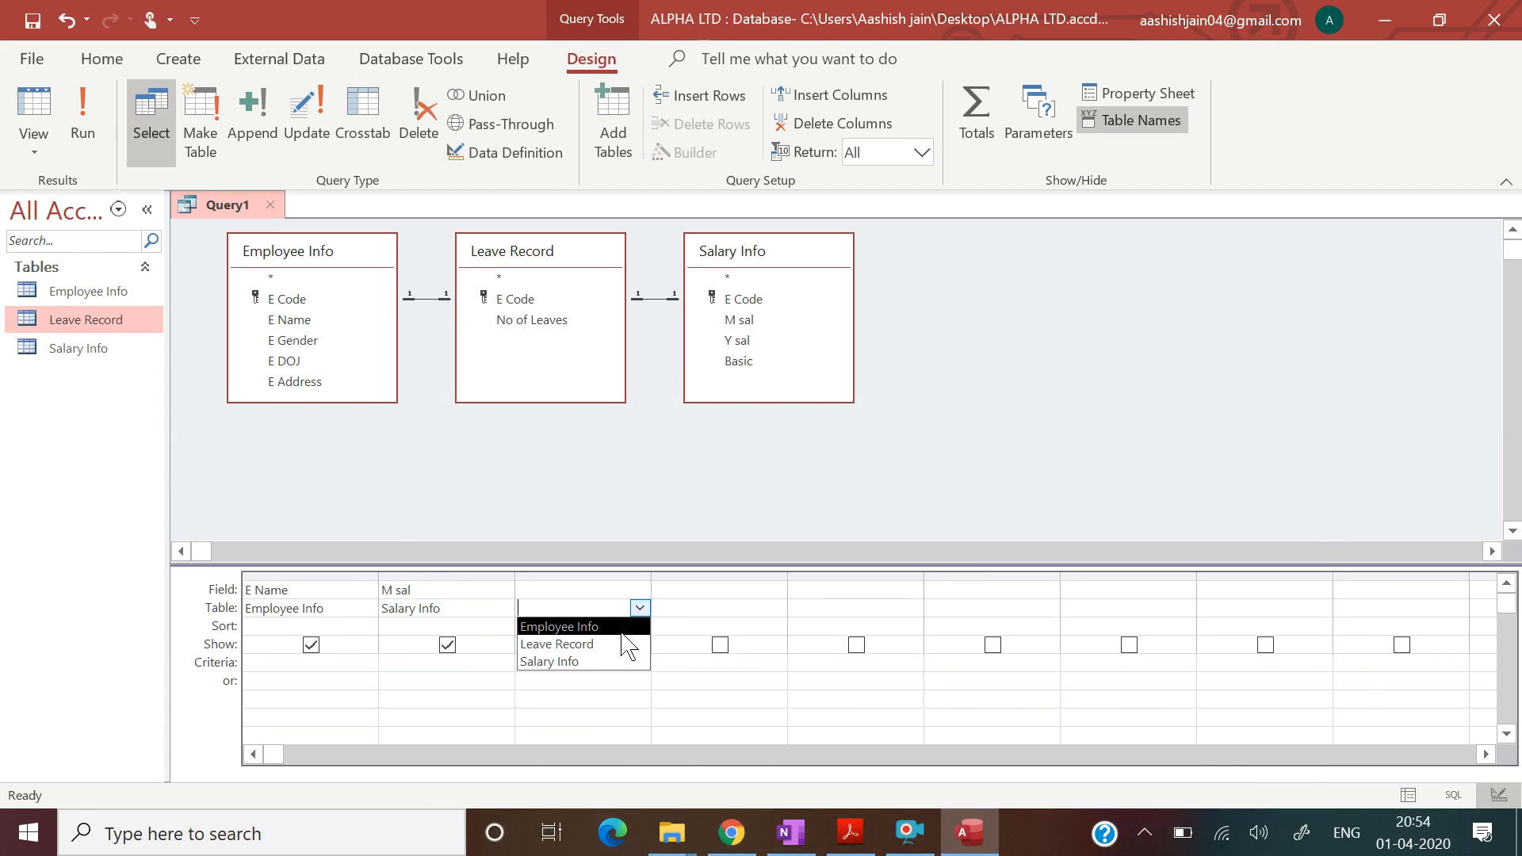
left_click(614, 663)
left_click(626, 590)
left_click(639, 590)
left_click(615, 678)
left_click(639, 591)
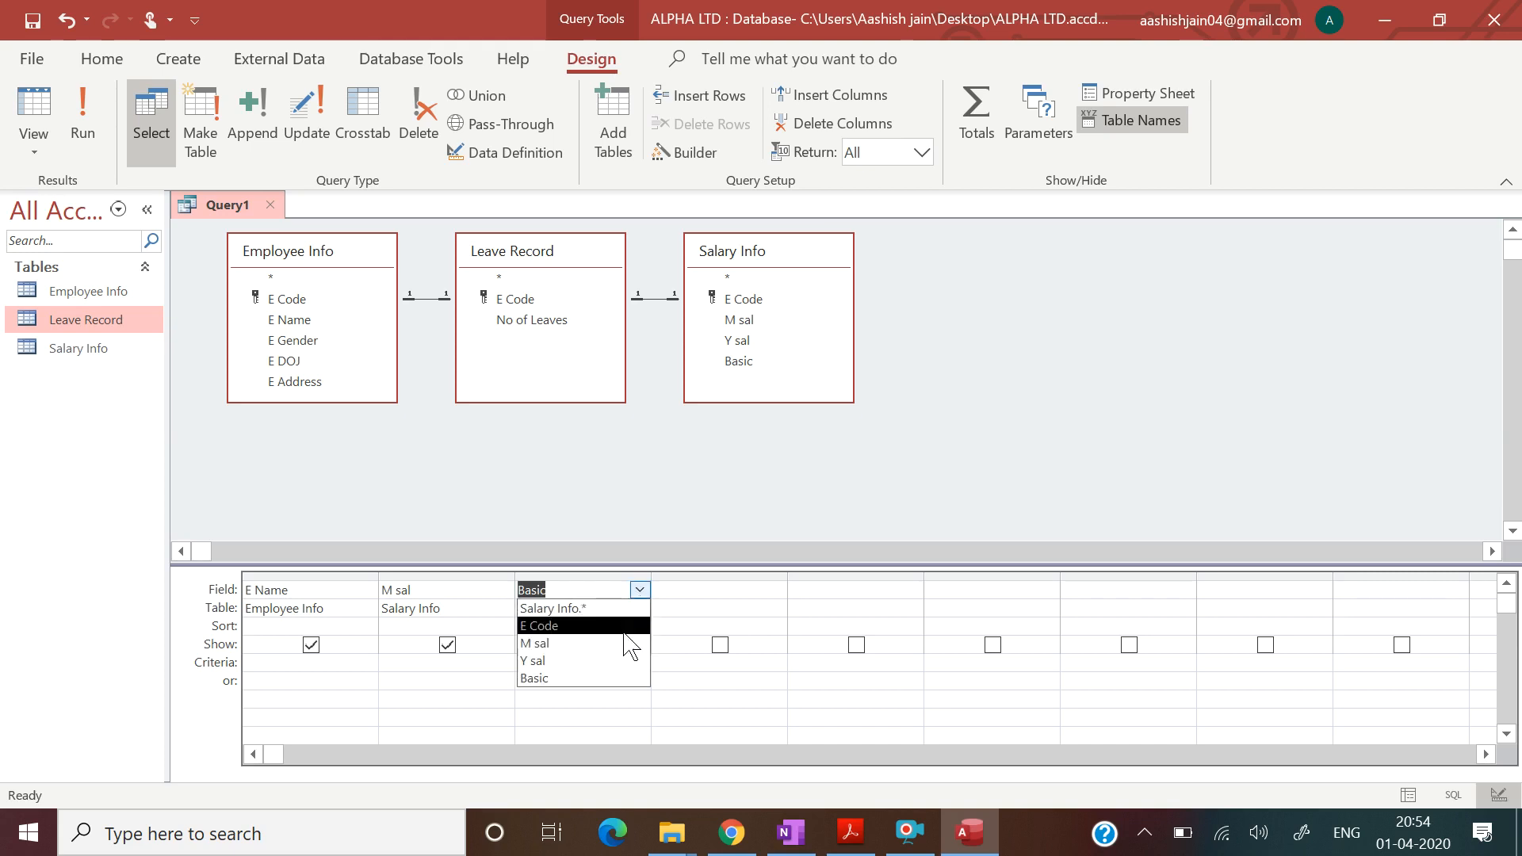
left_click(621, 661)
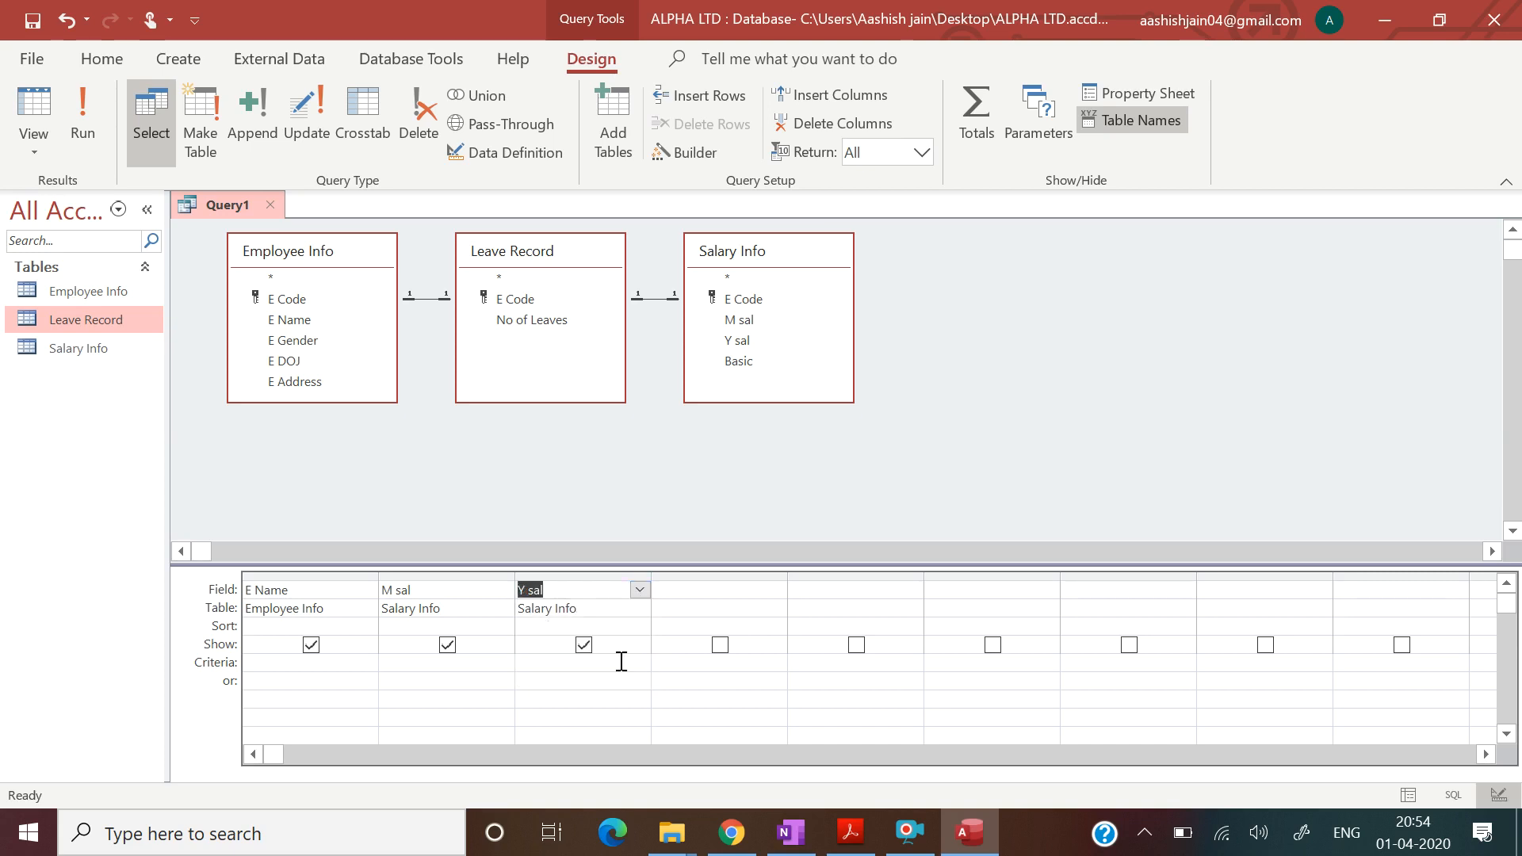
Recheck the required fields in the assignment PDF and set the fourth column to Basic from Salary Info.
left_click(848, 834)
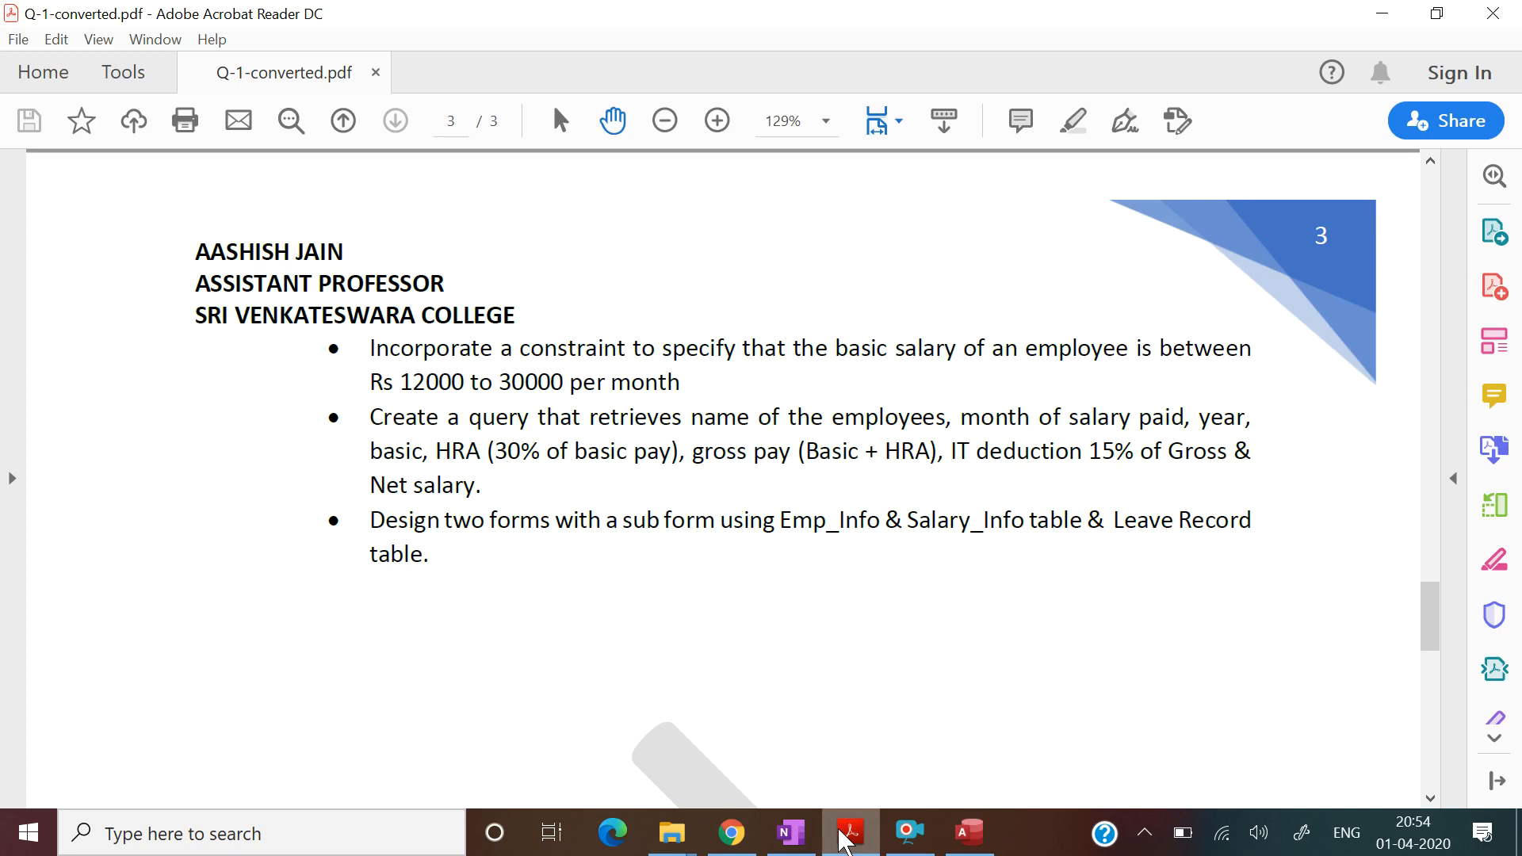
left_click(848, 834)
left_click(698, 608)
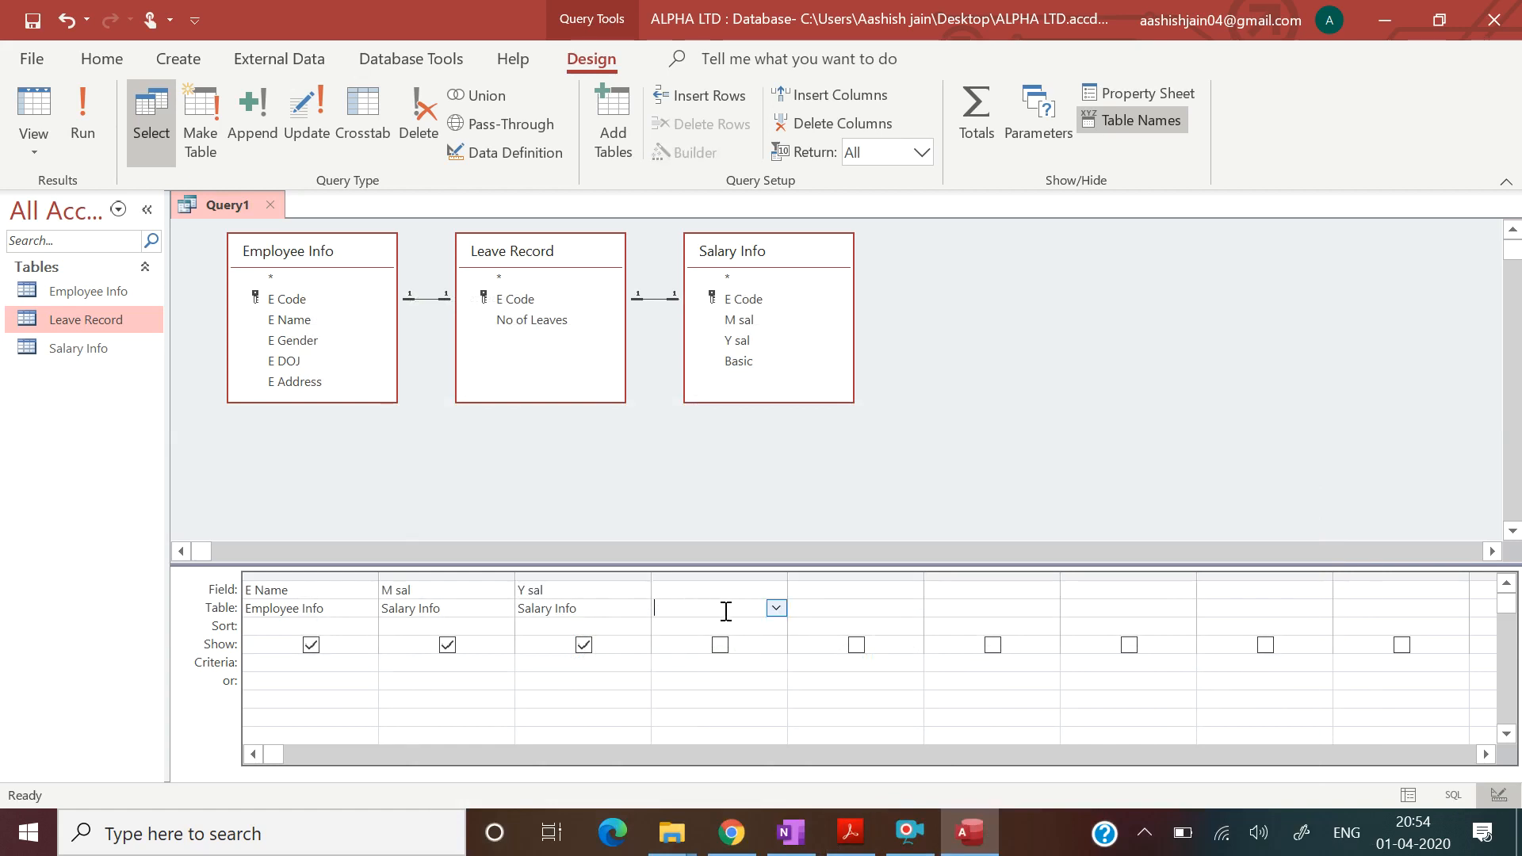
left_click(776, 607)
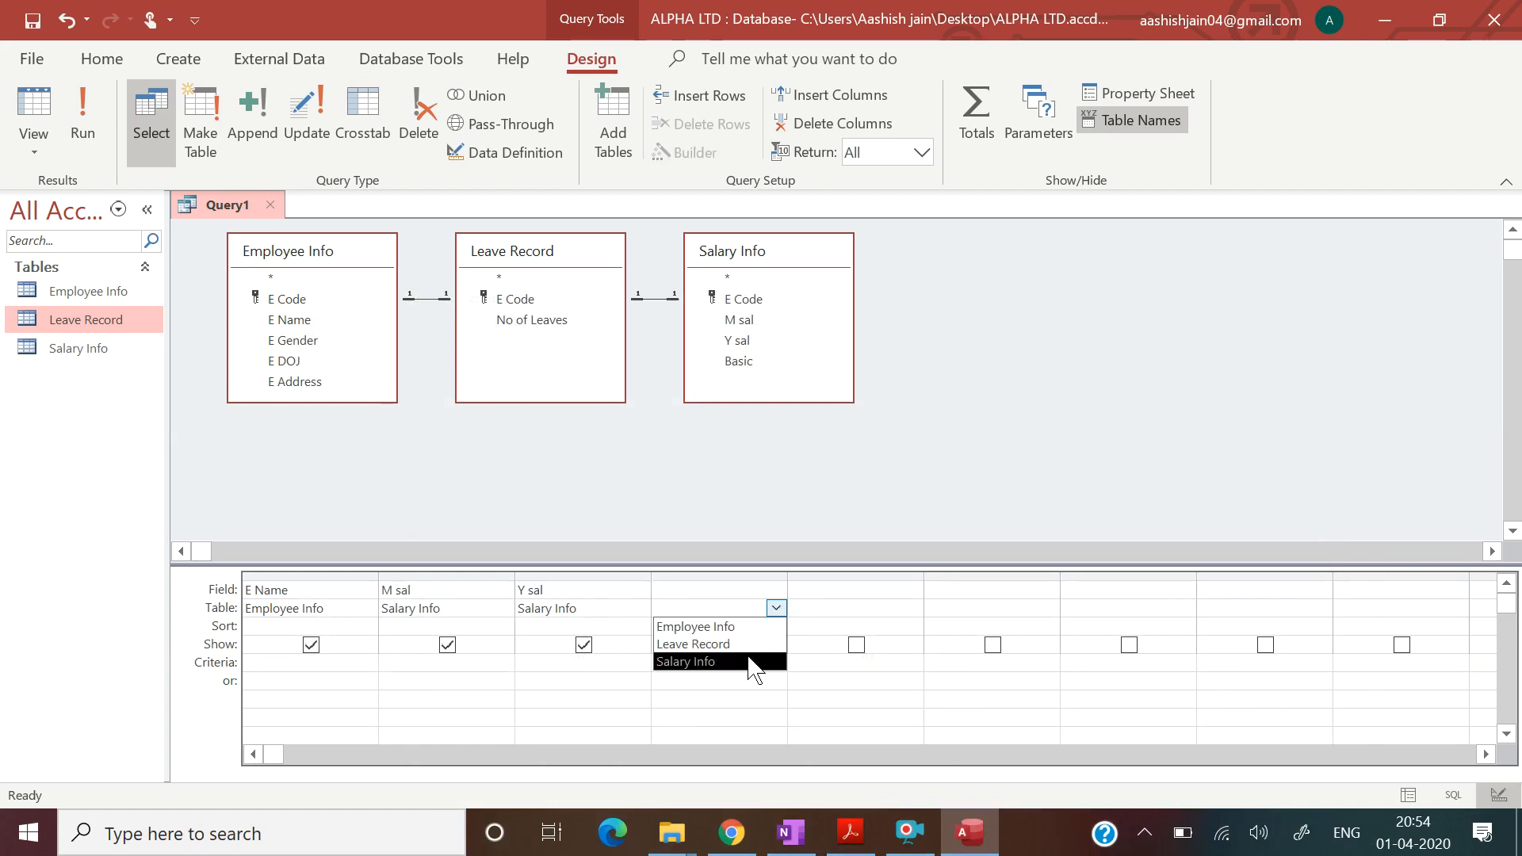
left_click(754, 662)
left_click(747, 591)
left_click(776, 589)
left_click(727, 678)
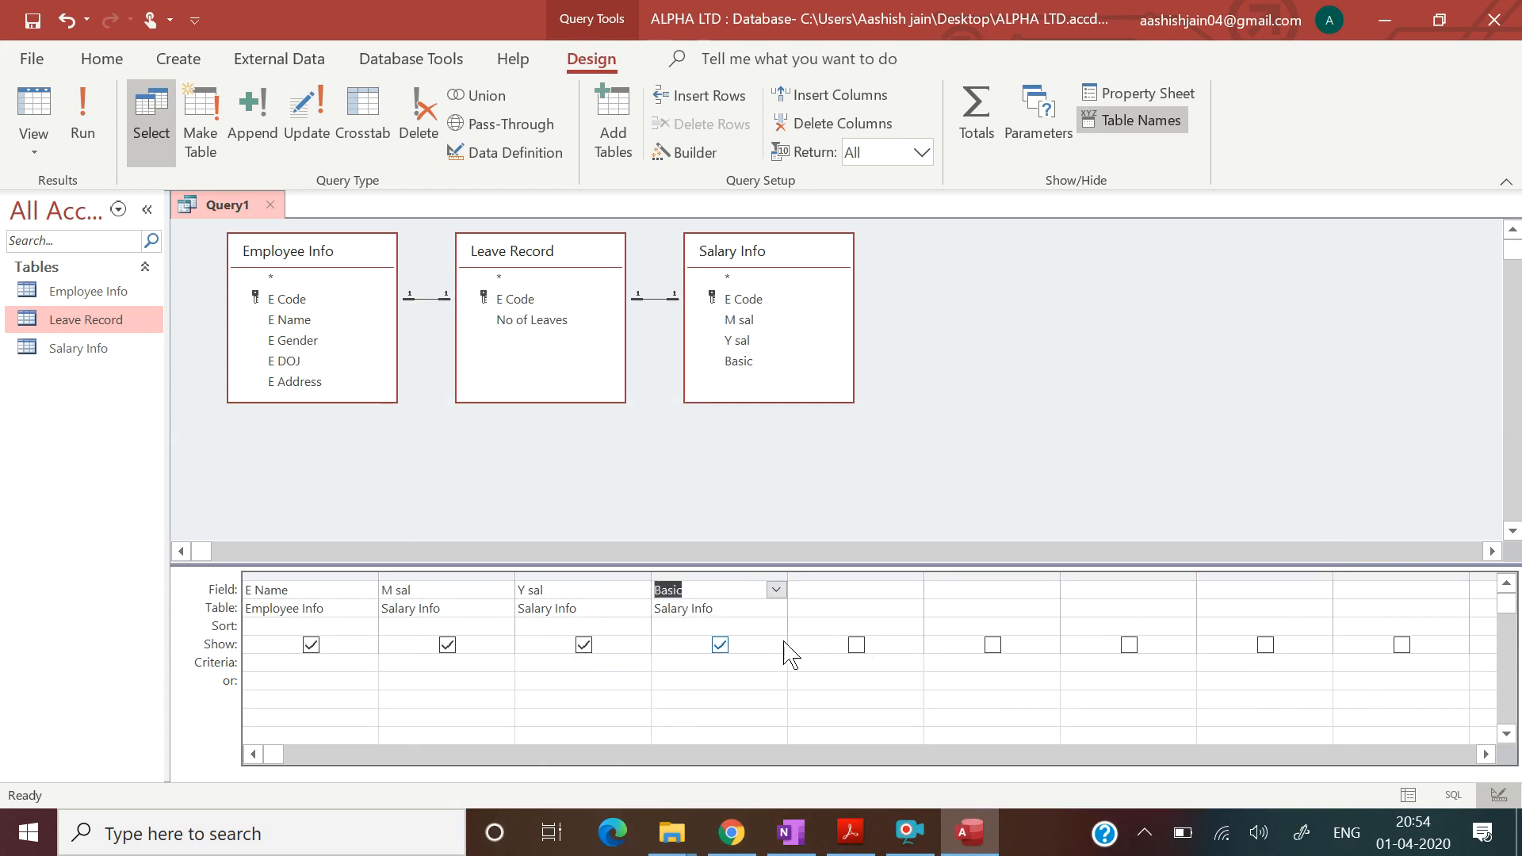
Check the HRA rule in the assignment PDF and build the fifth column's expression as [Salary Info]![Basic] *.30 in the Expression Builder.
left_click(825, 586)
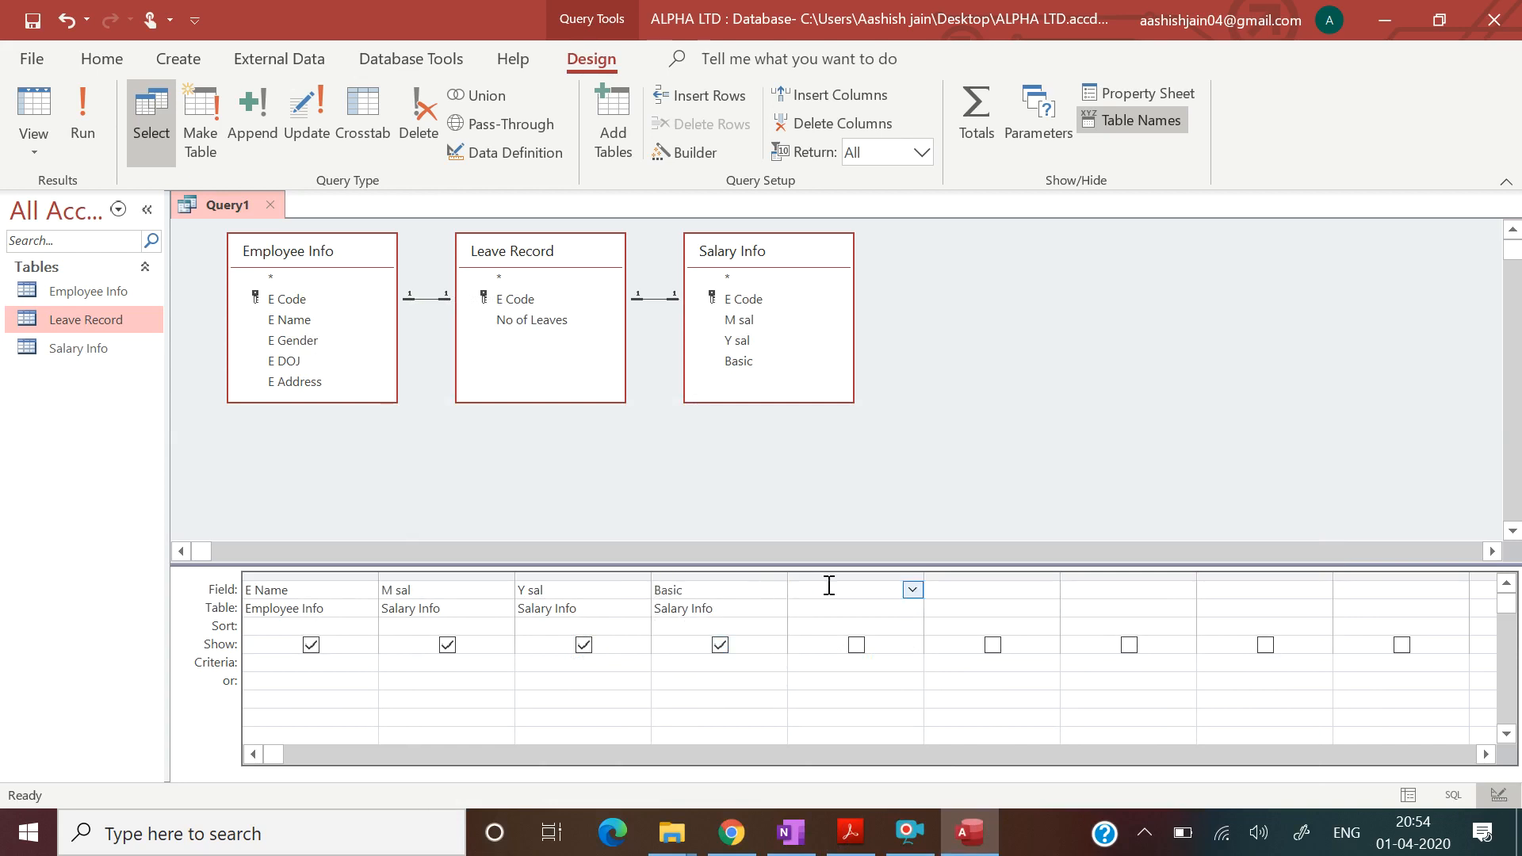
left_click(848, 832)
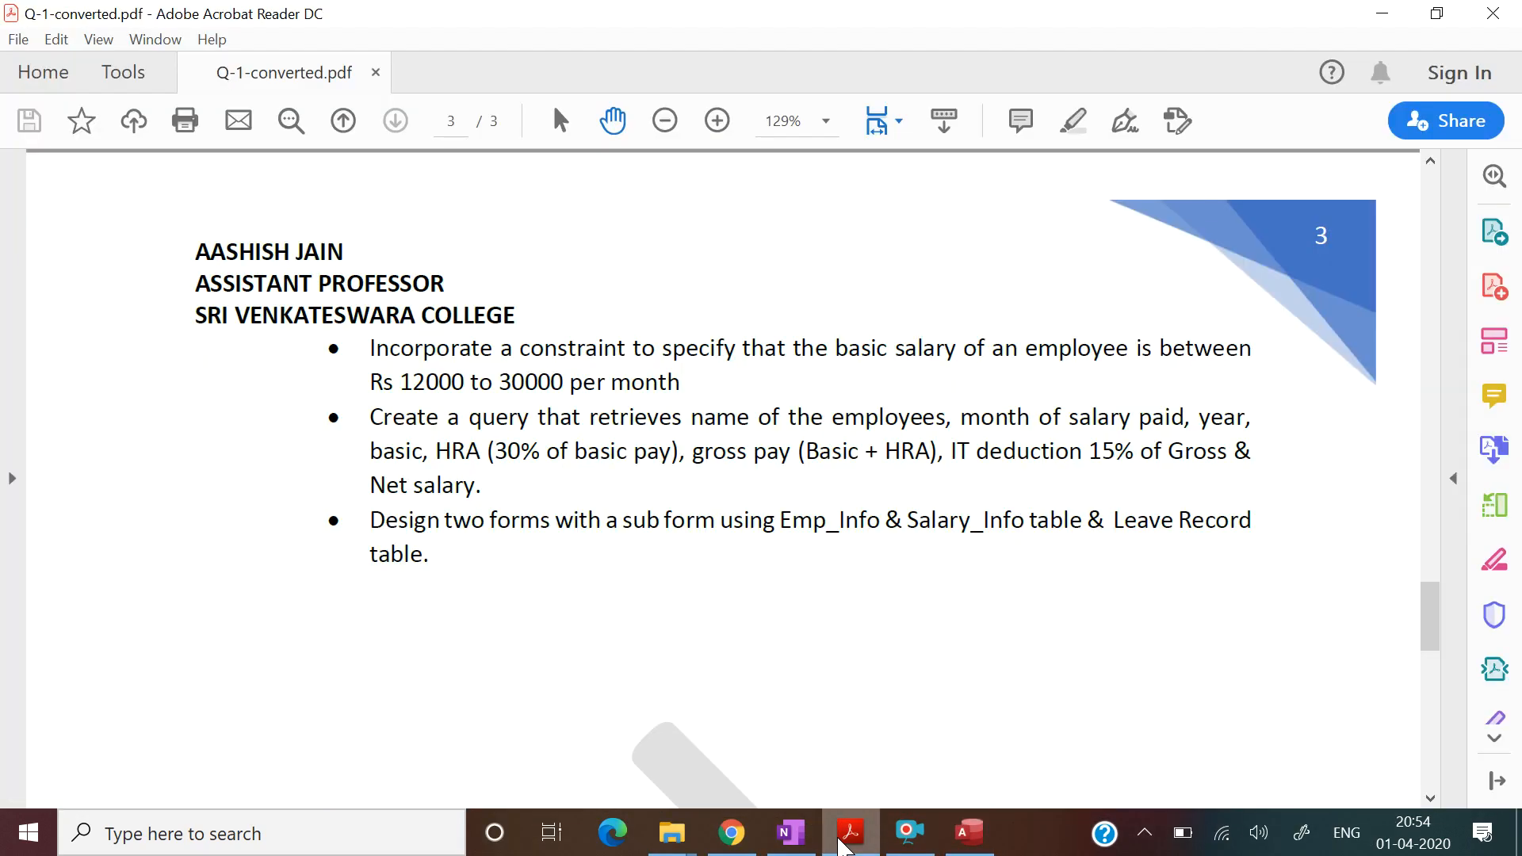
left_click(843, 838)
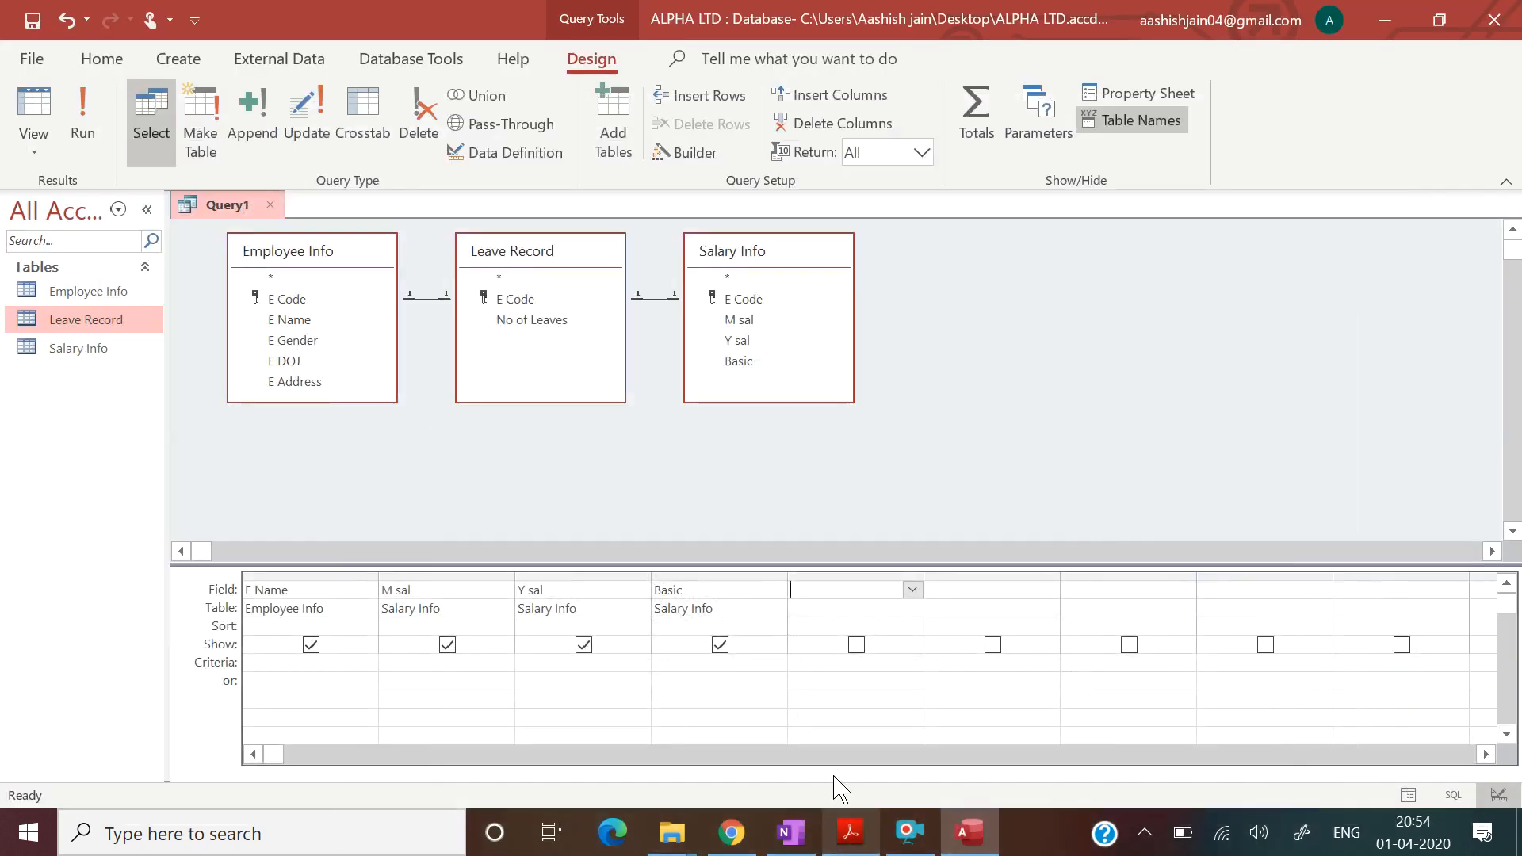
right_click(819, 585)
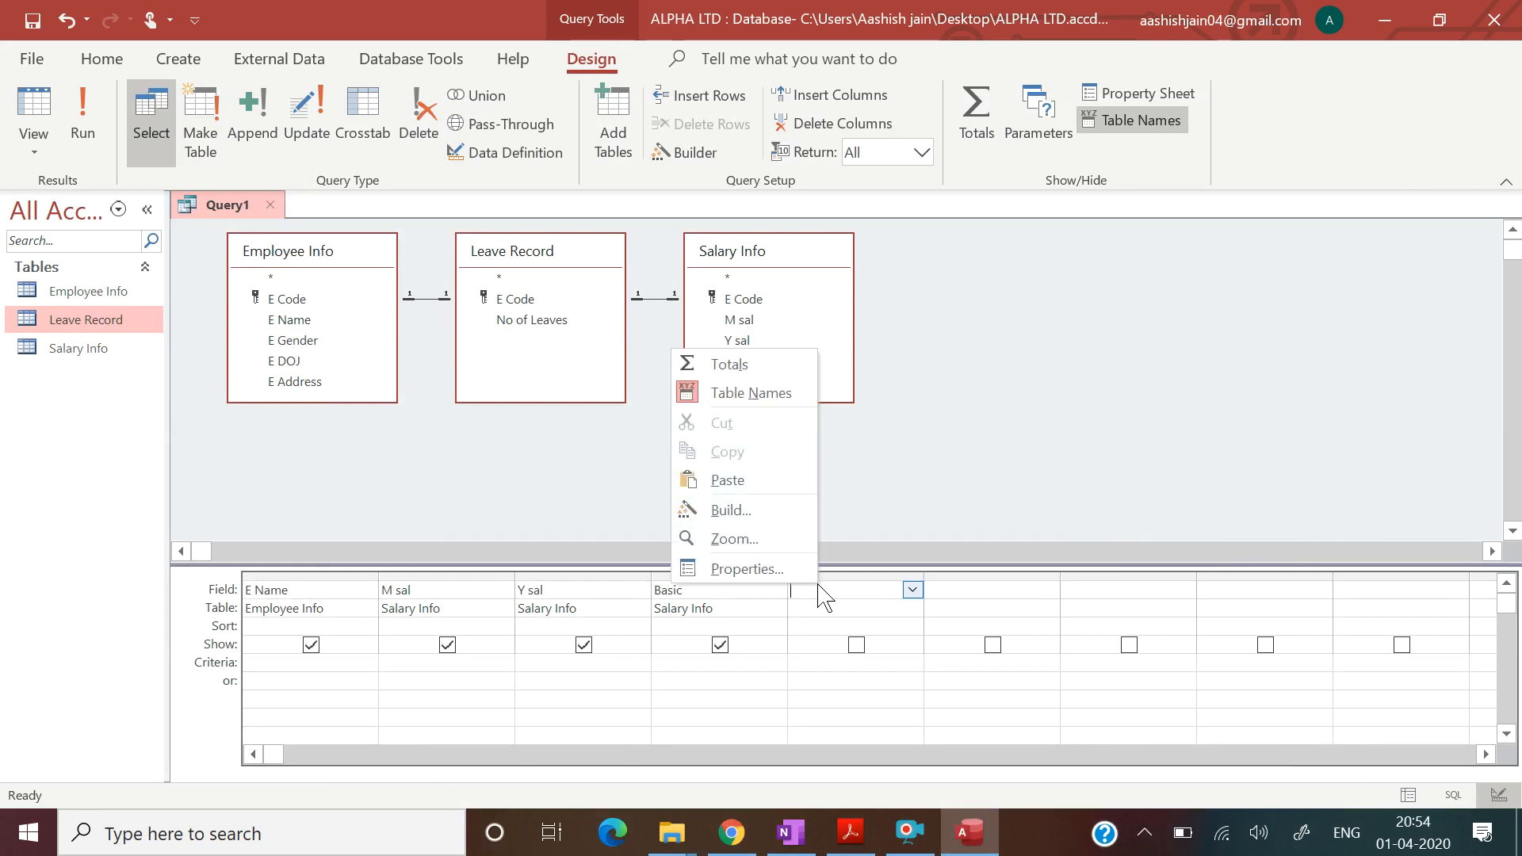
left_click(769, 511)
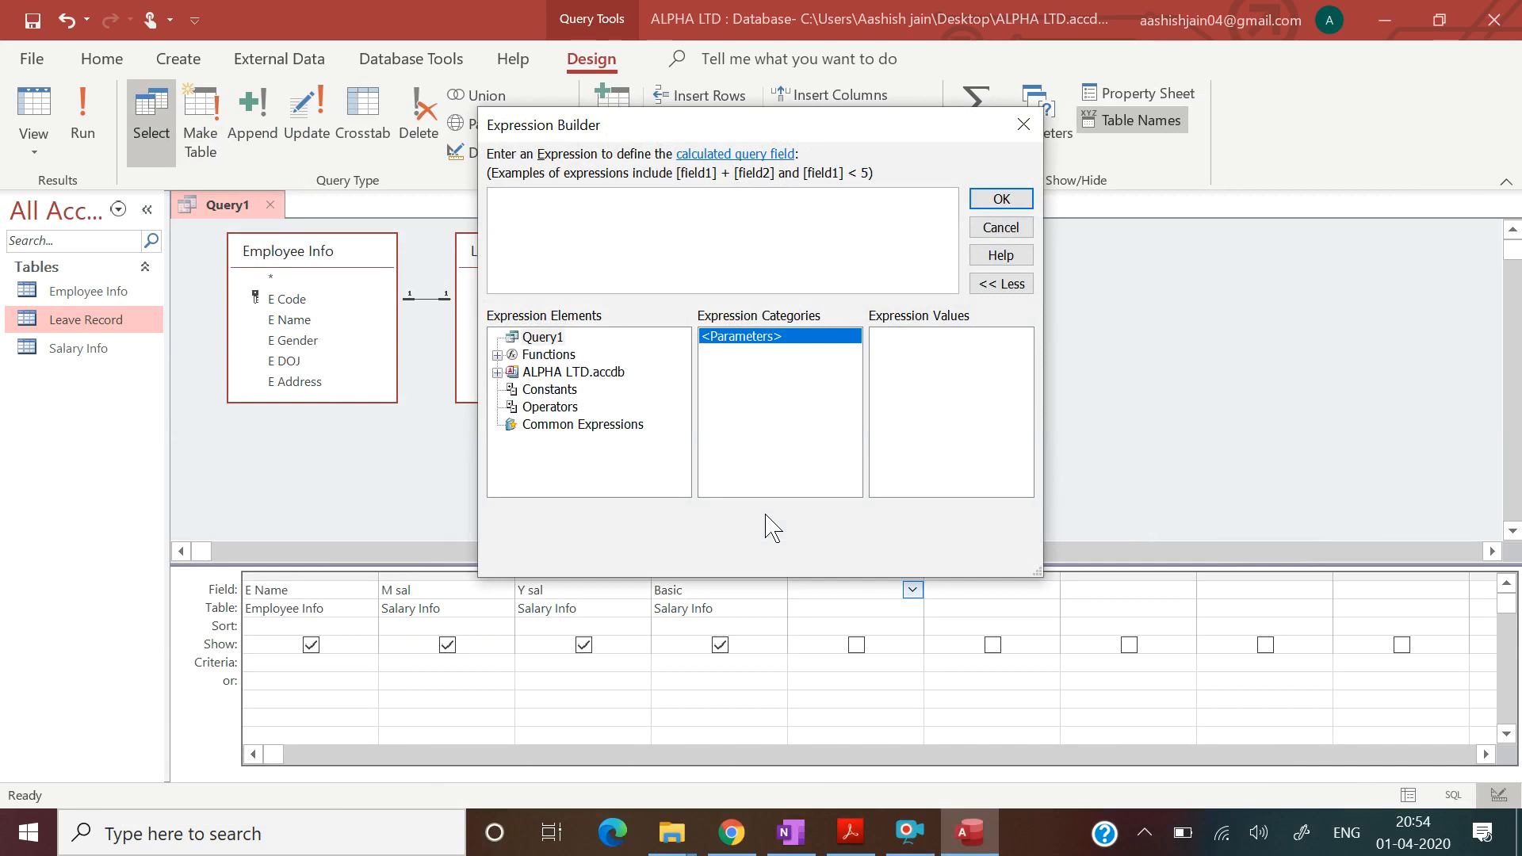
double_click(606, 373)
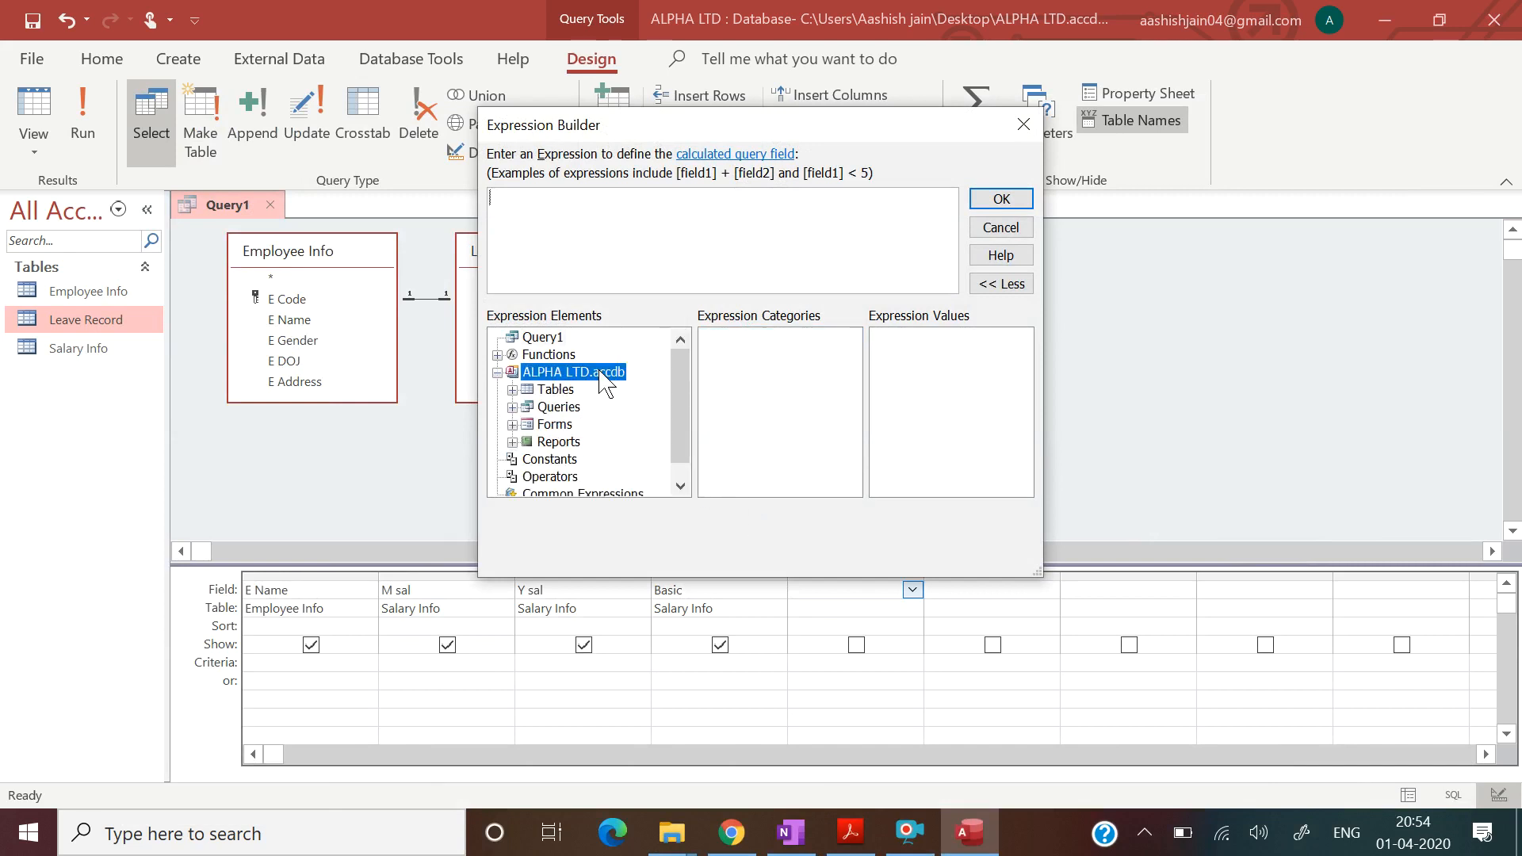
double_click(572, 390)
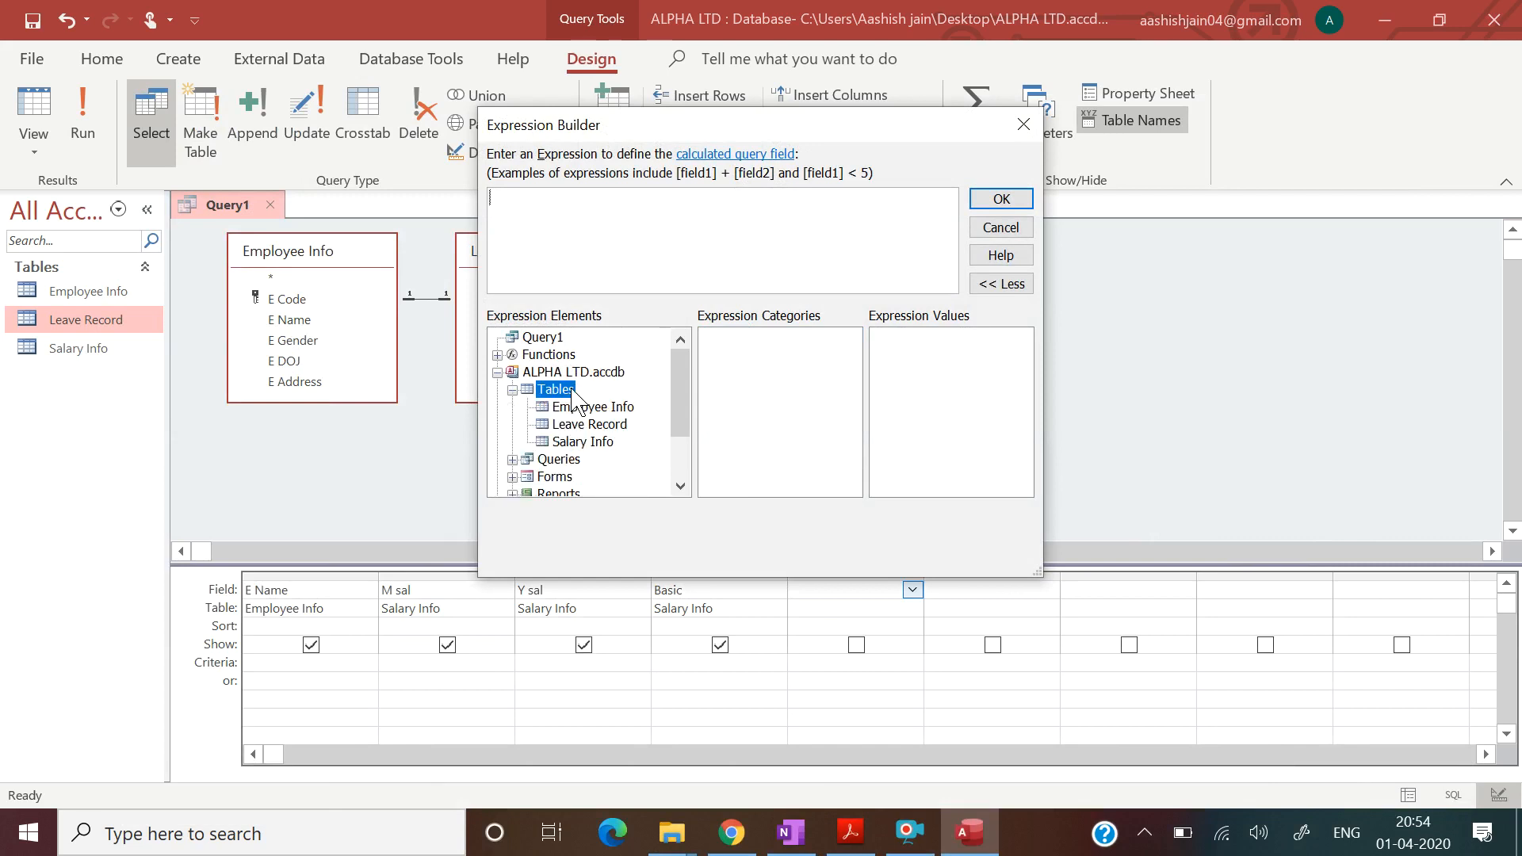
left_click(591, 442)
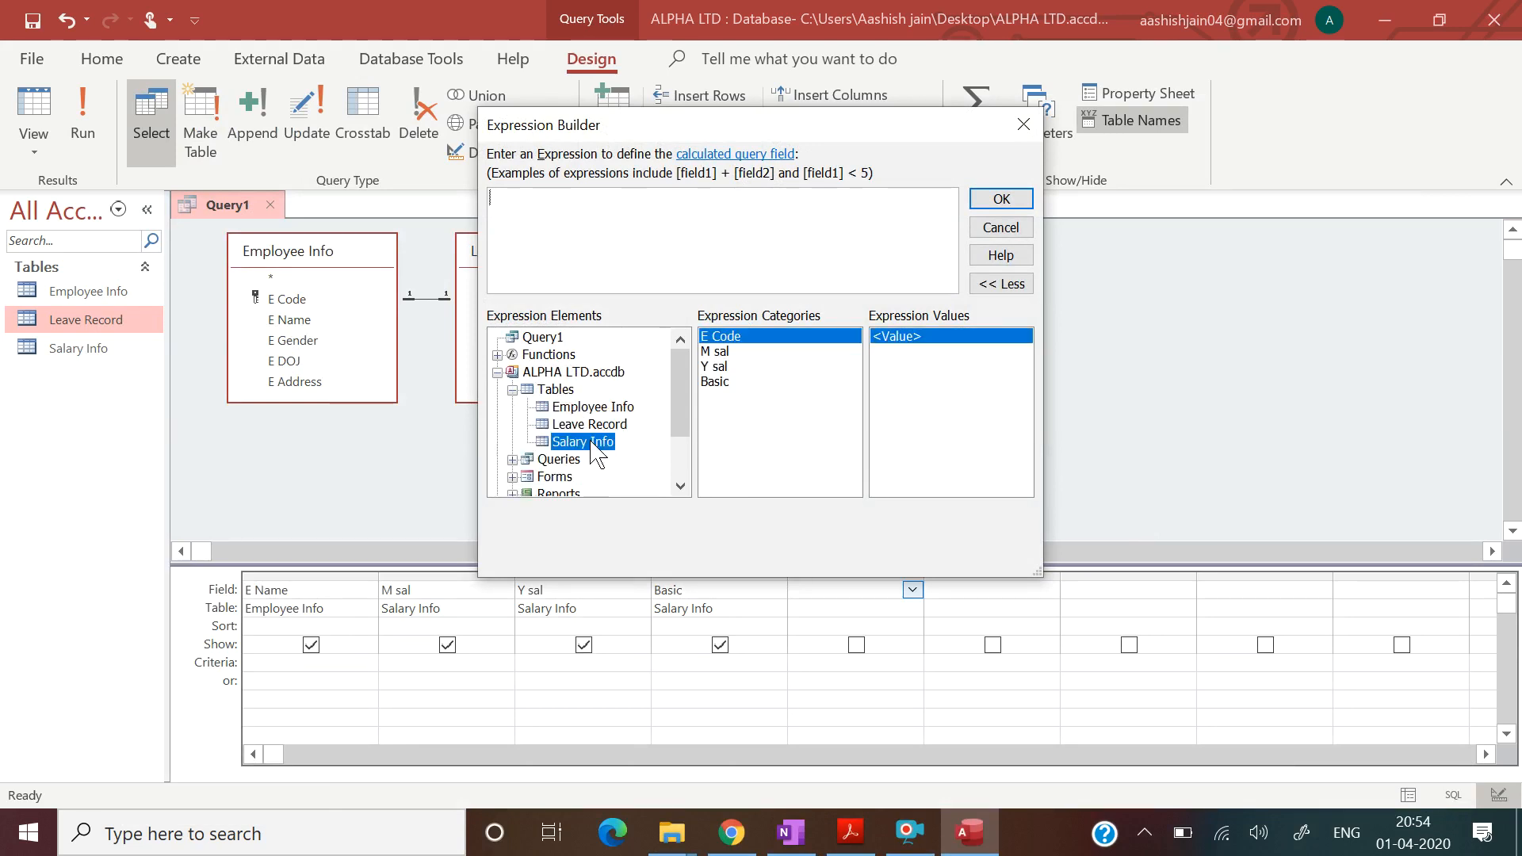
double_click(719, 382)
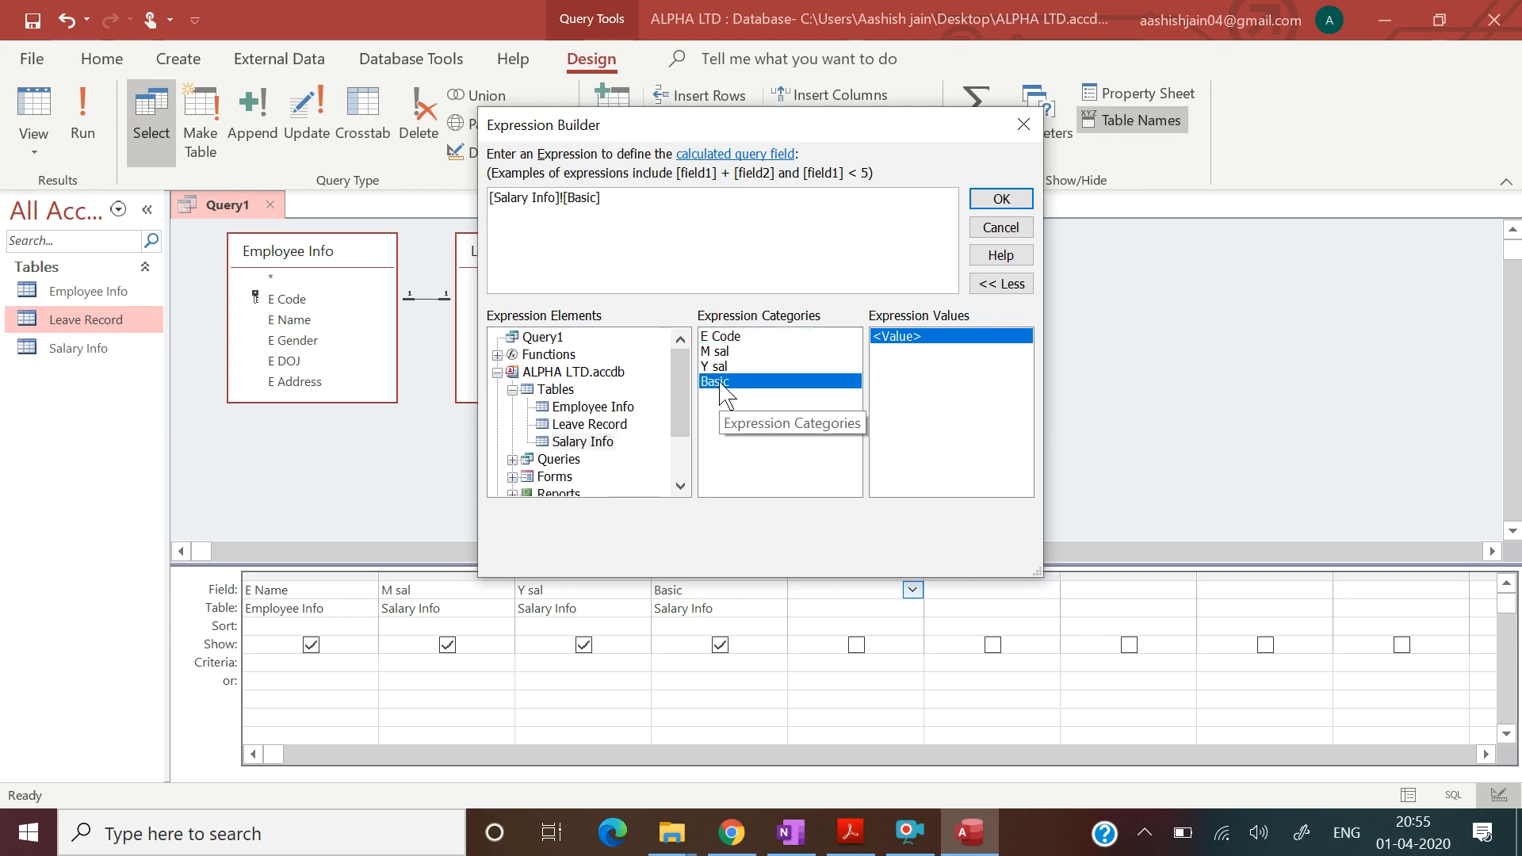
type("*.30")
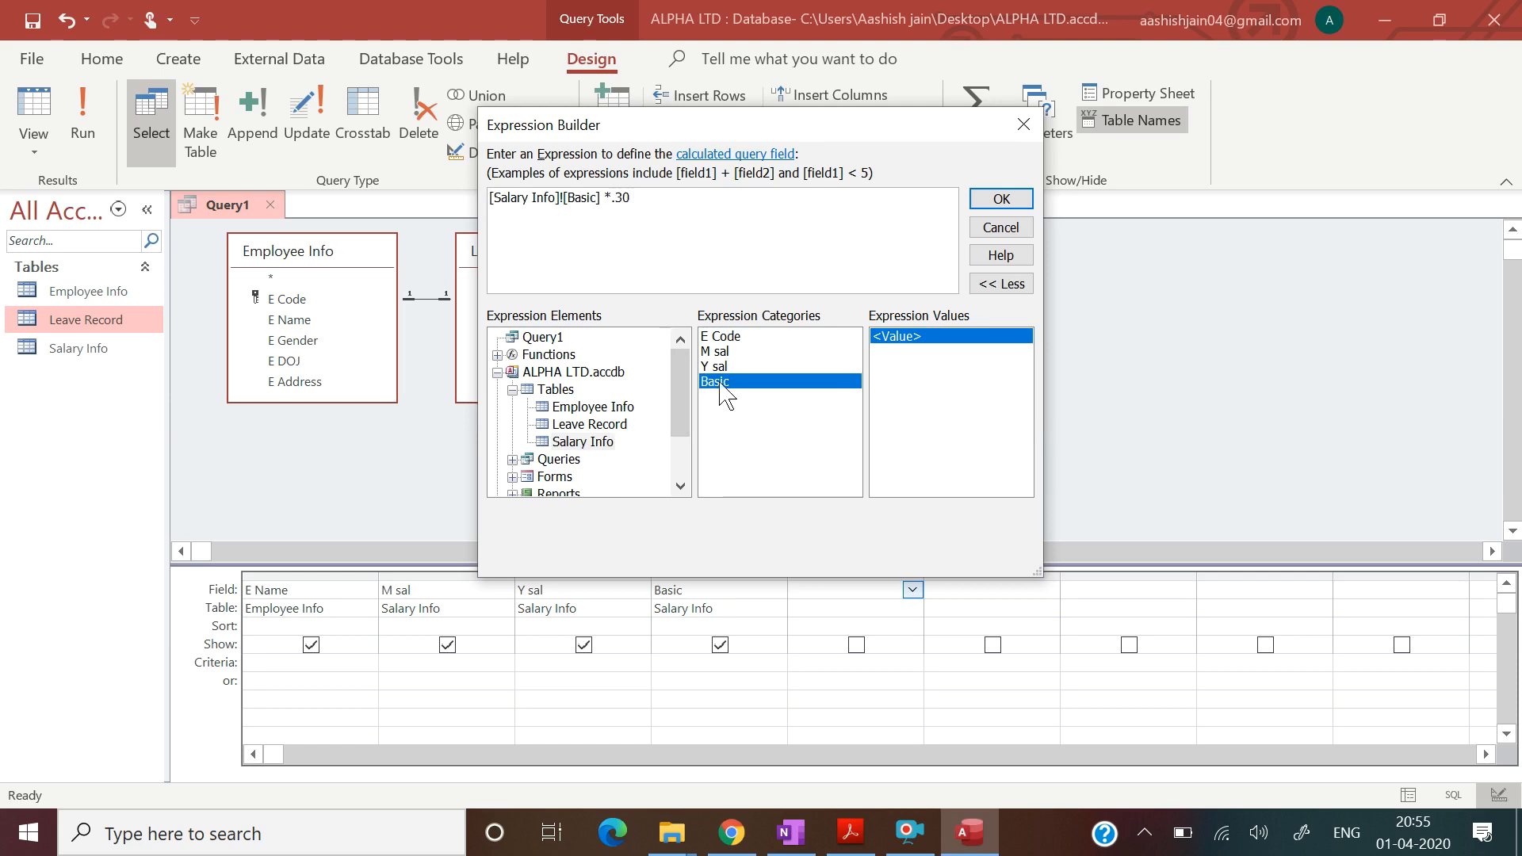
left_click(999, 198)
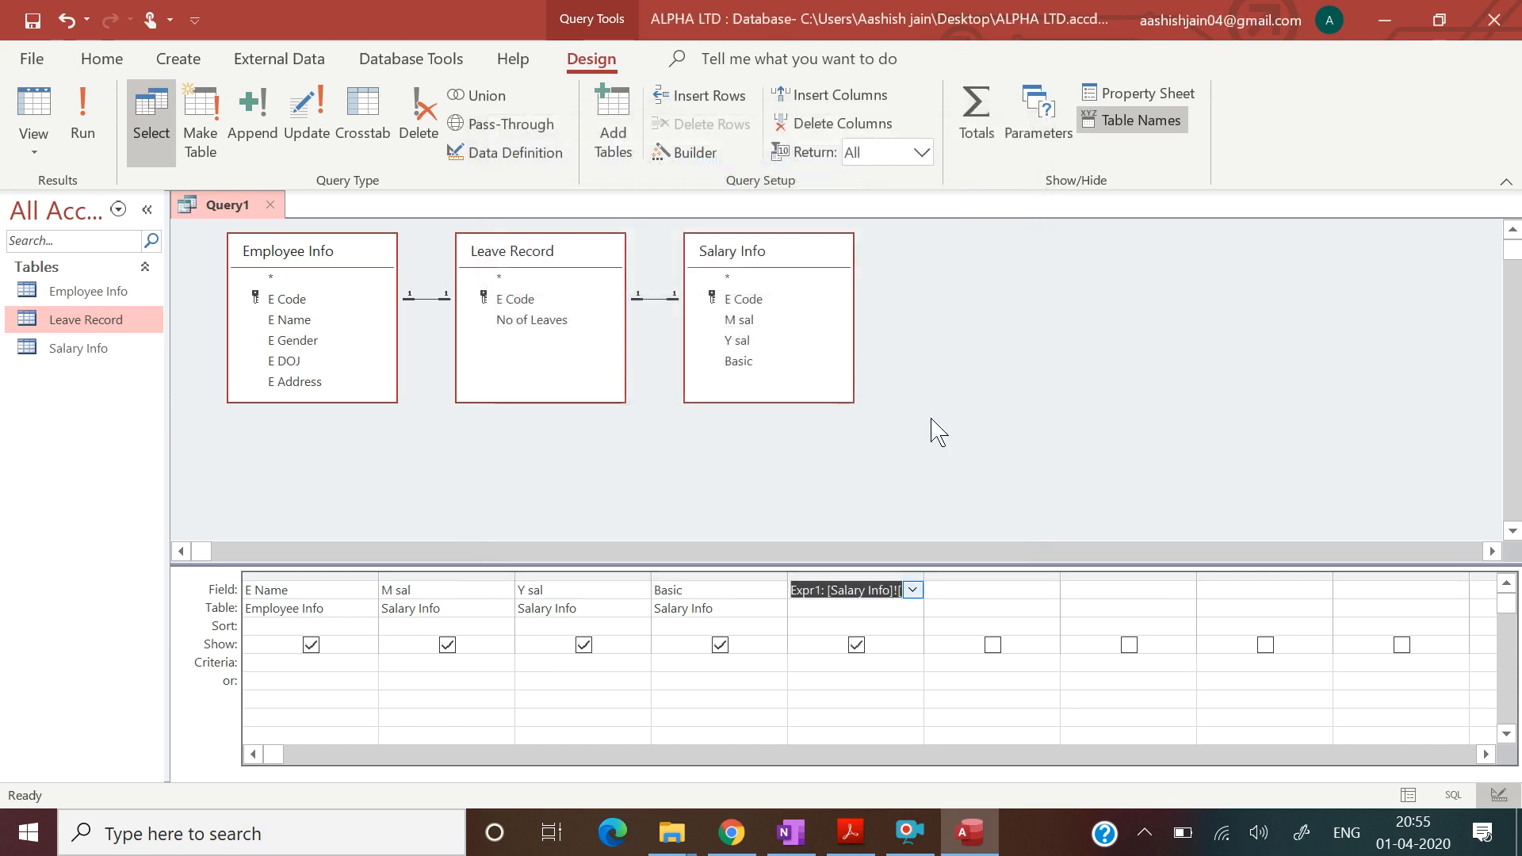
Rename the fifth column's calculated field to HRA and save the query as Query1.
left_click(822, 591)
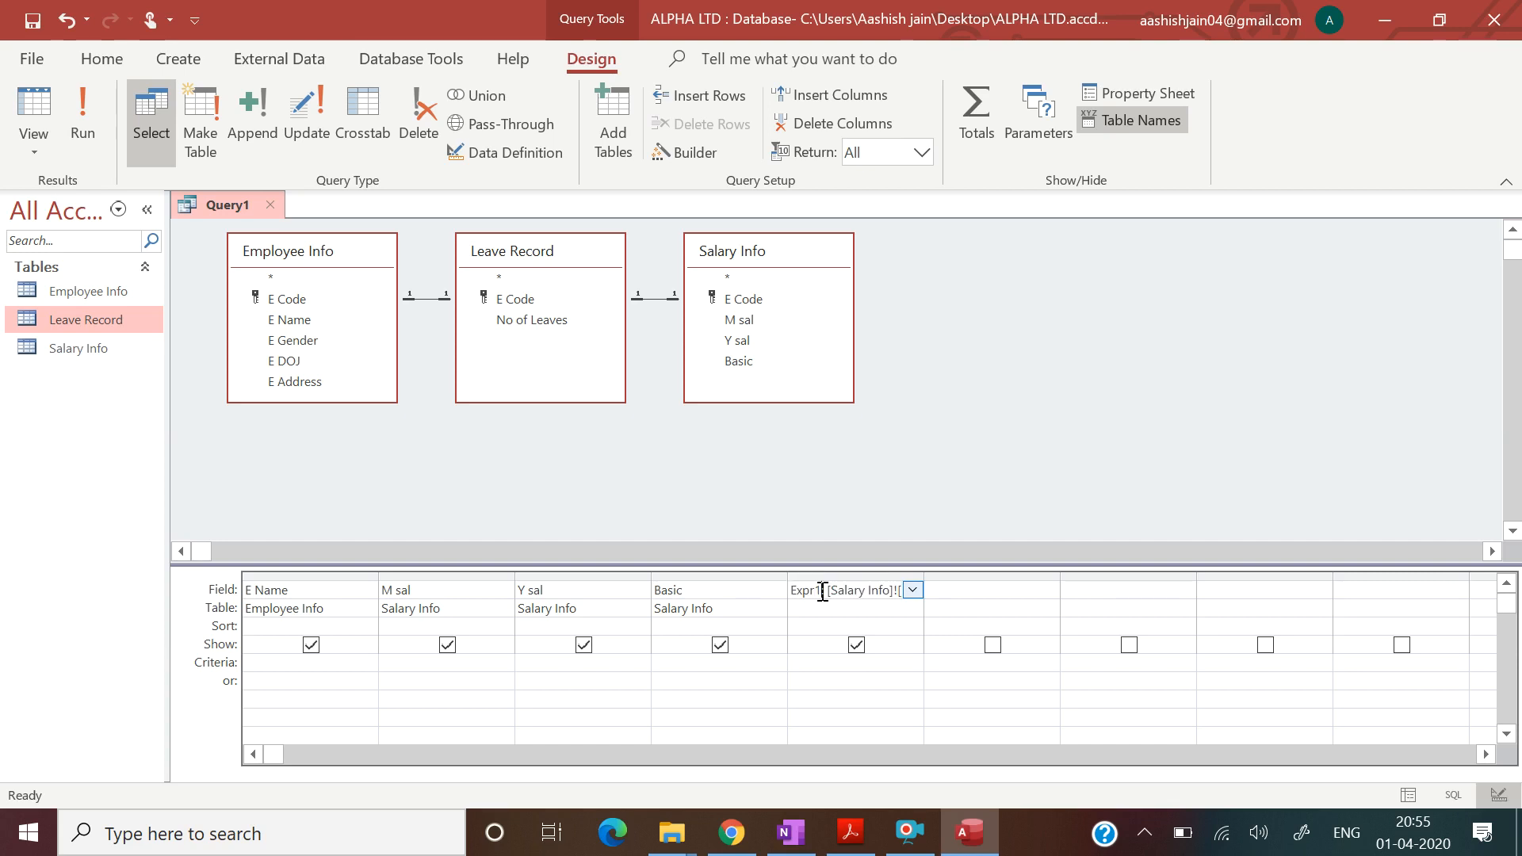
key("BackSpace")
key("BackSpace")
key("BackSpace")
key("BackSpace")
key("BackSpace")
key("Caps_Lock")
type("HRA")
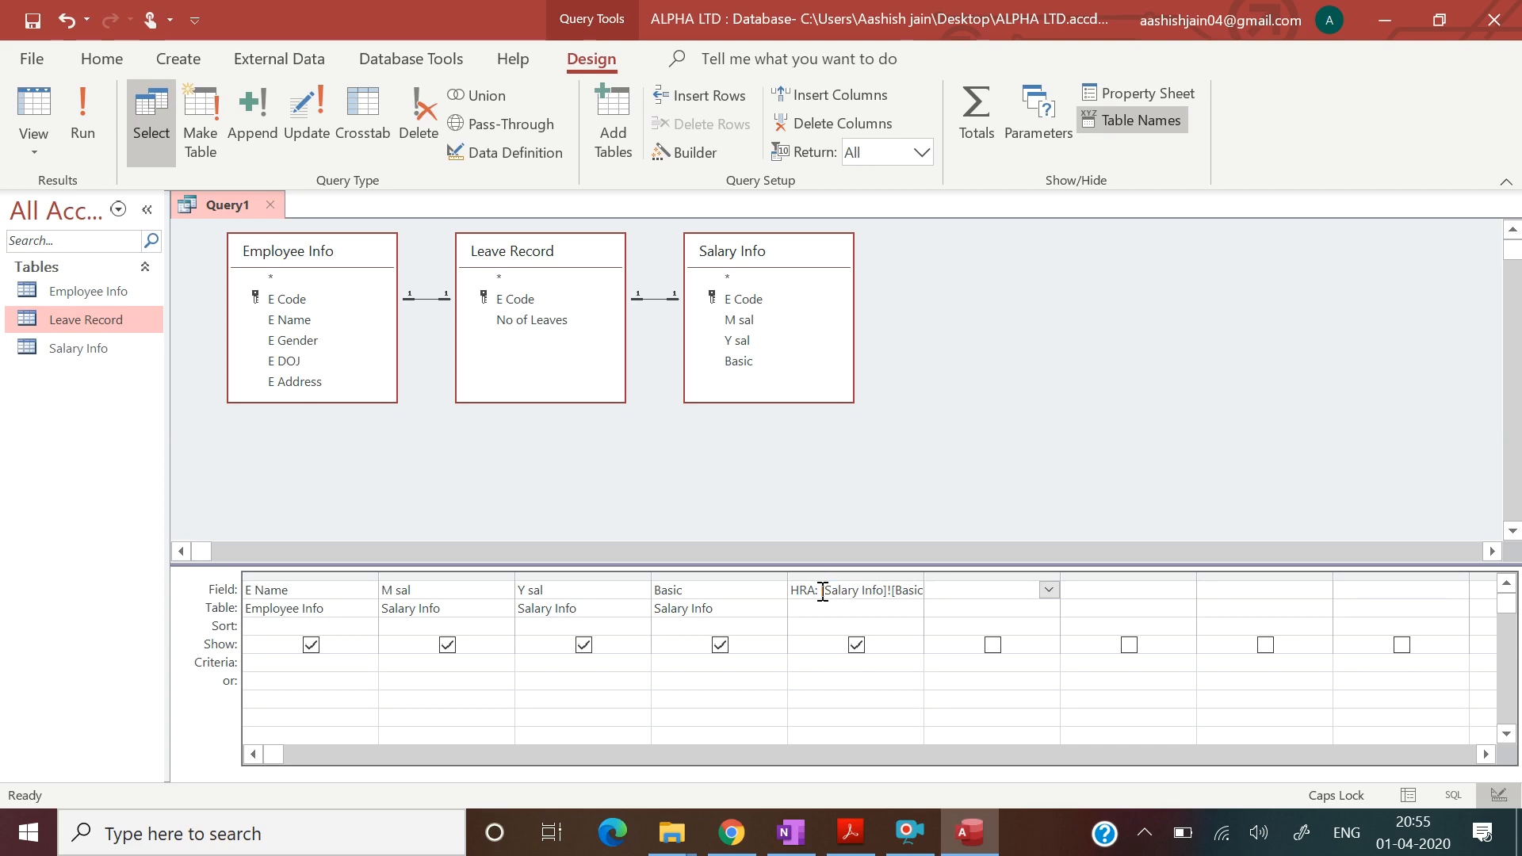
key("ctrl+s")
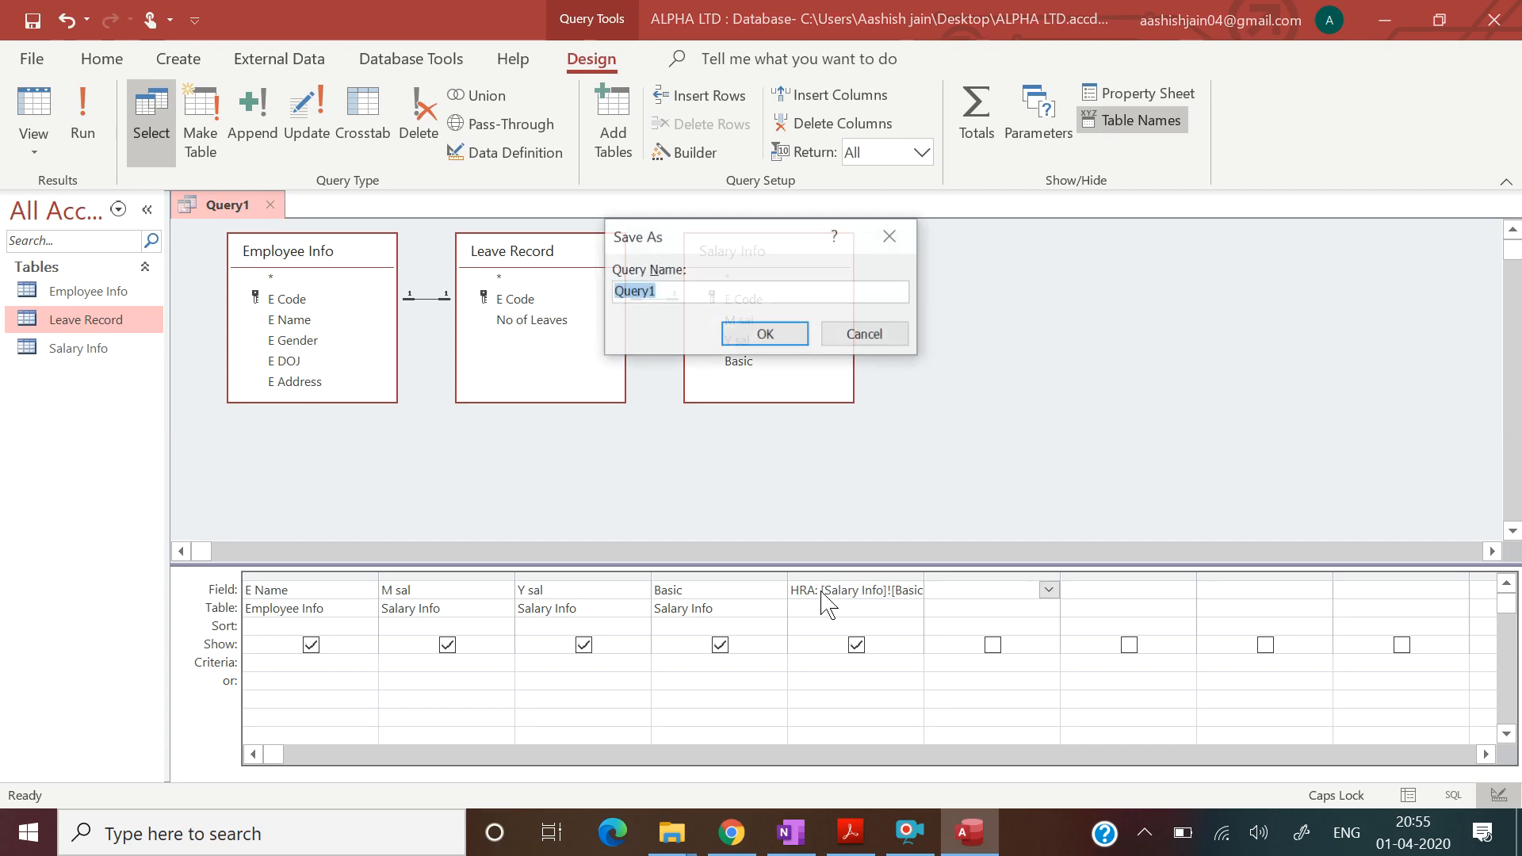
left_click(764, 333)
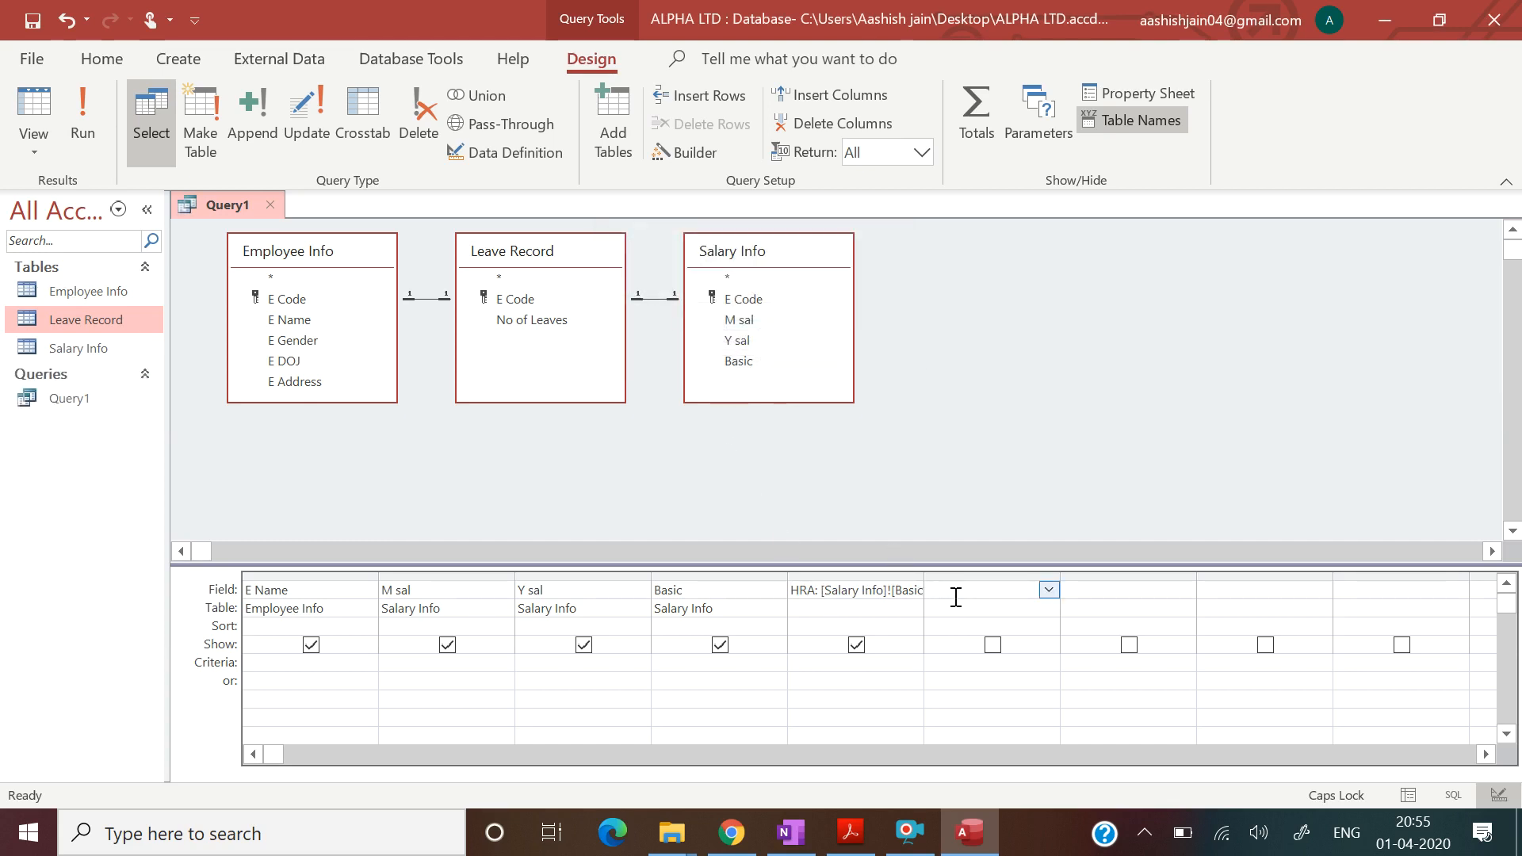
Check the gross pay rule in the assignment PDF and build the sixth column's expression as [Basic] + [HRA].
left_click(852, 845)
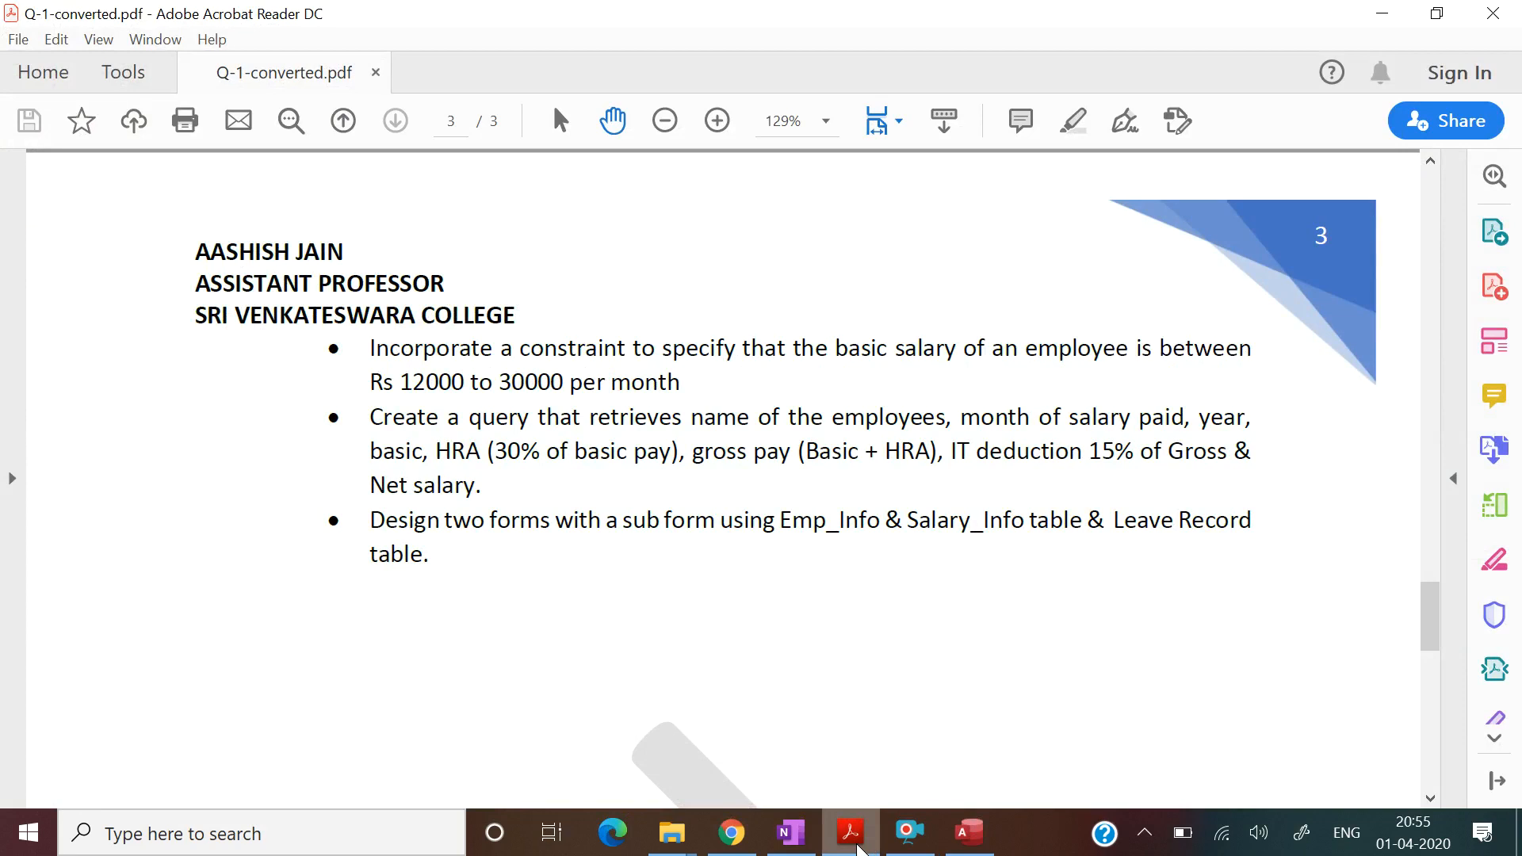
left_click(853, 845)
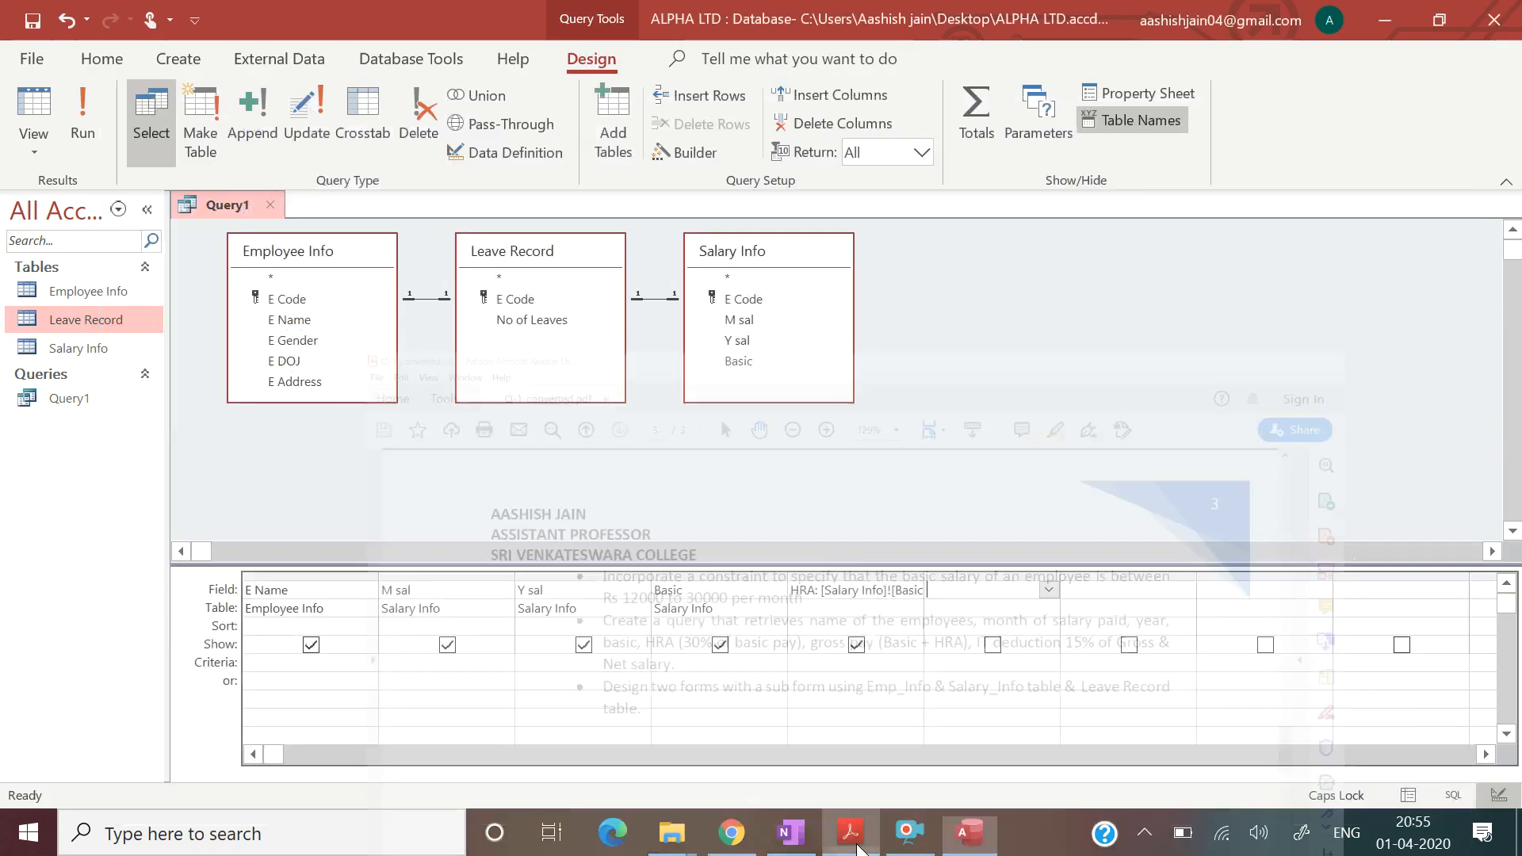
right_click(951, 589)
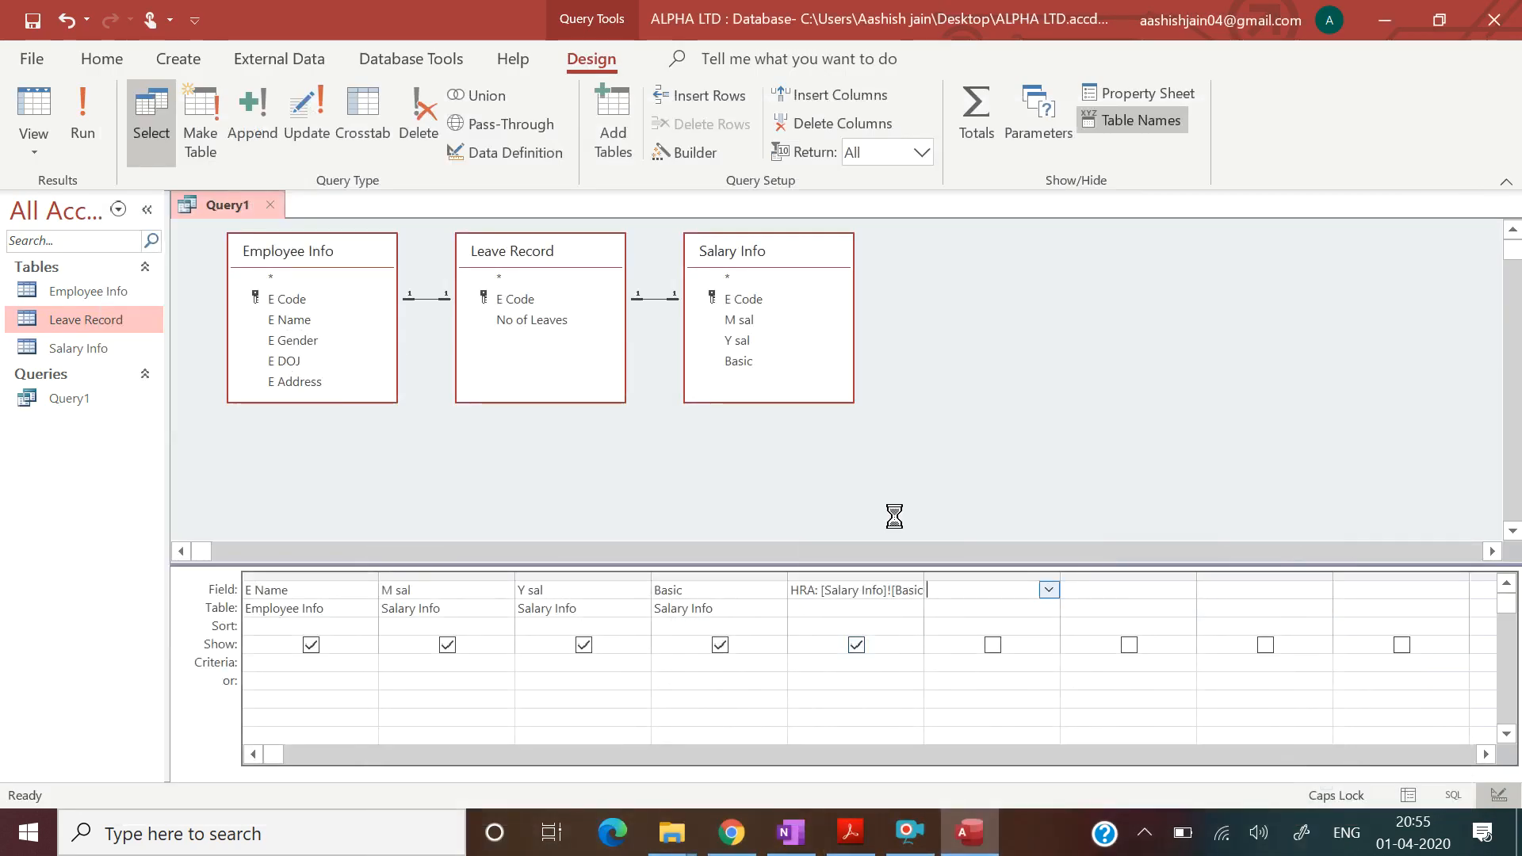
left_click(899, 525)
double_click(734, 397)
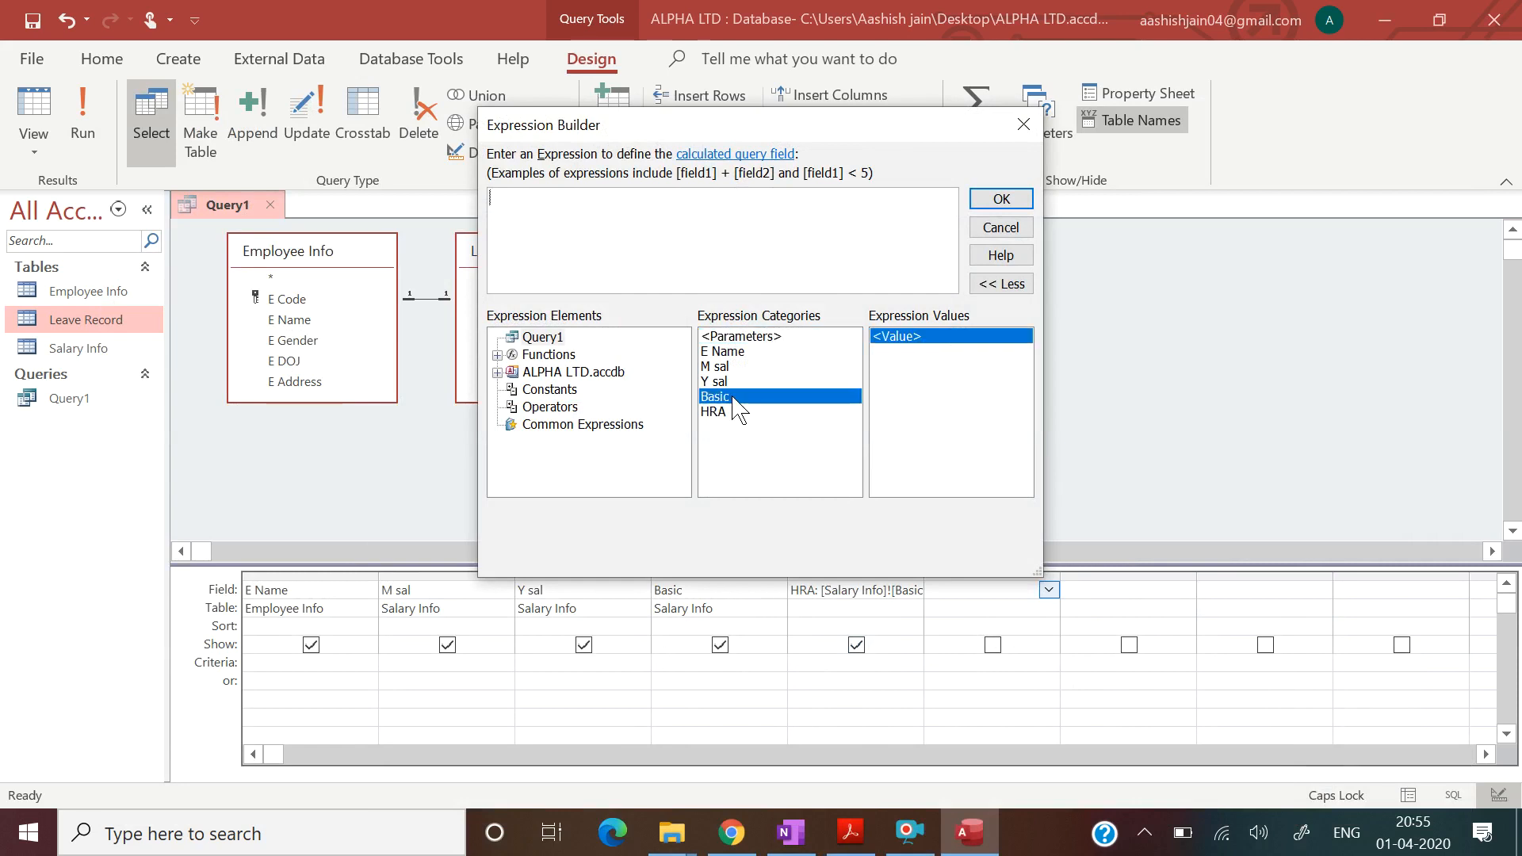
type("+")
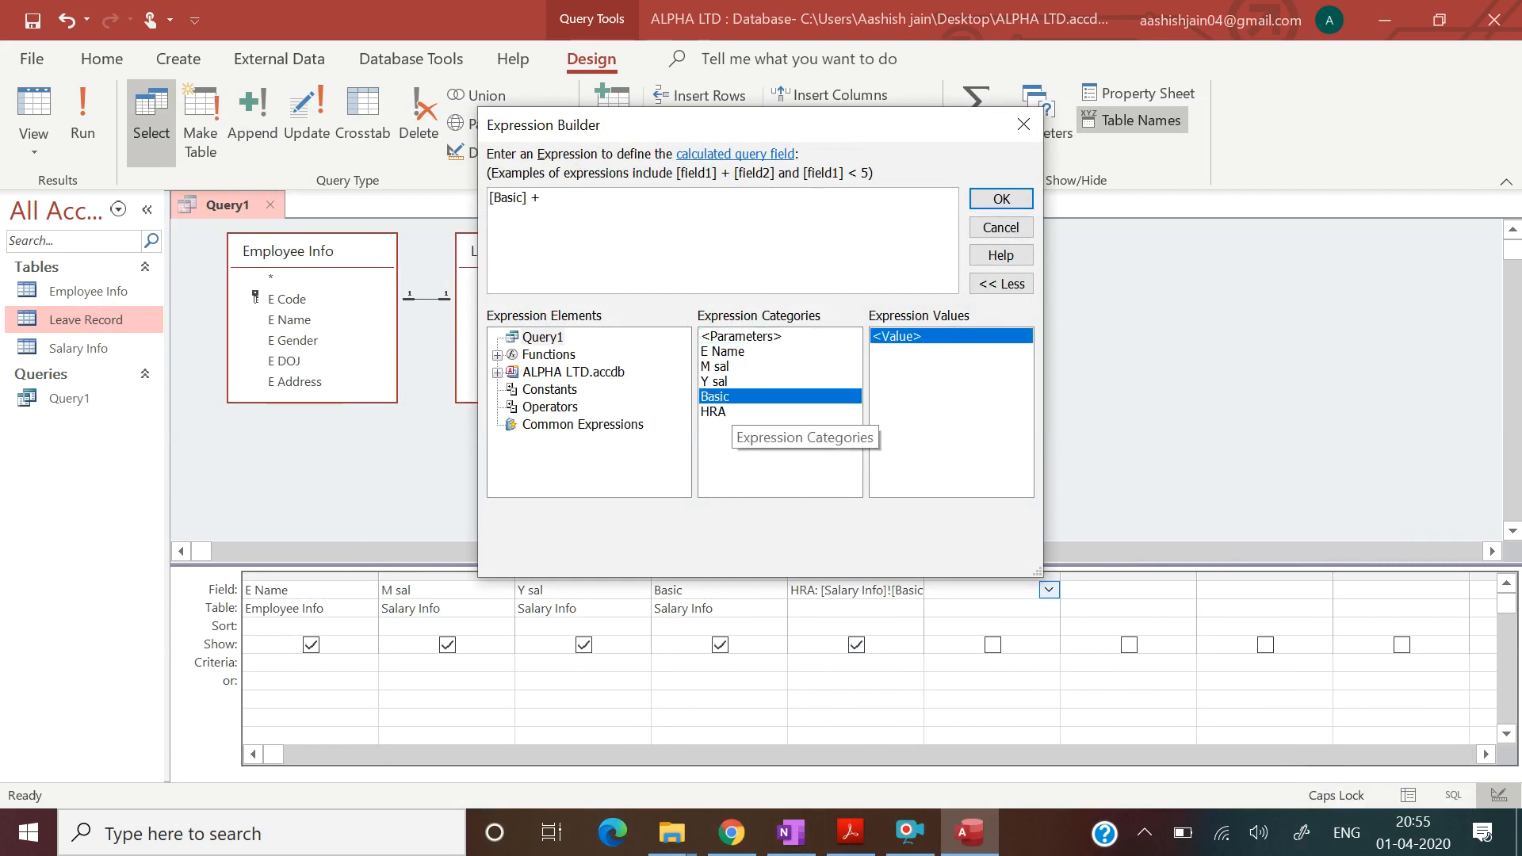
double_click(712, 411)
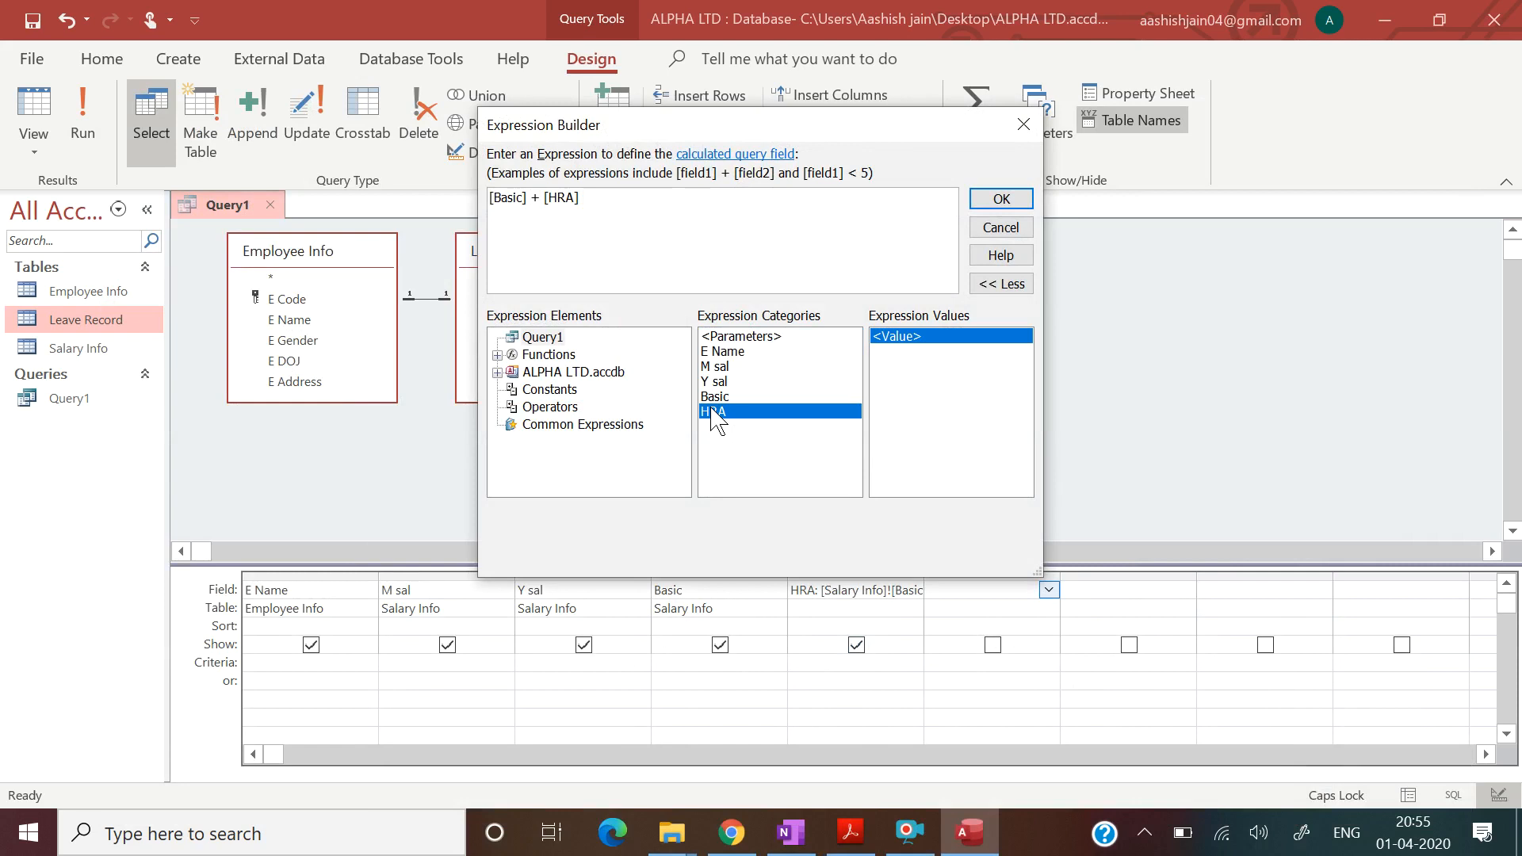
left_click(993, 203)
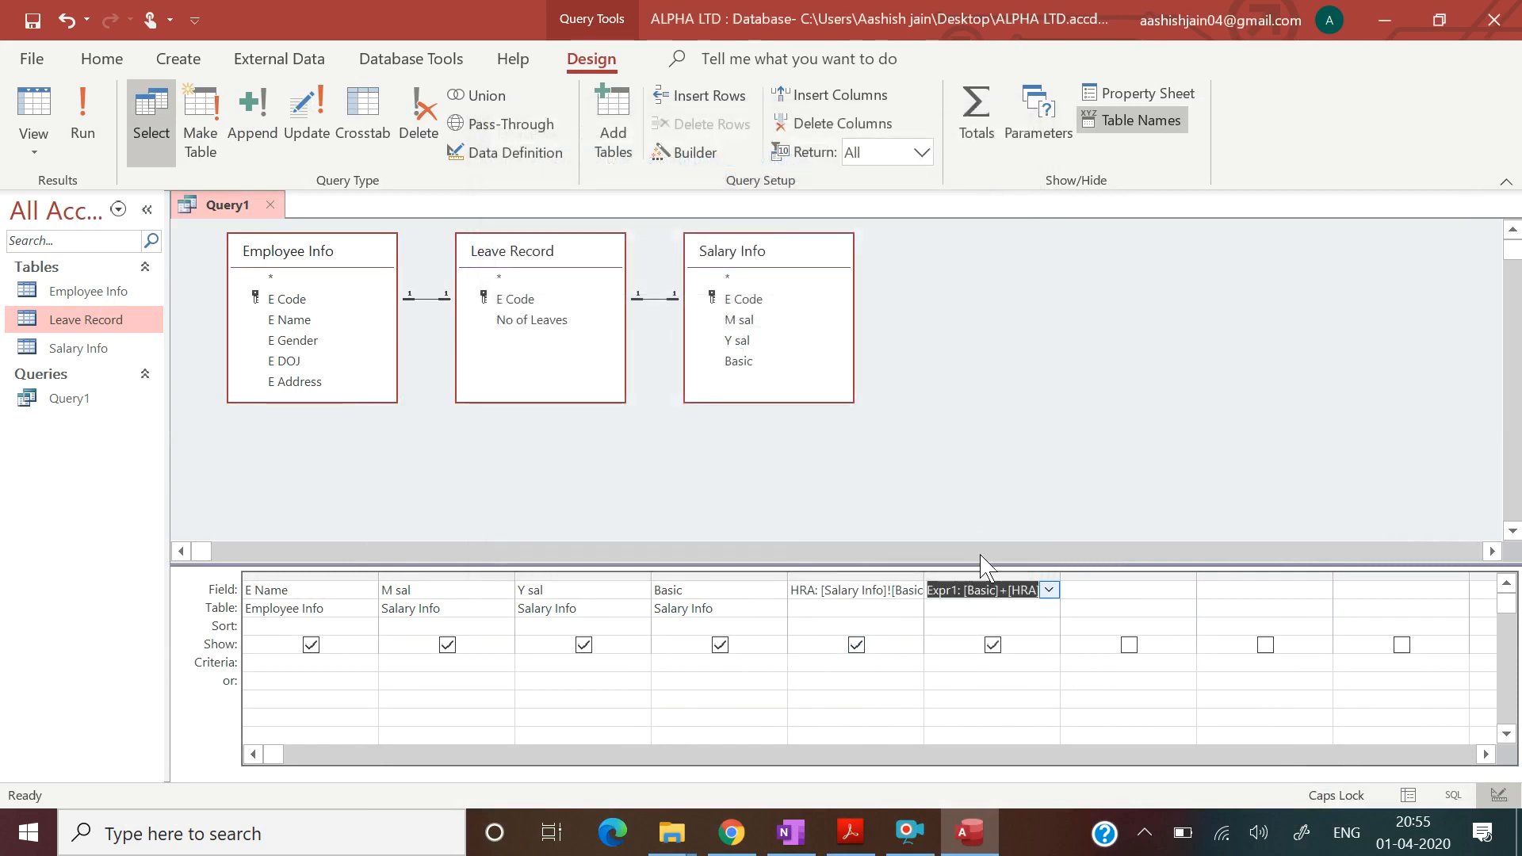
Rename the sixth column's calculated field to Gross.
left_click(957, 591)
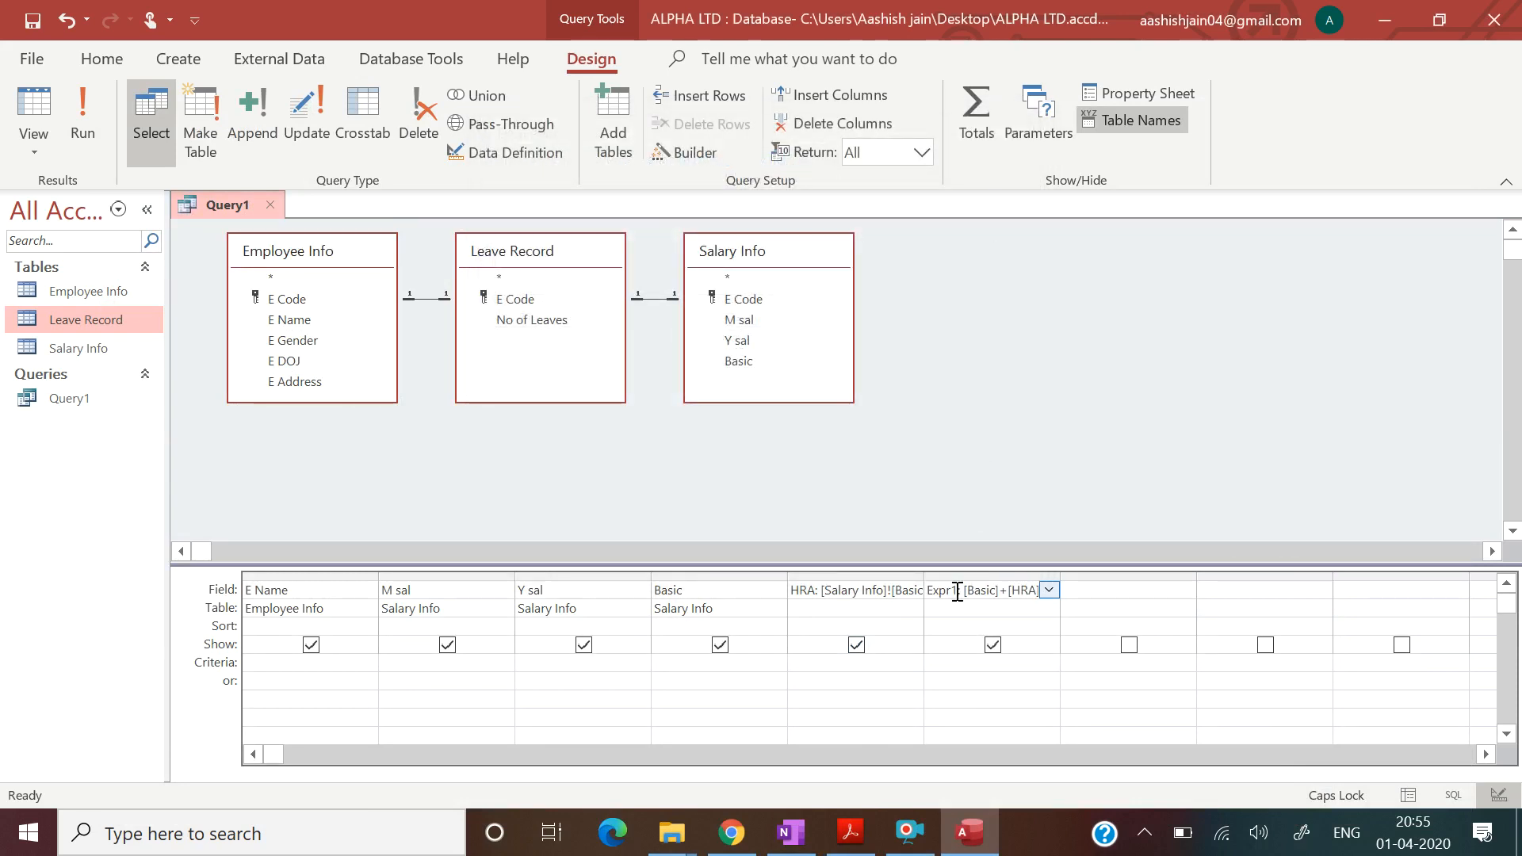
key("BackSpace")
key("BackSpace")
key("BackSpace")
key("BackSpace")
key("BackSpace")
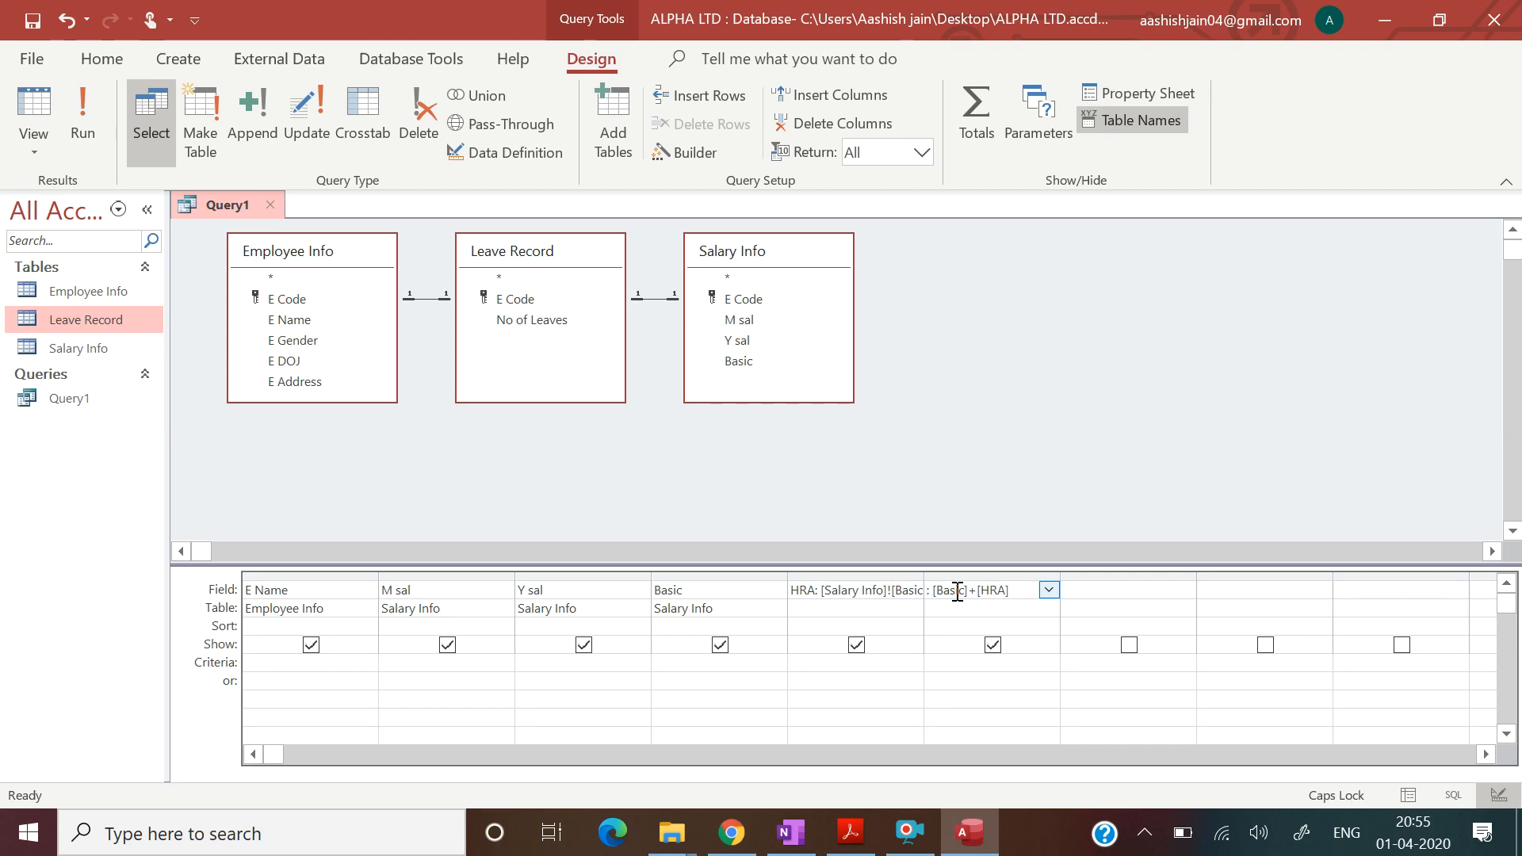
type("gR")
key("BackSpace")
key("BackSpace")
type("G")
key("Caps_Lock")
type("ross")
key("Tab")
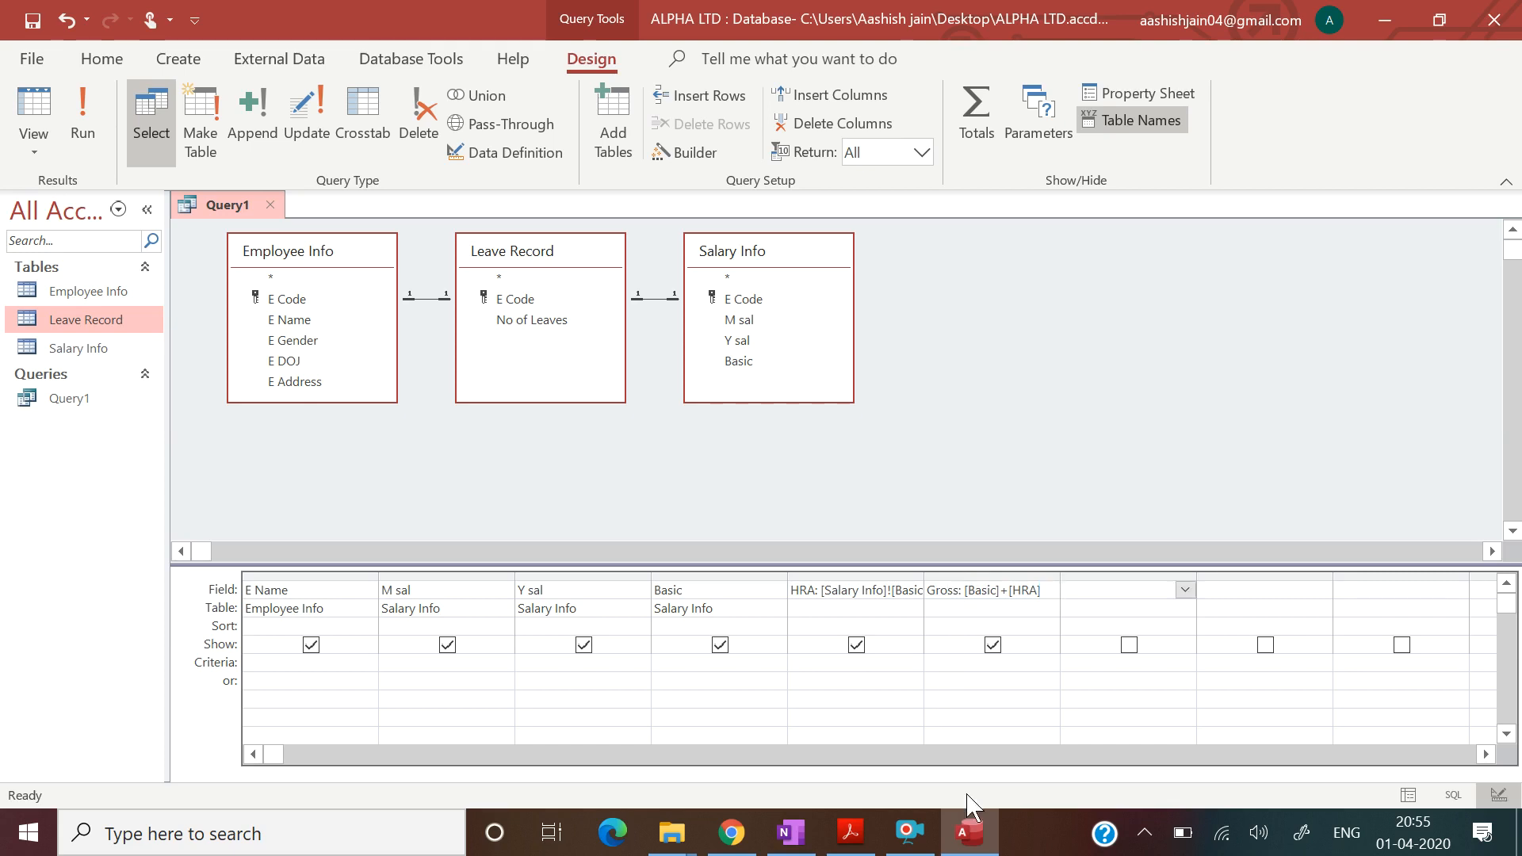
Check the IT deduction rule in the assignment PDF and build the seventh column's expression as [Gross] - .15* [Gross].
left_click(849, 832)
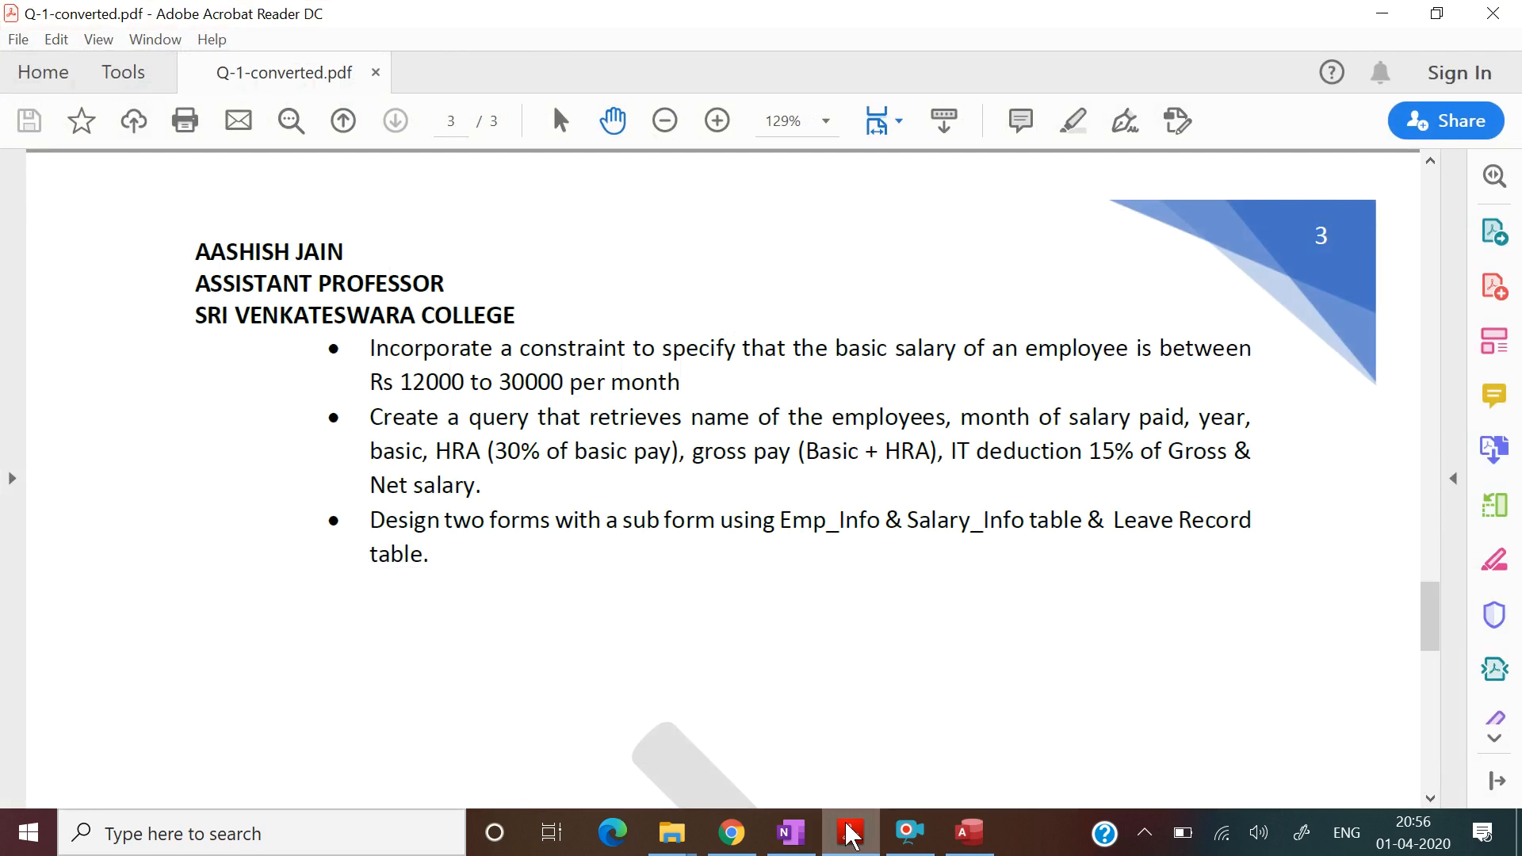
left_click(850, 832)
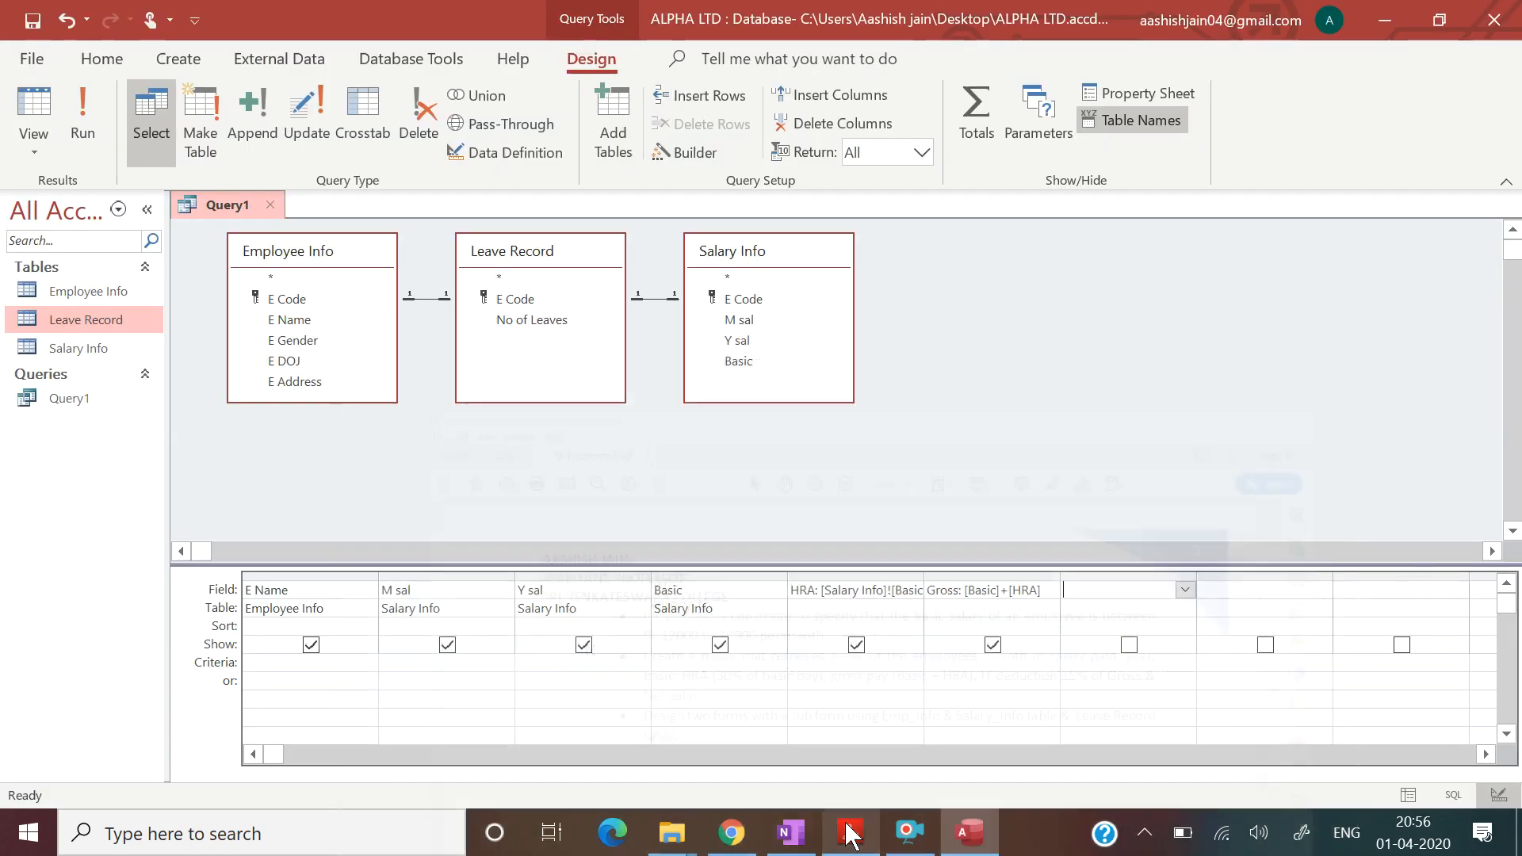
right_click(1133, 589)
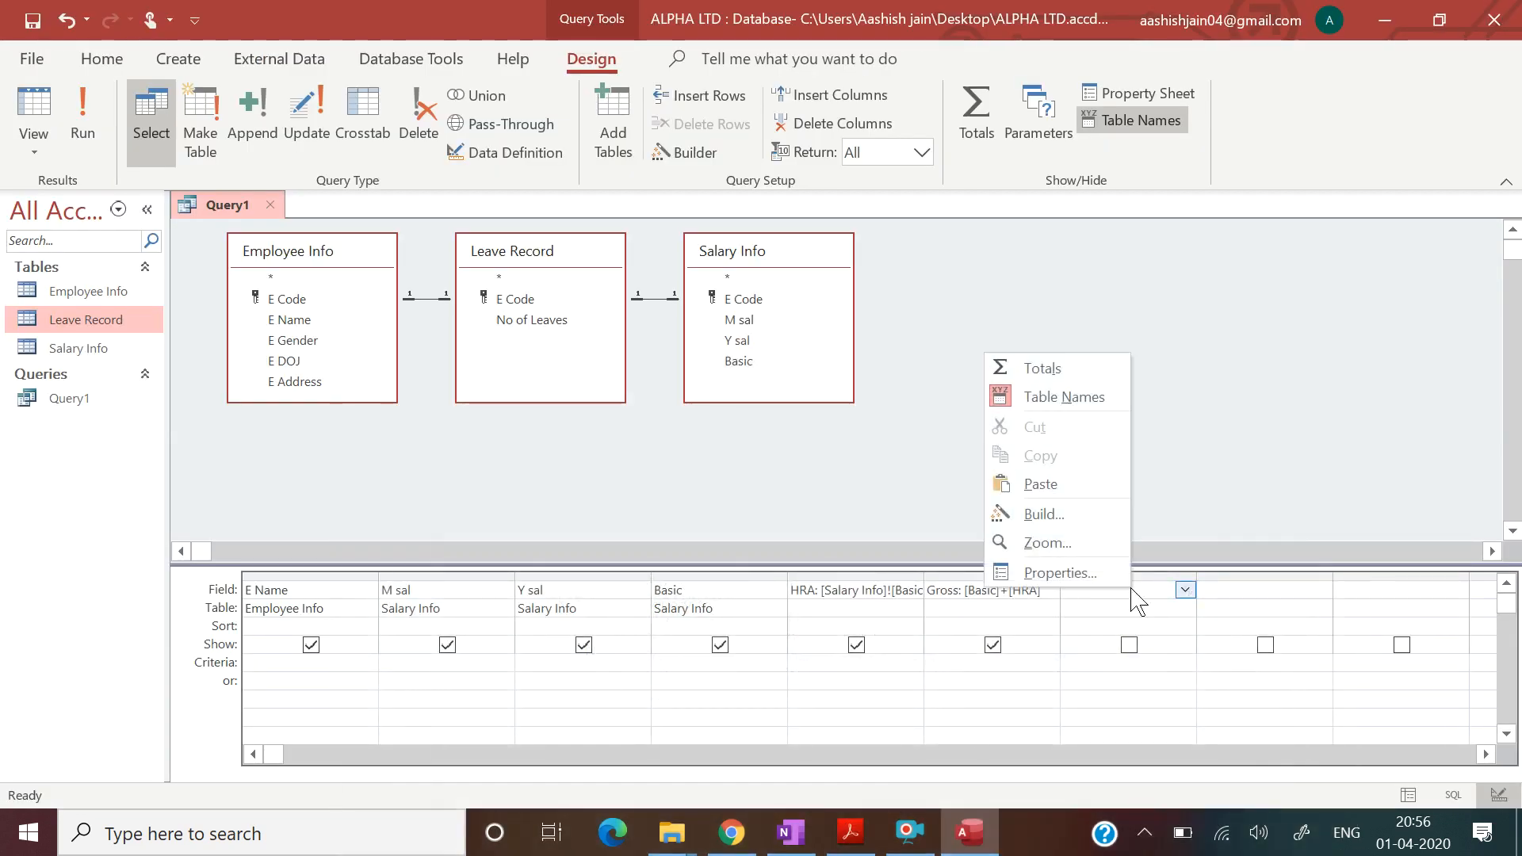
left_click(1071, 528)
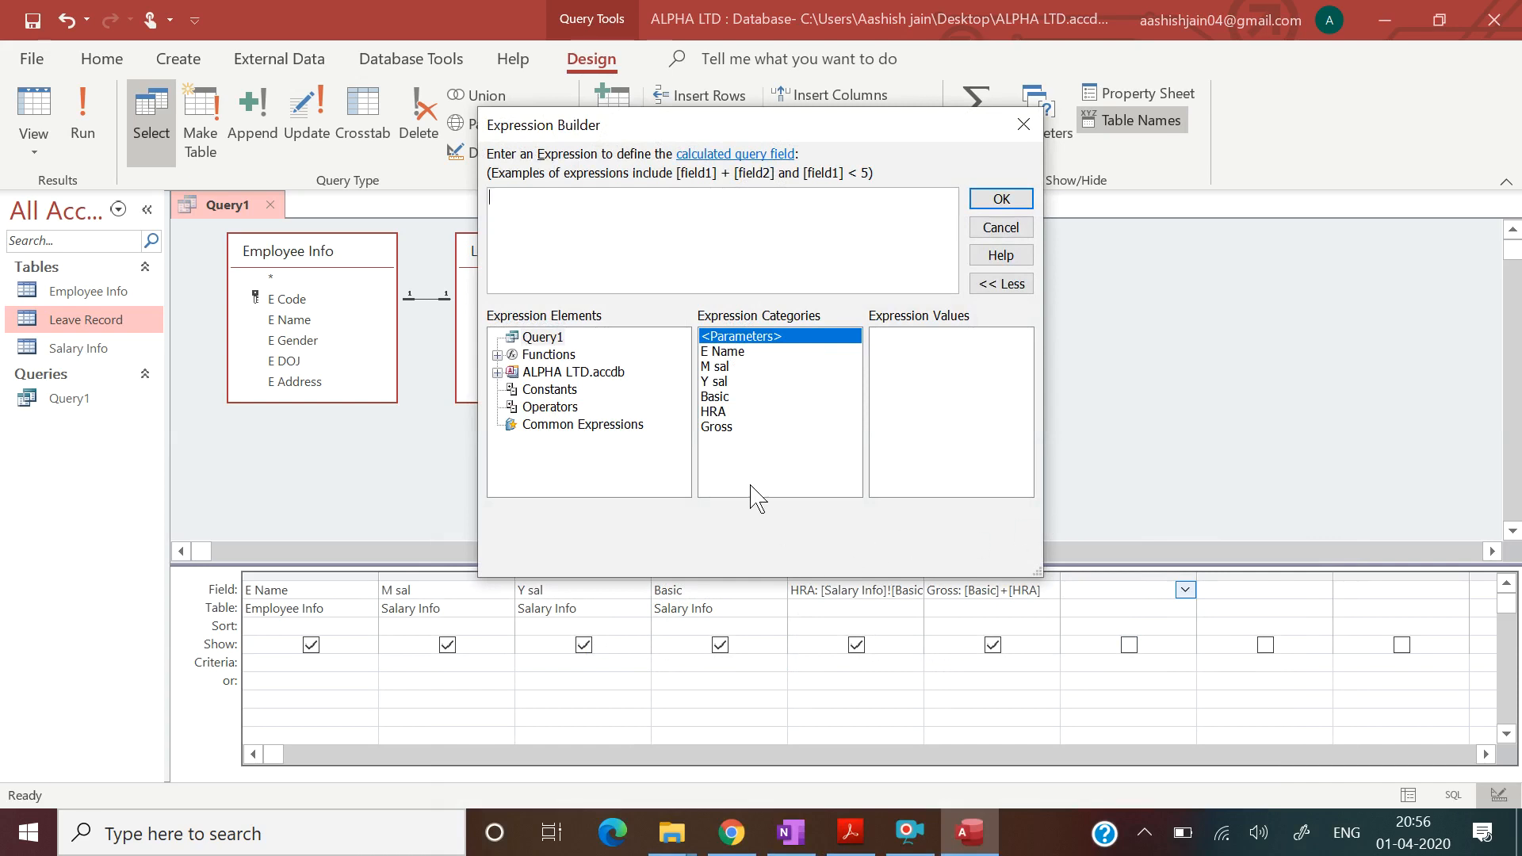
double_click(723, 428)
type("-")
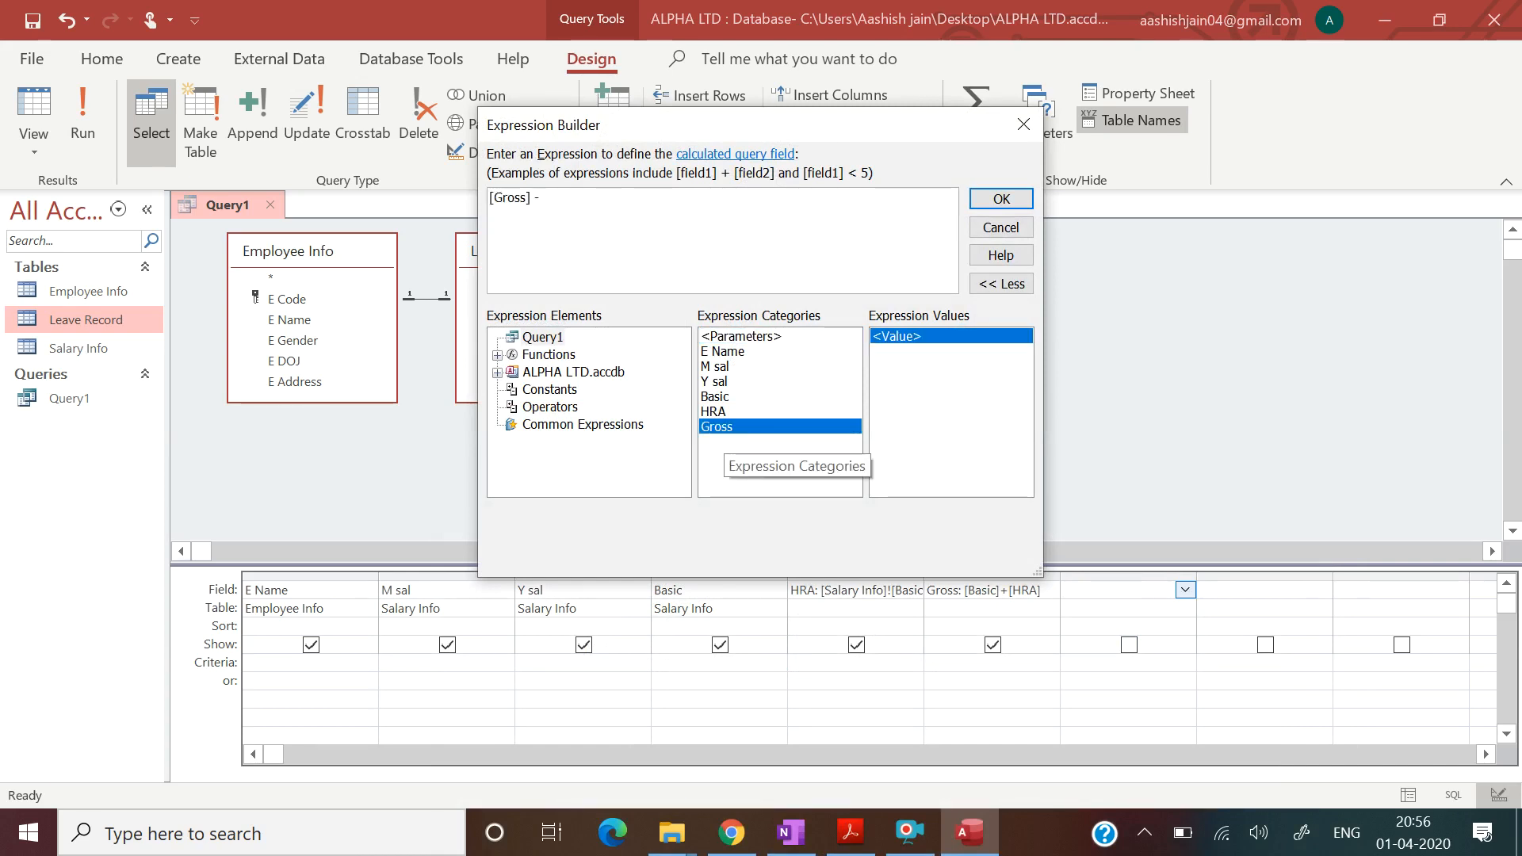
type(" .15*")
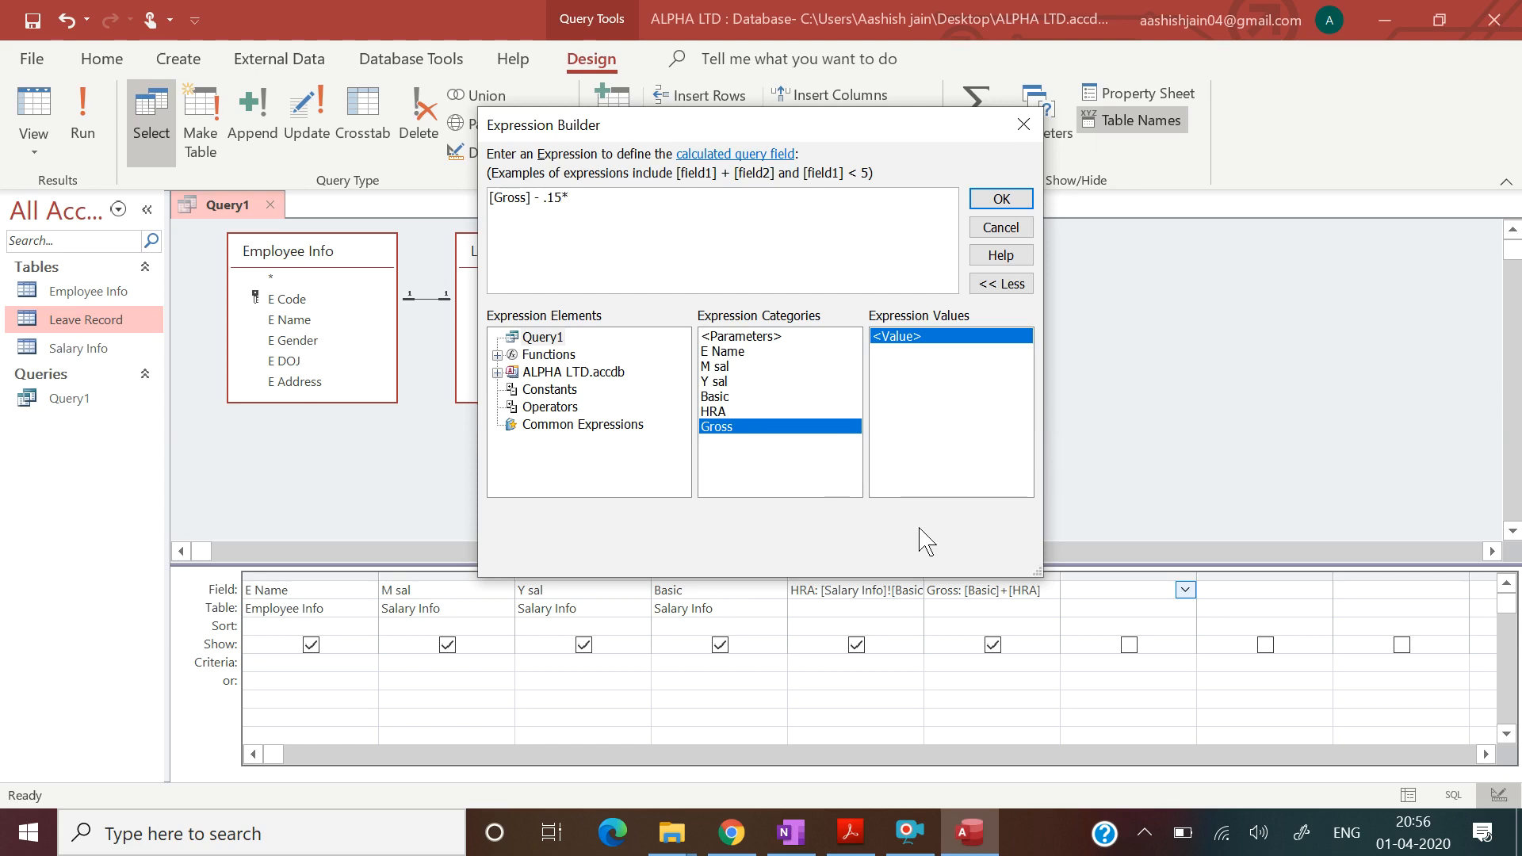
double_click(783, 429)
left_click(1003, 203)
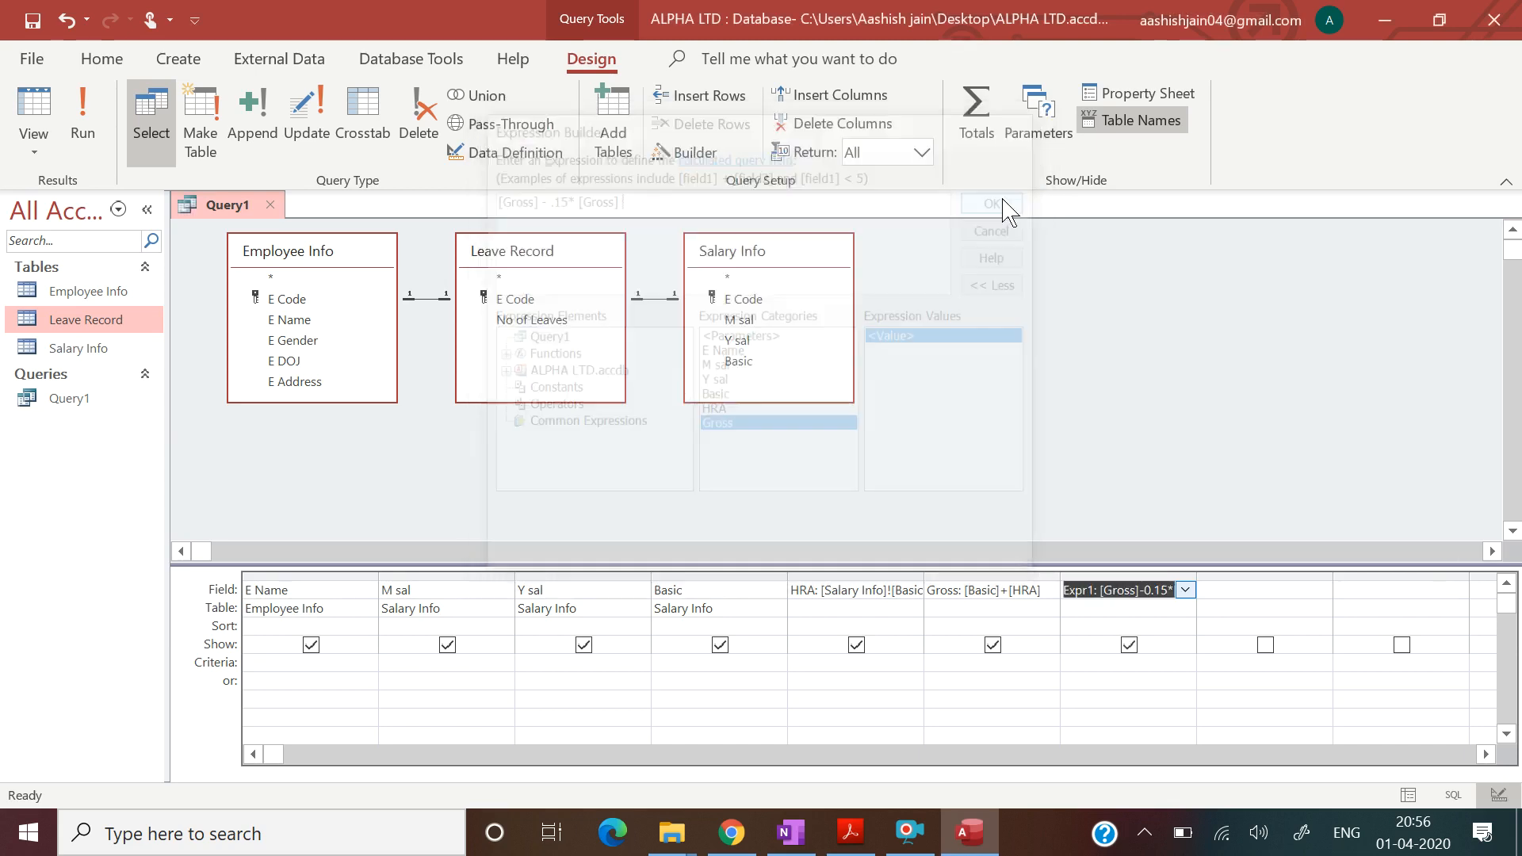
Rename the seventh column's calculated field to Net and check the query requirements in the assignment PDF again.
left_click(1095, 590)
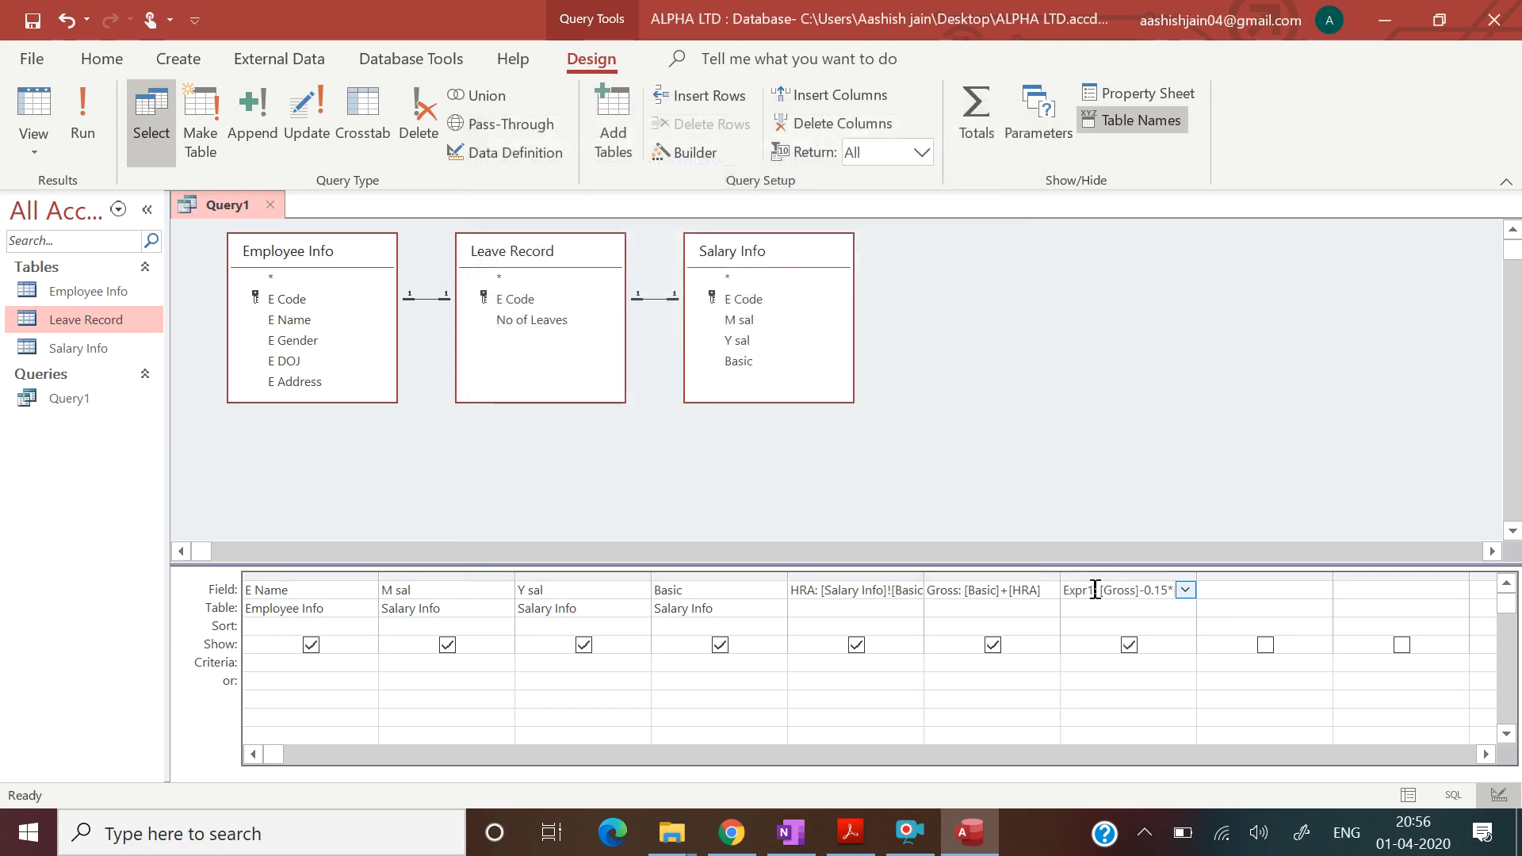
key("BackSpace")
key("BackSpace")
key("BackSpace")
key("BackSpace")
key("BackSpace")
type("Net")
key("Tab")
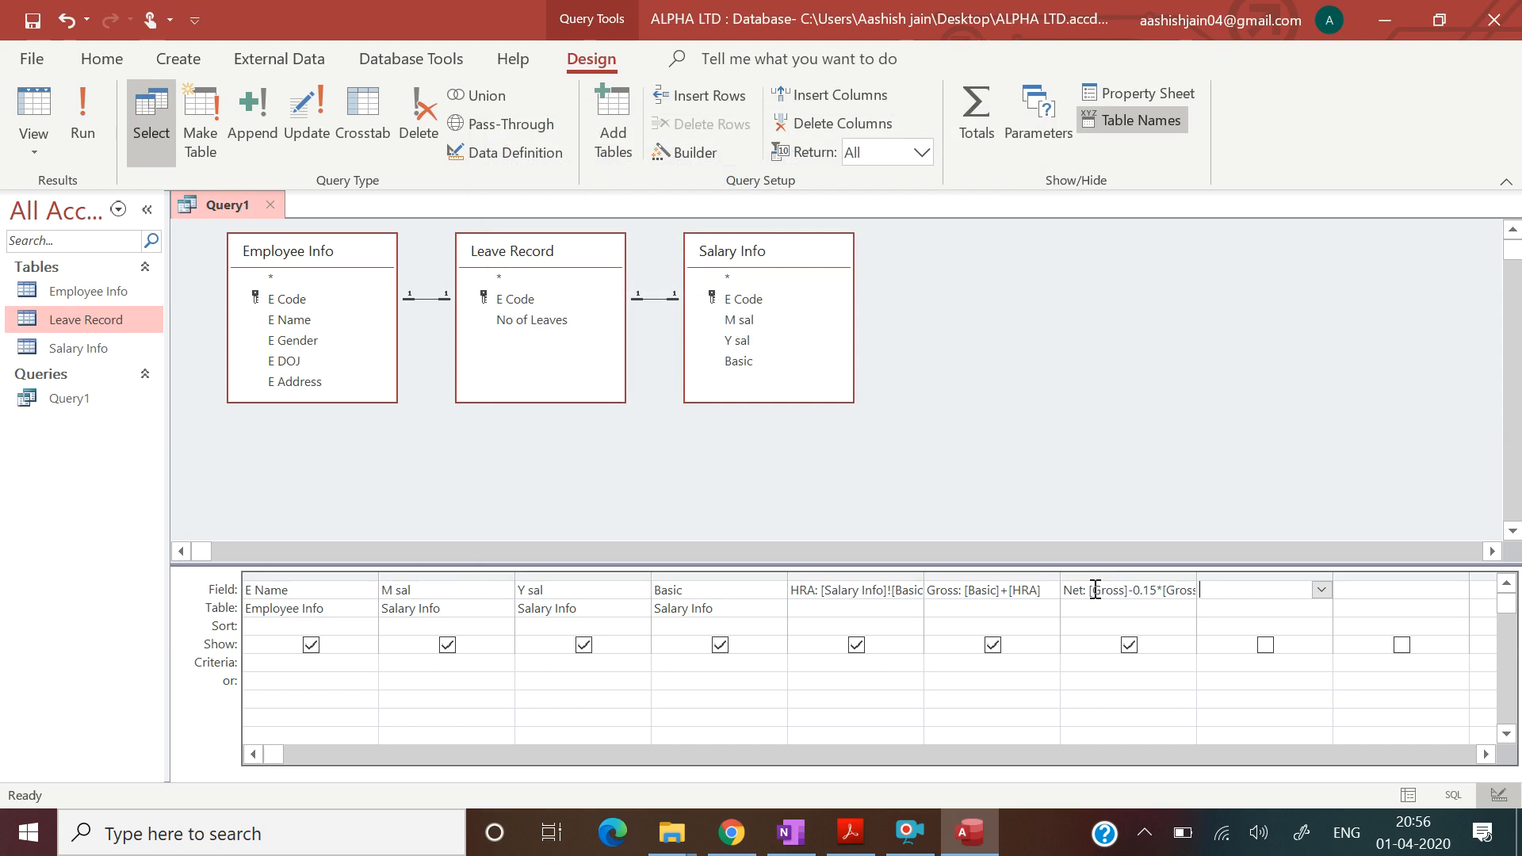
left_click(866, 831)
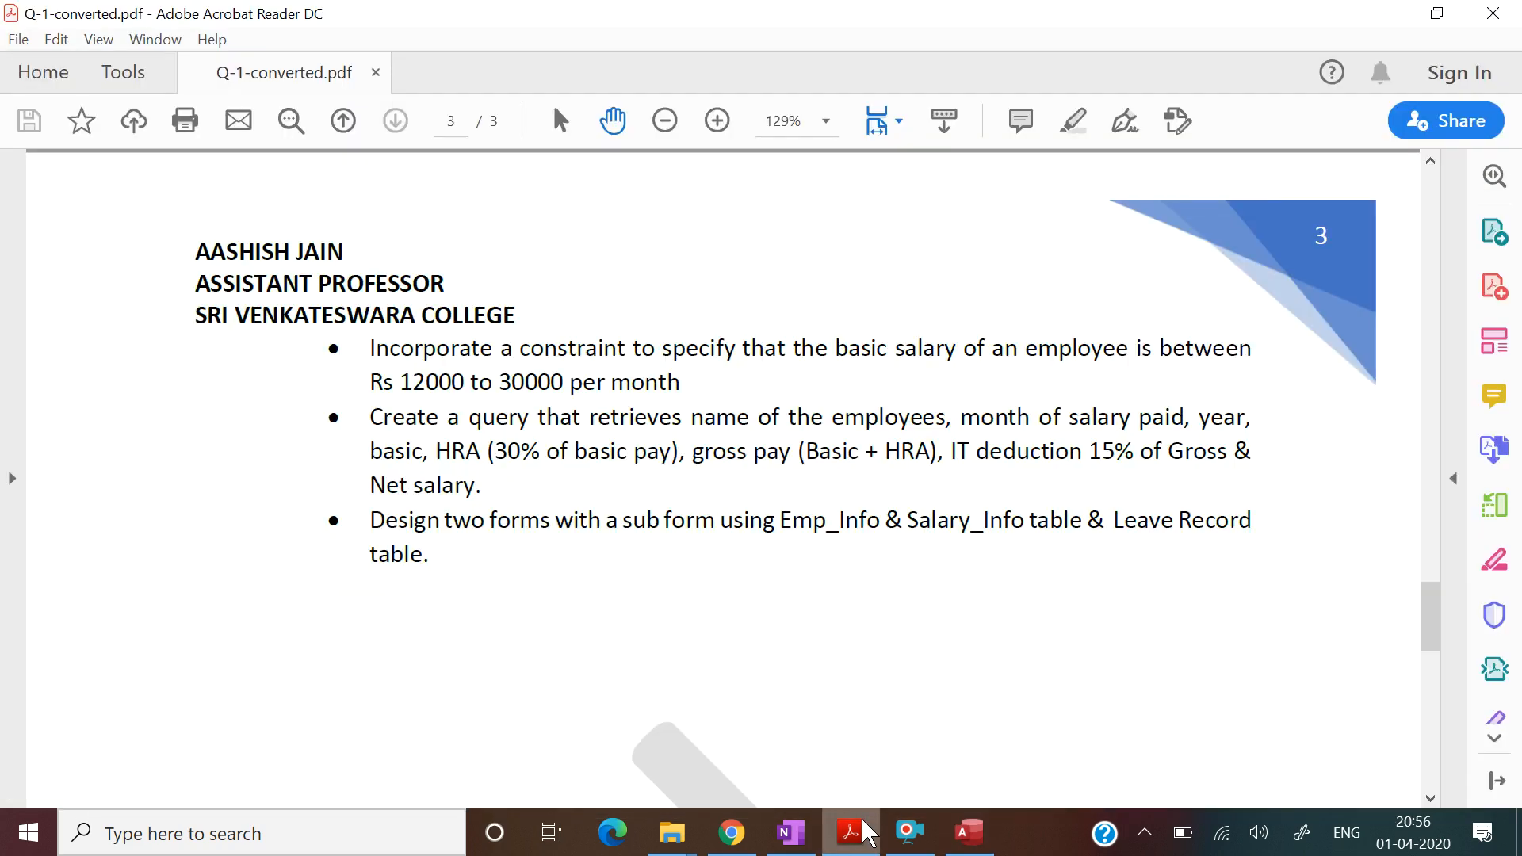
Run the salary query in Access, compare its output with the query requirements in the assignment PDF, and close it.
left_click(866, 831)
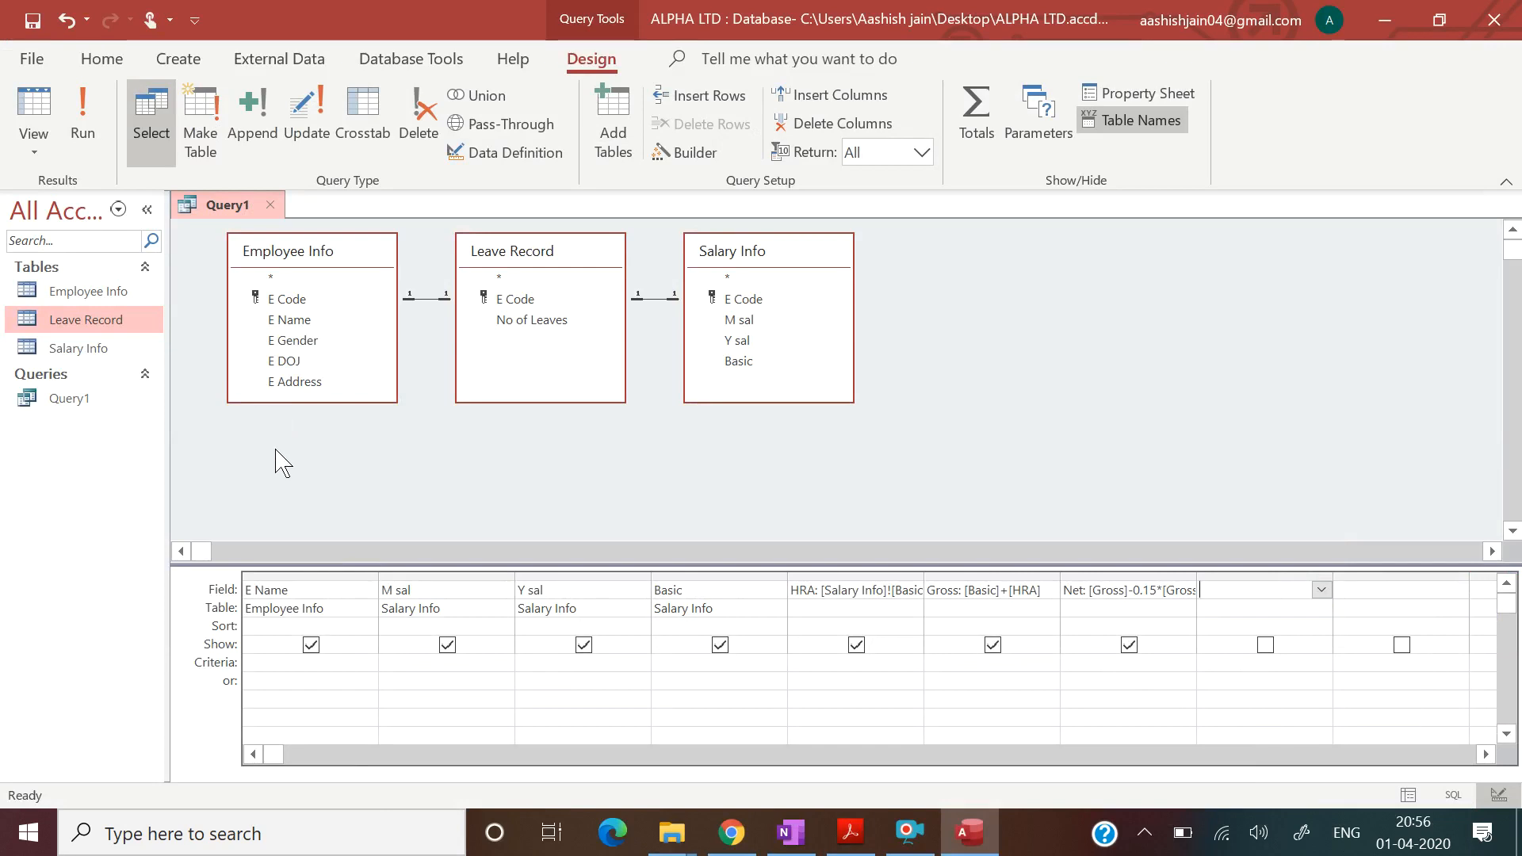
left_click(87, 125)
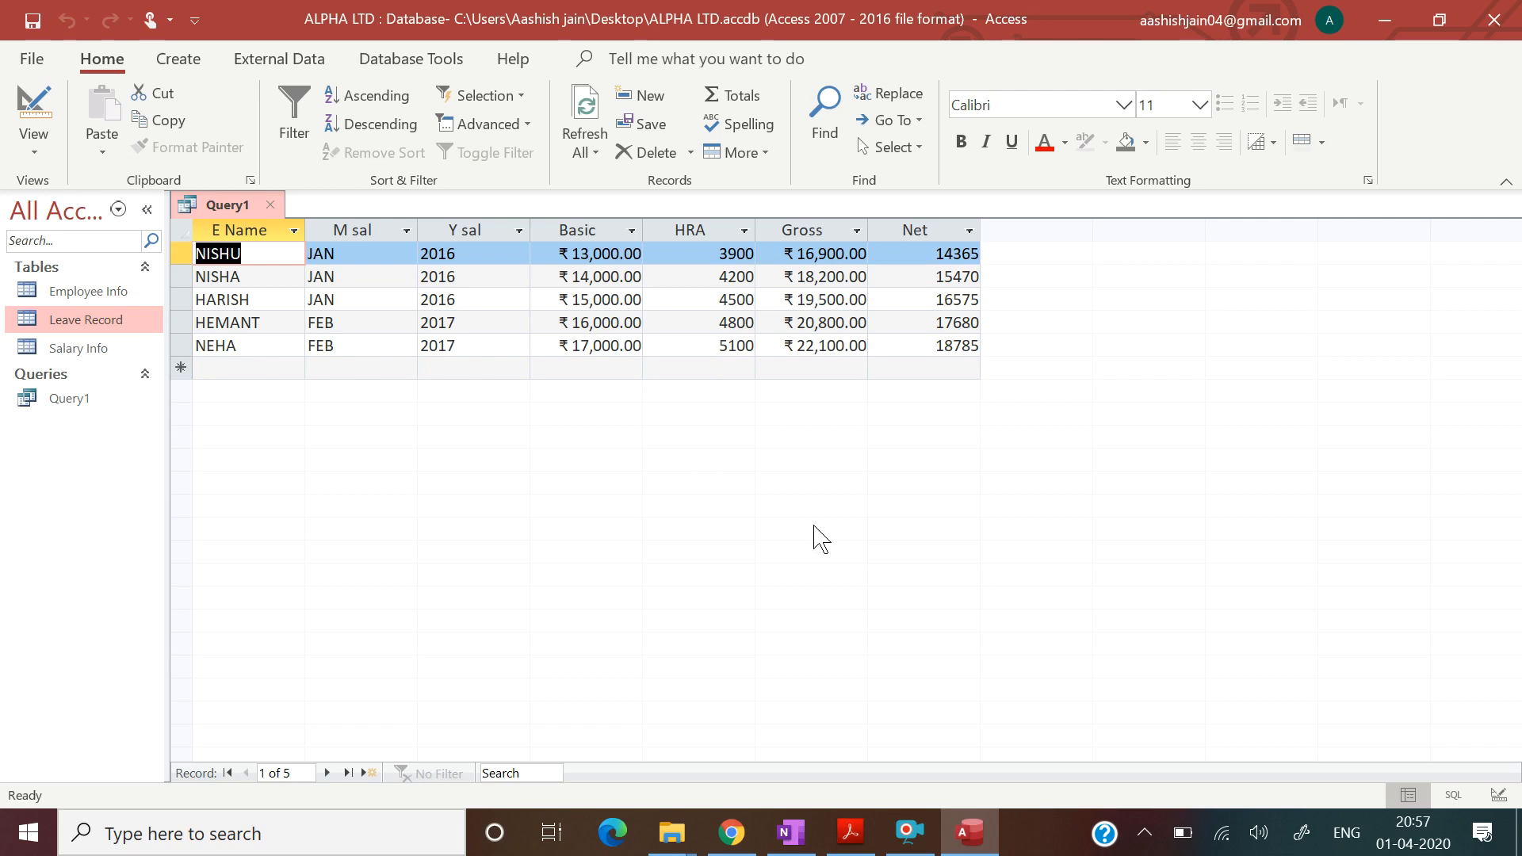
left_click(851, 834)
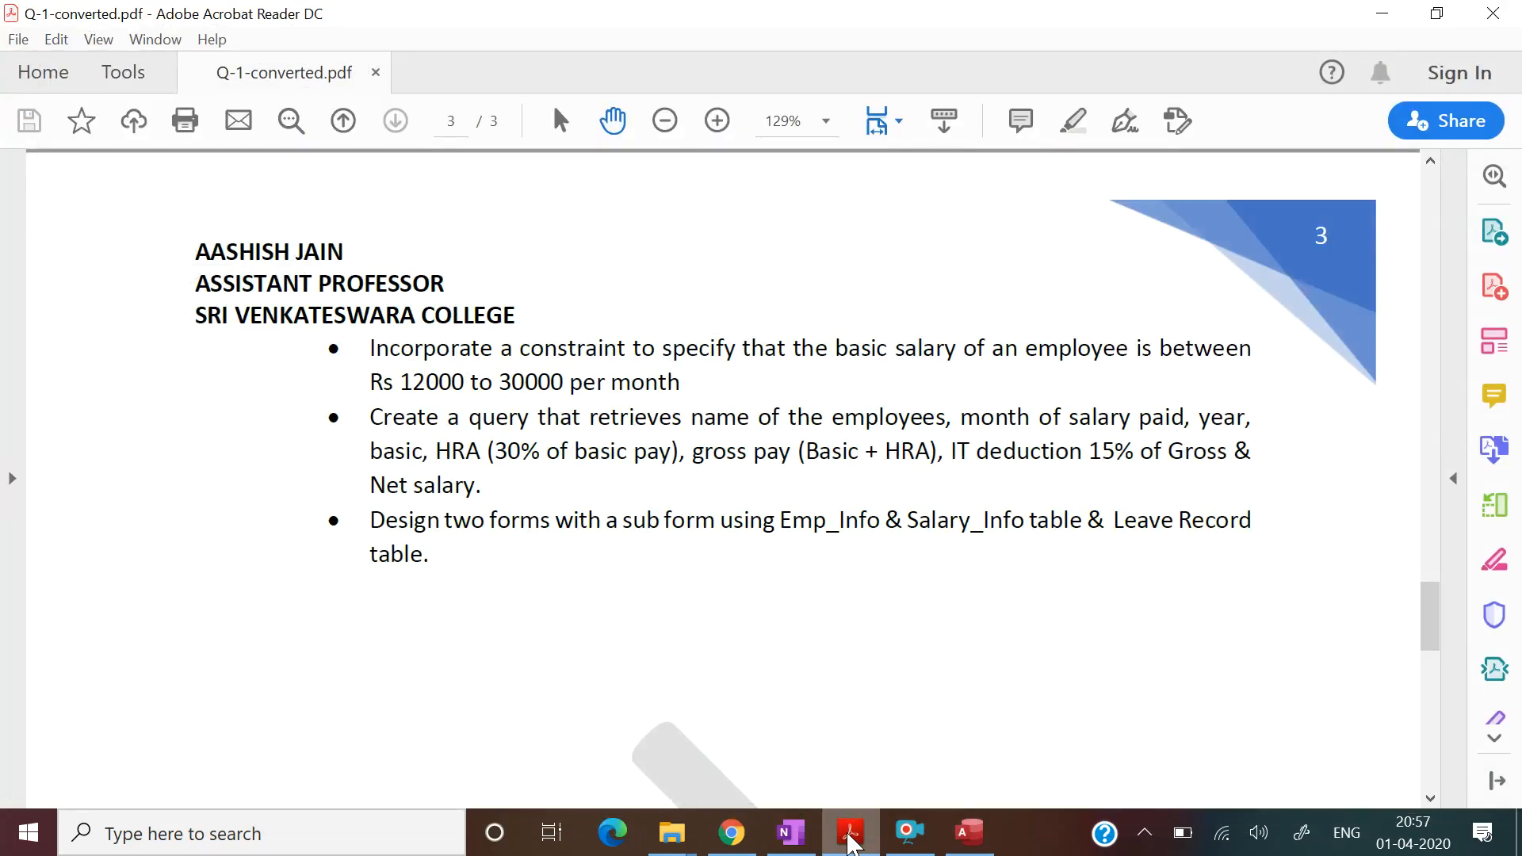
left_click(850, 836)
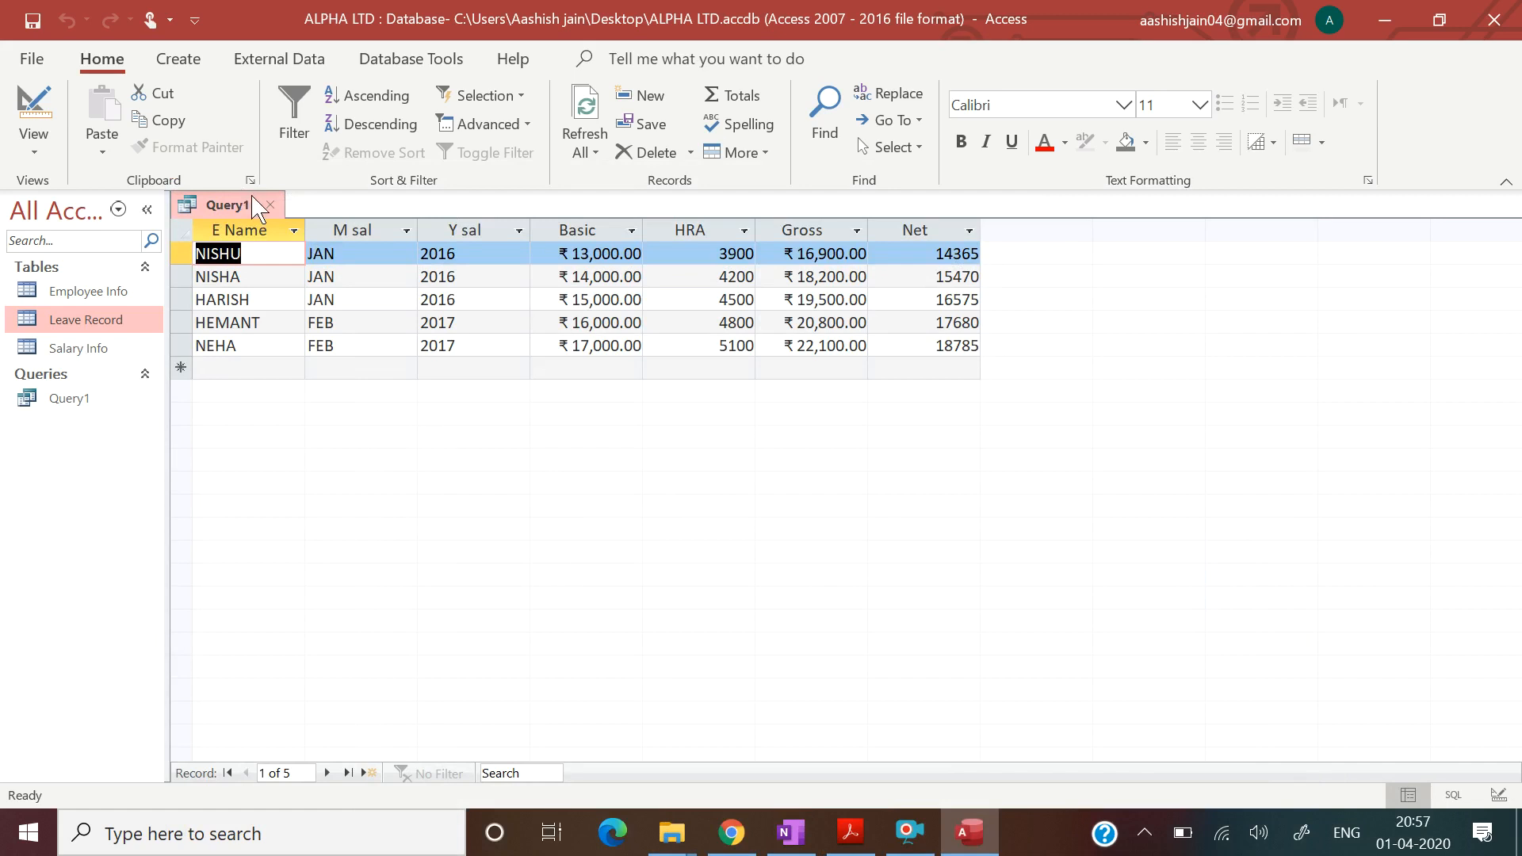
left_click(270, 204)
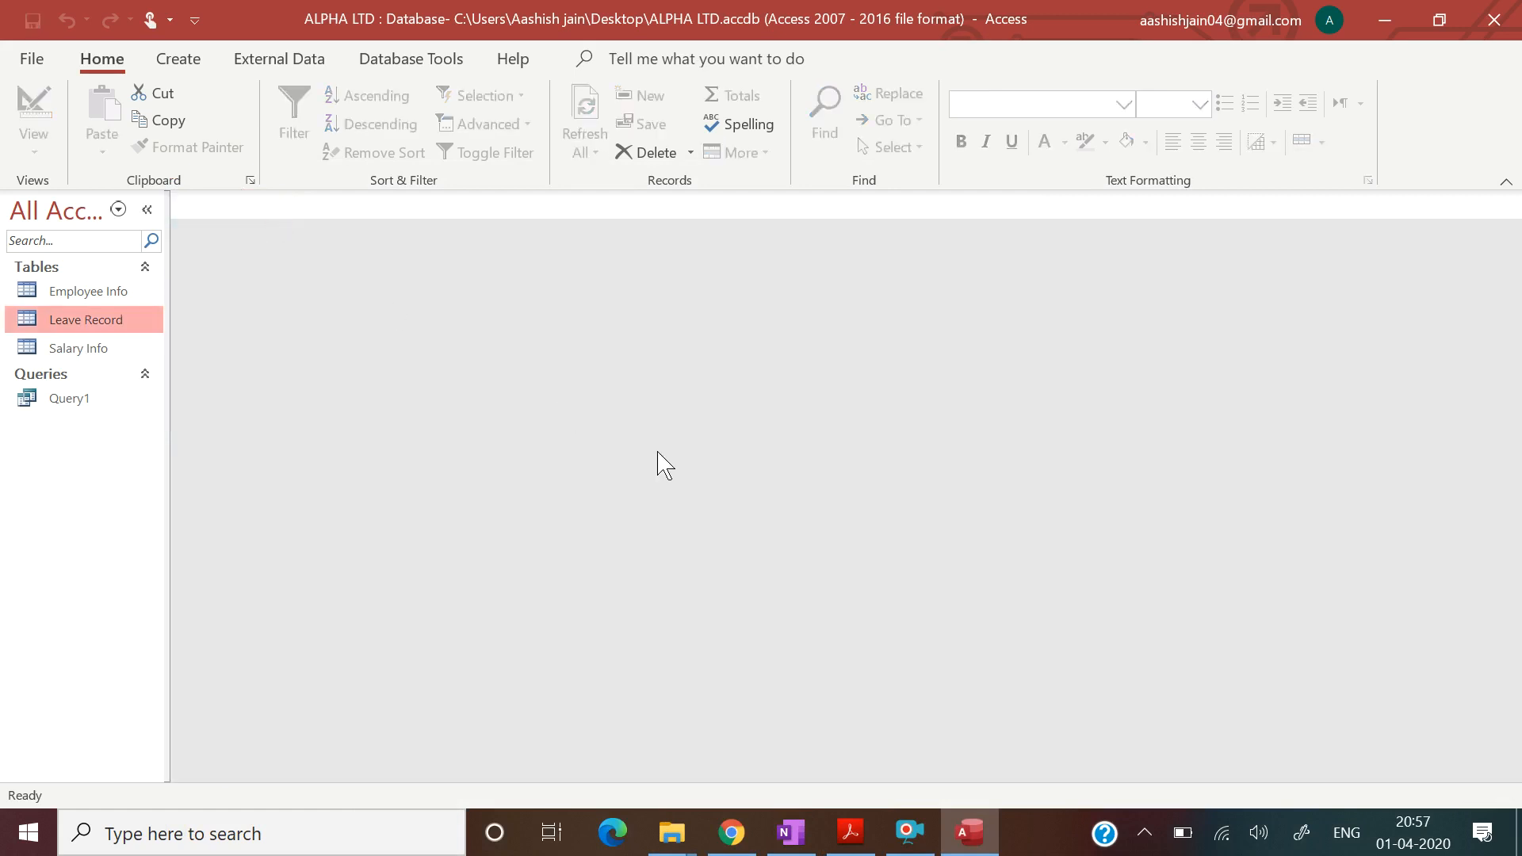
Start a new form with the Form Wizard, checking the form requirement in the assignment PDF, and include all Leave Record fields.
left_click(191, 62)
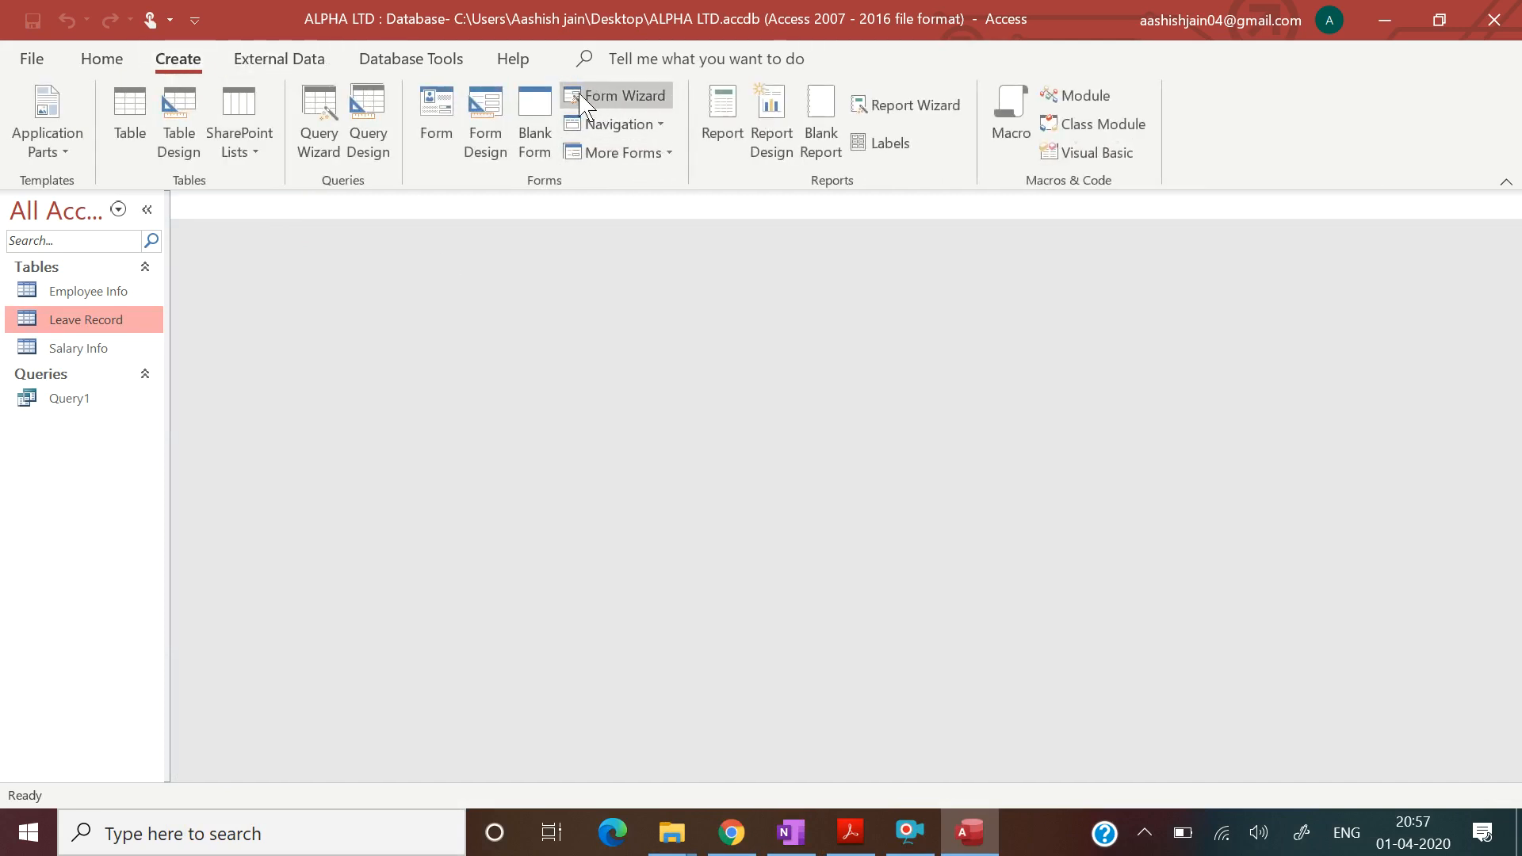
left_click(648, 99)
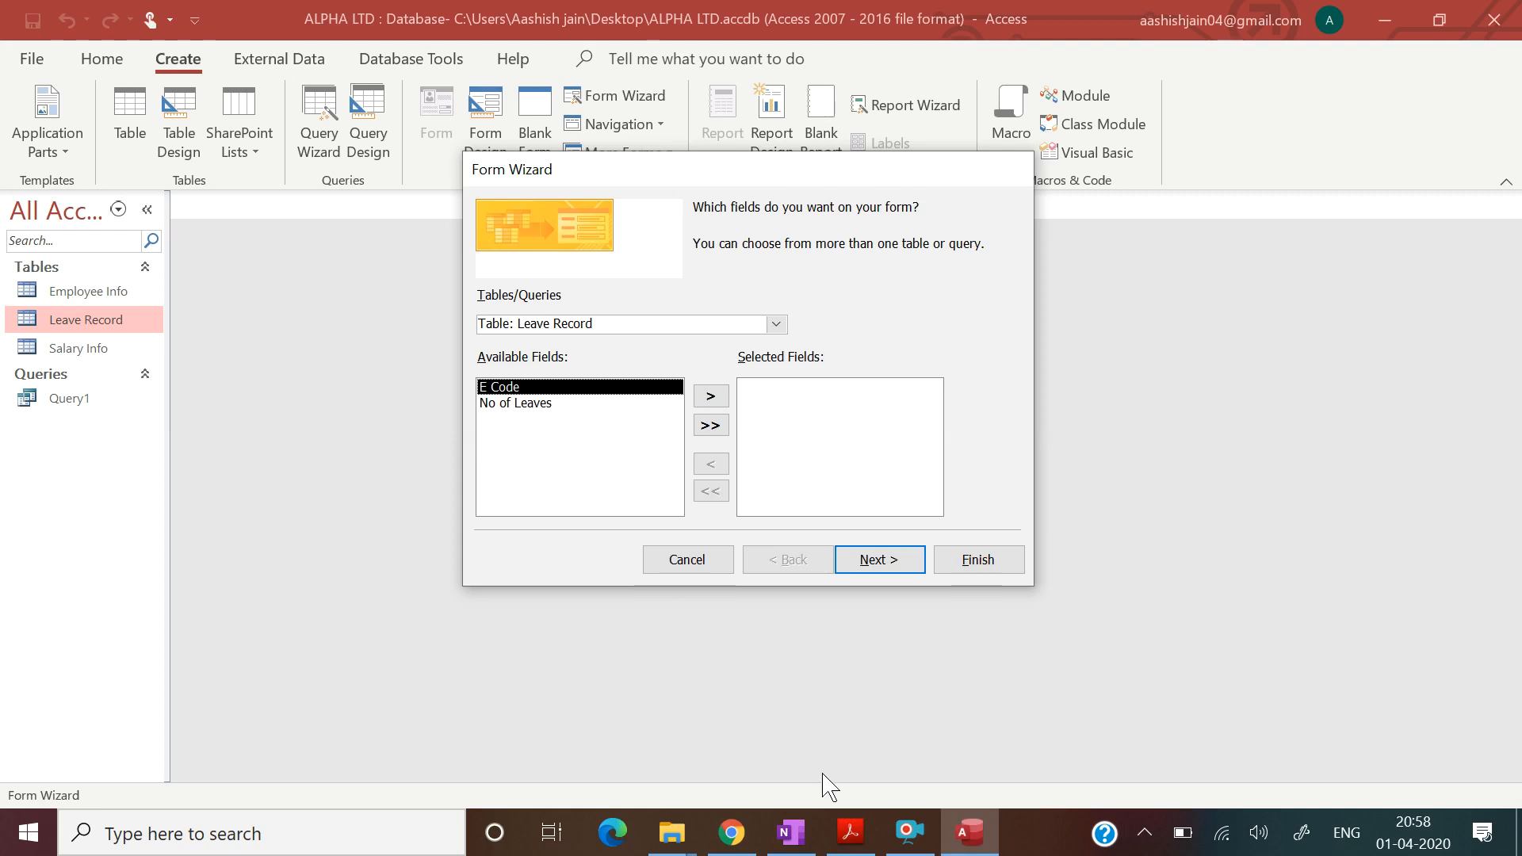
left_click(850, 832)
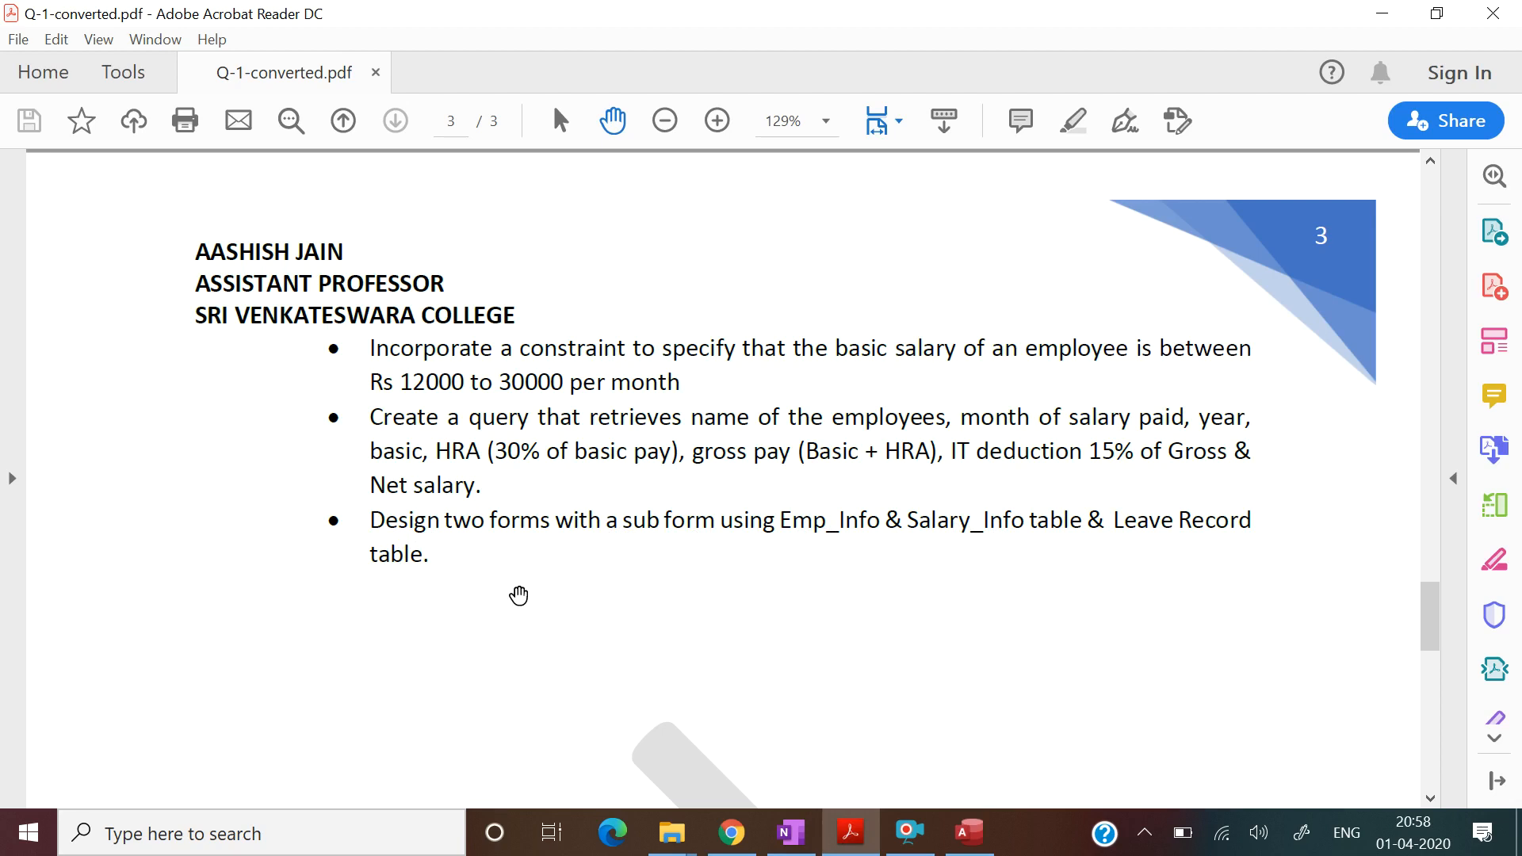
left_click(851, 832)
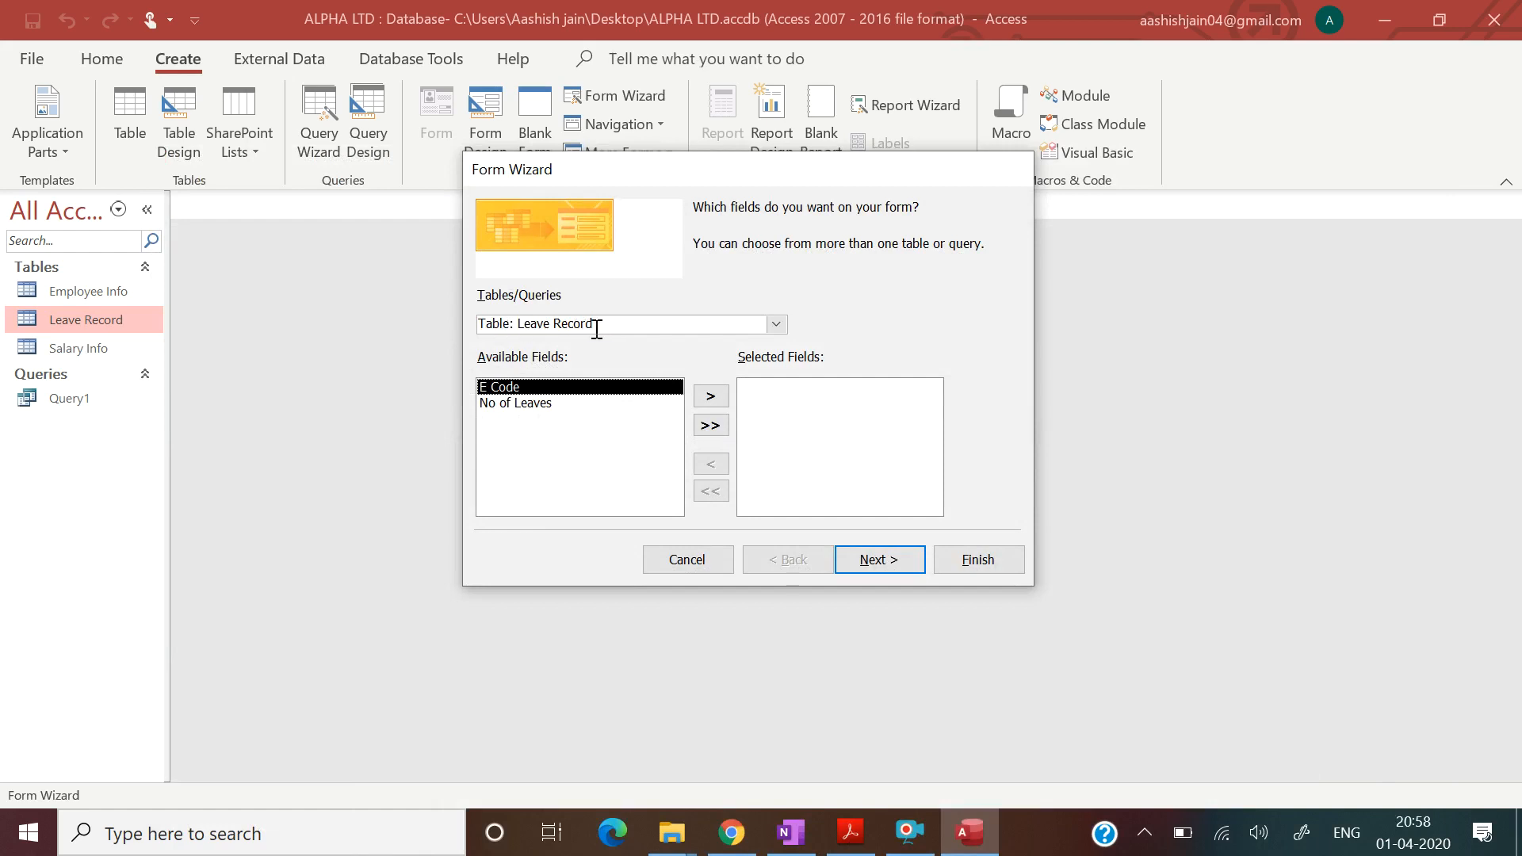
left_click(776, 325)
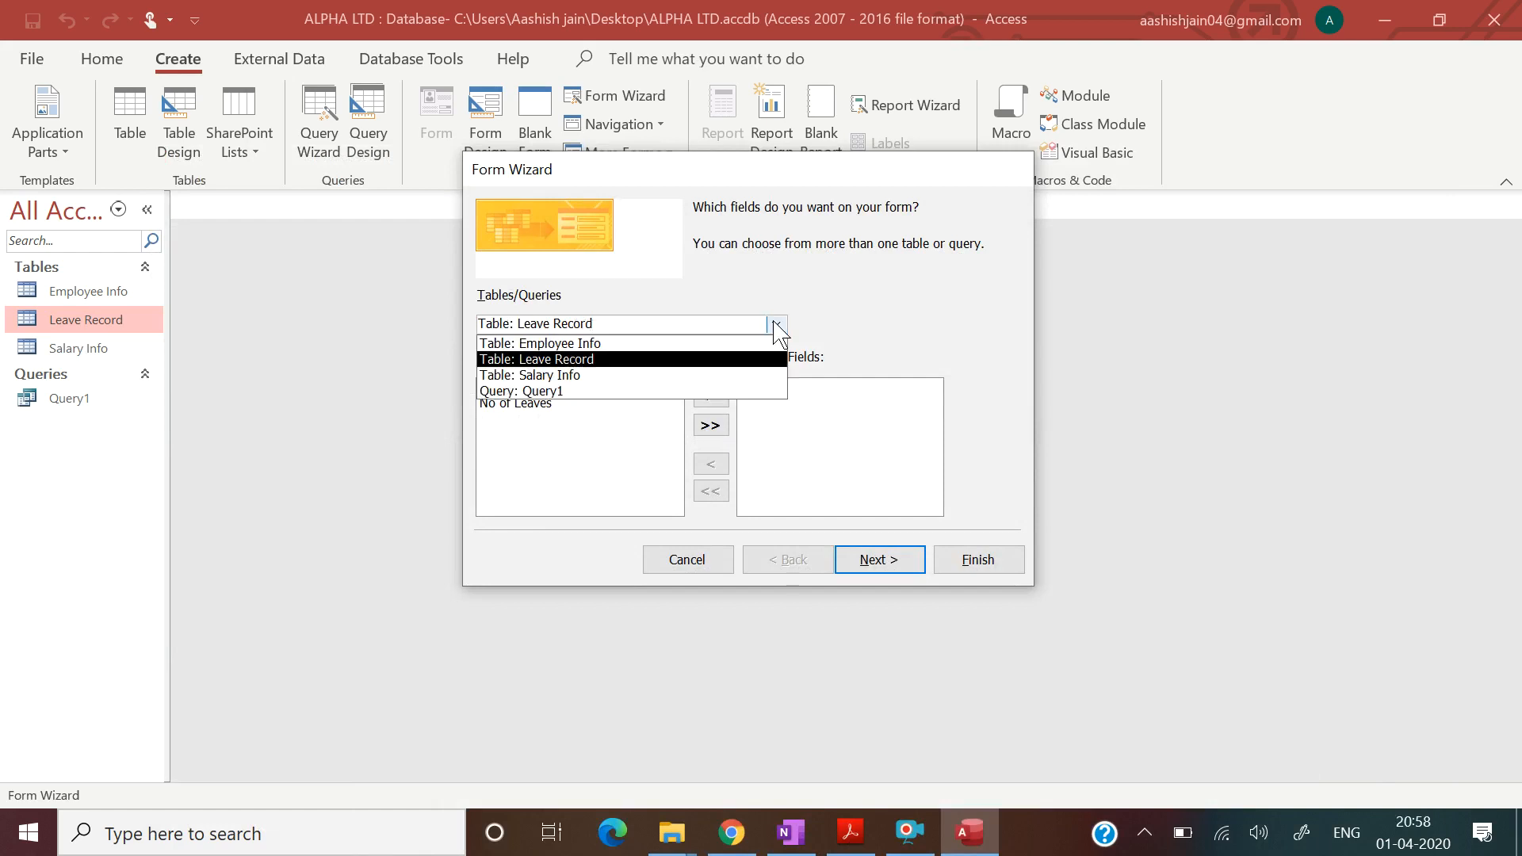
left_click(776, 325)
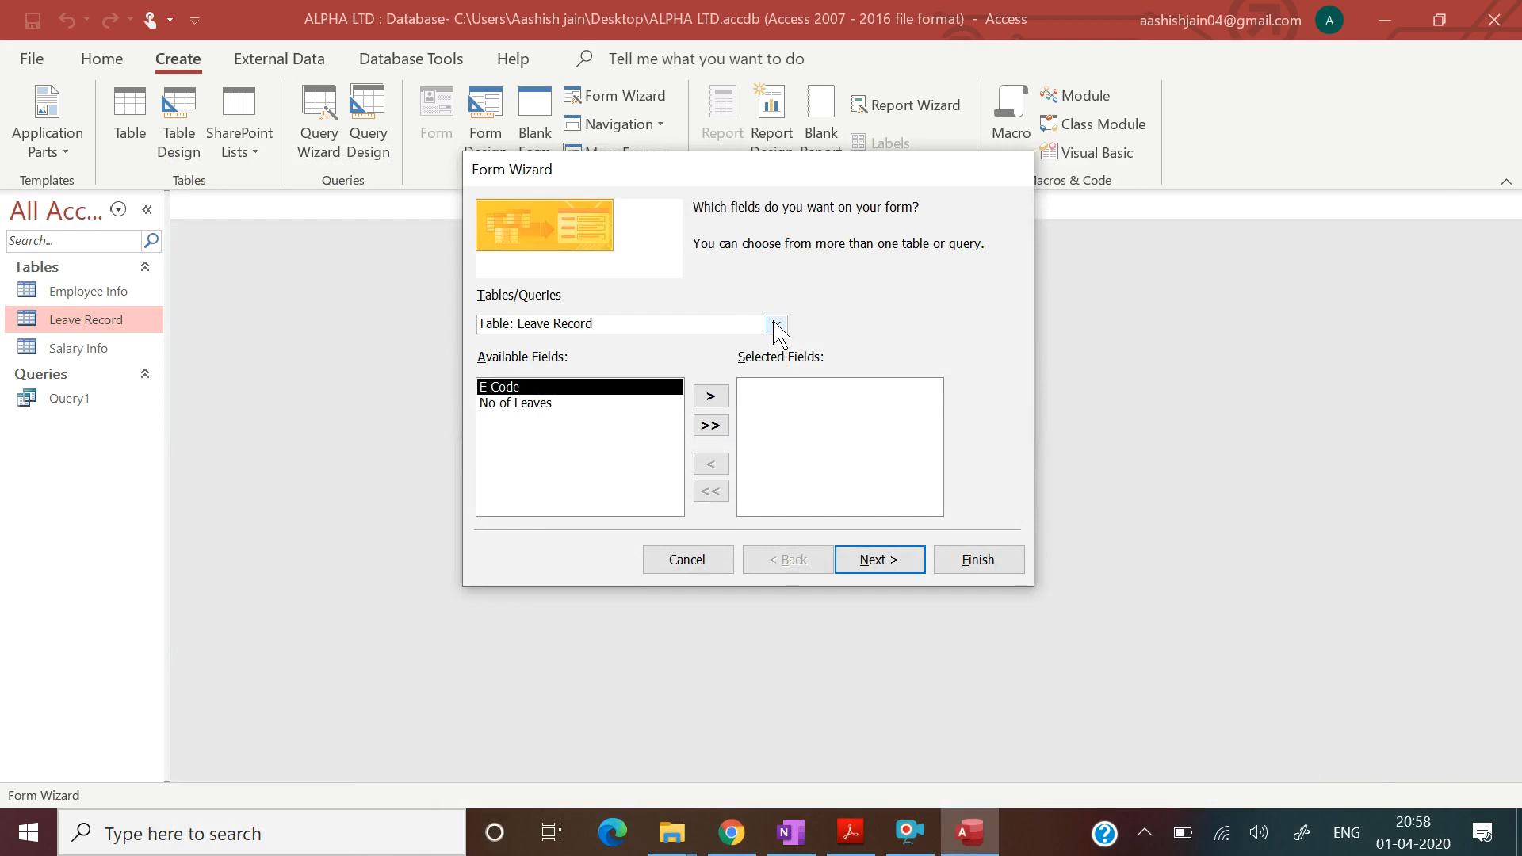
left_click(706, 428)
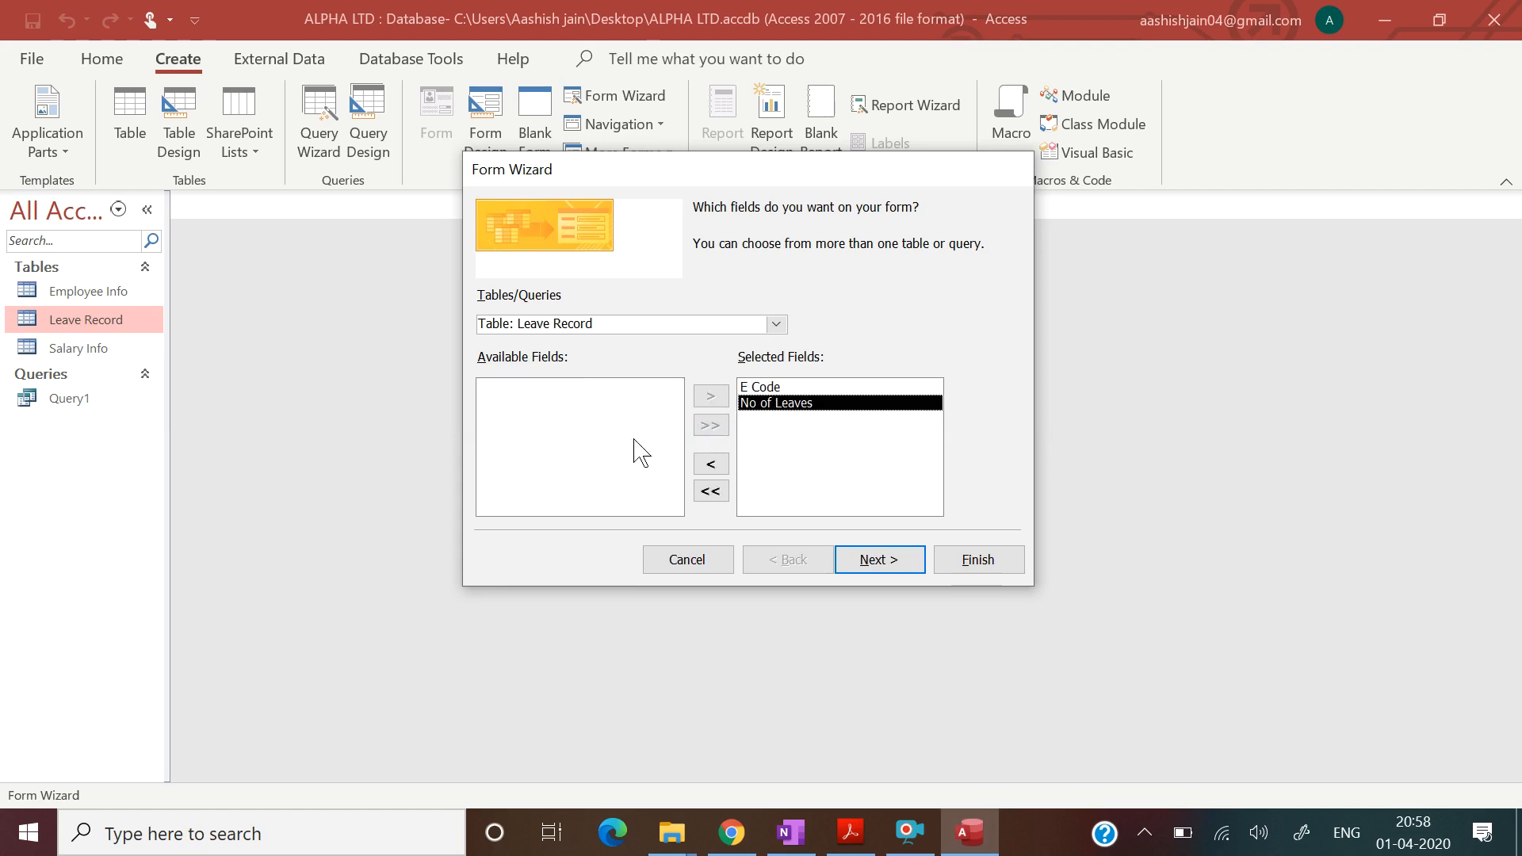
Add E Name, E Gender, E DOJ and E Address from the Employee Info table to the form's fields.
left_click(779, 325)
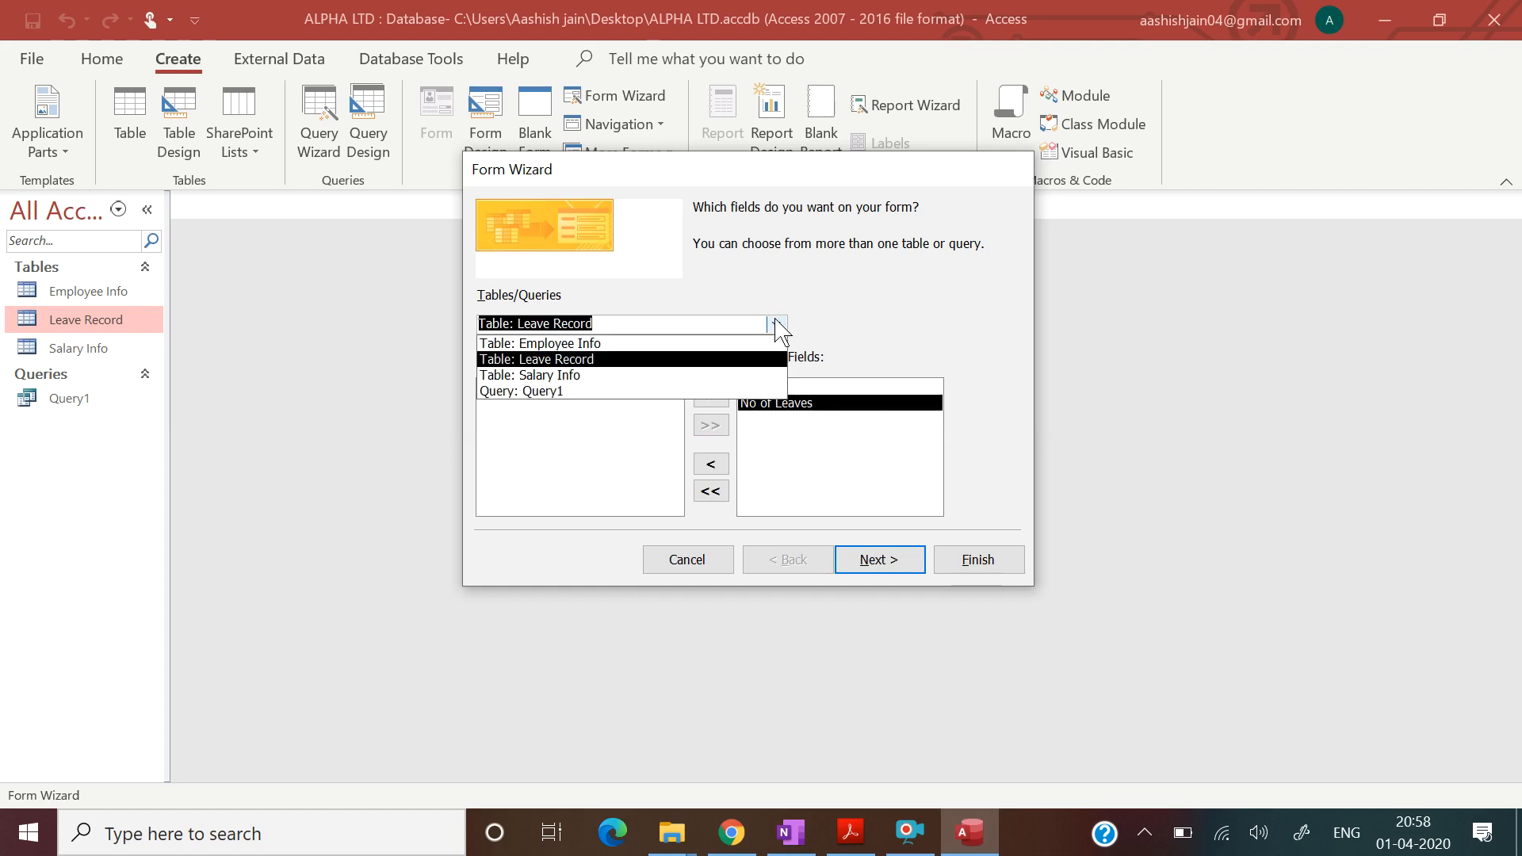
left_click(710, 344)
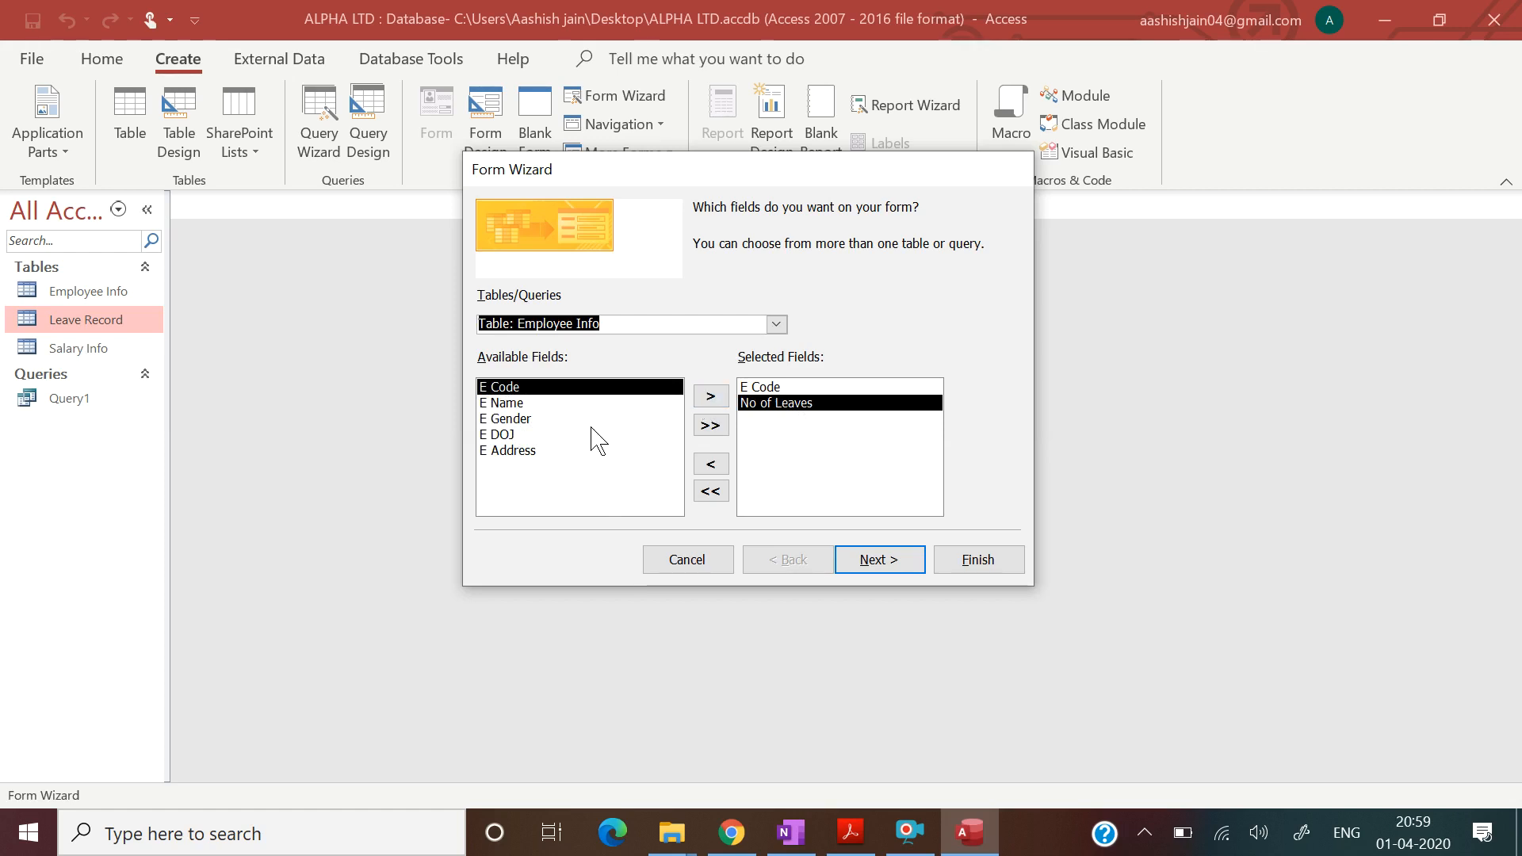
left_click(542, 404)
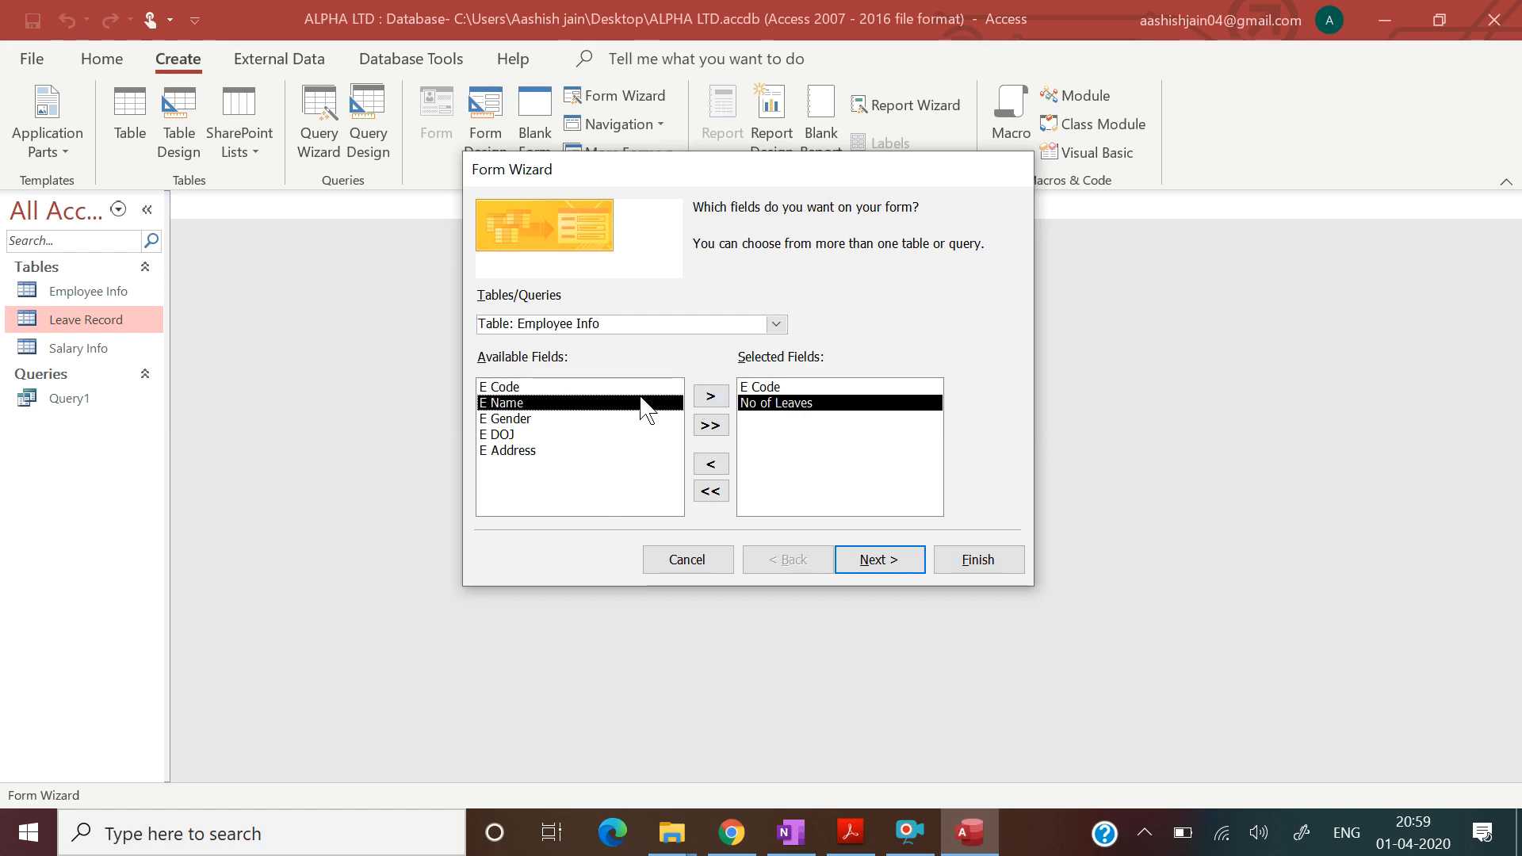
left_click(711, 396)
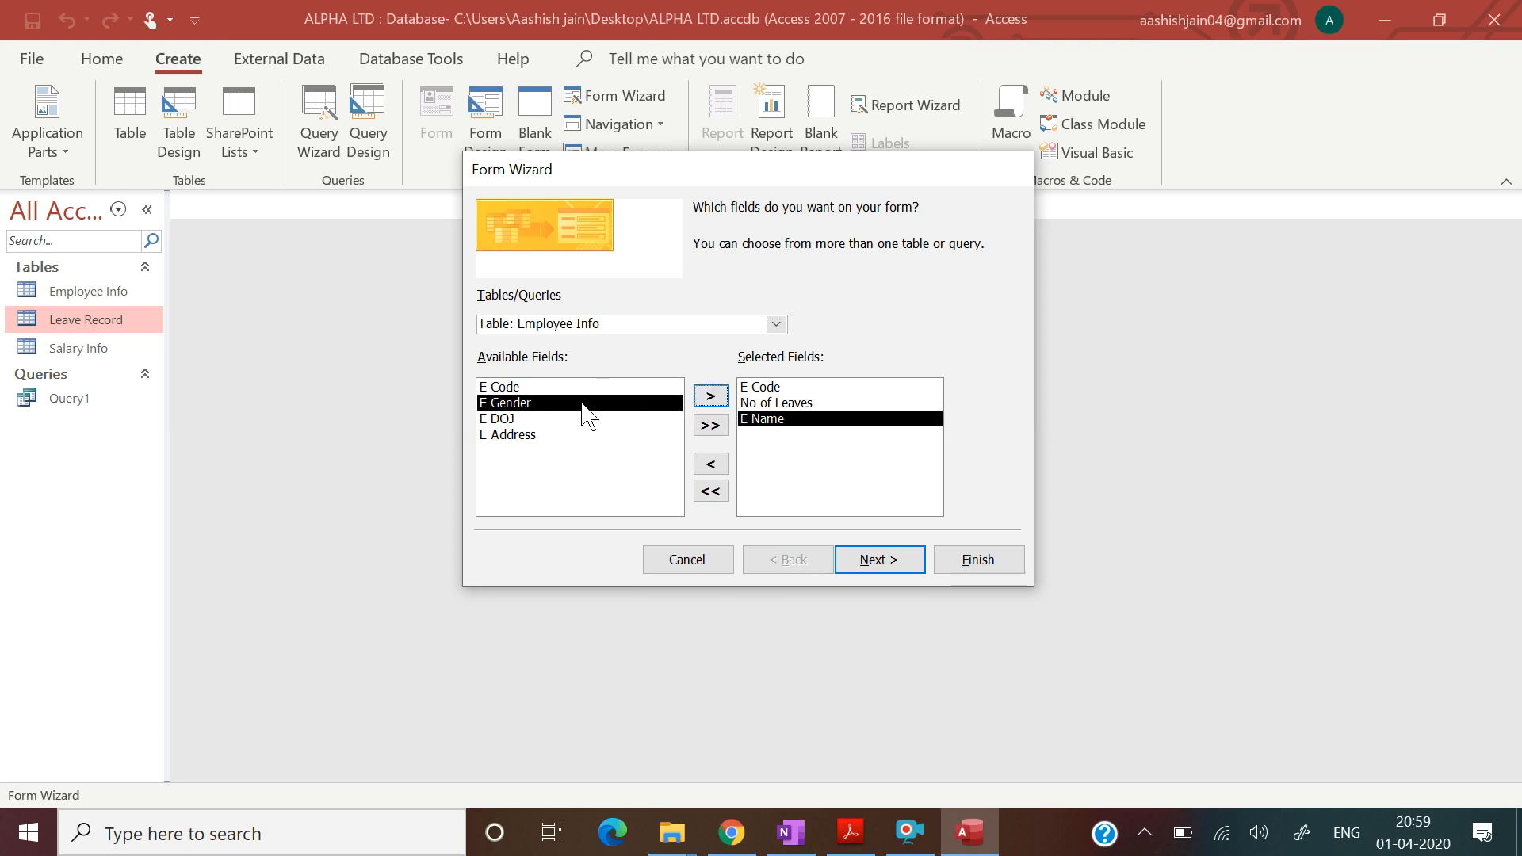
left_click(712, 397)
left_click(712, 396)
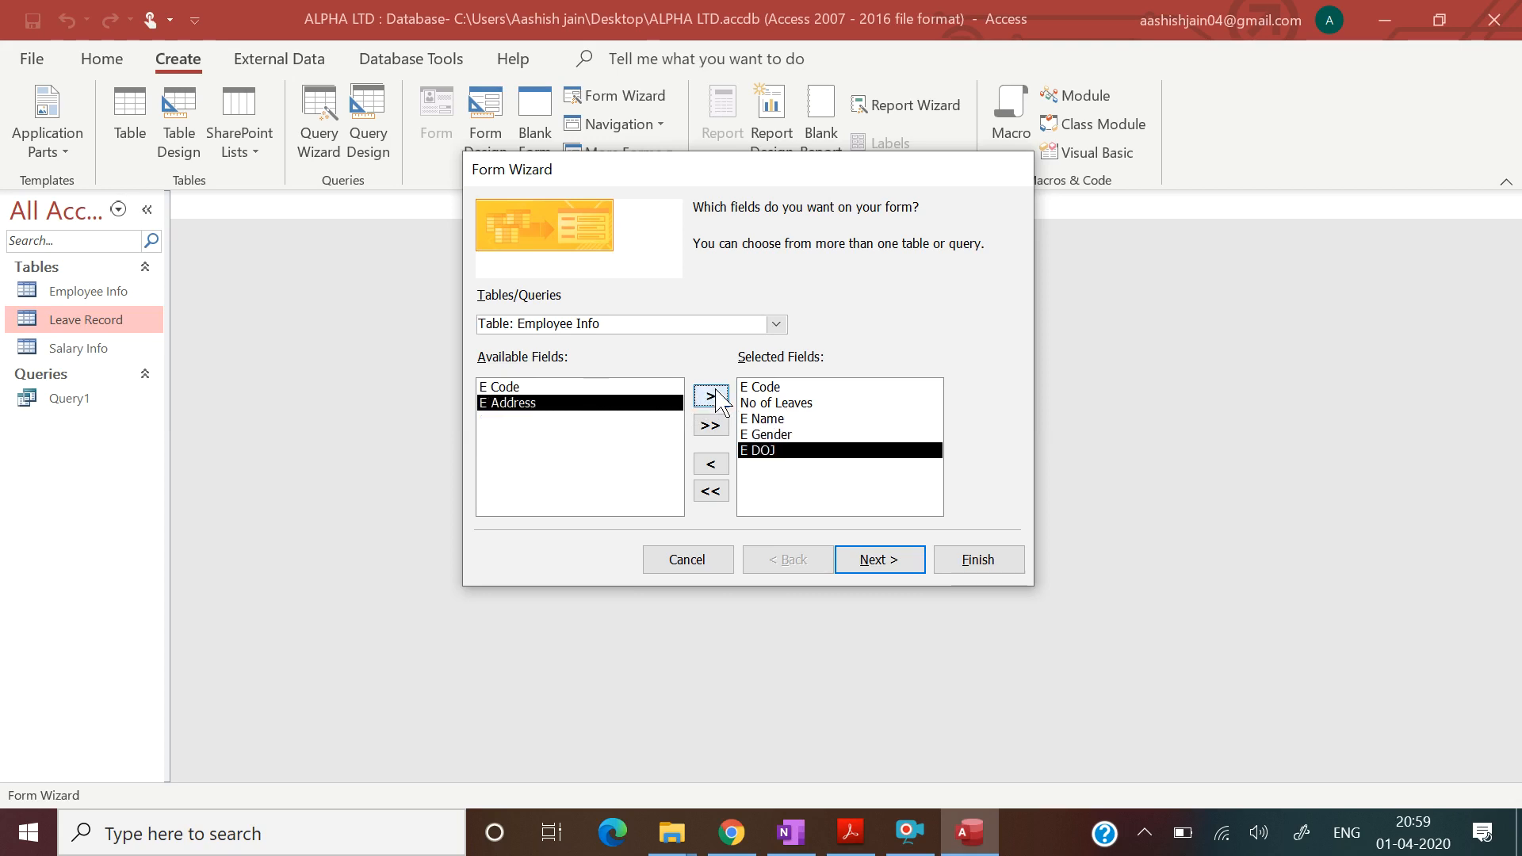
left_click(712, 396)
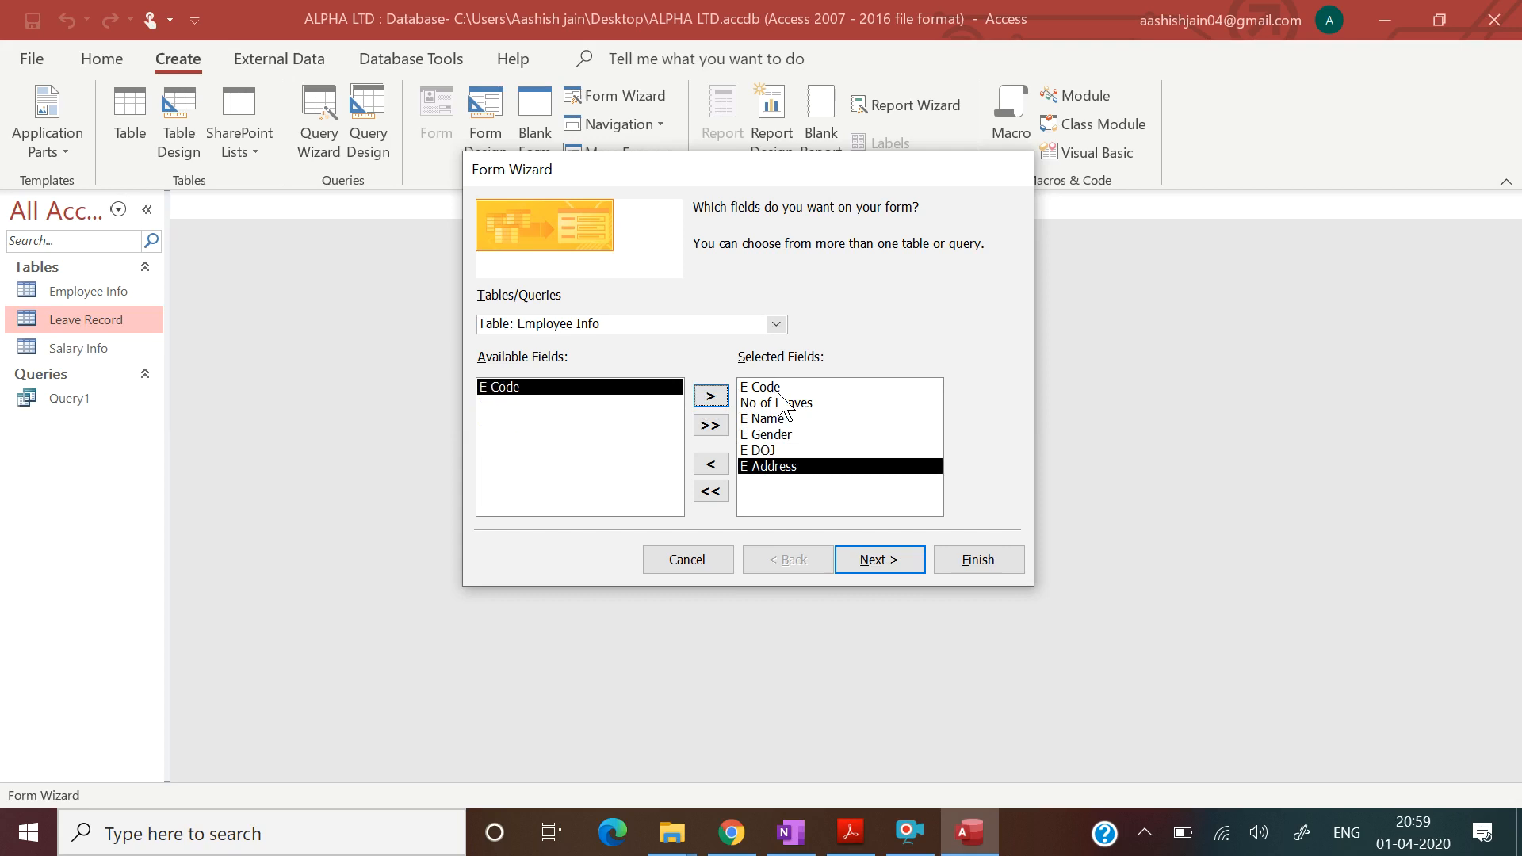
Add M sal, Y sal and Basic from the Salary Info table to the form's fields.
left_click(776, 324)
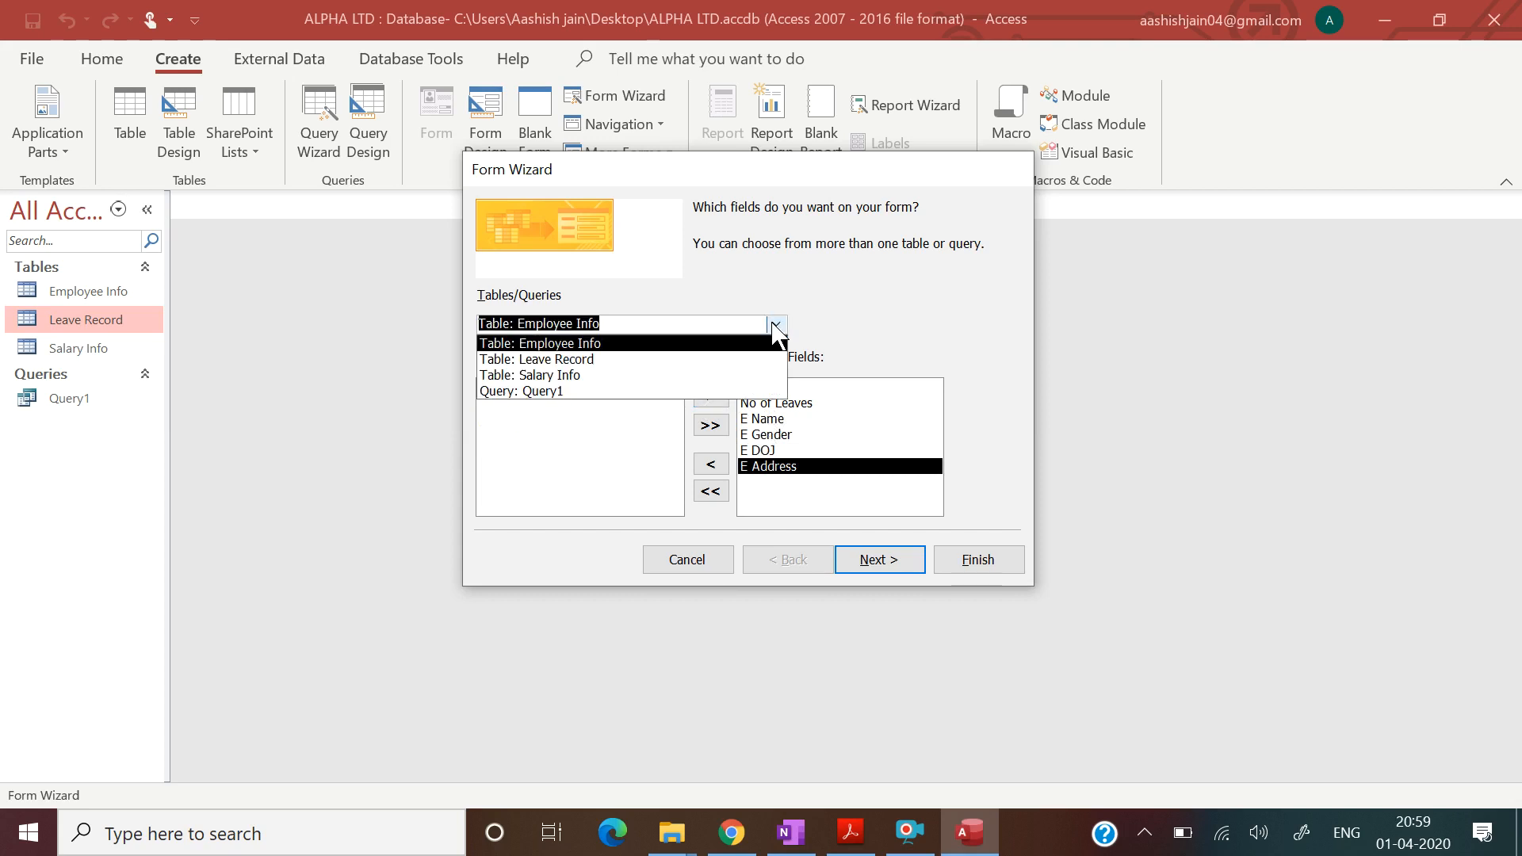
left_click(717, 375)
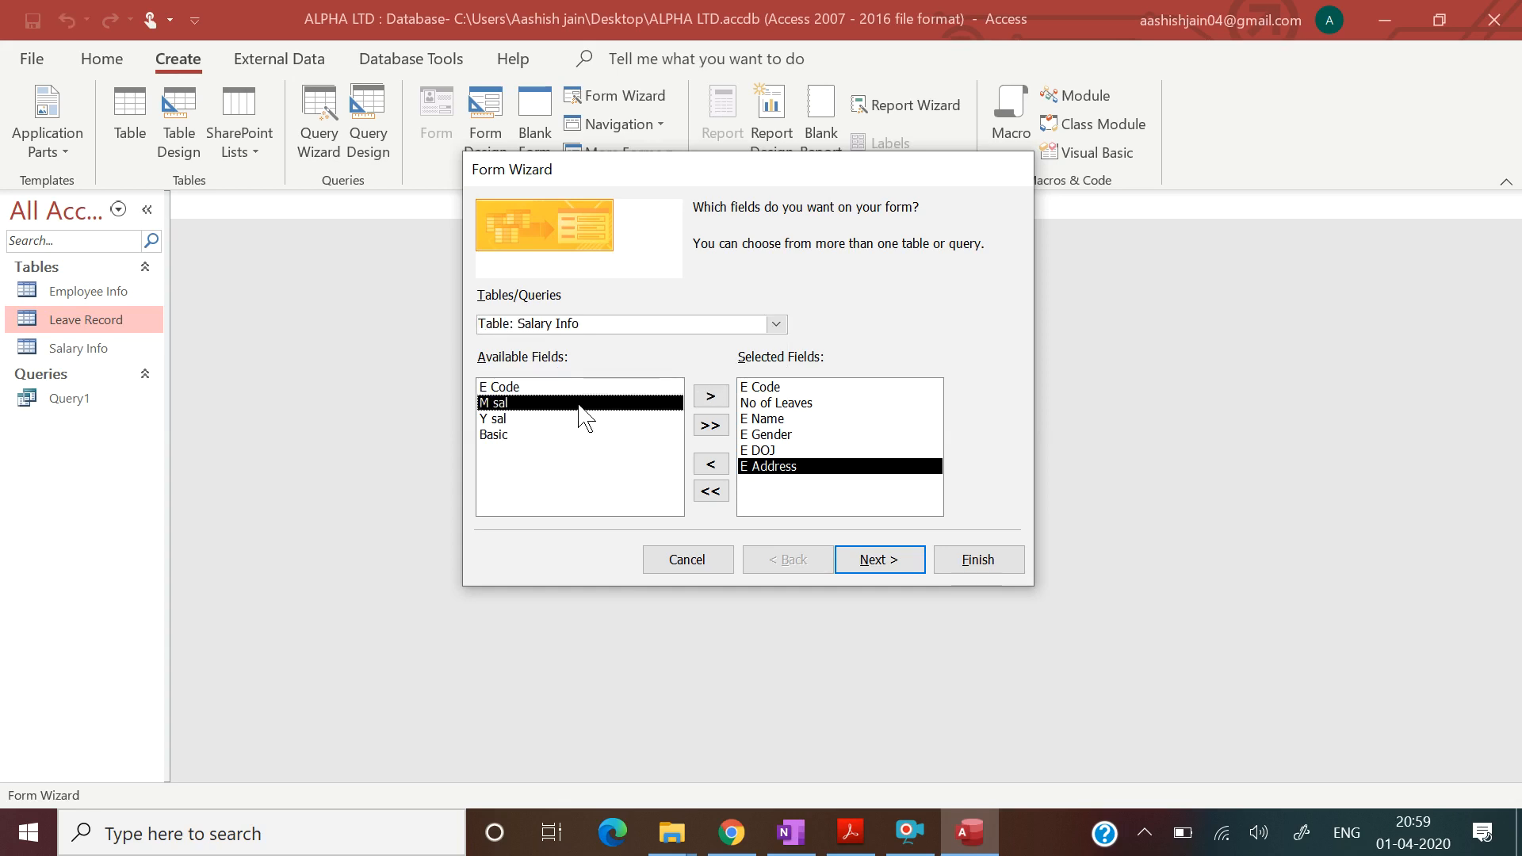
left_click(703, 399)
left_click(703, 399)
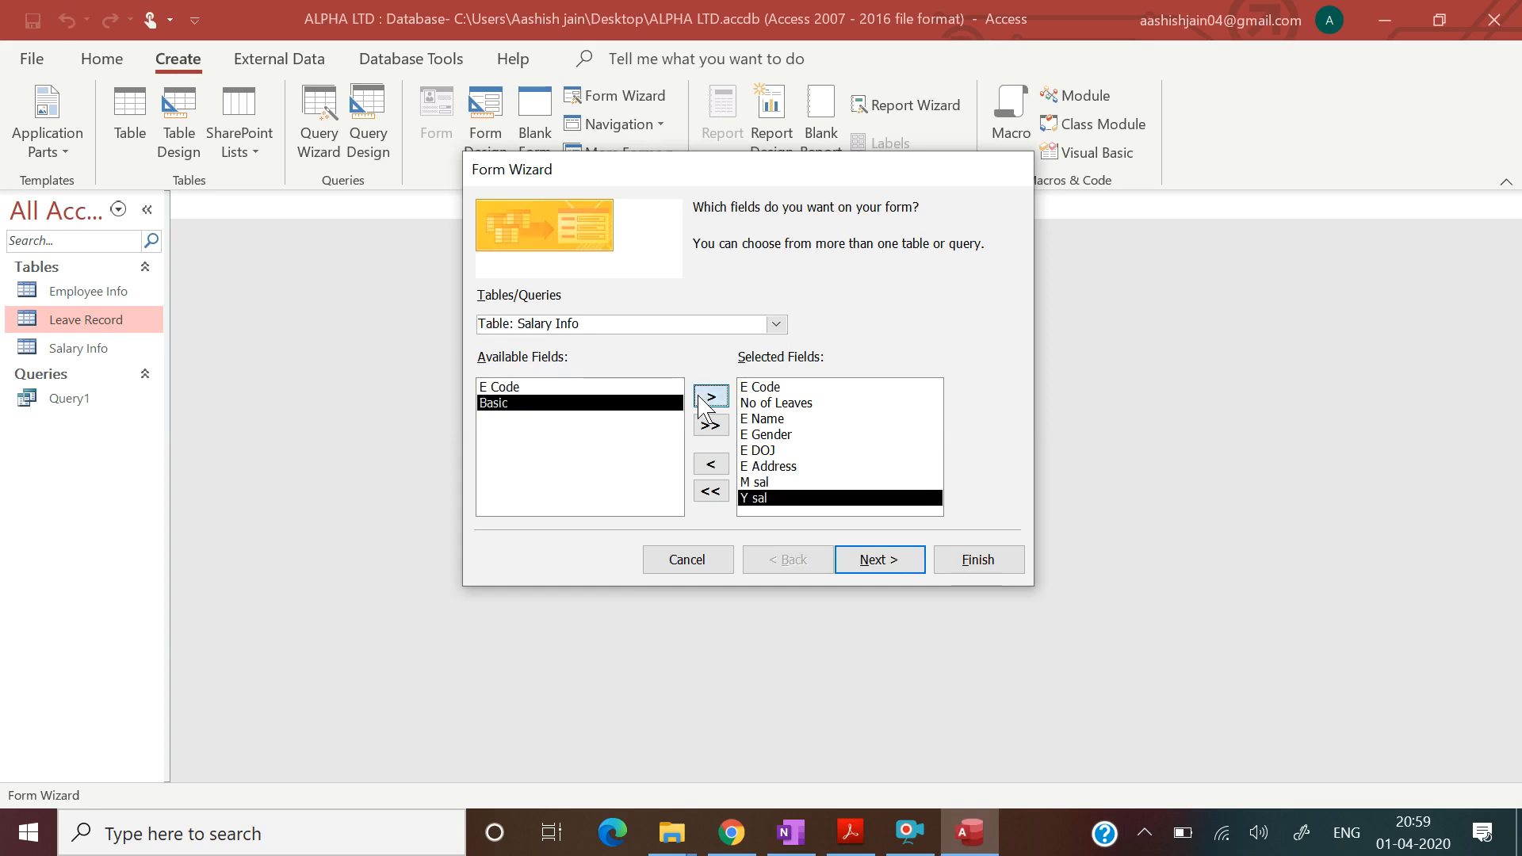
left_click(703, 399)
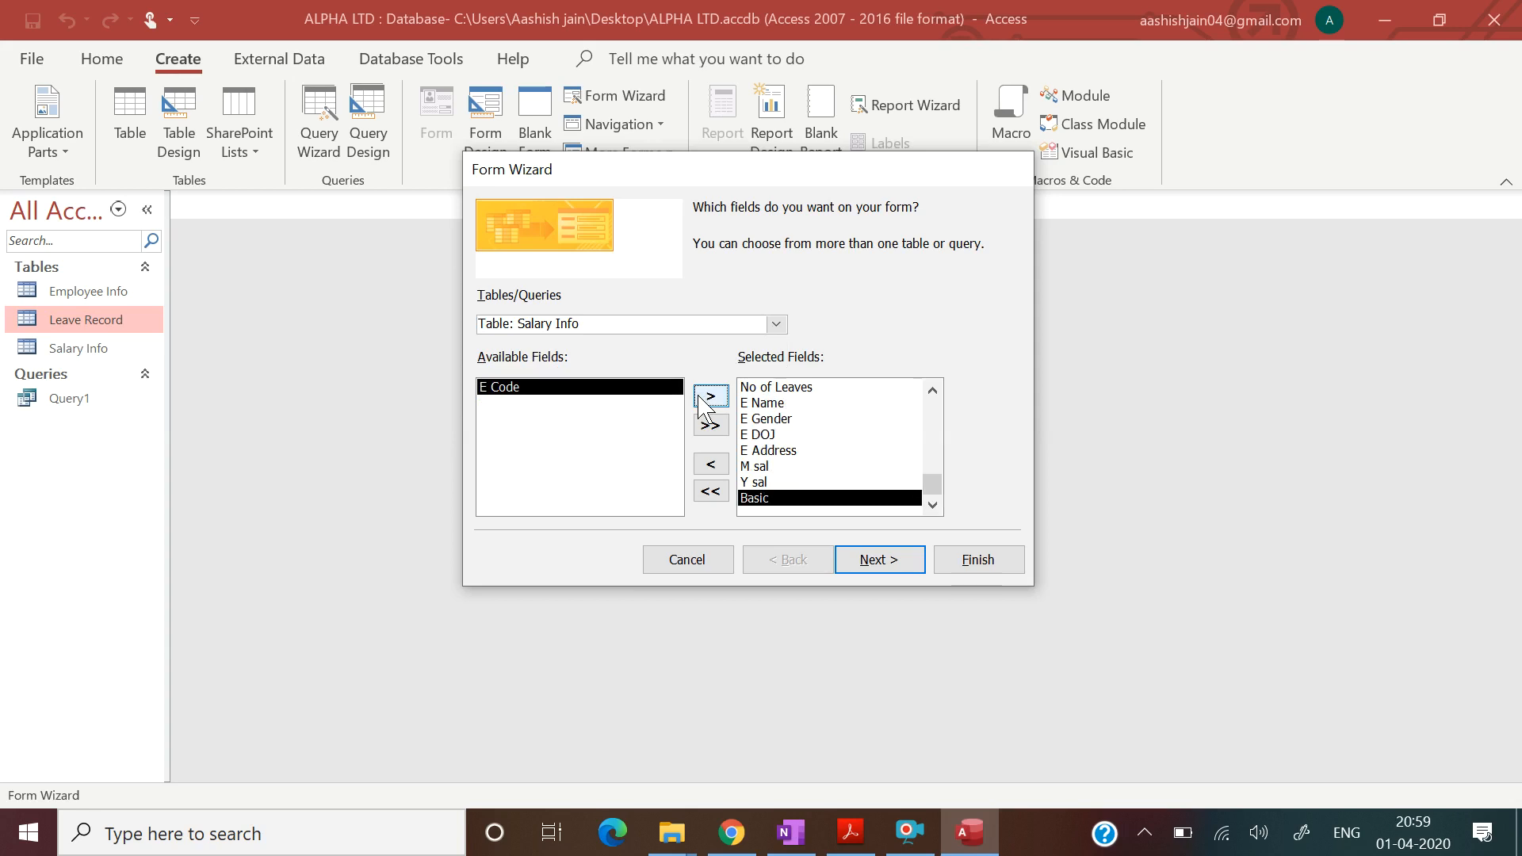
Finish the form with the Columnar layout and the title Employee Info, and page through its records to the last one.
left_click(878, 568)
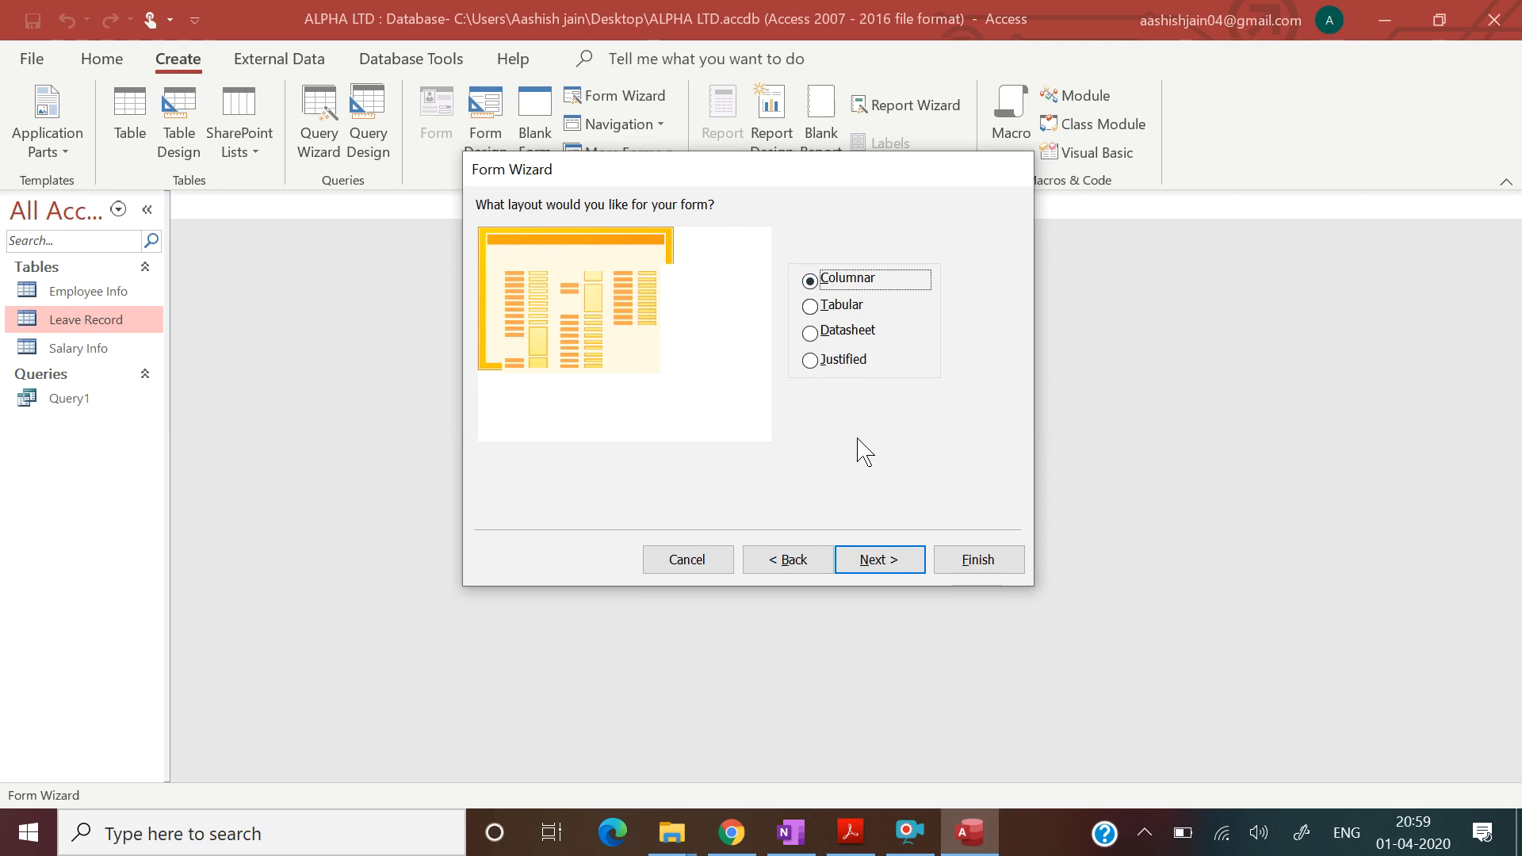
left_click(874, 561)
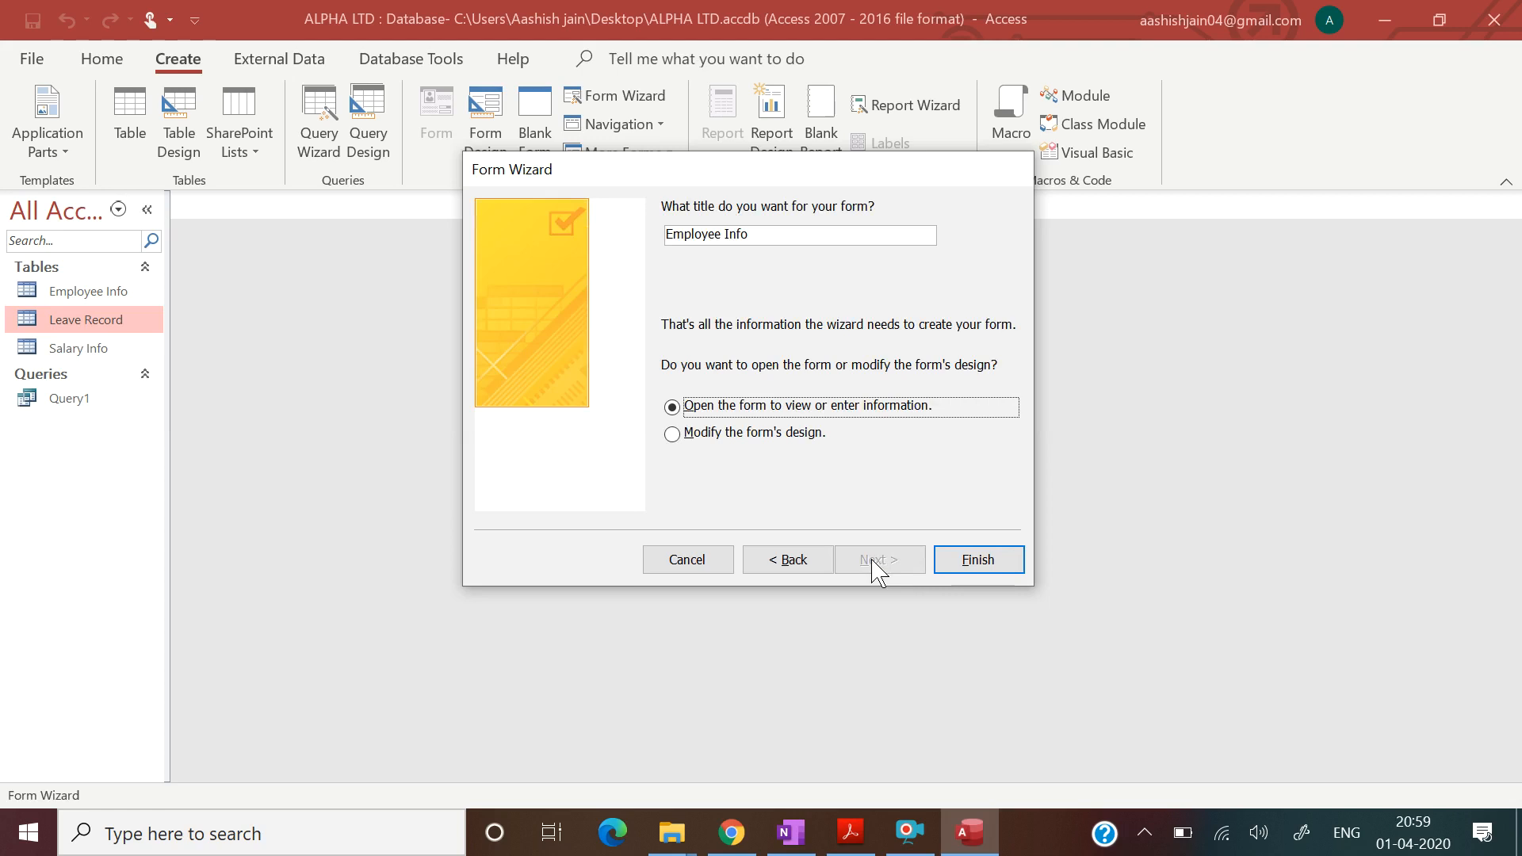
left_click(968, 560)
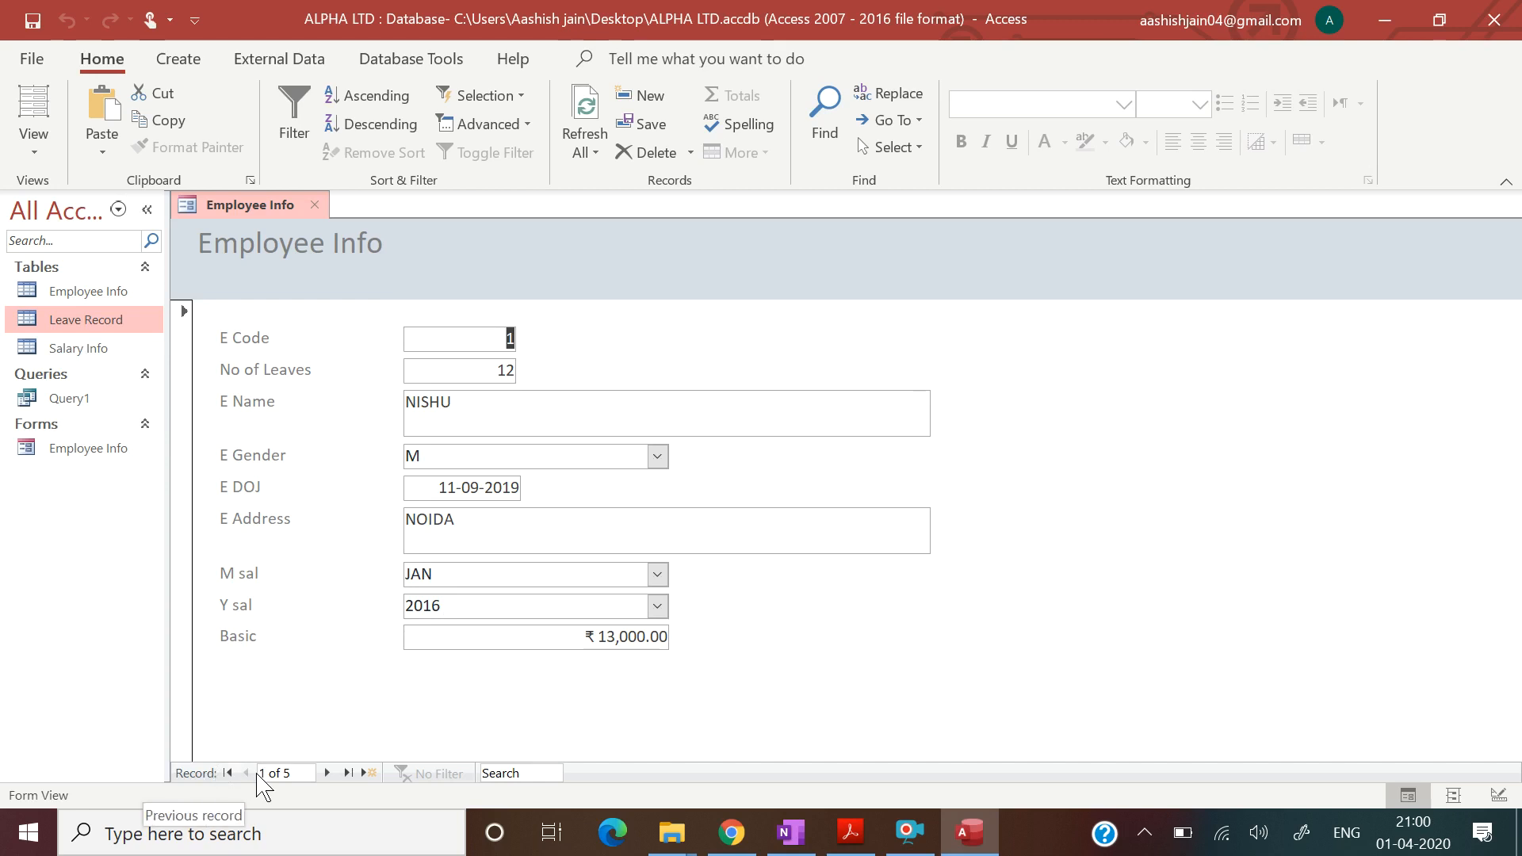
left_click(327, 774)
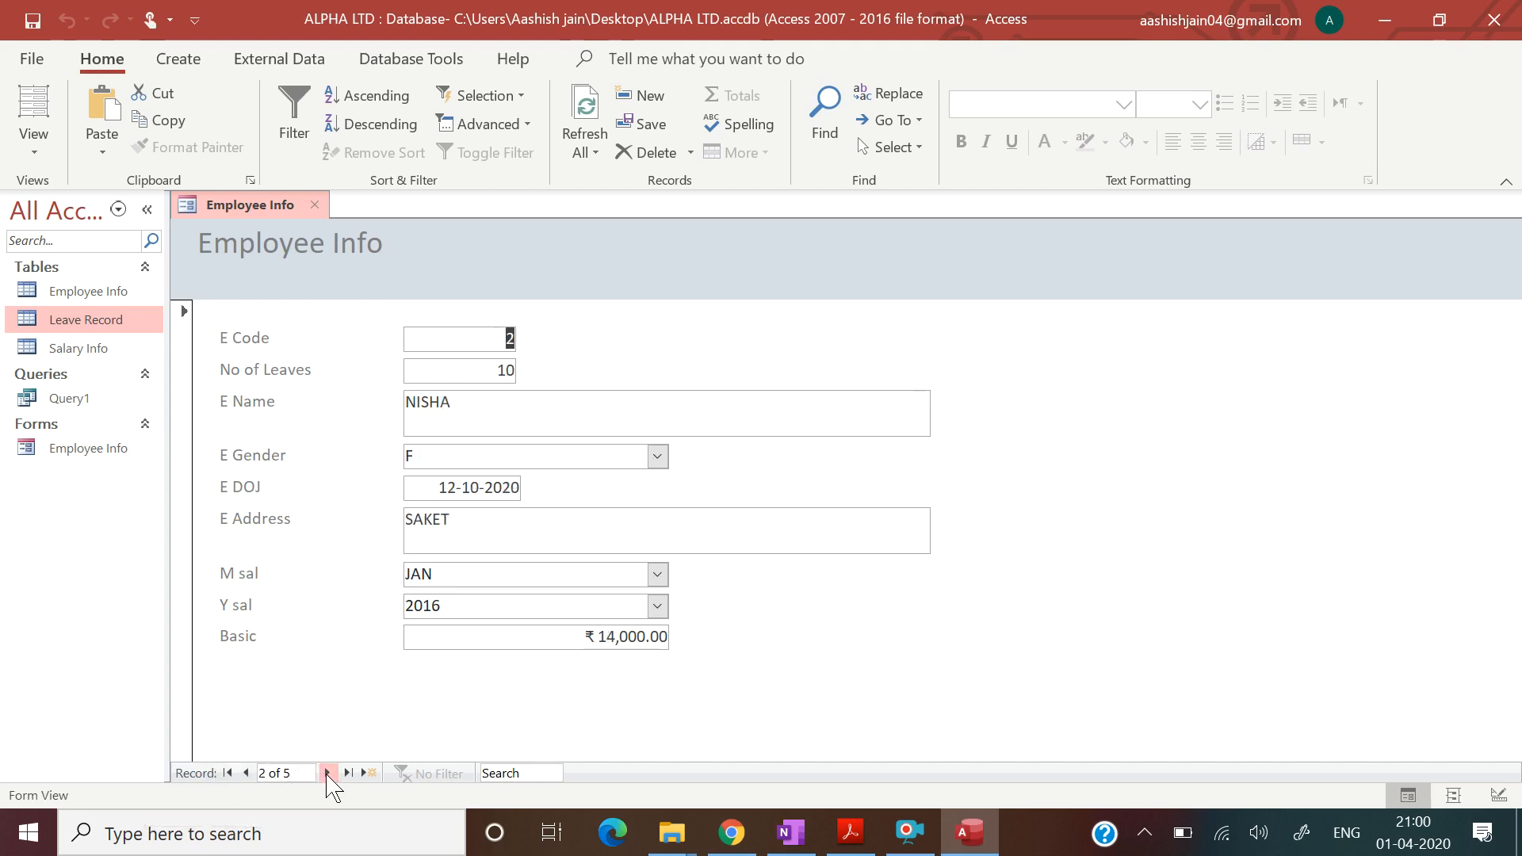
left_click(327, 775)
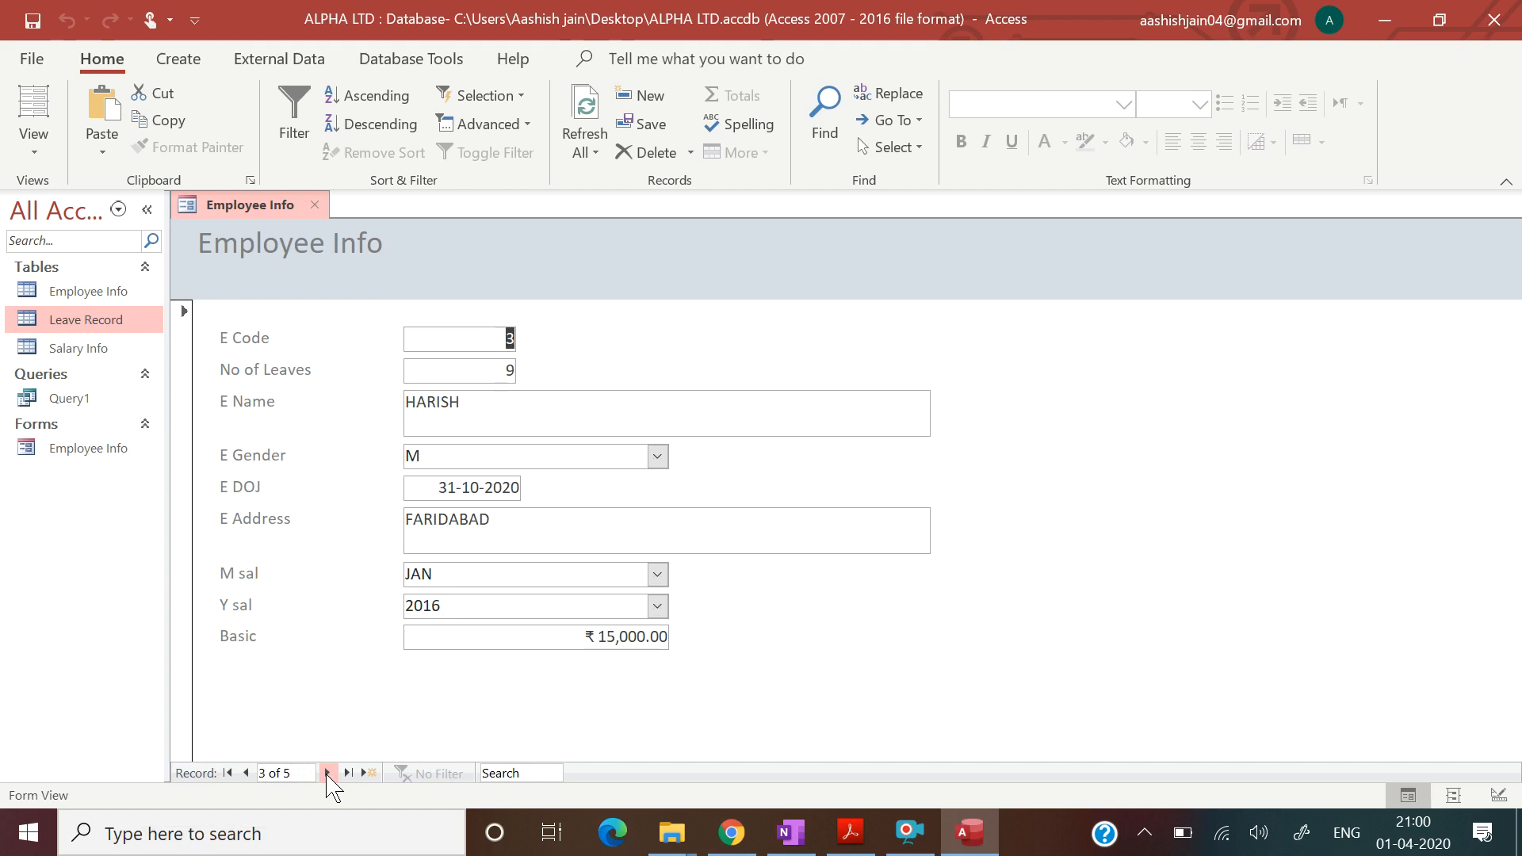
left_click(326, 775)
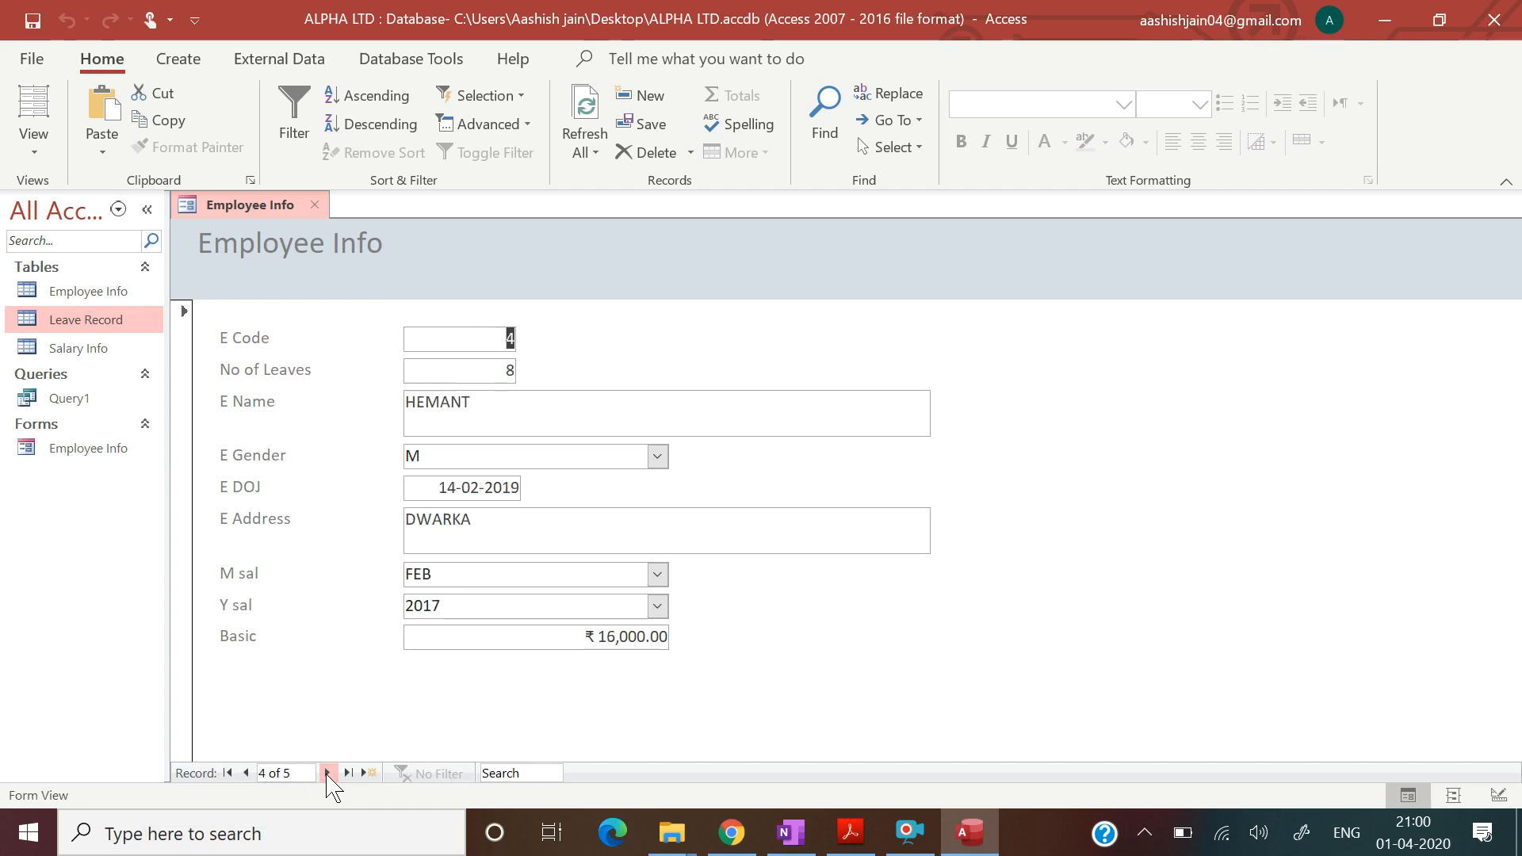
left_click(326, 774)
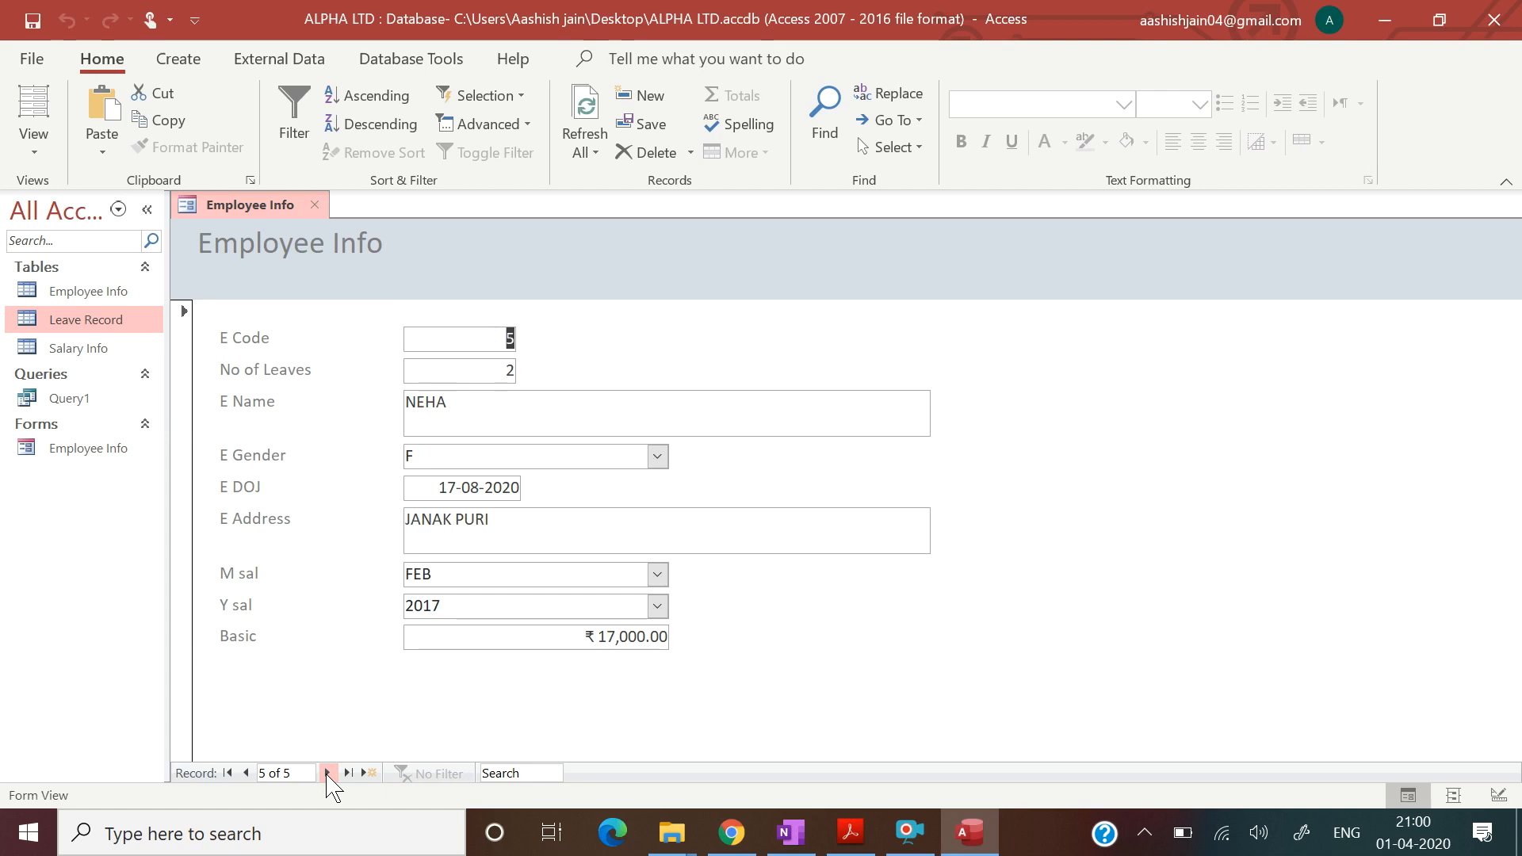